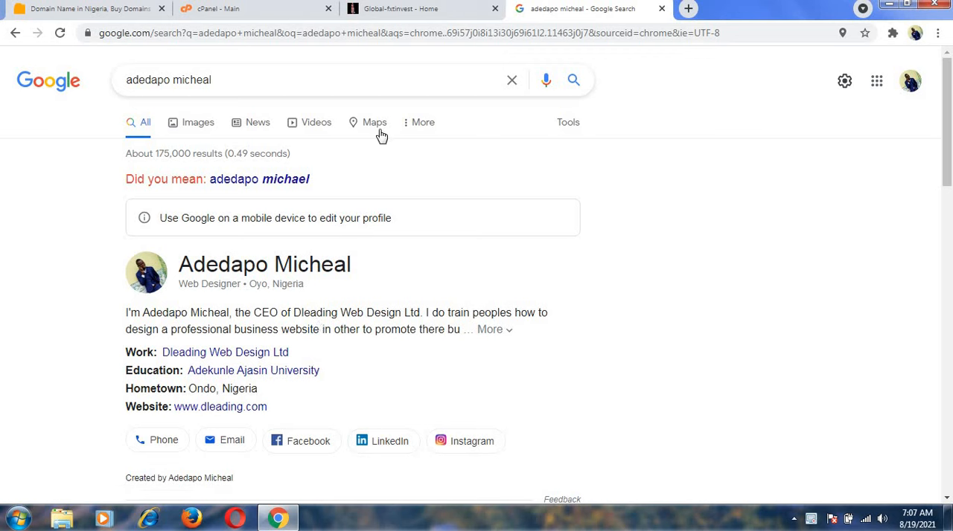
Look over the Global-fxtinvest home page, including its investment packages and About Us section.
left_click(384, 14)
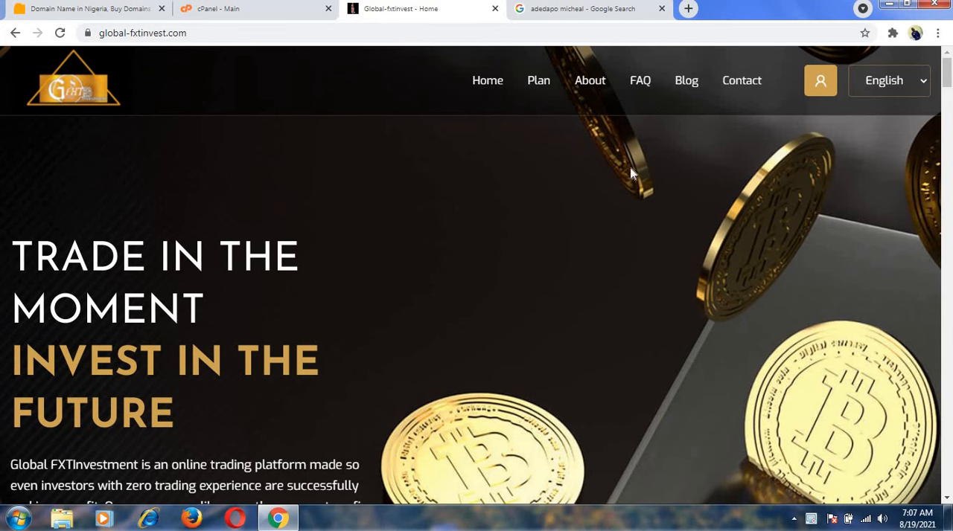
scroll(950, 102, "down", 12)
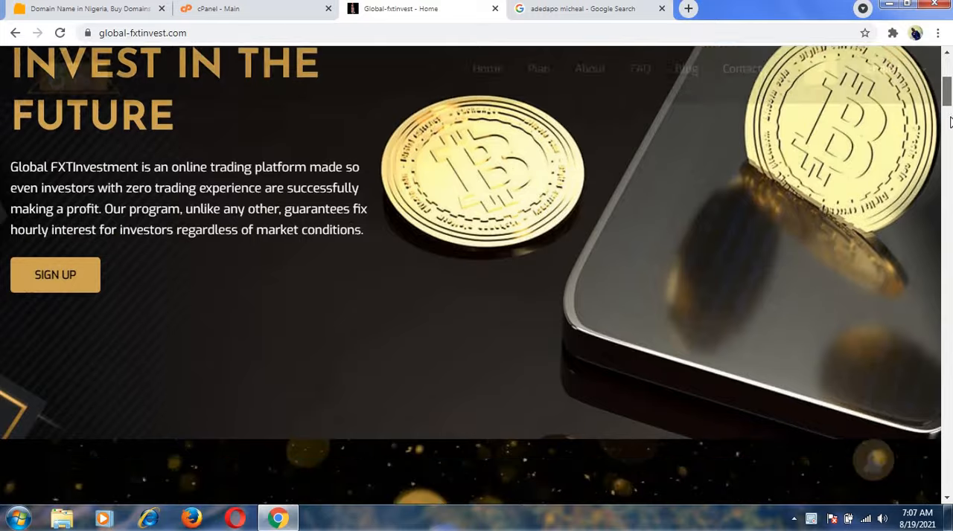
scroll(951, 186, "down", 8)
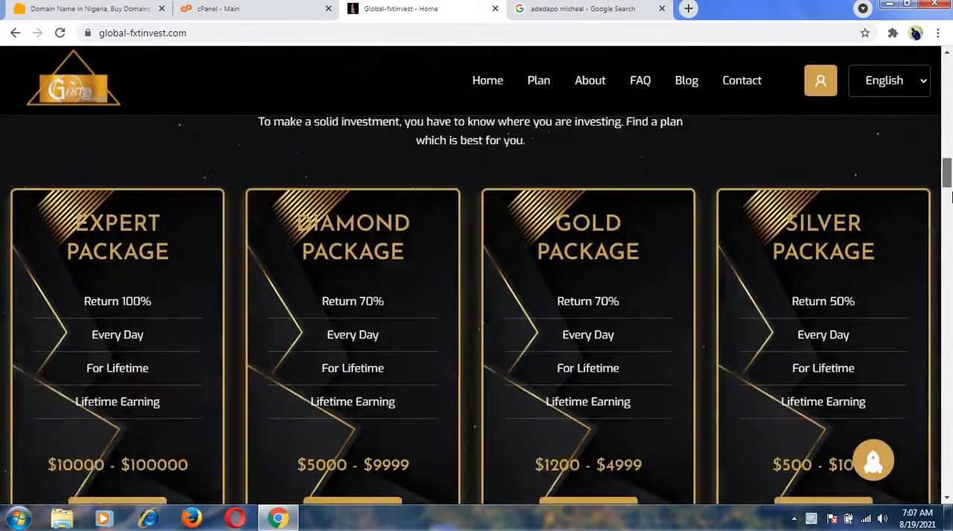
scroll(950, 192, "up", 4)
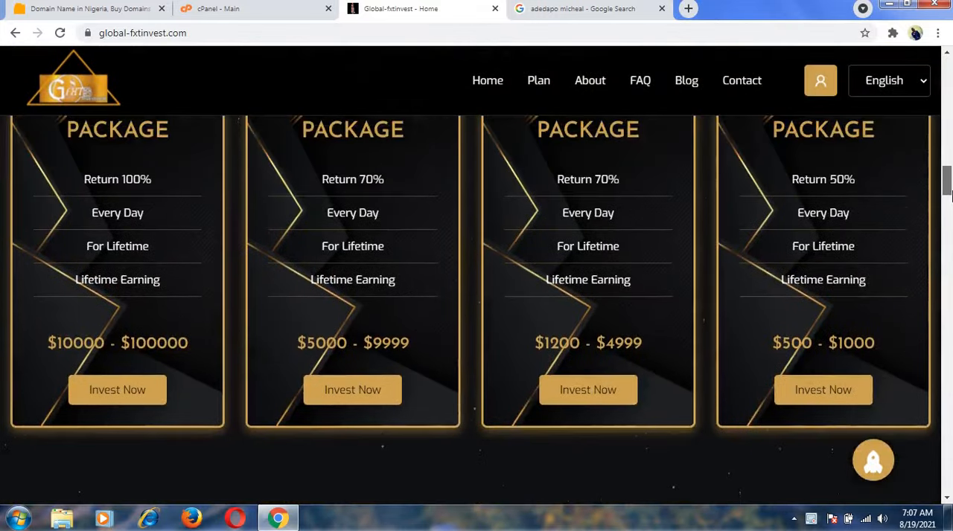
scroll(949, 192, "up", 1)
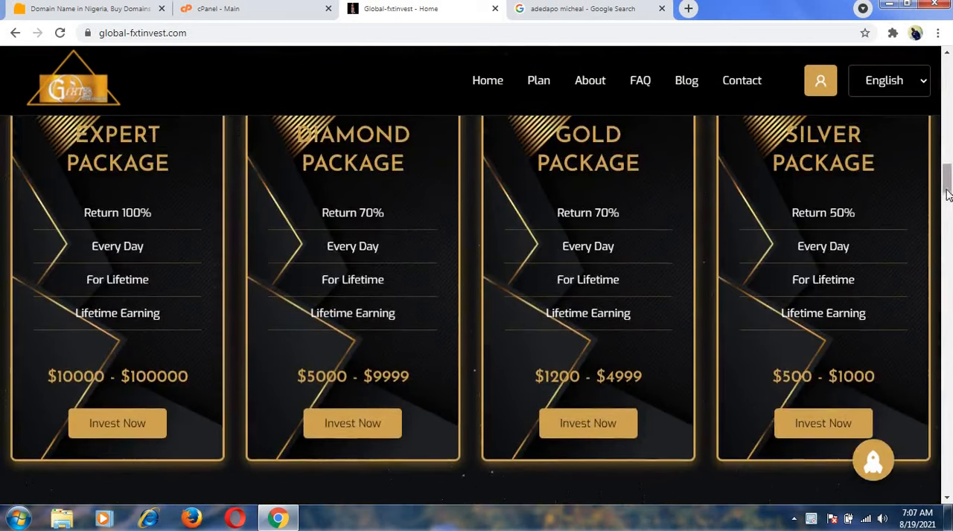
left_click_drag(948, 192, 652, 65)
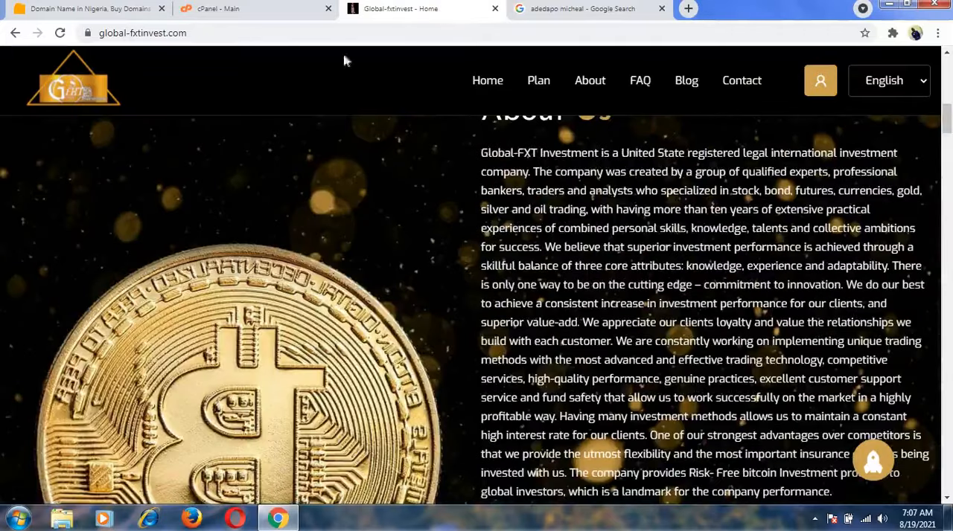
Log in to the admin area at global-fxtinvest.com/admin with the saved credentials and look over the dashboard.
left_click(337, 34)
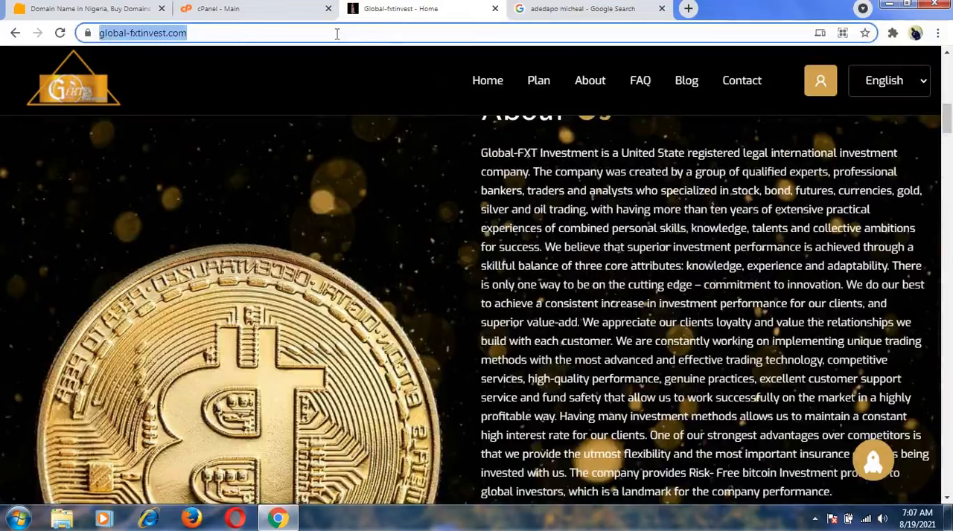
type("/ad")
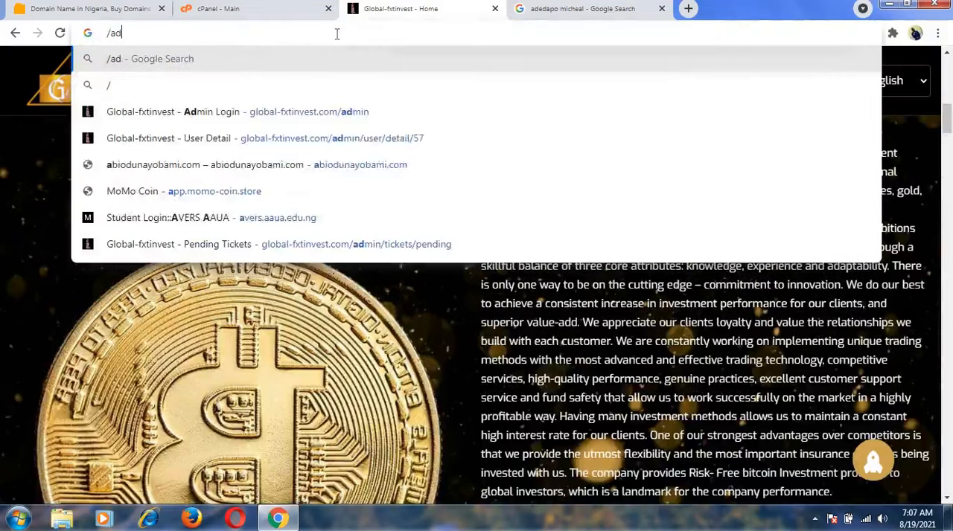
key("BackSpace")
key("BackSpace")
key("BackSpace")
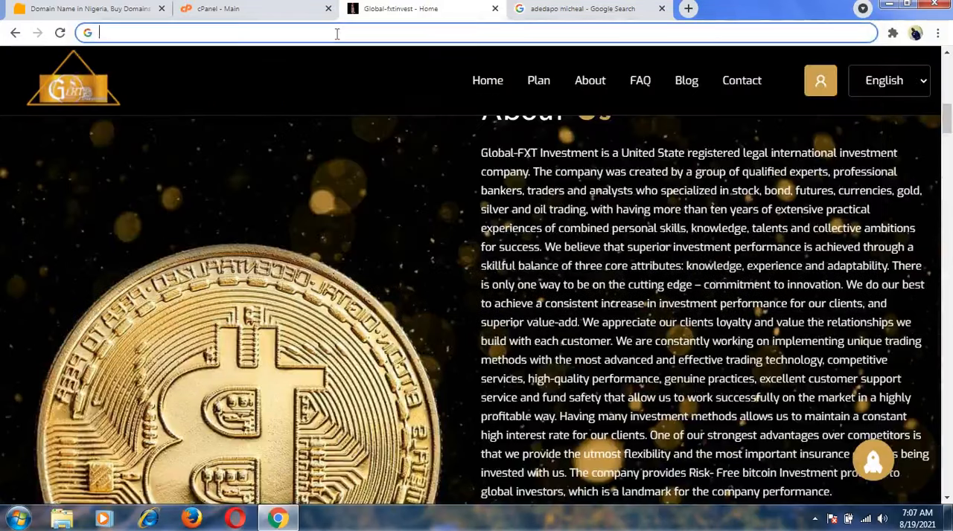
type("gl")
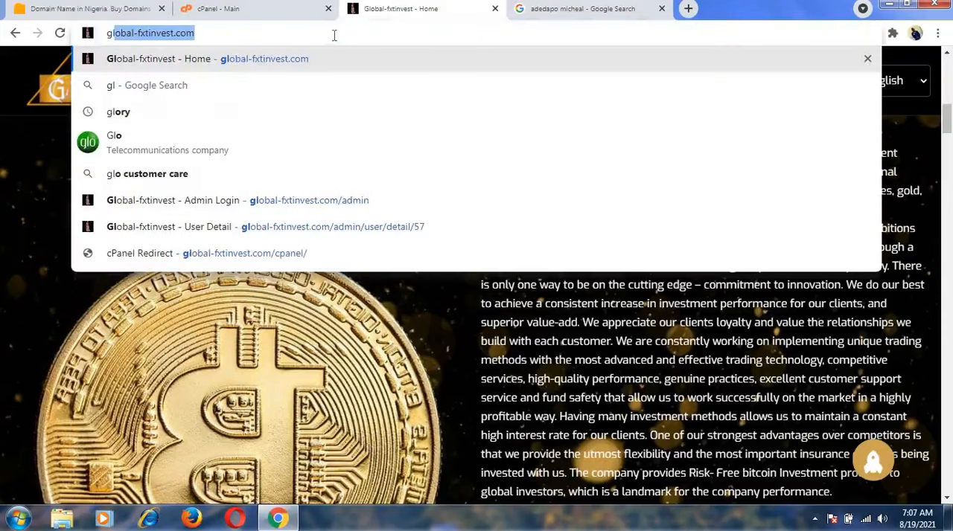
left_click(342, 207)
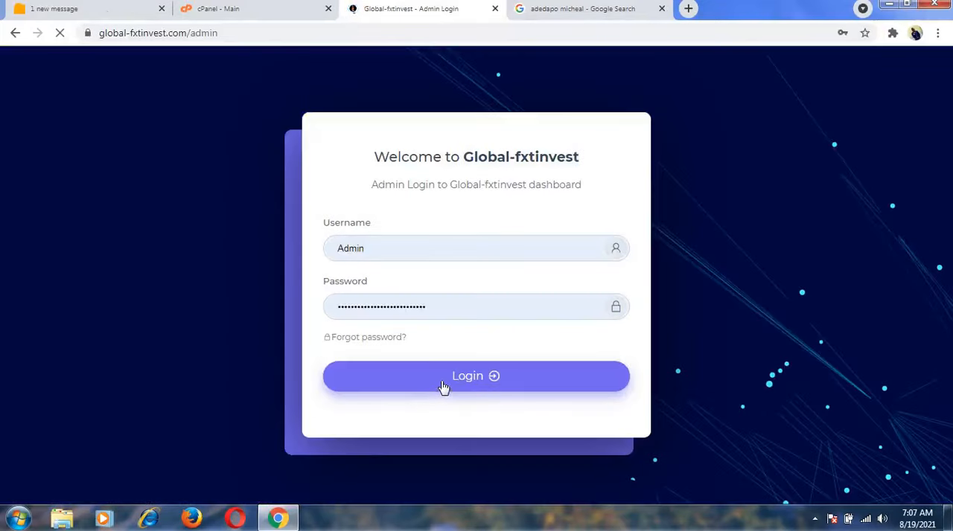
left_click(444, 388)
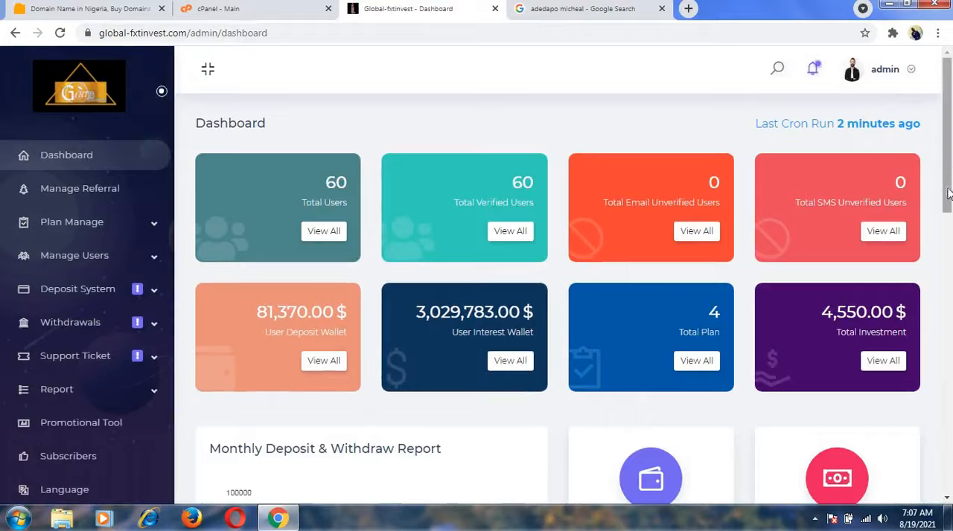
scroll(945, 292, "down", 3)
scroll(945, 292, "down", 3)
scroll(945, 293, "up", 6)
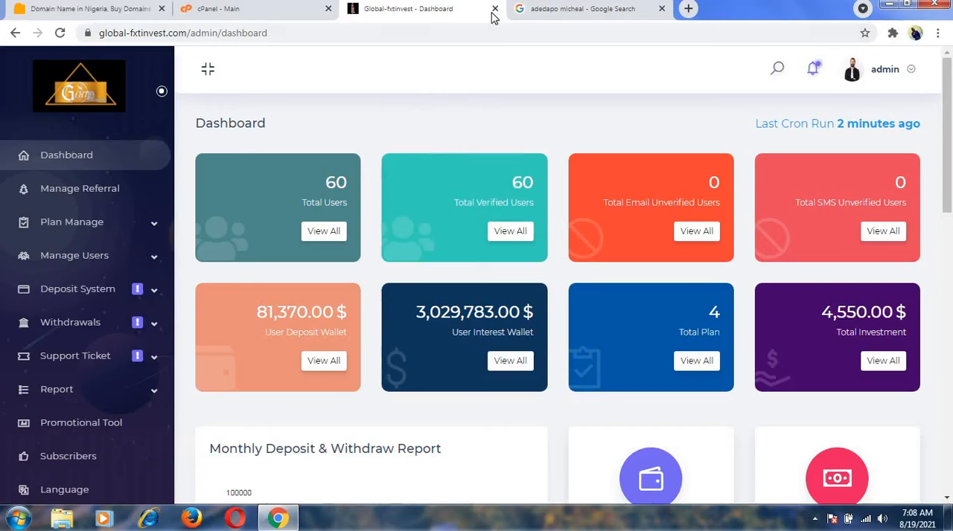
Switch to cPanel and open the Subdomains page from the domain tools.
left_click(266, 17)
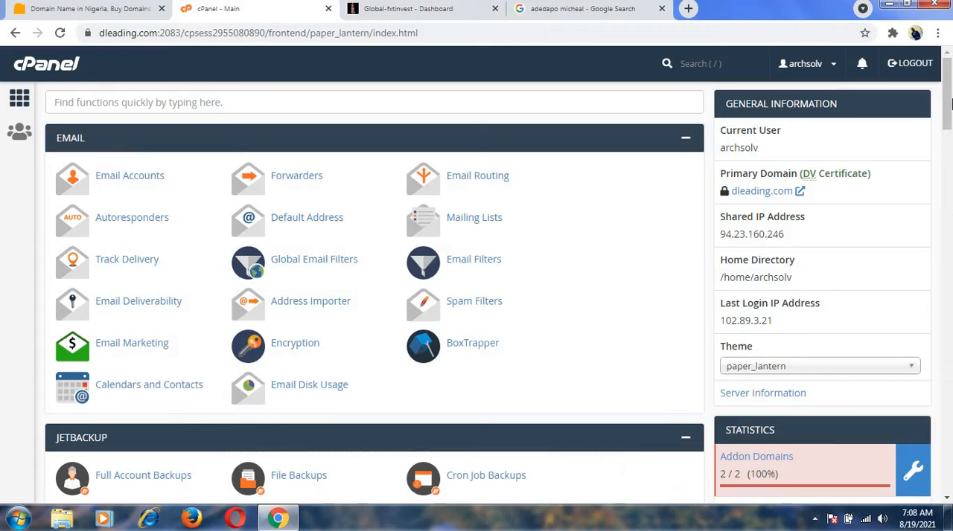
left_click_drag(949, 93, 951, 257)
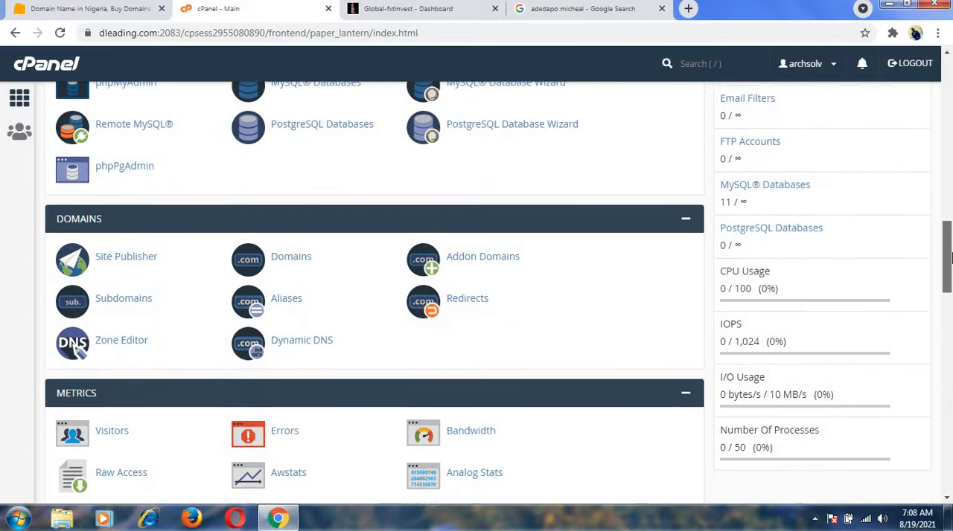
left_click(124, 300)
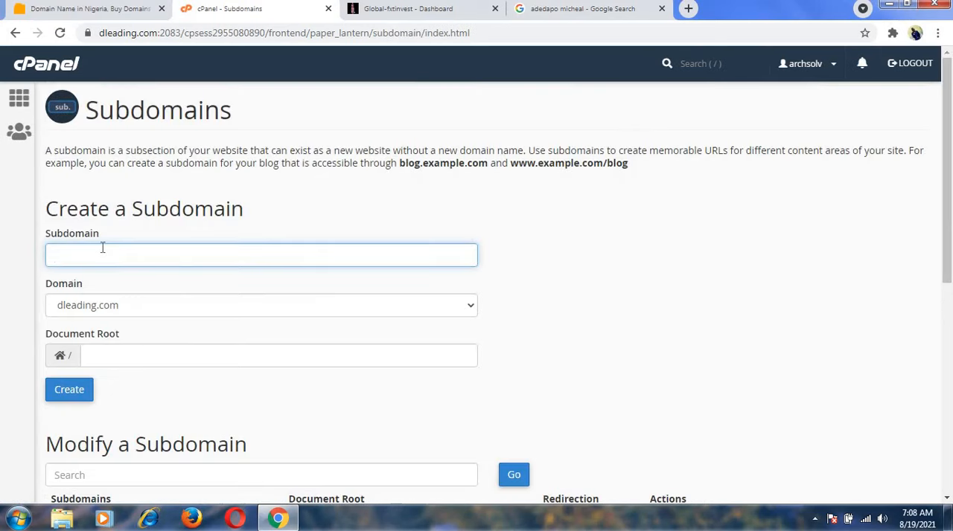
Create the subdomain bitcointraining1 under dleading.com and return to the subdomain overview.
left_click(104, 248)
type("bi")
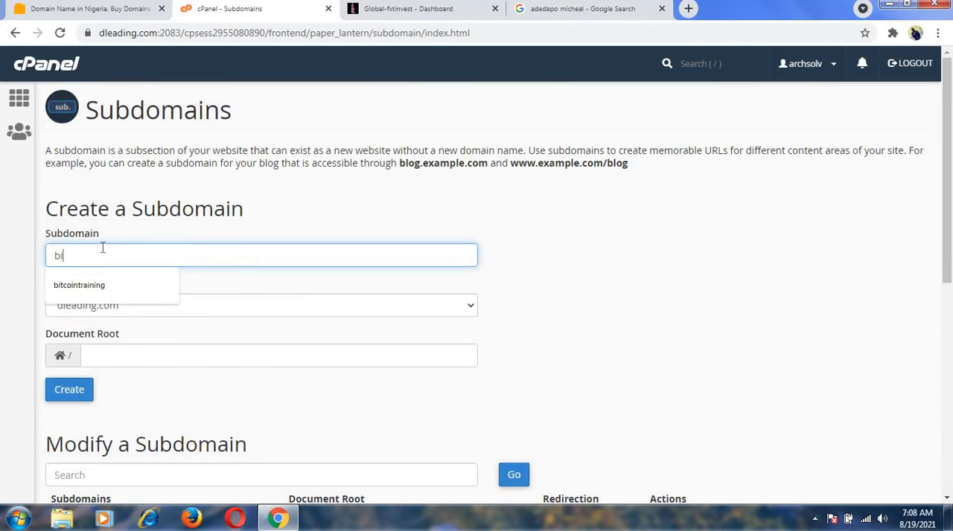
type("tcoin")
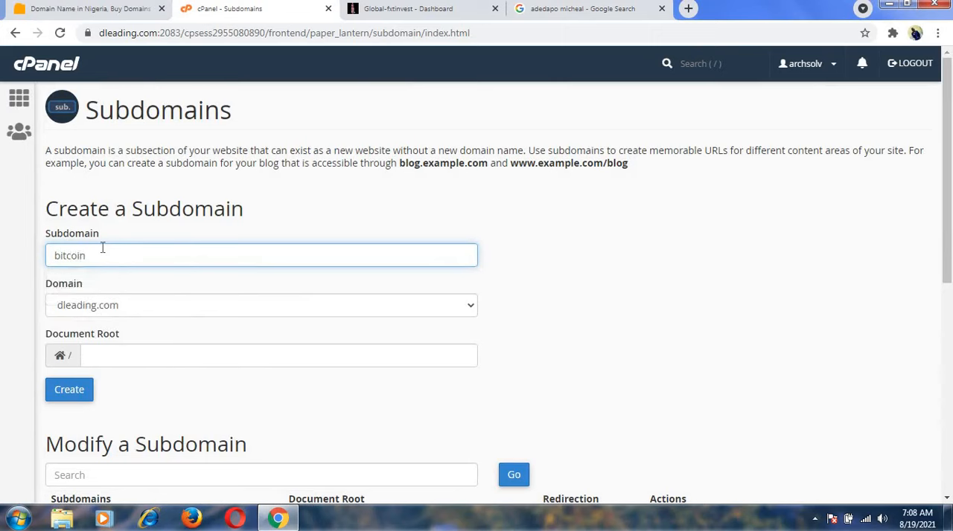
type("training1")
left_click(63, 397)
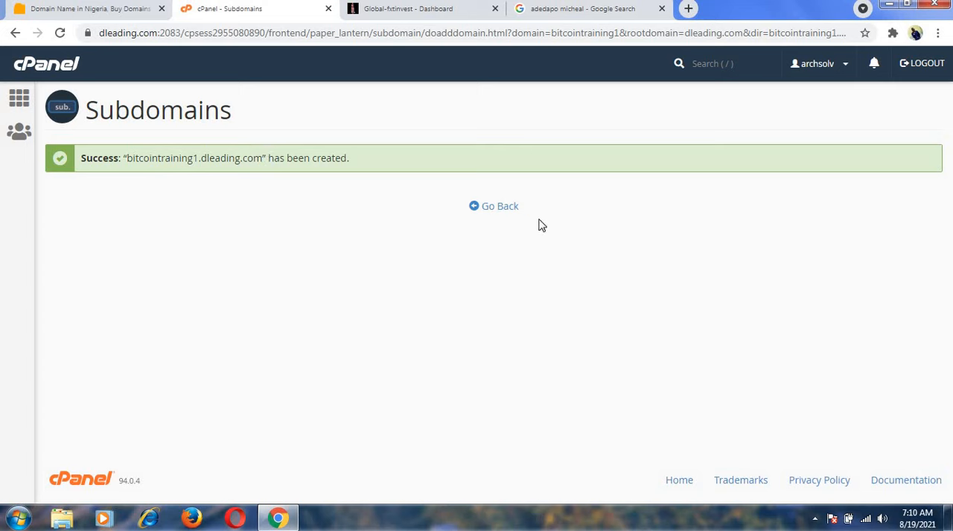
left_click(501, 209)
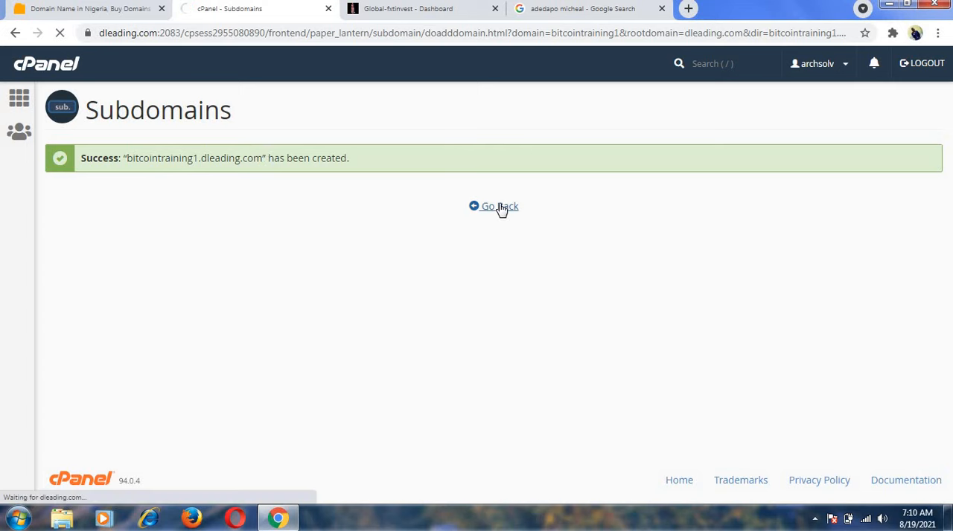
Return to the cPanel home page, filter the functions by "fil" and open File Manager.
left_click(20, 99)
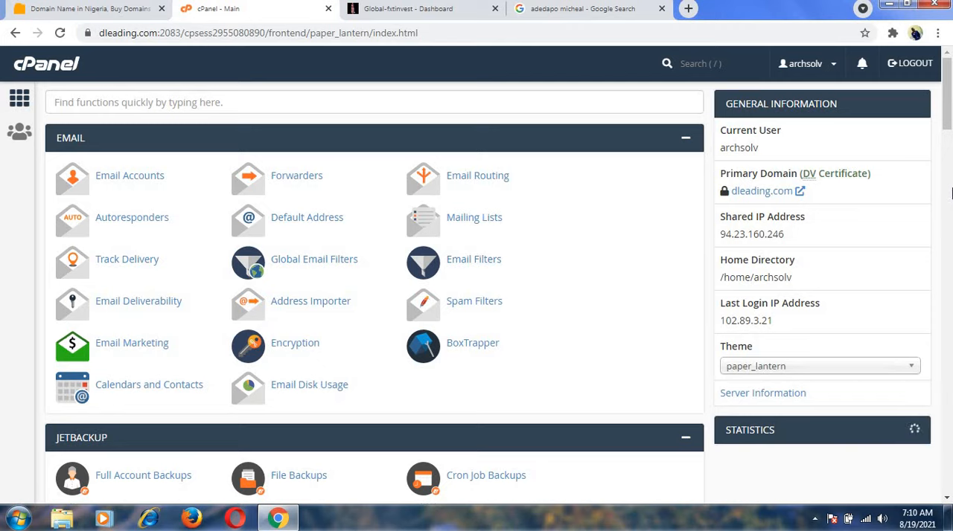
scroll(948, 130, "down", 5)
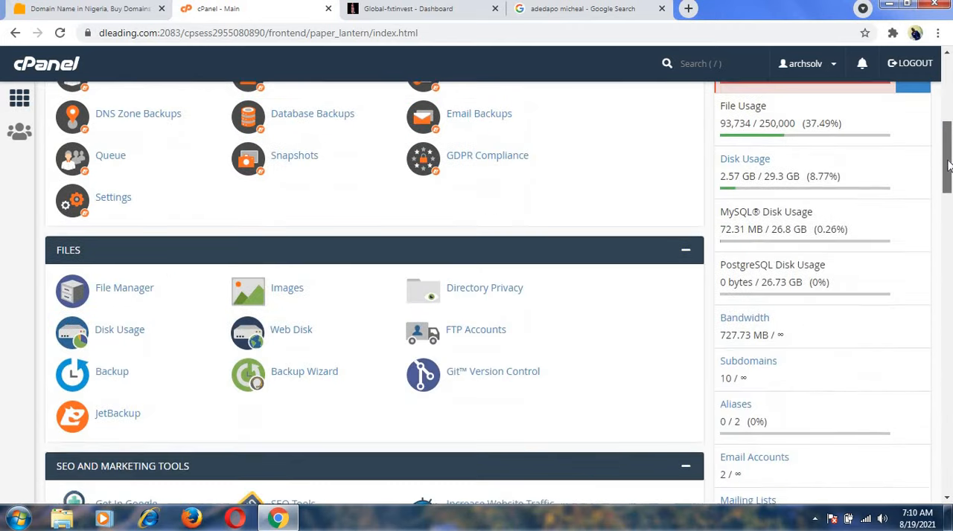
scroll(948, 130, "up", 6)
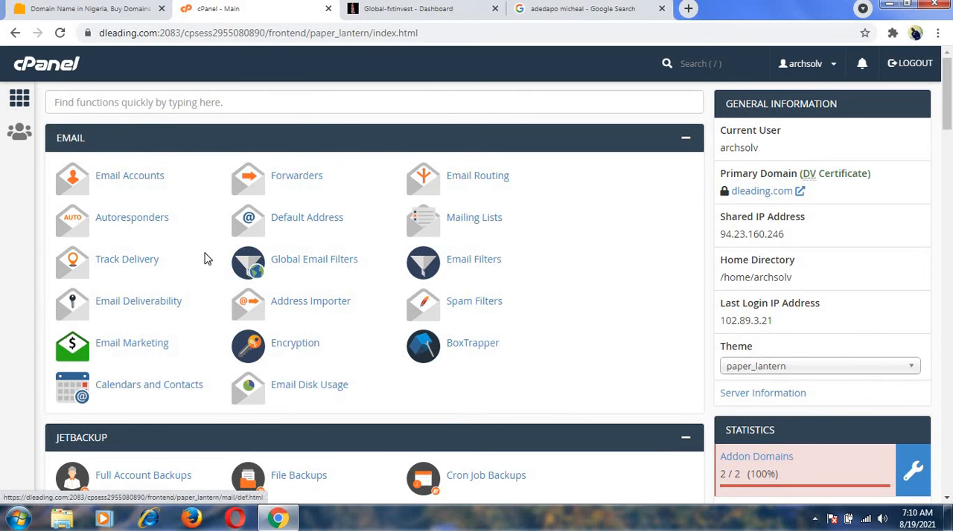
left_click(141, 100)
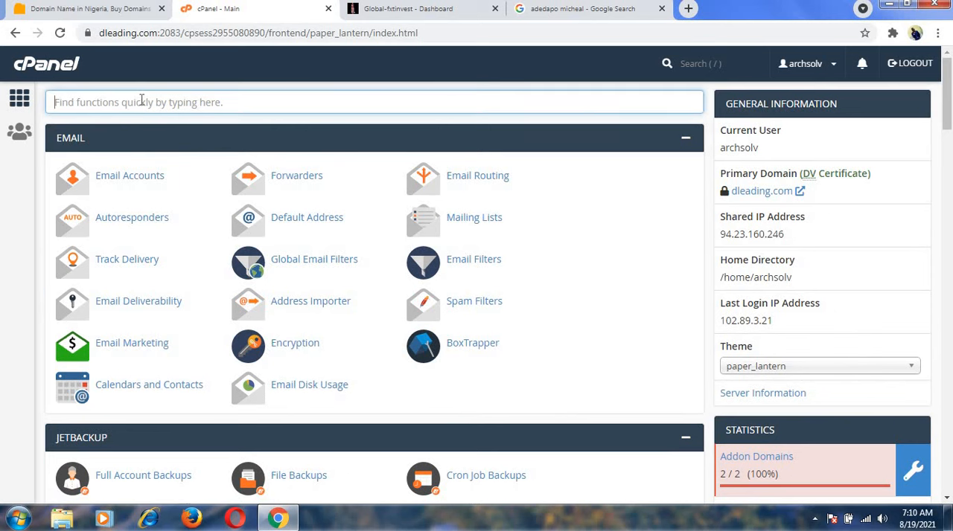
type("fil")
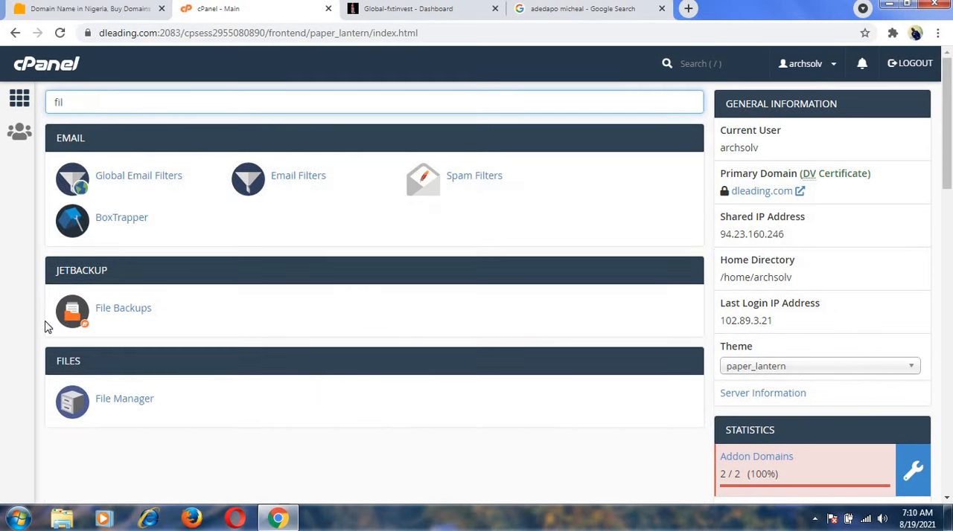
left_click(112, 400)
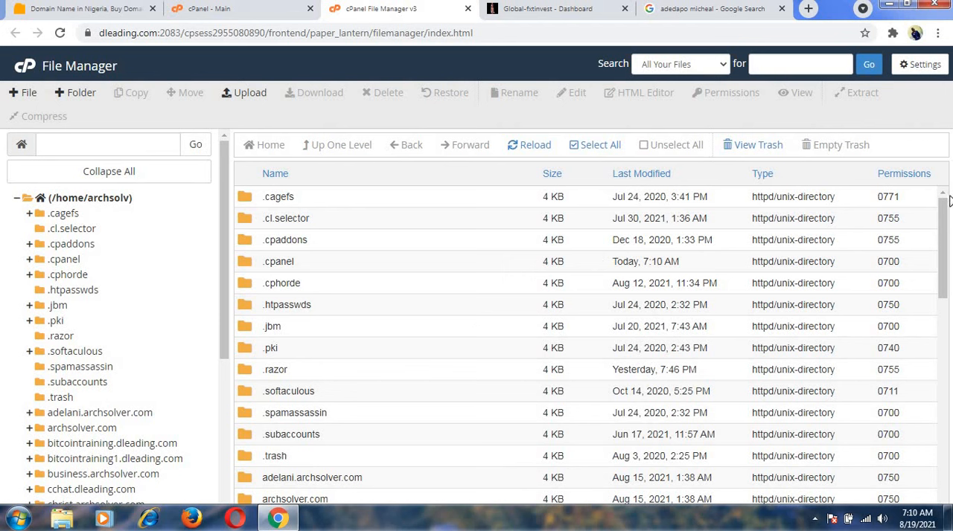
Open the bitcointraining1.dleading.com folder from the home directory listing.
left_click_drag(942, 217, 944, 256)
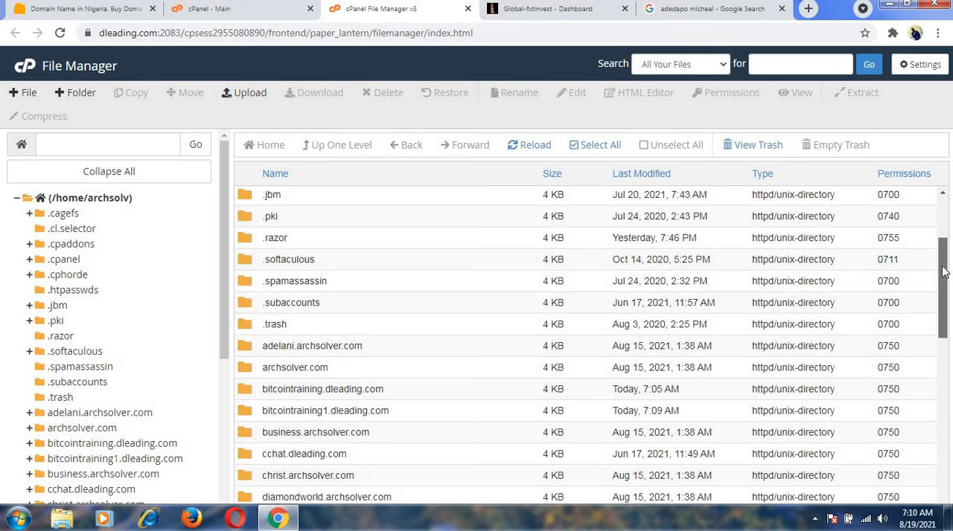
scroll(944, 272, "down", 3)
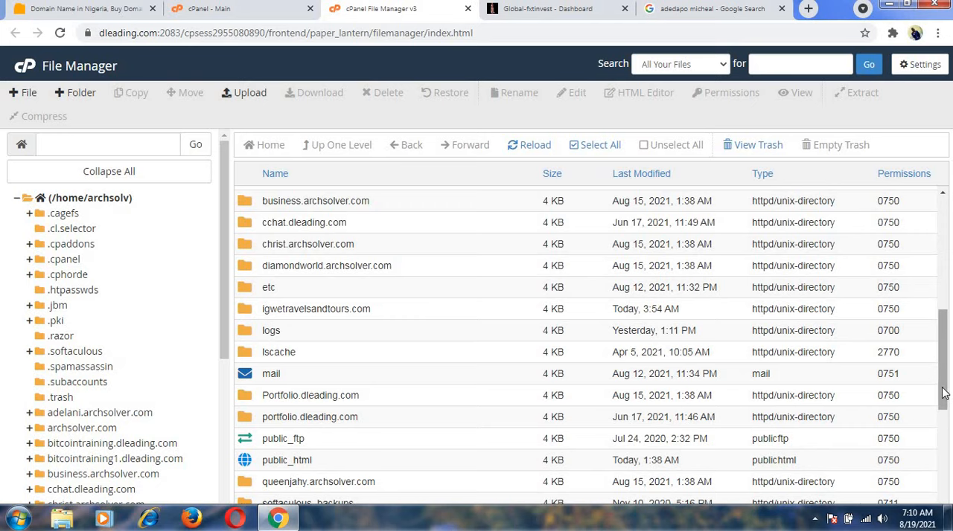
left_click_drag(945, 394, 944, 386)
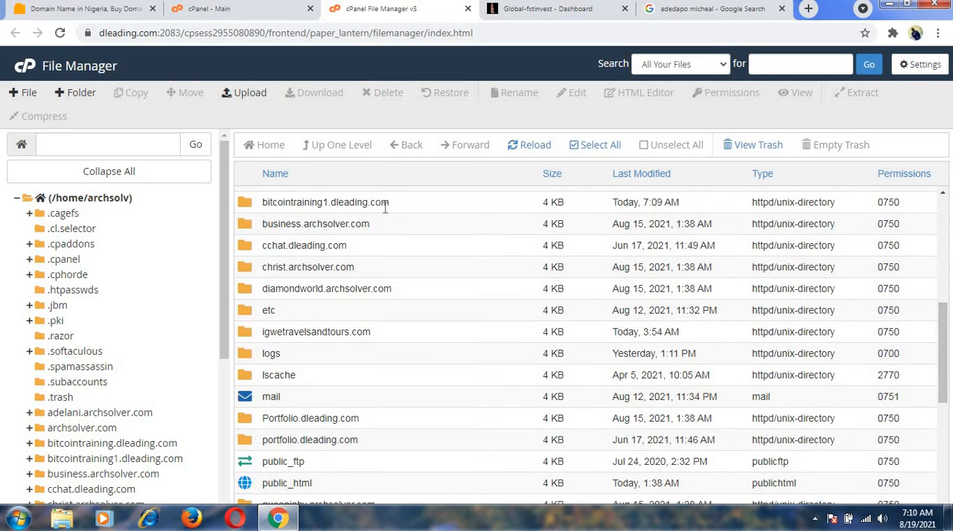
double_click(332, 201)
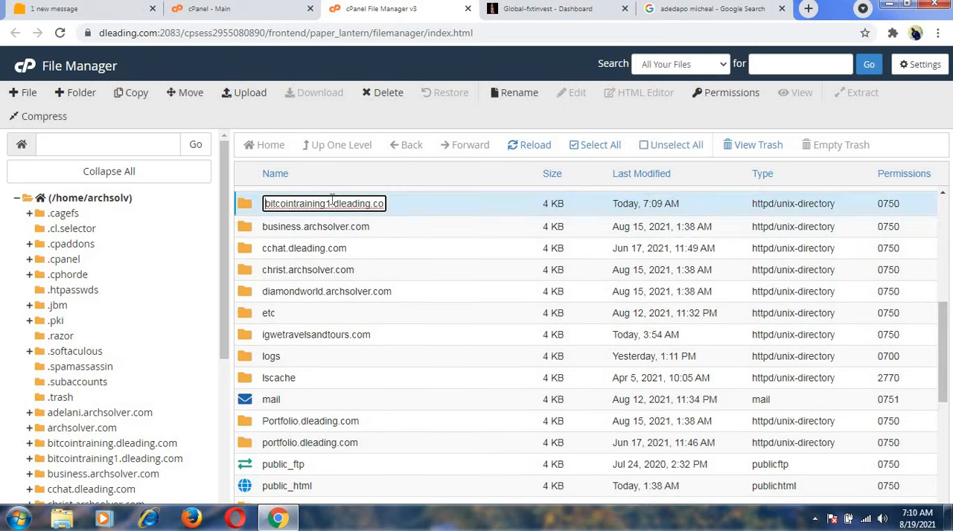
double_click(413, 211)
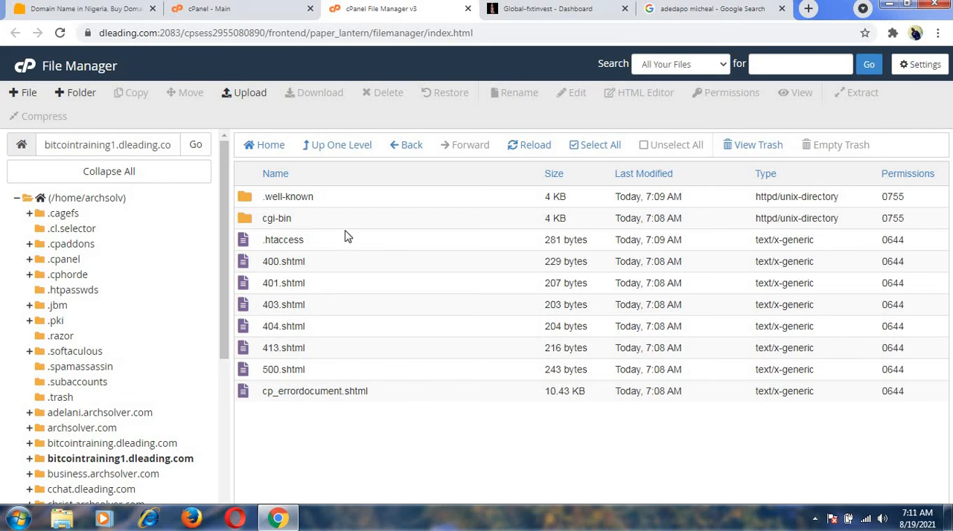
Delete all files and folders inside bitcointraining1.dleading.com and reload the directory listing.
left_click(573, 146)
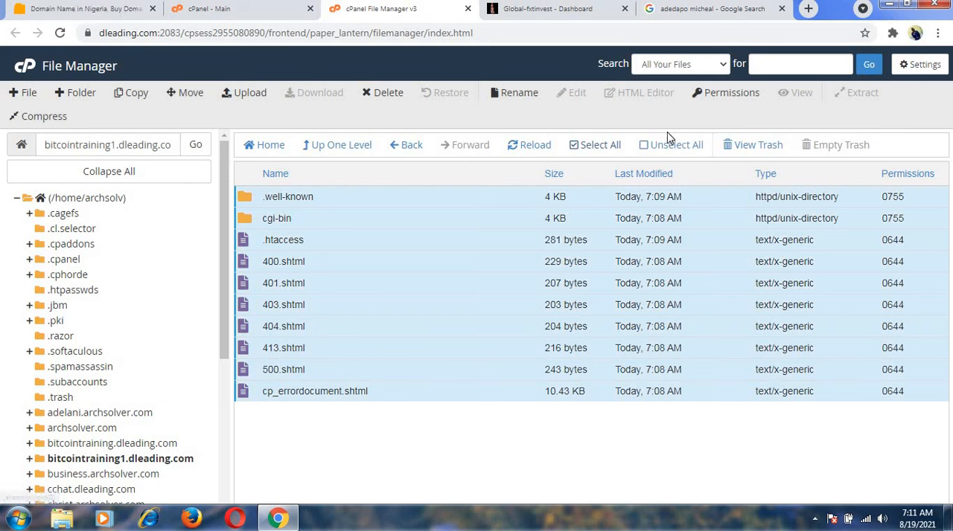
left_click(383, 93)
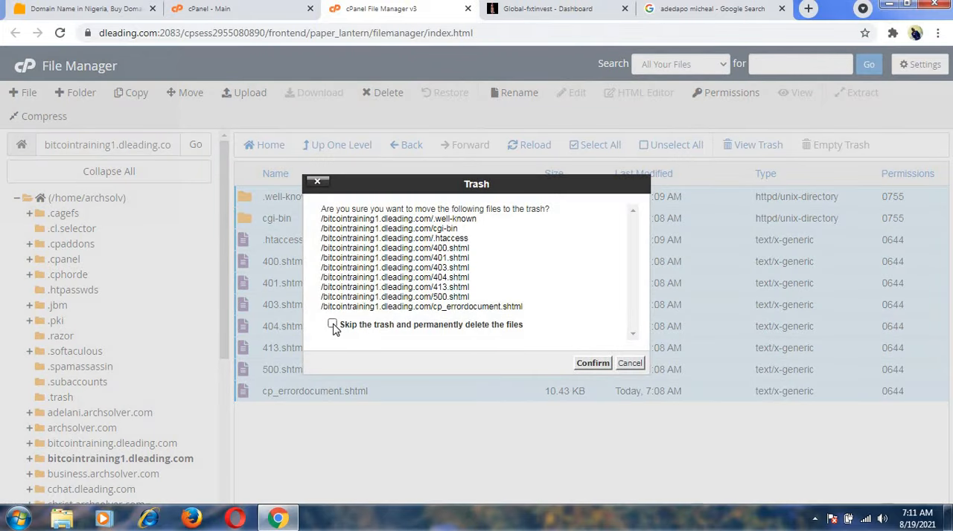
left_click(594, 364)
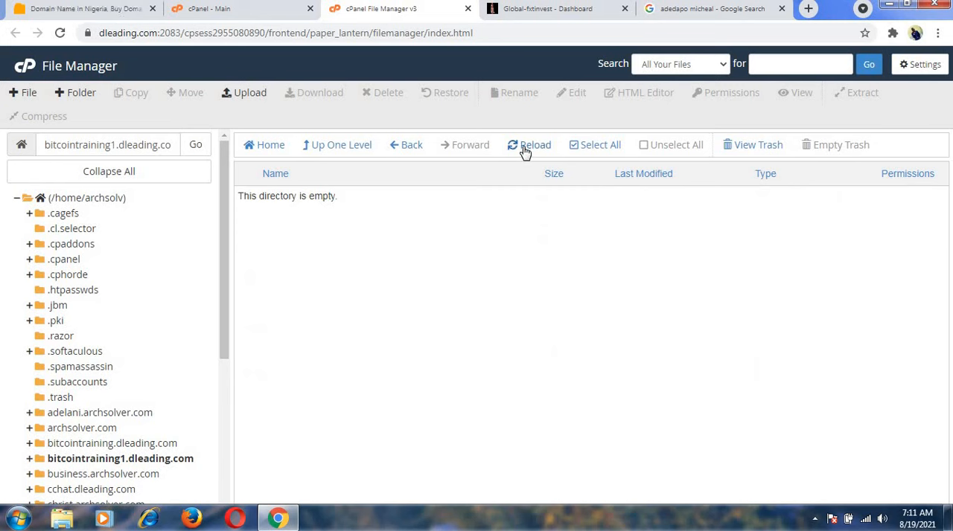
left_click(525, 149)
Upload the archive "bitcoin script .zip" from the Training folder to bitcointraining1.dleading.com and reload the directory listing.
left_click(250, 93)
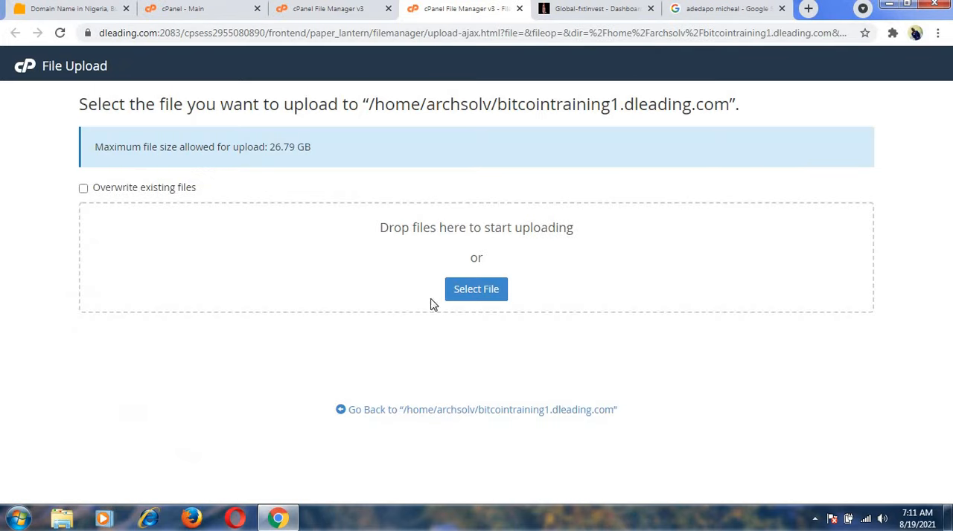
left_click(473, 293)
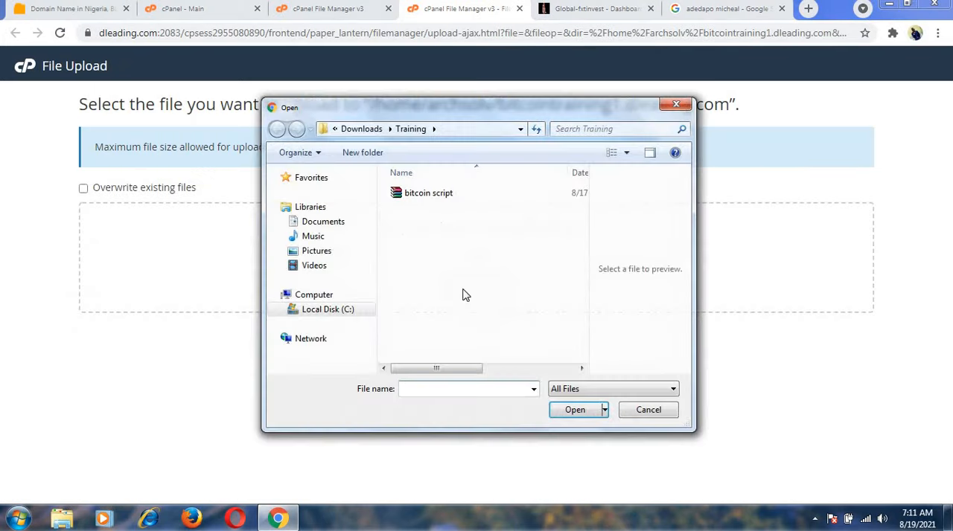
left_click(414, 195)
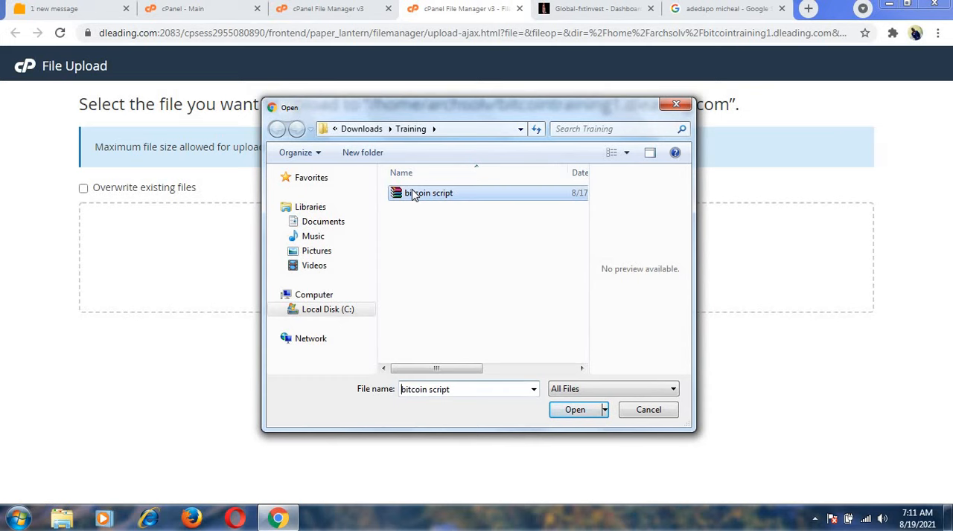
left_click(573, 410)
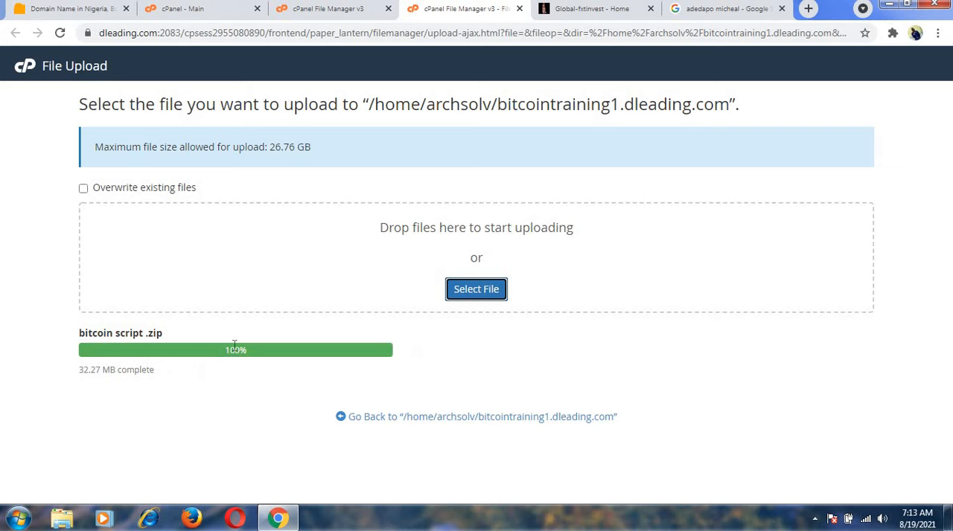
left_click(430, 421)
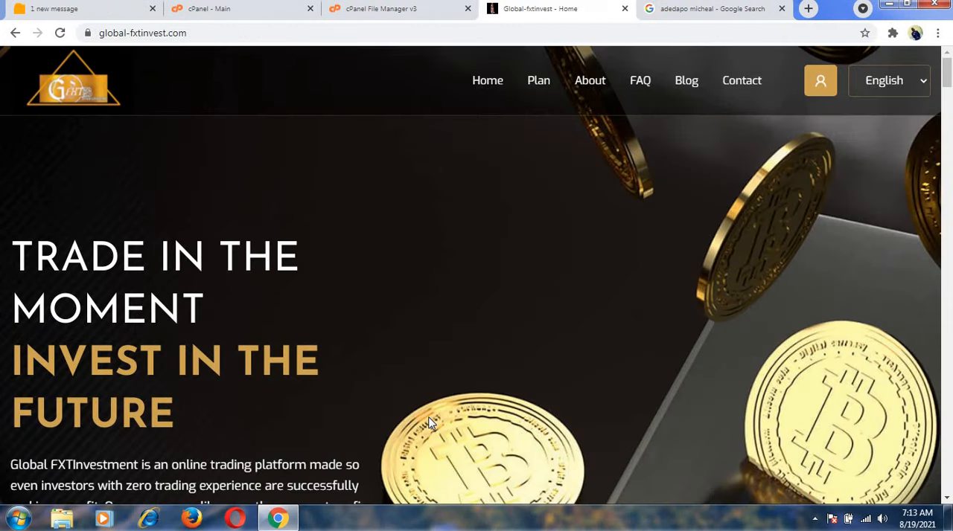
left_click(378, 9)
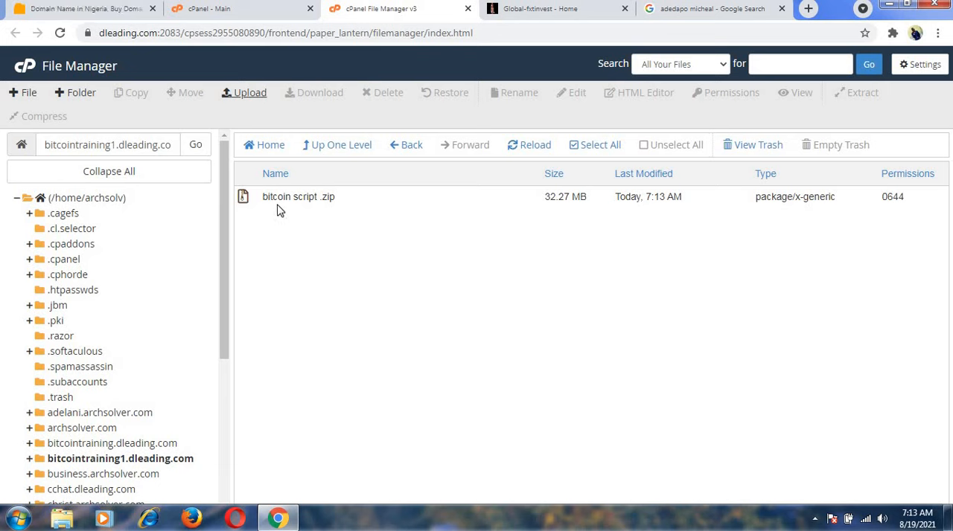
left_click(524, 149)
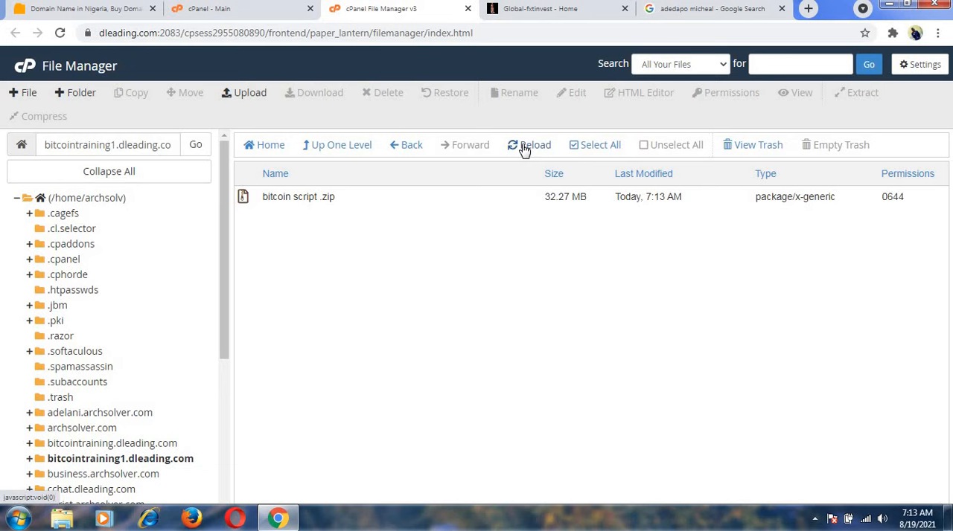
Extract "bitcoin script .zip" into /bitcointraining1.dleading.com and dismiss the extraction results.
left_click(325, 200)
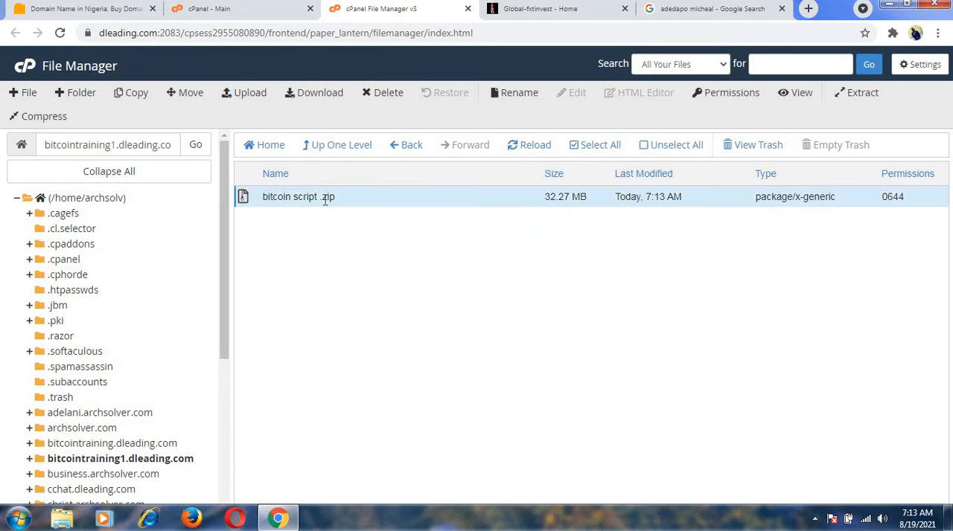
left_click(862, 95)
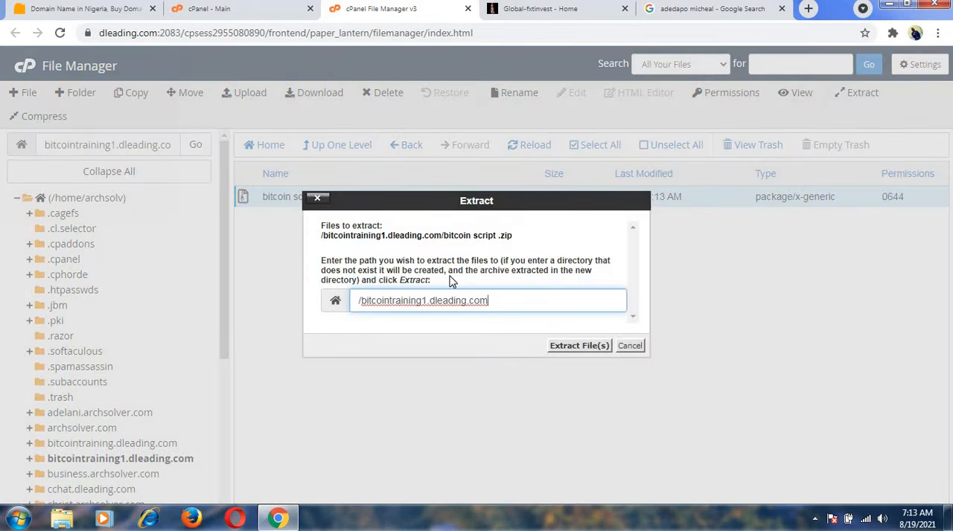
left_click(575, 347)
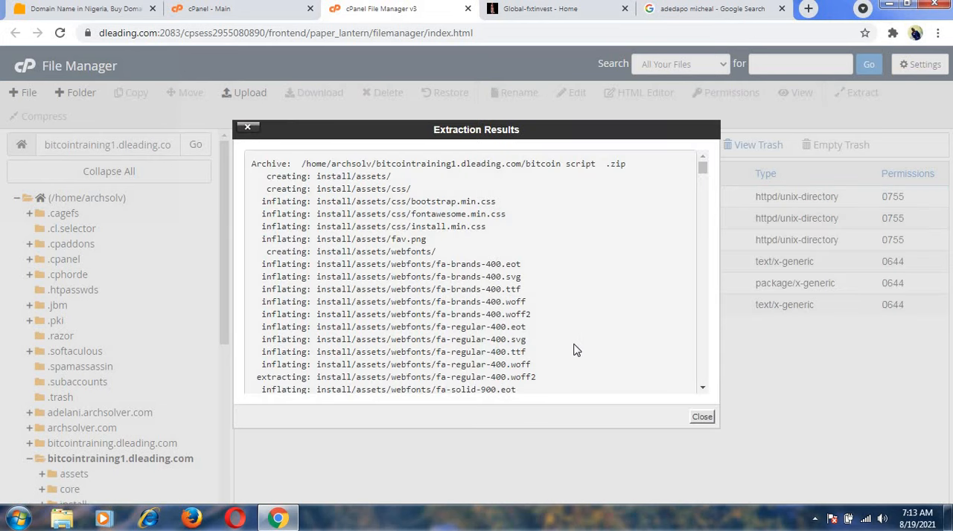
left_click(701, 418)
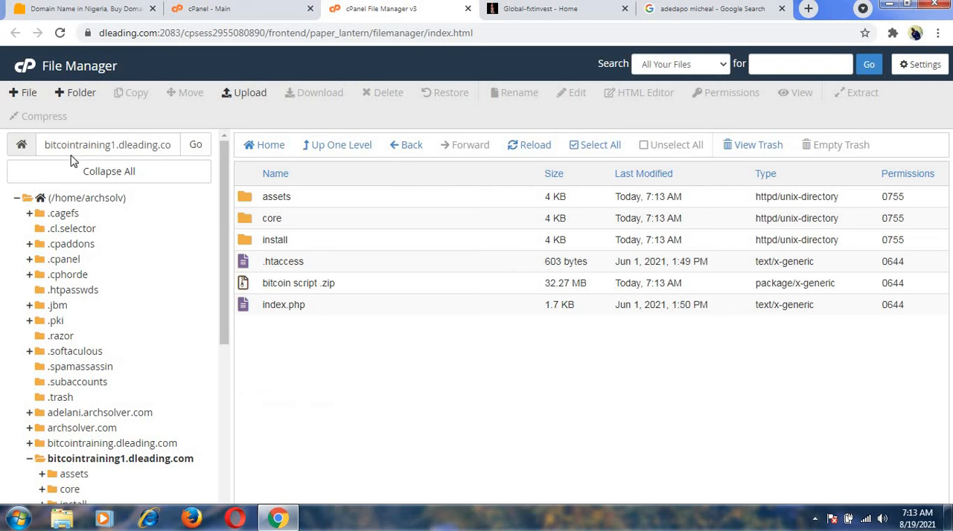
Copy the subdomain address from File Manager and load bitcointraining1.dleading.com in a new tab placed beside File Manager.
left_click_drag(45, 145, 178, 157)
key("ctrl+c")
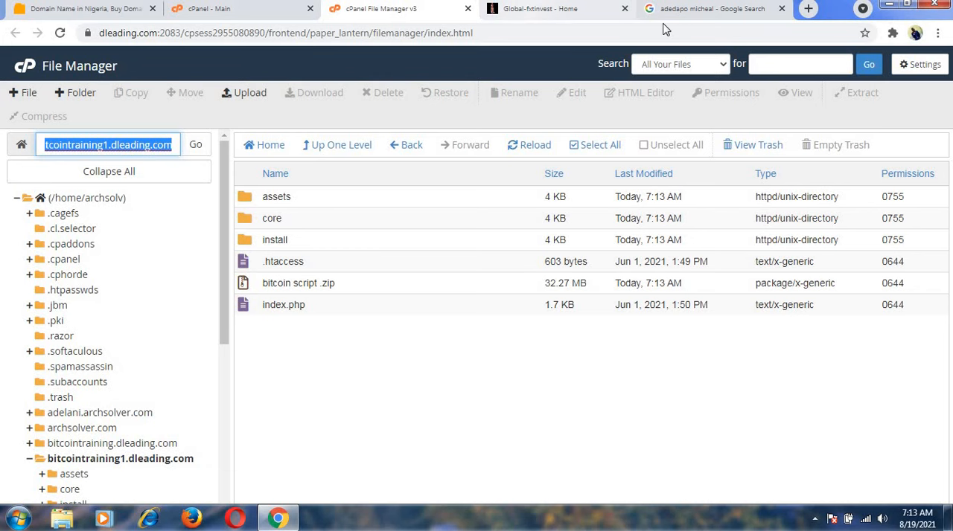
left_click(809, 9)
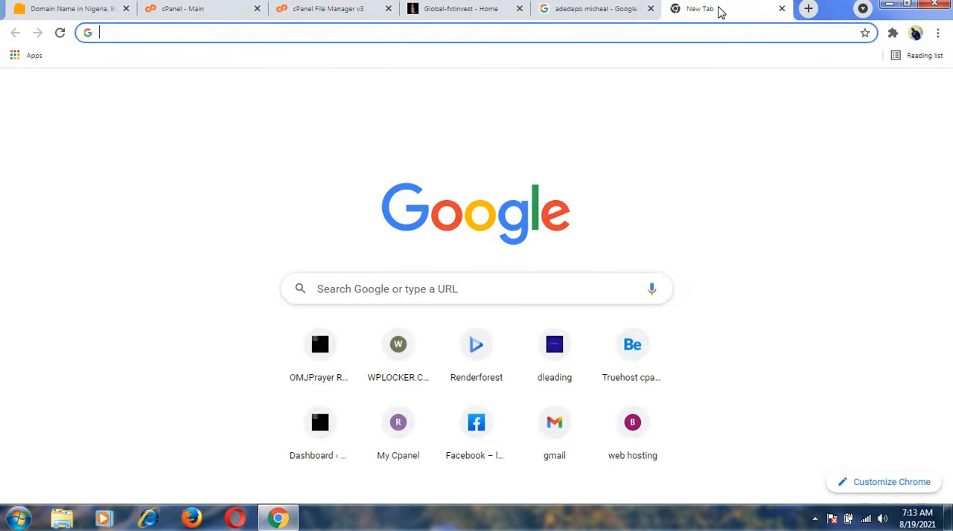
left_click_drag(719, 8, 476, 10)
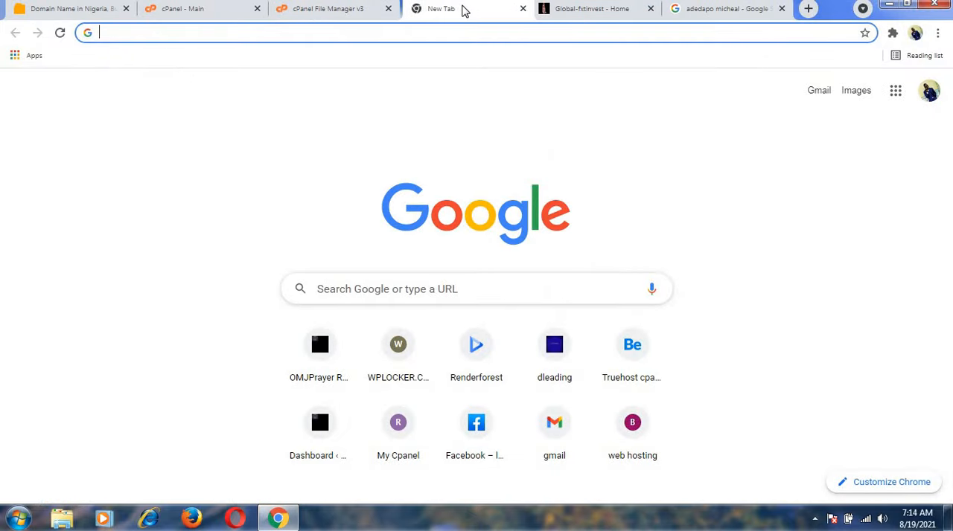
left_click(442, 27)
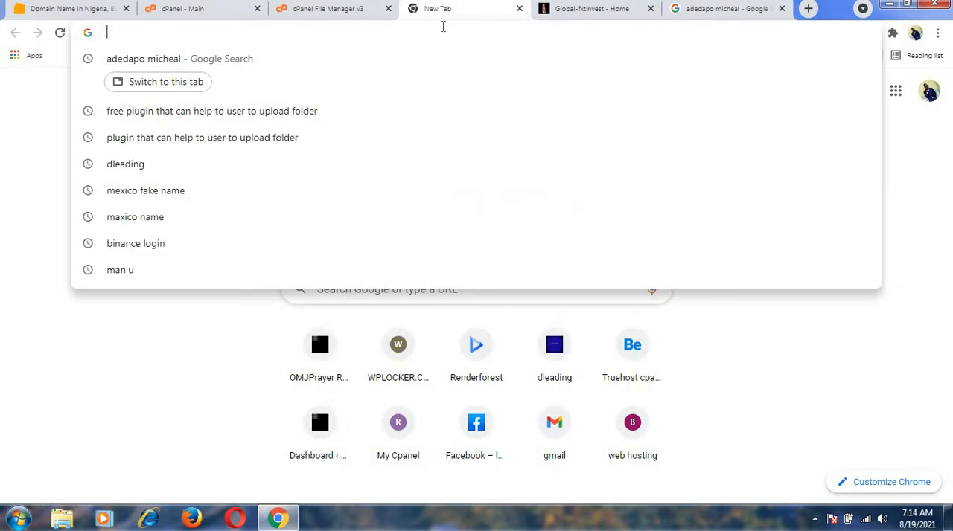
key("ctrl+v")
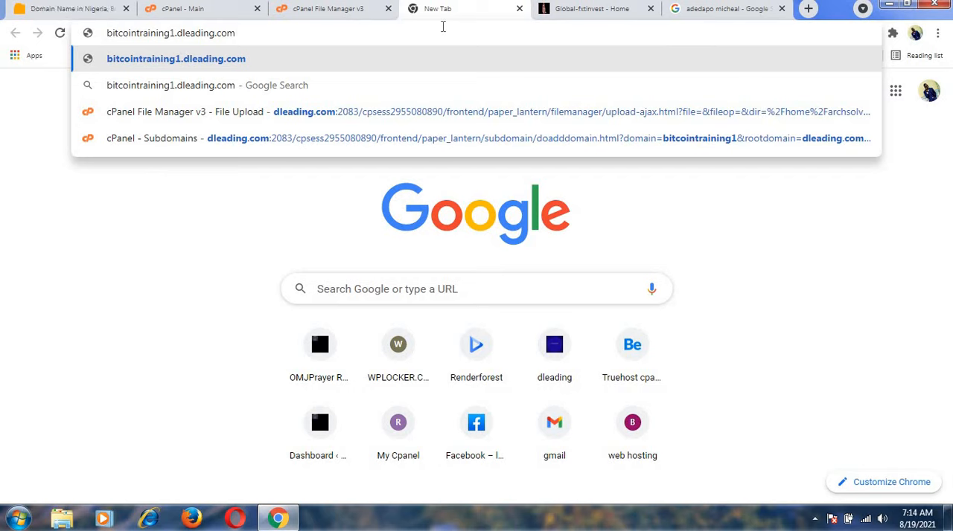
key("Return")
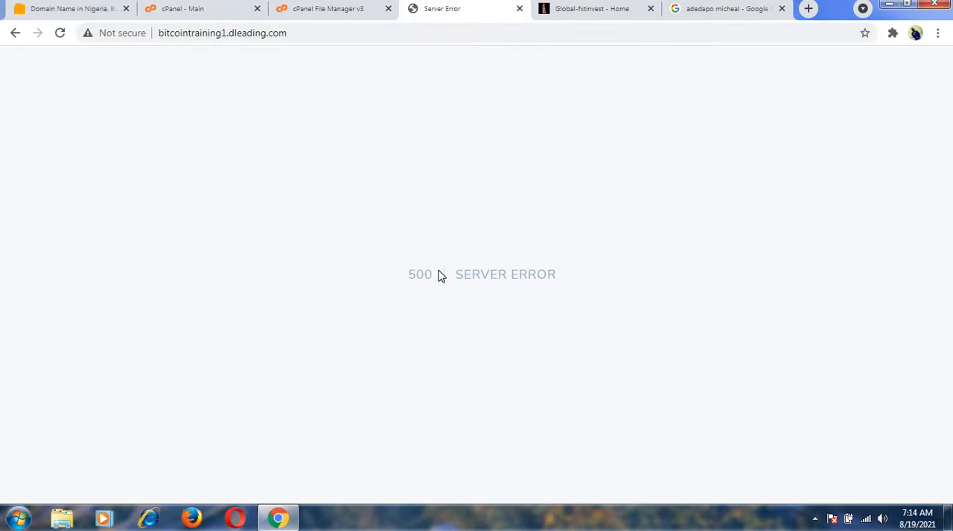
Check the install folder's name in File Manager and load bitcointraining1.dleading.com/install in the browser.
left_click(316, 38)
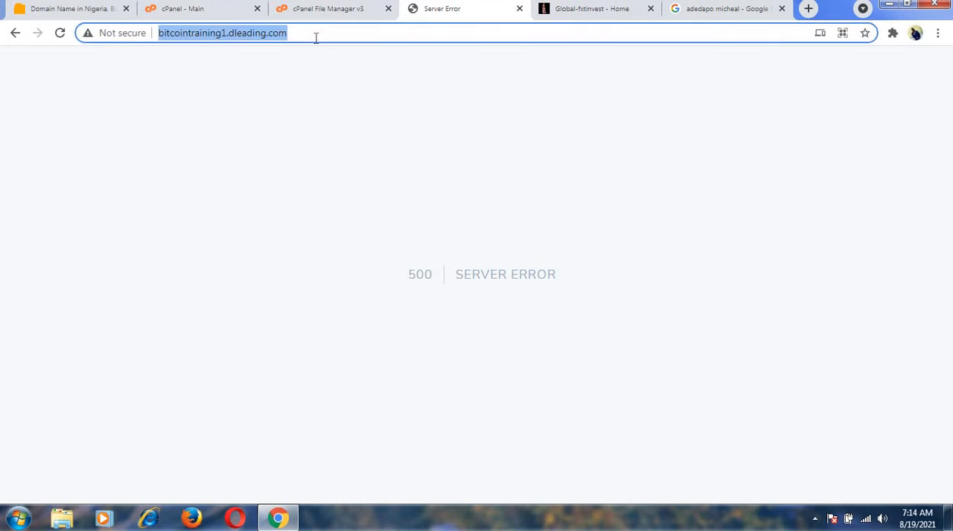
left_click(316, 37)
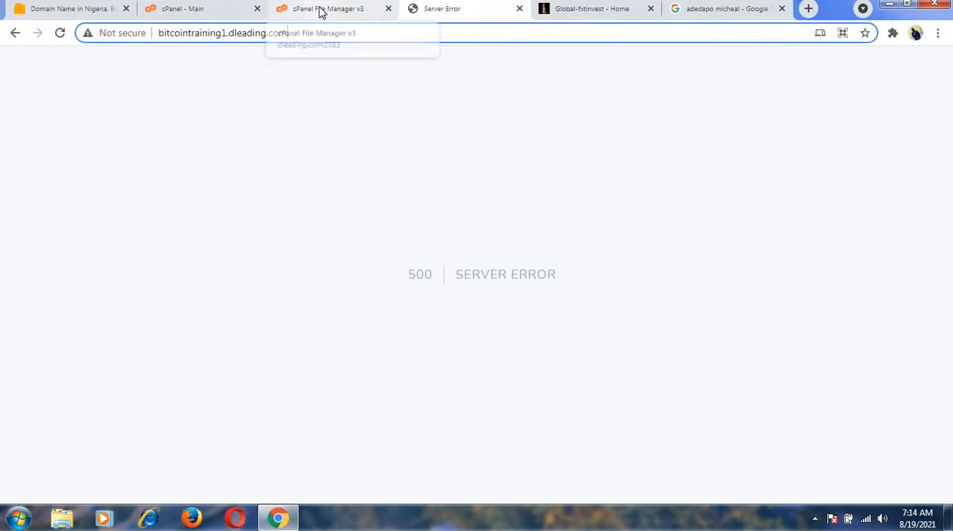
left_click(318, 9)
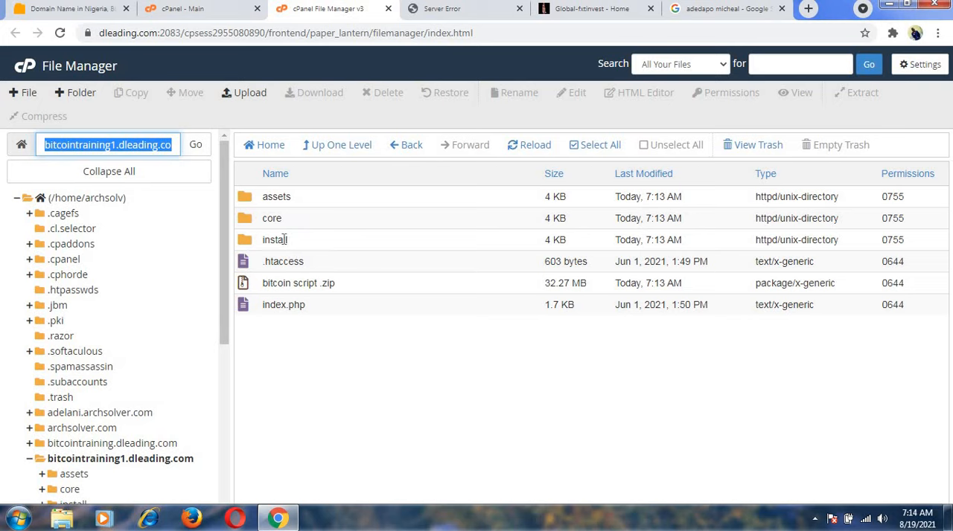
left_click(414, 11)
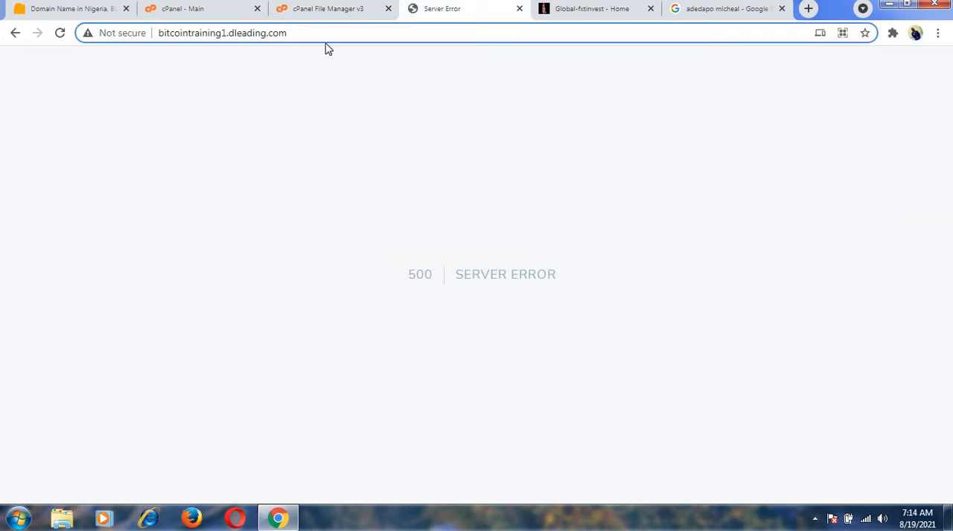
type("/")
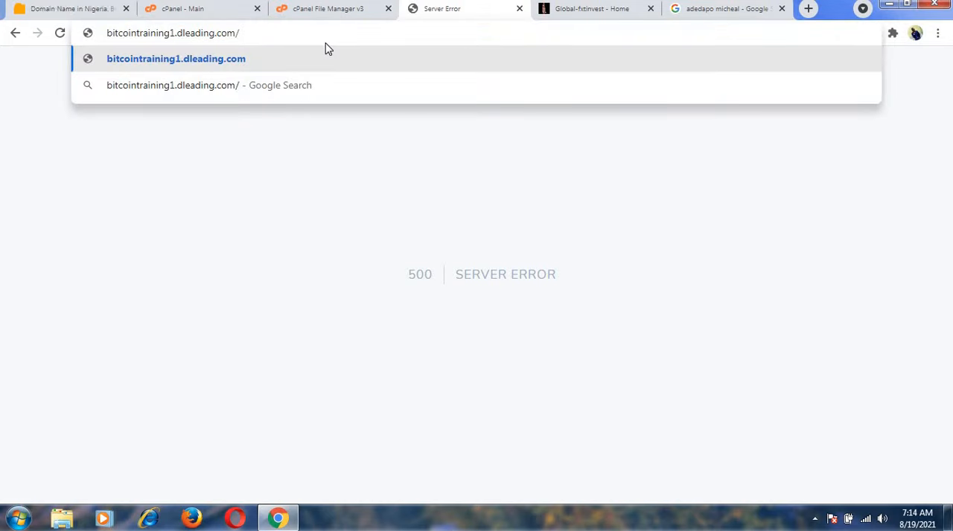
type("install")
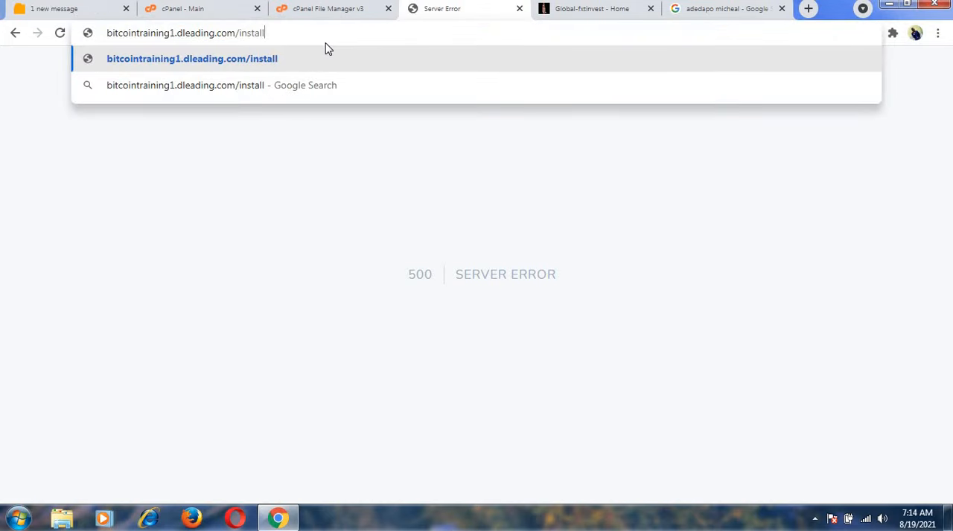
key("Return")
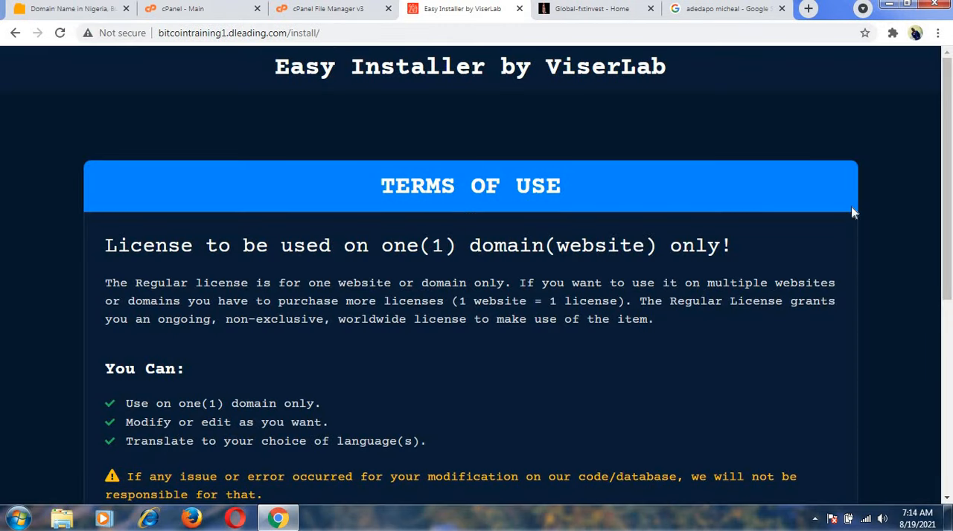
Accept the installer's terms of use, review the server requirements and proceed to the File Permissions stage.
scroll(945, 223, "down", 3)
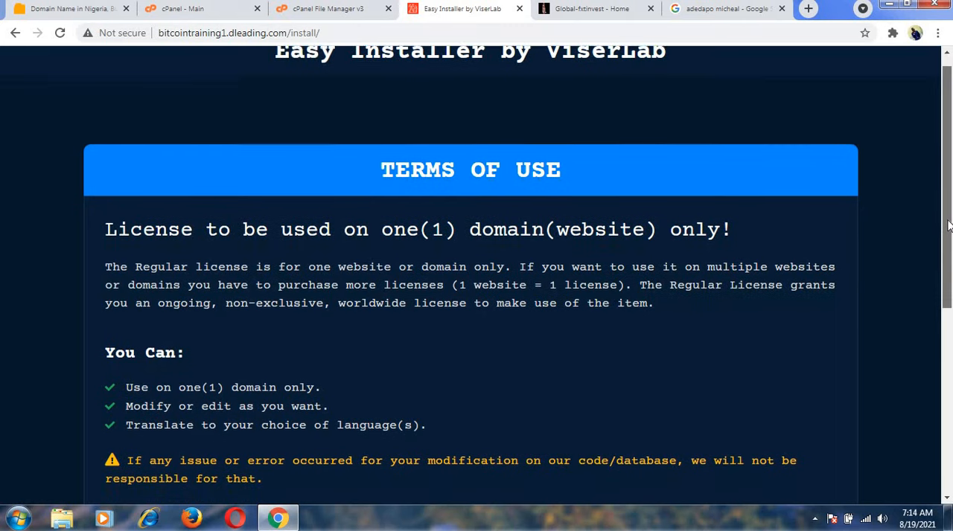
scroll(926, 364, "down", 2)
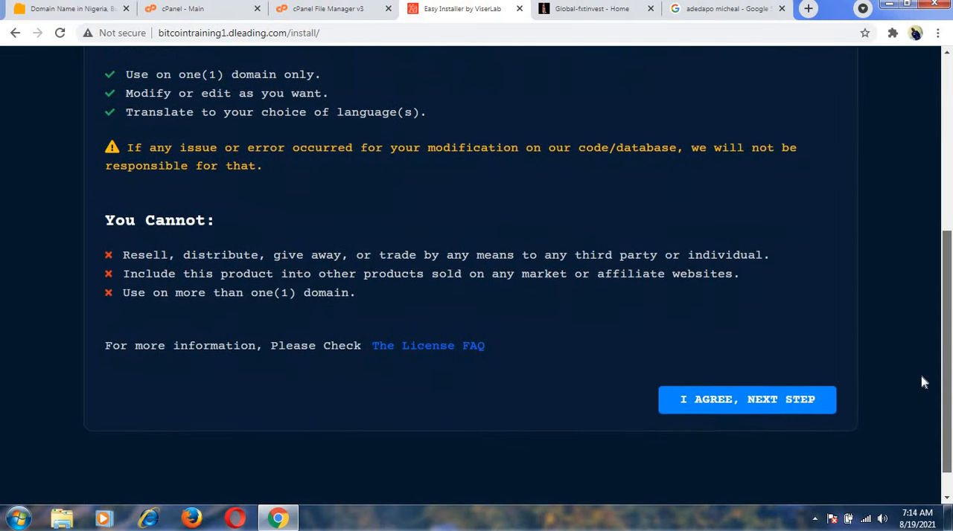
left_click(759, 406)
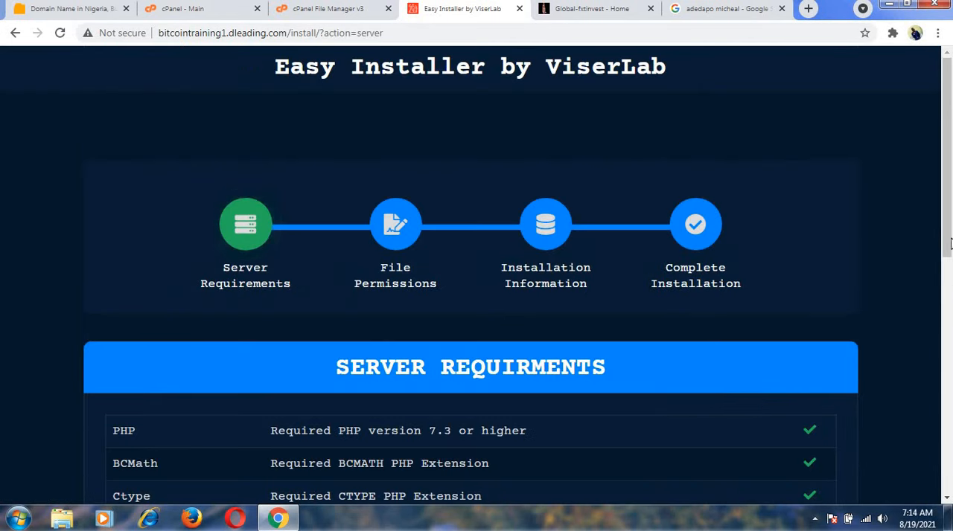
left_click_drag(948, 254, 930, 438)
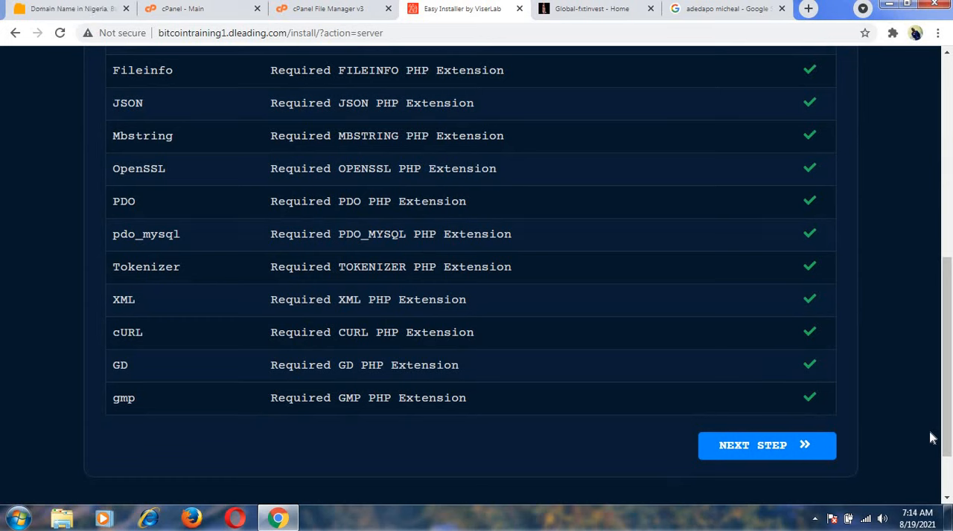
left_click(784, 443)
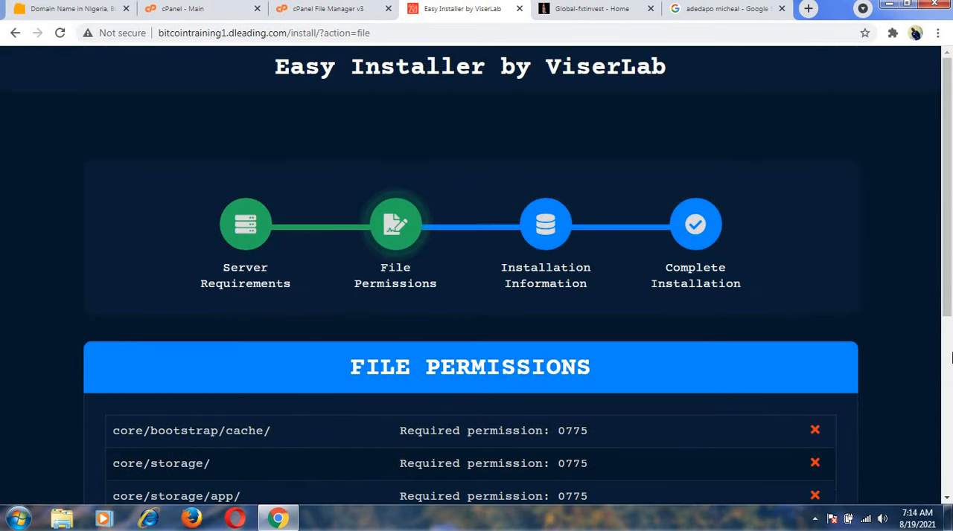
Review the installer's list of folders requiring 0775 permission and open core/bootstrap in File Manager.
left_click_drag(948, 255, 944, 348)
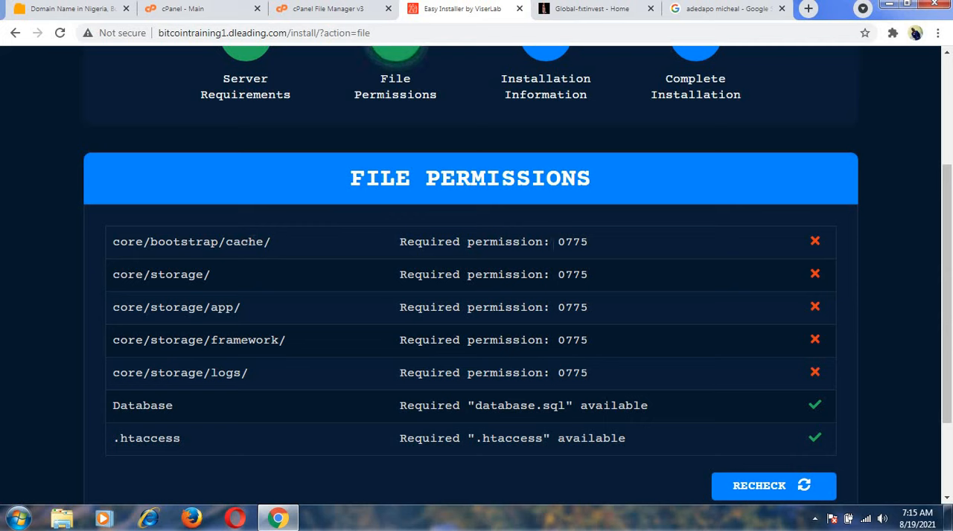
double_click(585, 241)
left_click(318, 10)
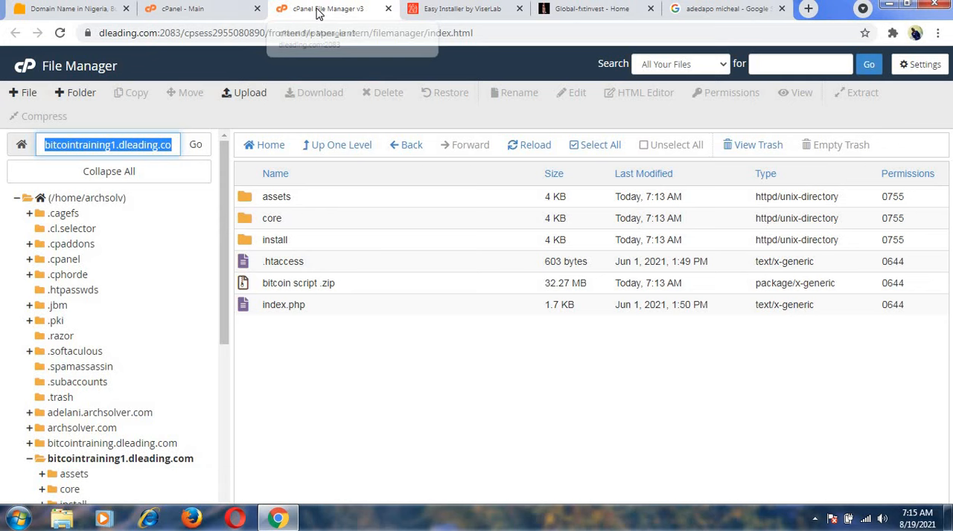
double_click(287, 219)
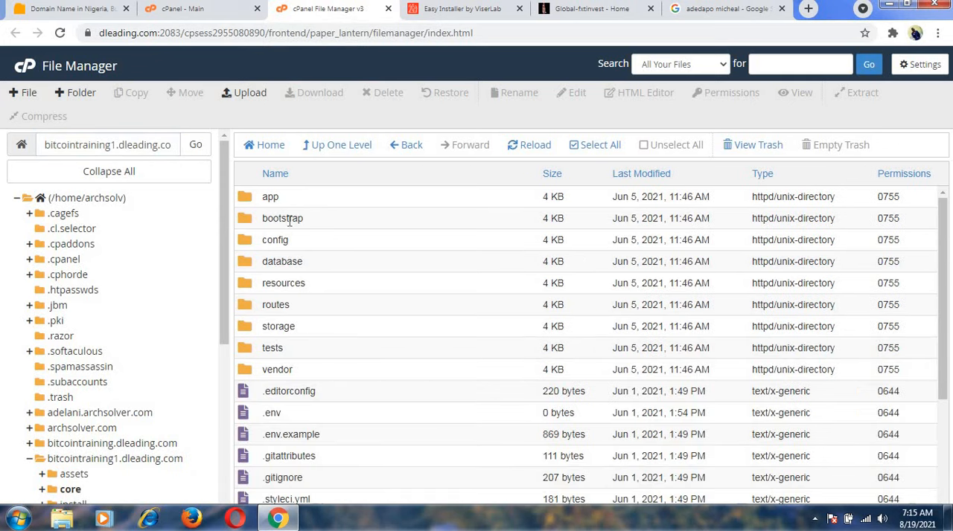
left_click(475, 9)
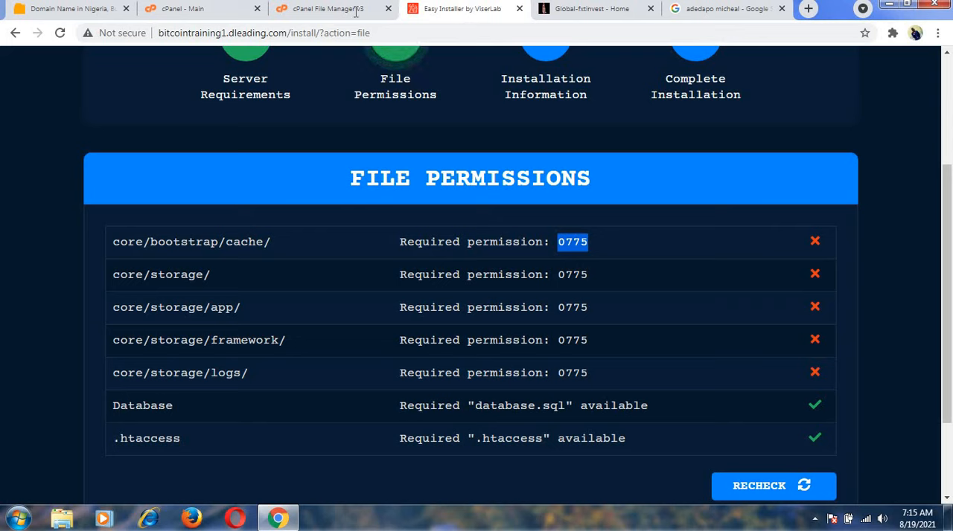
left_click(328, 9)
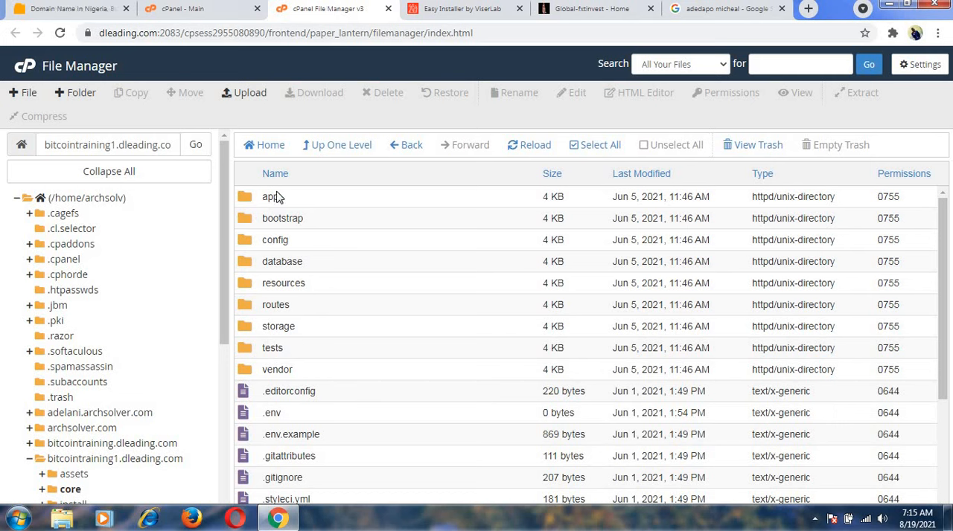
double_click(313, 224)
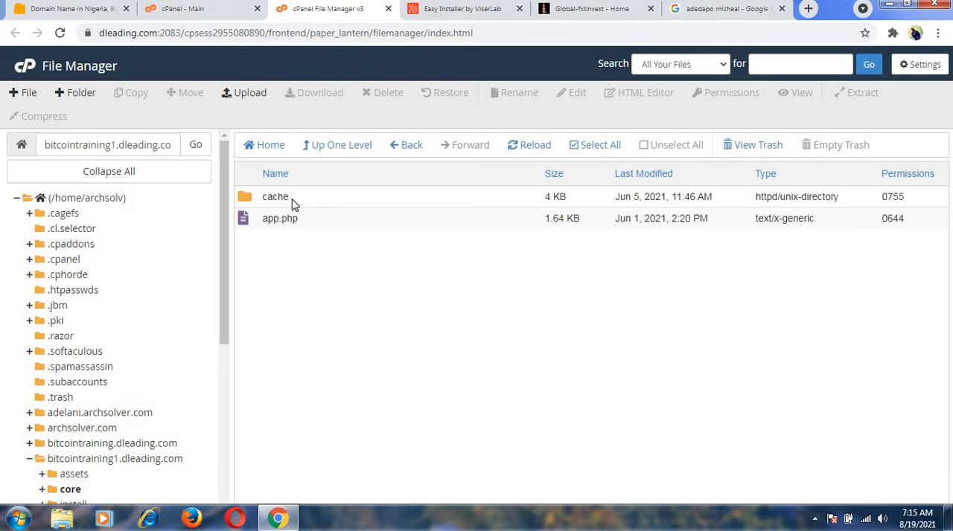
Change the permissions of the core/bootstrap/cache folder to 0775 by granting the group write access.
right_click(292, 203)
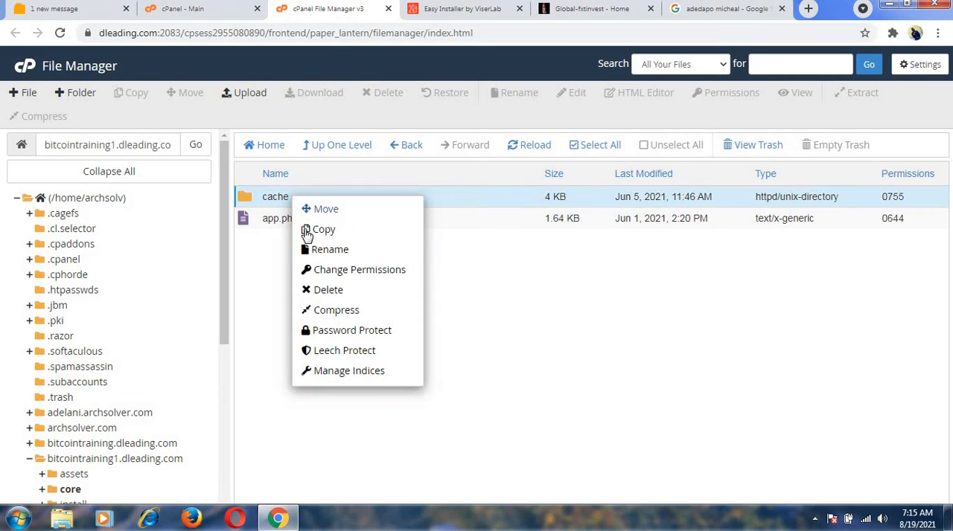
left_click(333, 271)
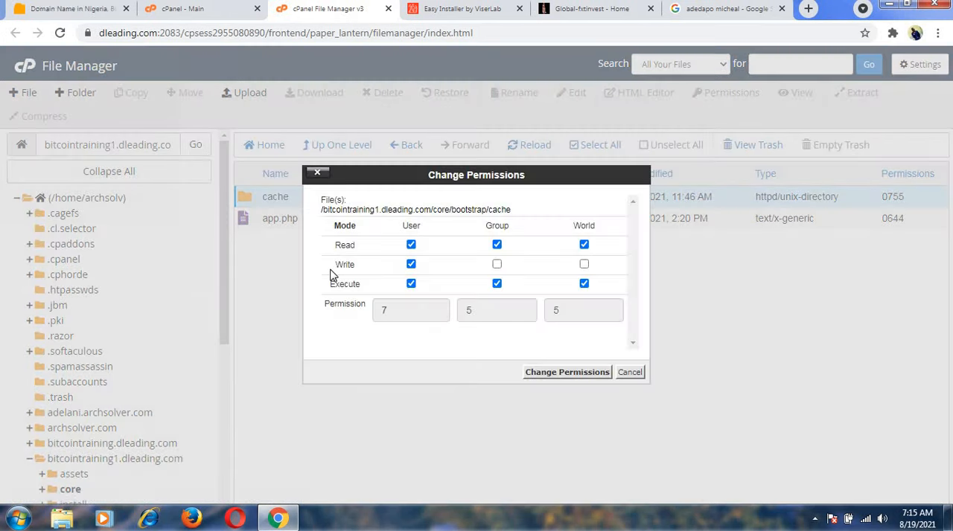
left_click(497, 265)
left_click(567, 372)
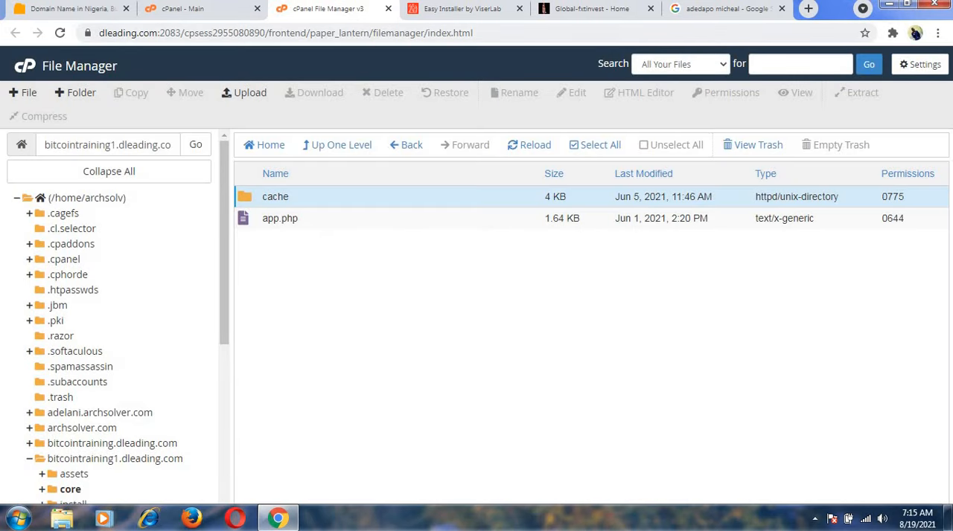
Recheck the file permissions in the installer and review the status of core/bootstrap/cache and the remaining folders.
left_click(454, 8)
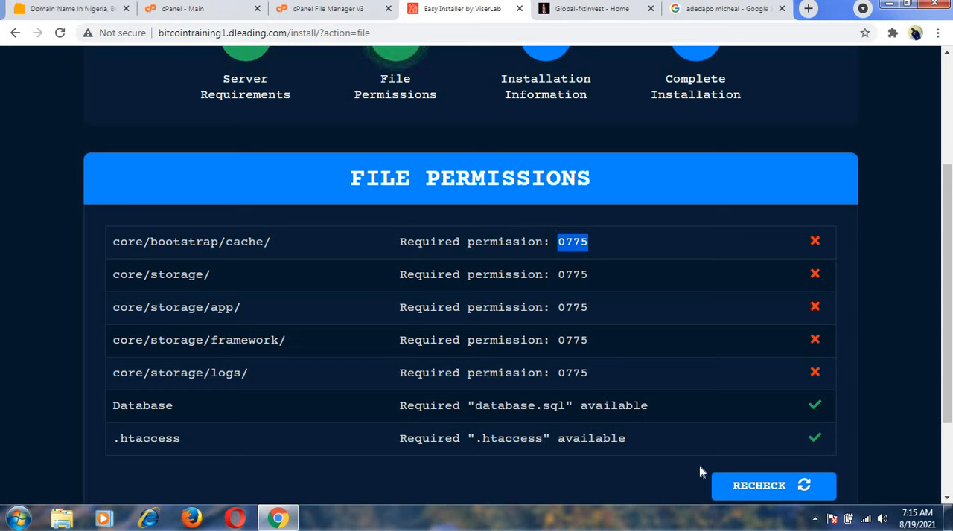
left_click(728, 484)
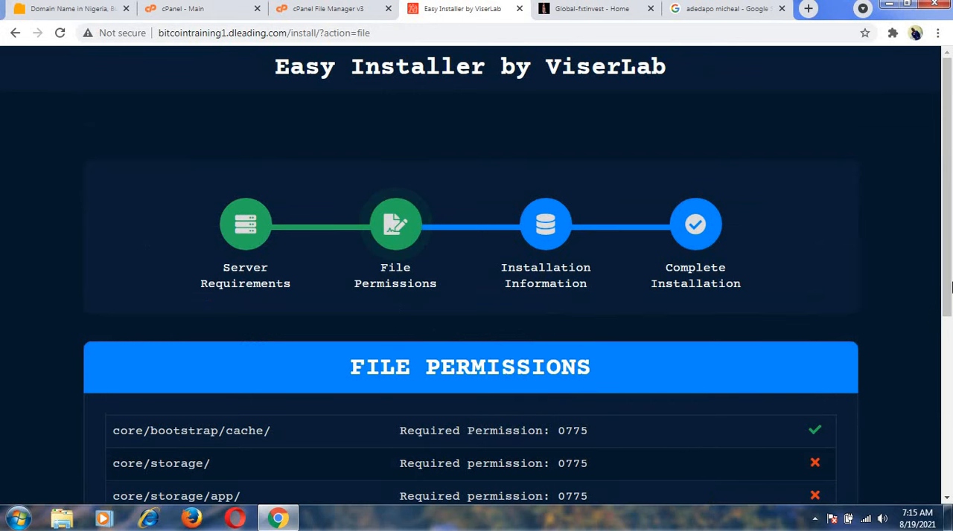
left_click_drag(949, 278, 949, 402)
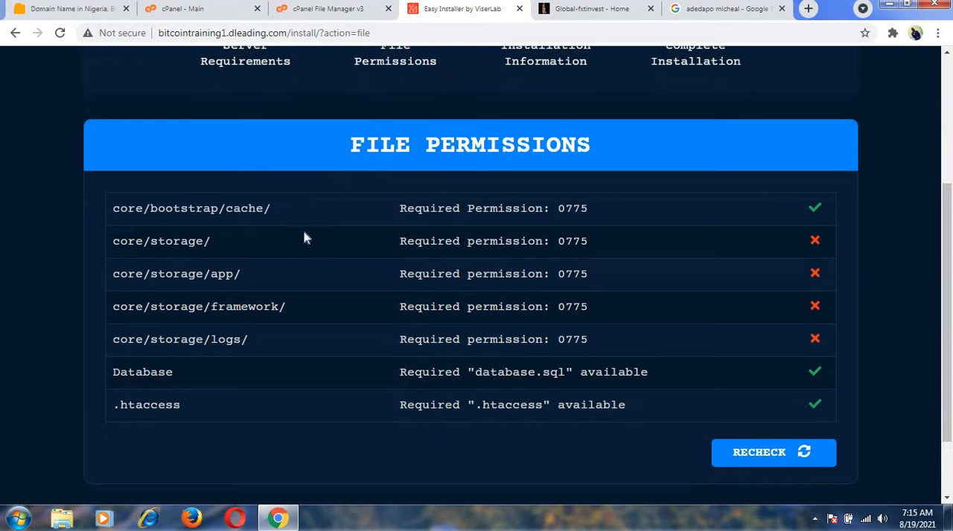
Return to the core folder in File Manager and set the storage folder's permissions to 0775 with group write access.
left_click(345, 9)
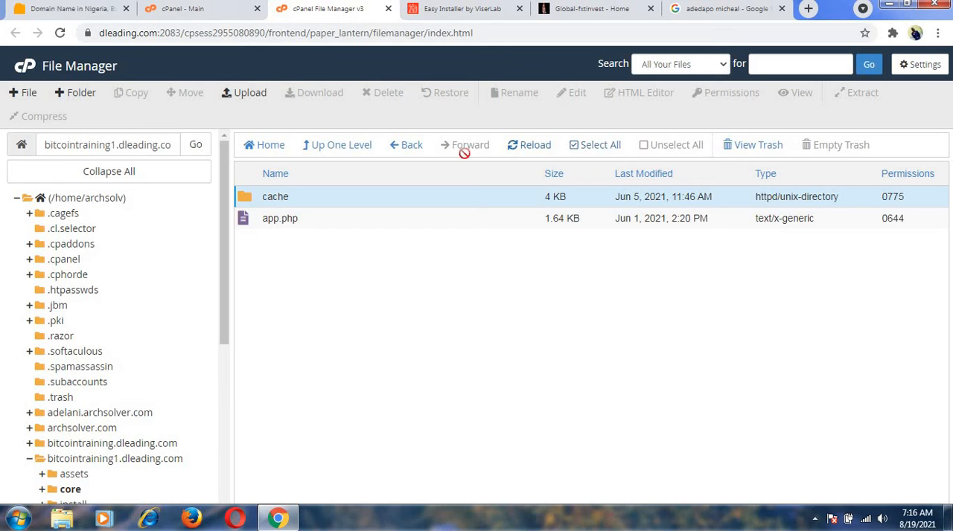
left_click(410, 152)
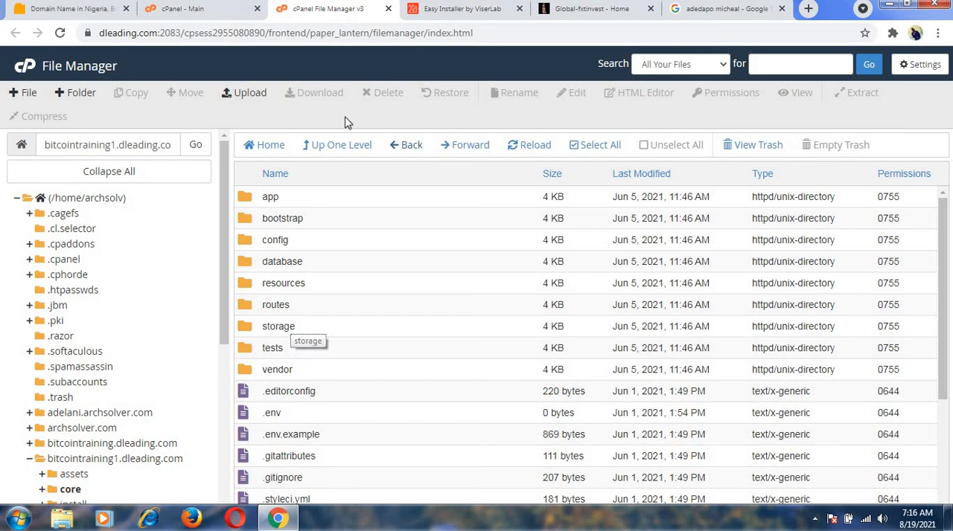
left_click(431, 11)
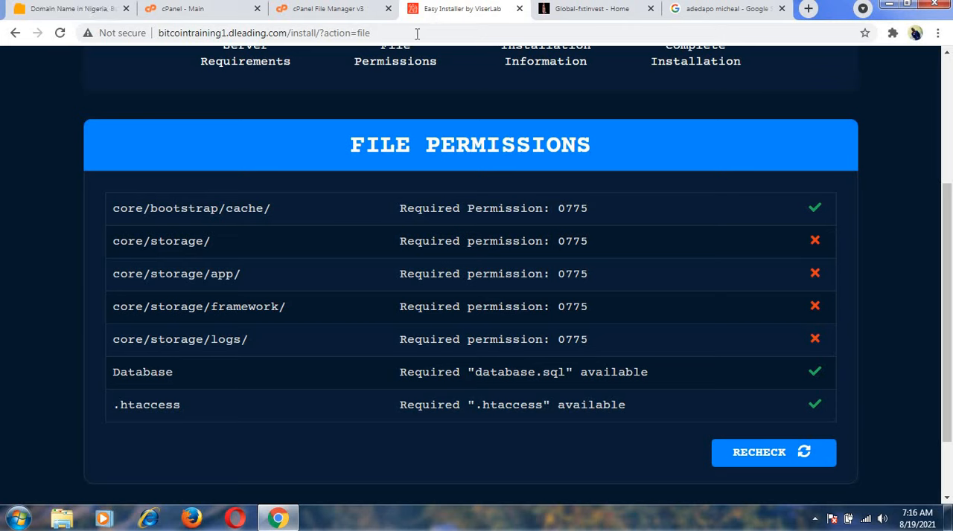
left_click(333, 9)
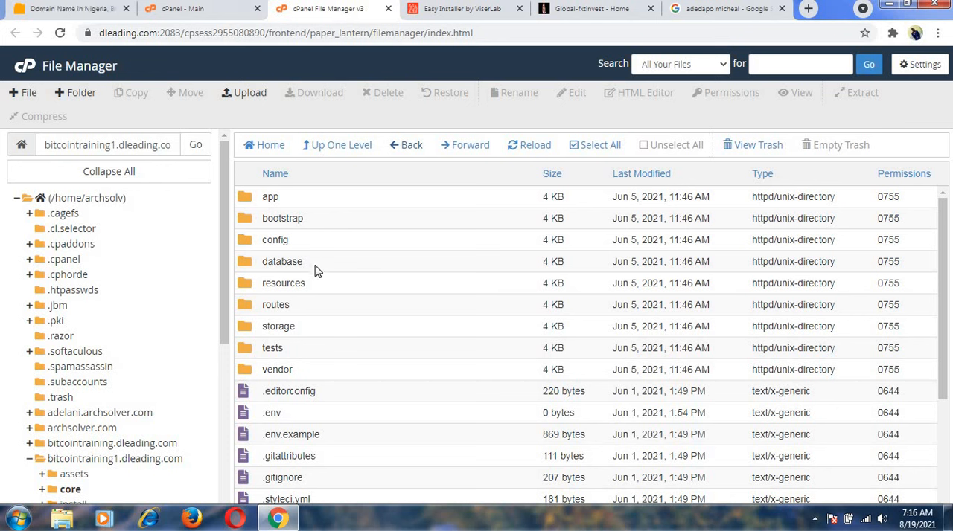
right_click(284, 329)
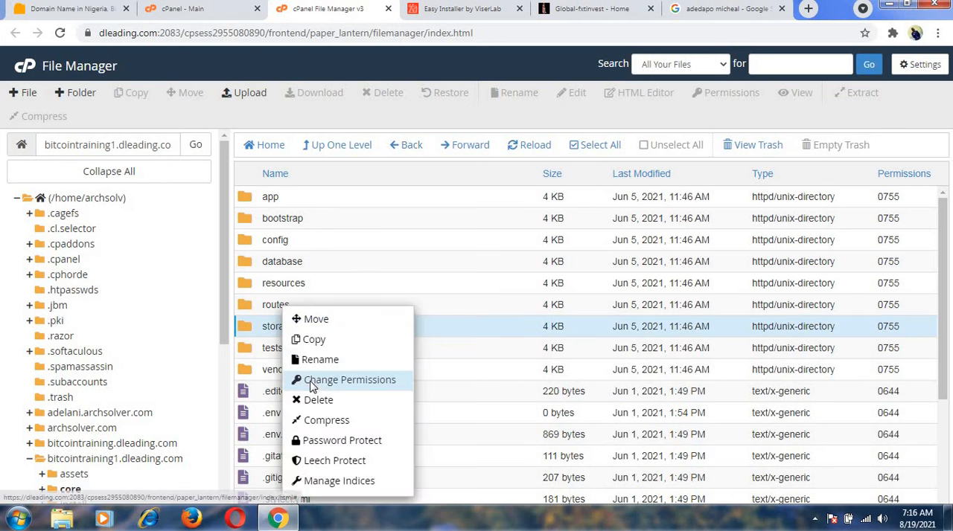
left_click(313, 388)
left_click(497, 265)
left_click(547, 373)
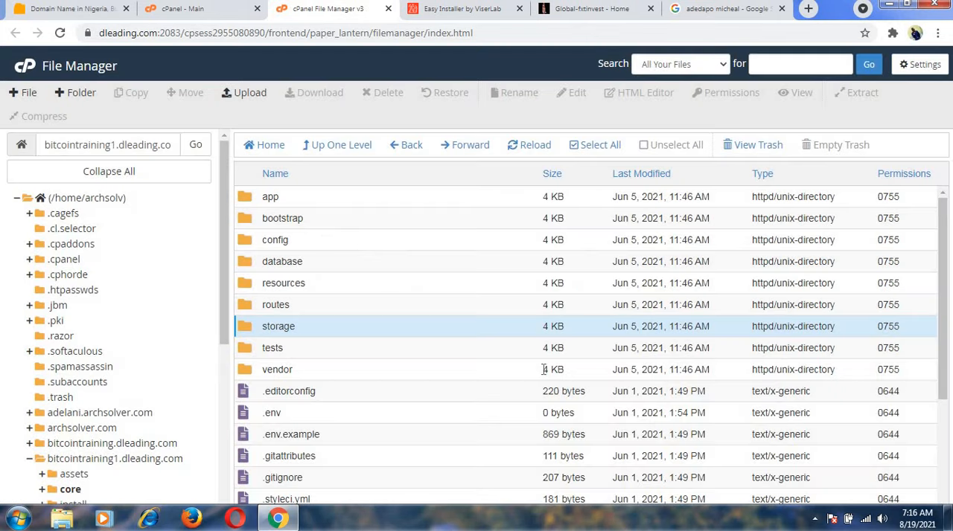
Check the next required folder in the installer, then open core/storage and set its app folder's permissions to 0775.
left_click(444, 9)
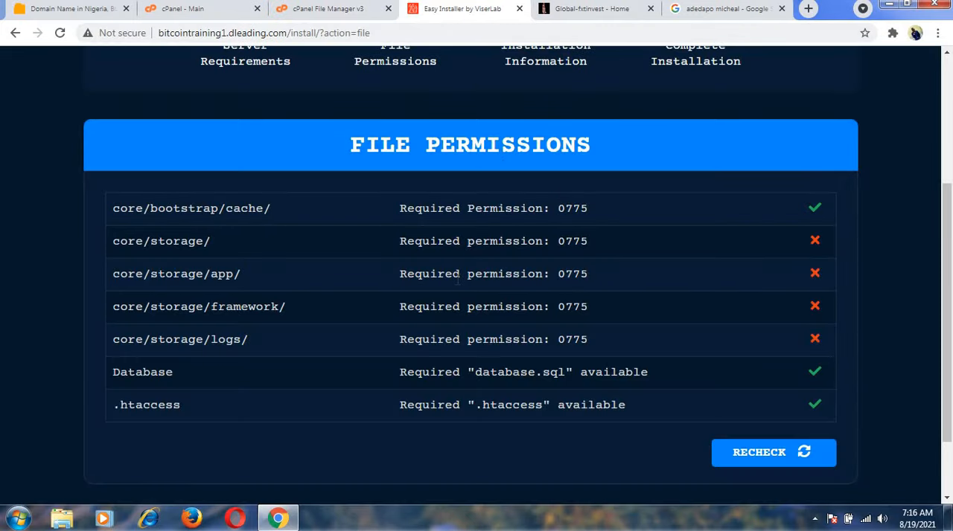
left_click(339, 11)
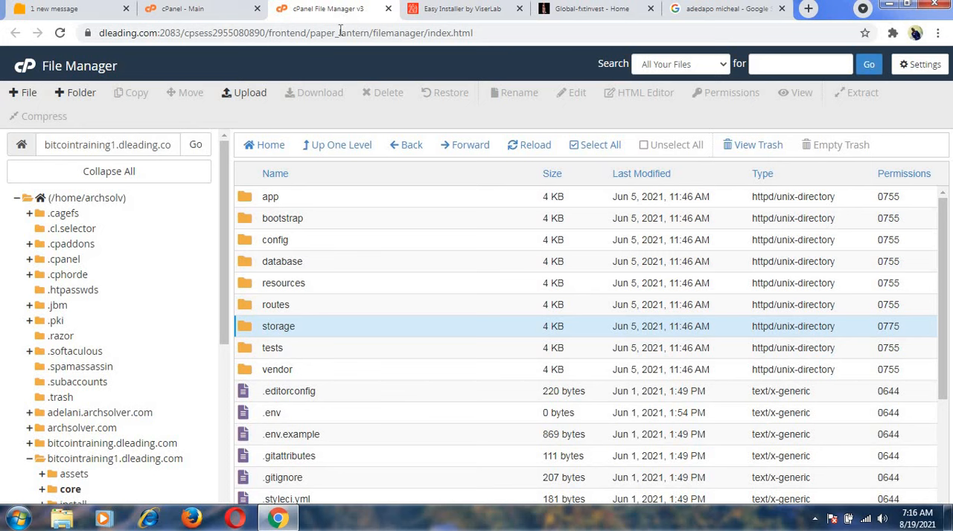
double_click(332, 332)
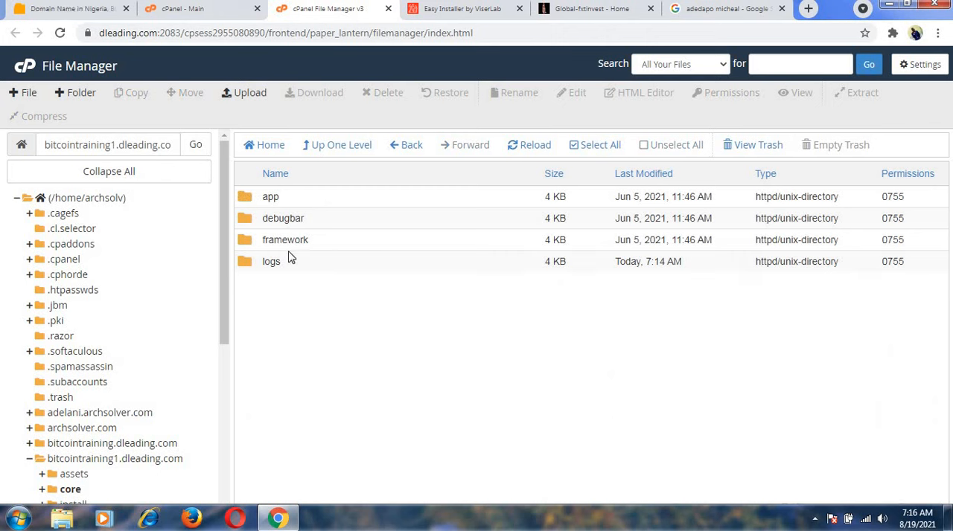
right_click(290, 200)
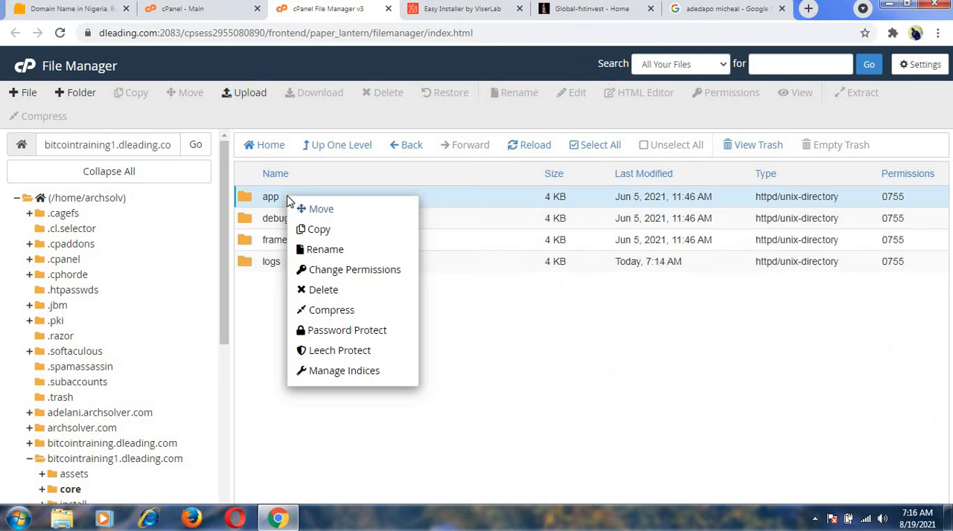
left_click(339, 273)
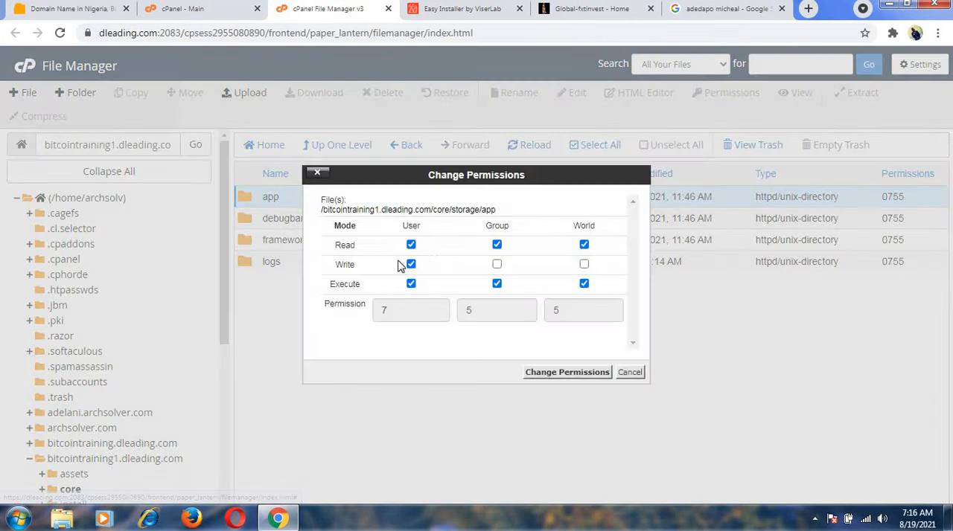
left_click(497, 265)
left_click(594, 374)
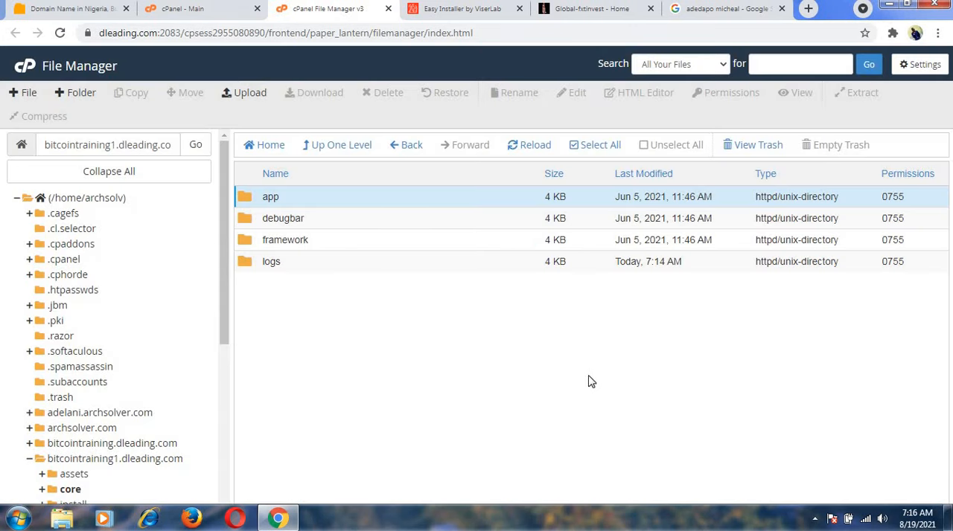
Run the installer's permission recheck again and review which core/storage folders still need changing.
left_click(433, 15)
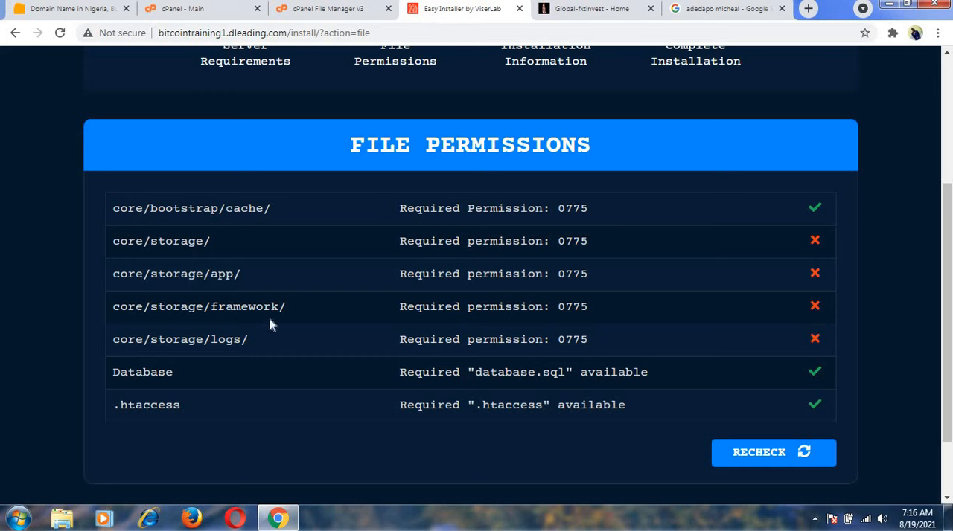
left_click(776, 458)
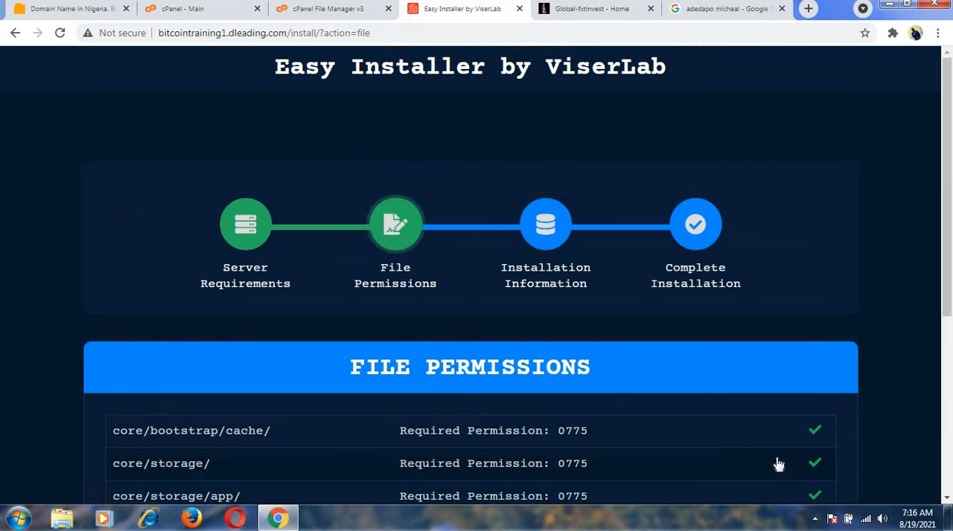
scroll(645, 383, "down", 3)
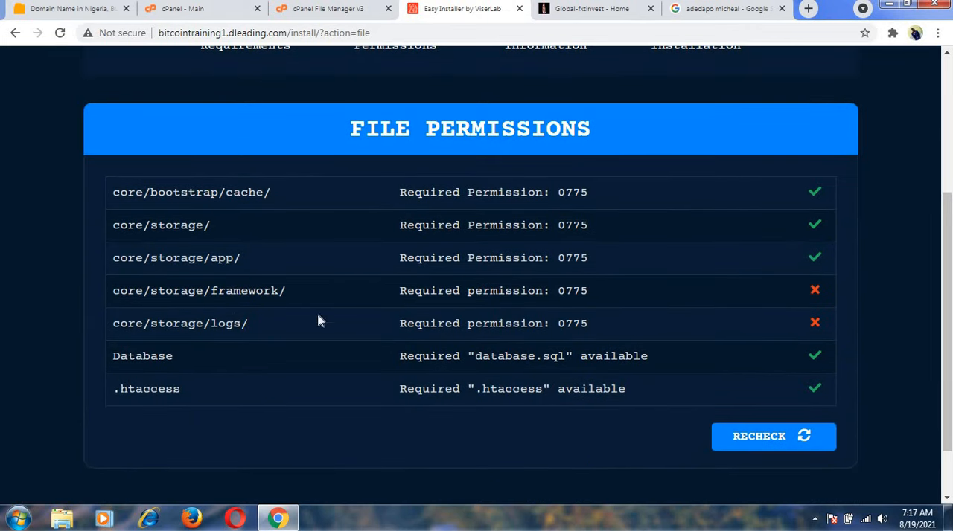
Set the permissions of the framework folder in core/storage to 0775 by granting the group write access.
left_click(335, 9)
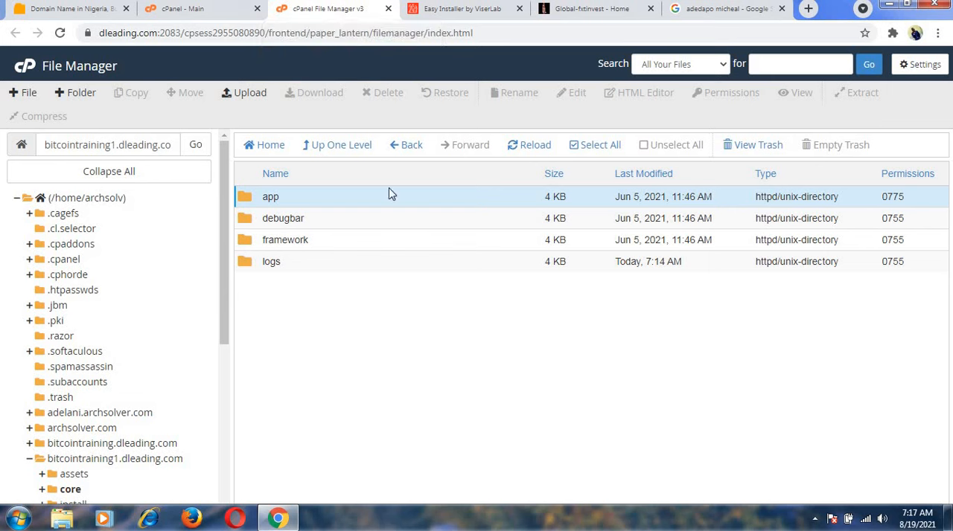
right_click(334, 243)
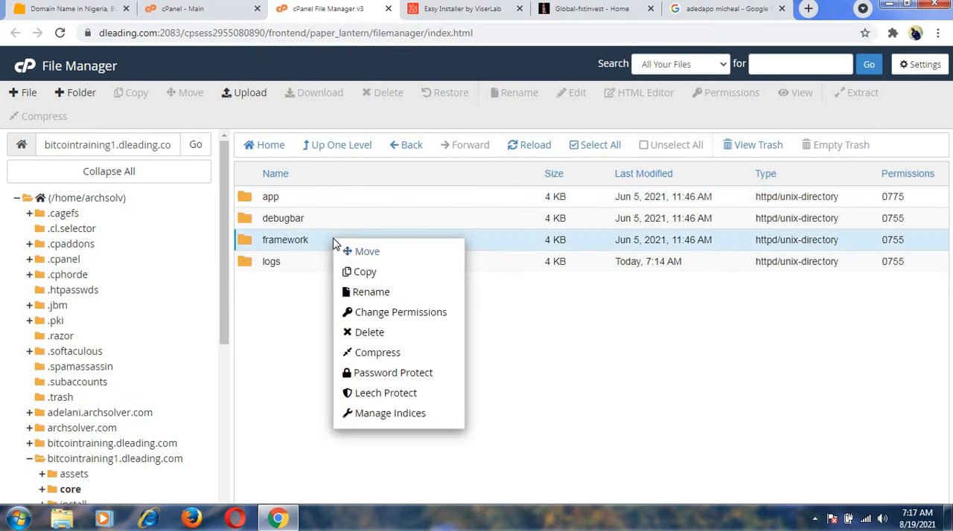
left_click(369, 313)
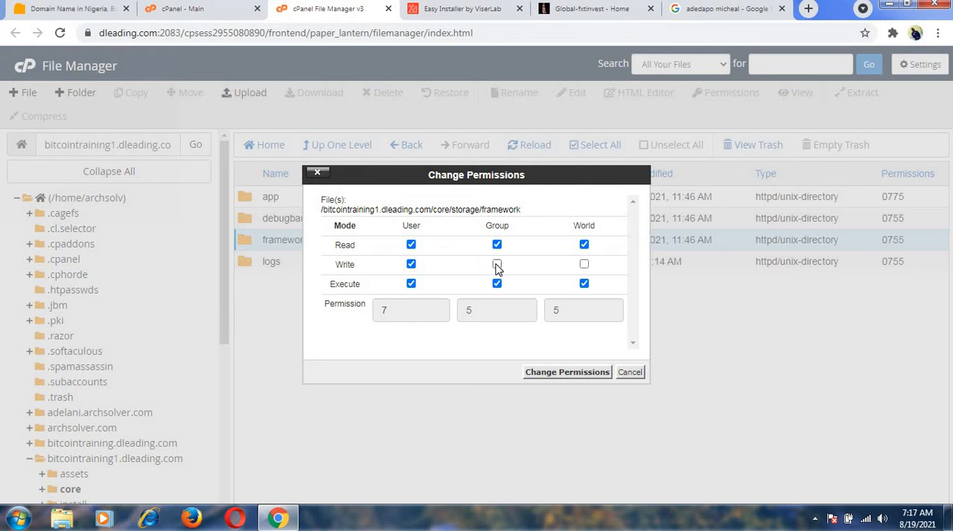
left_click(496, 264)
left_click(551, 372)
Consult the installer's list for the last folder and set the core/storage/logs permissions to 0775 in File Manager.
left_click(466, 9)
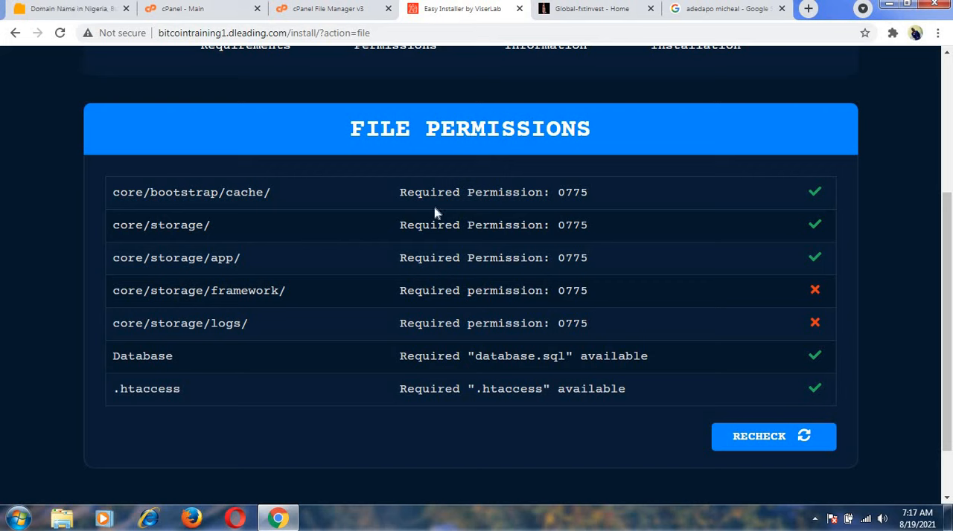
left_click(297, 9)
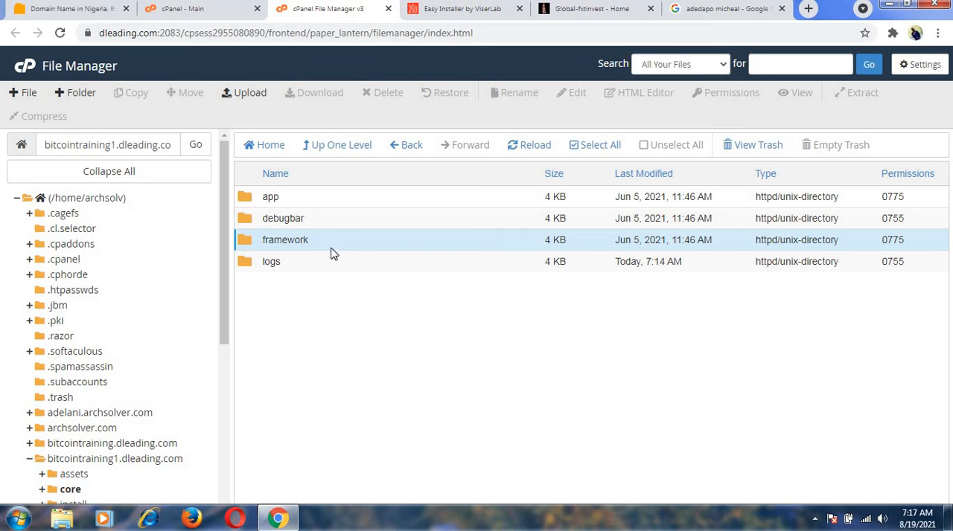
right_click(303, 268)
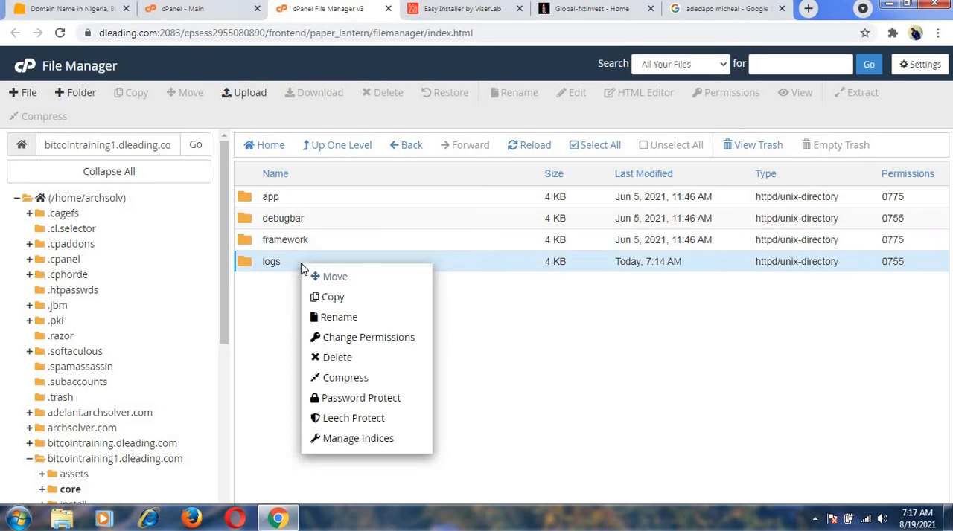
left_click(350, 341)
left_click(497, 265)
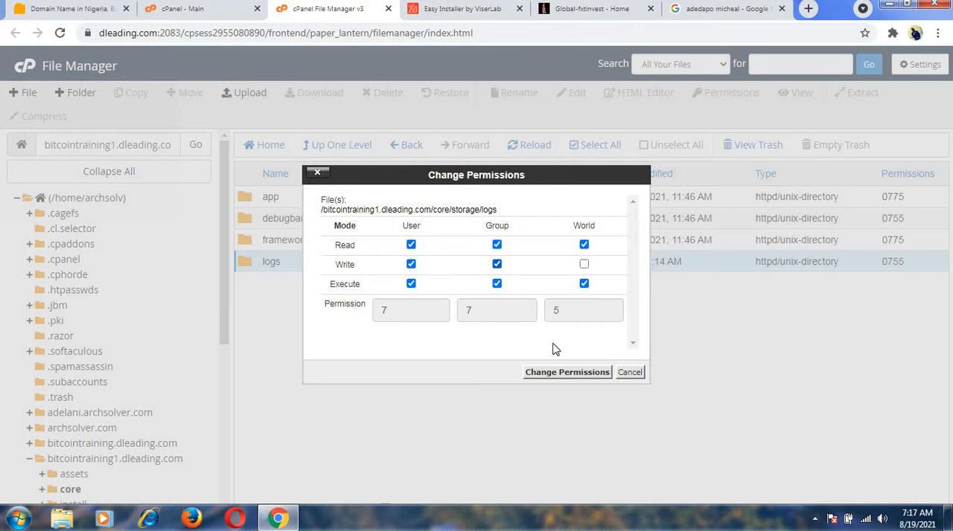
left_click(567, 376)
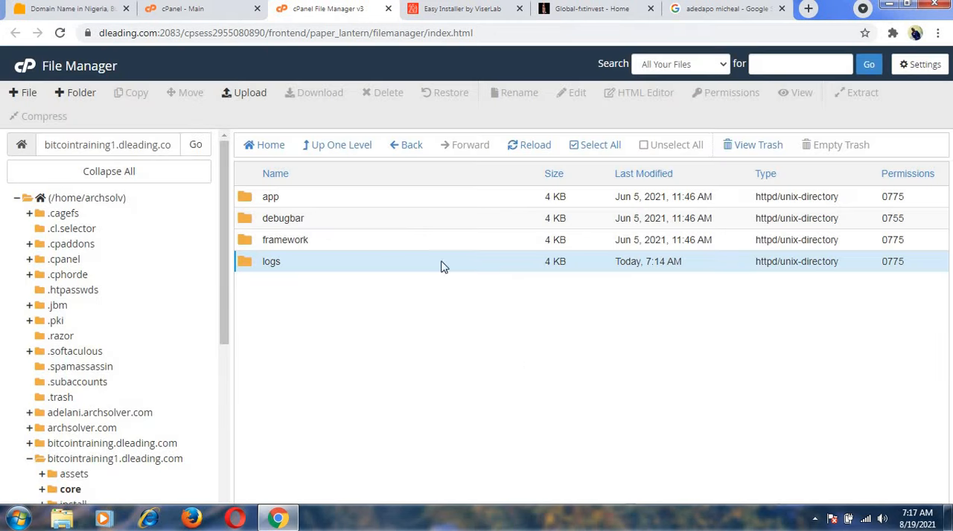
Recheck the folder permissions in the installer and continue to the installation information stage.
left_click(428, 10)
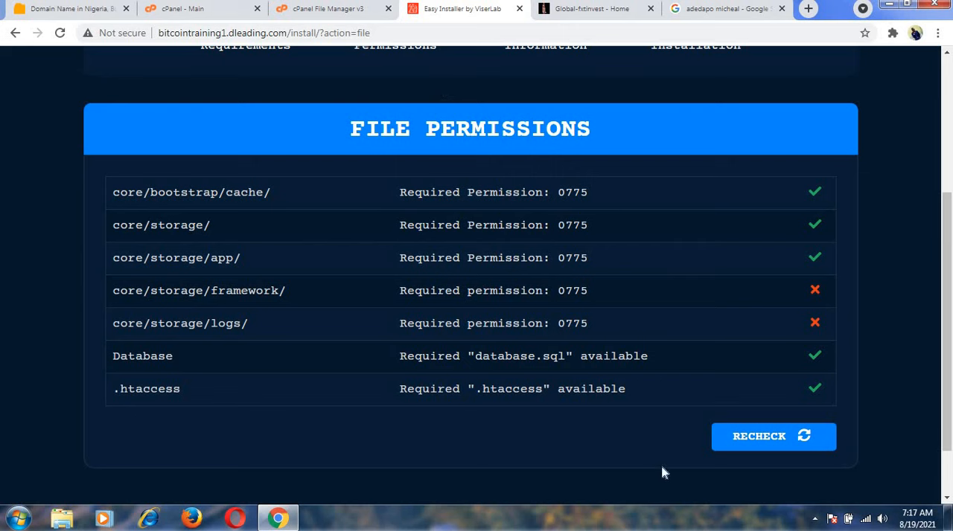
left_click(747, 428)
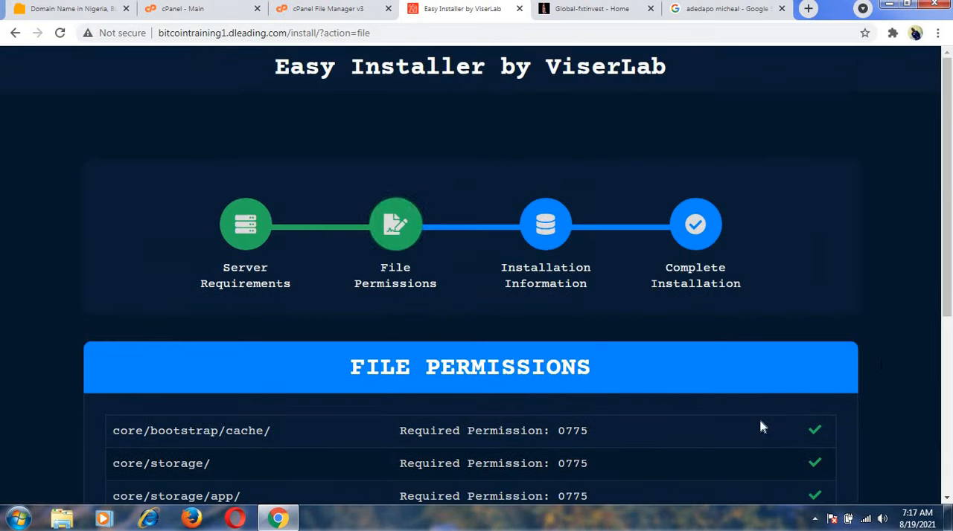
left_click_drag(949, 263, 950, 425)
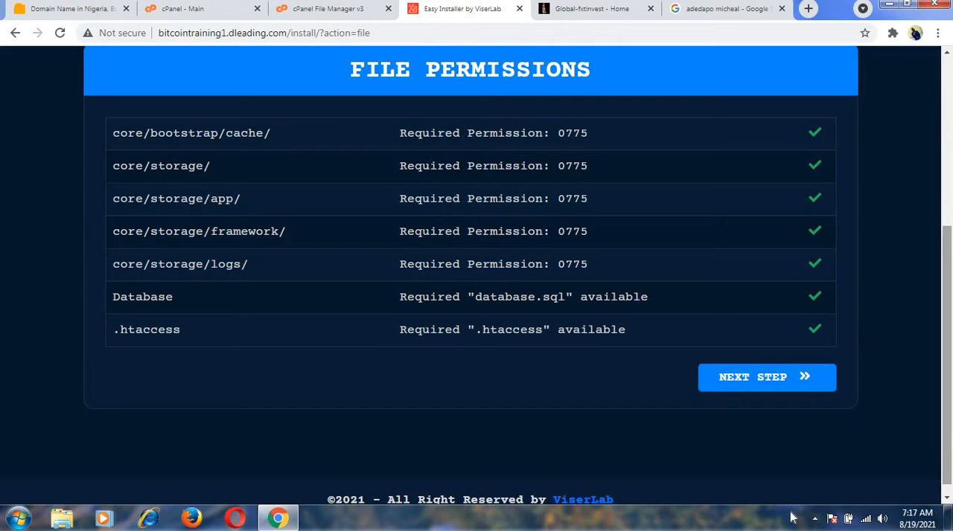
left_click(751, 378)
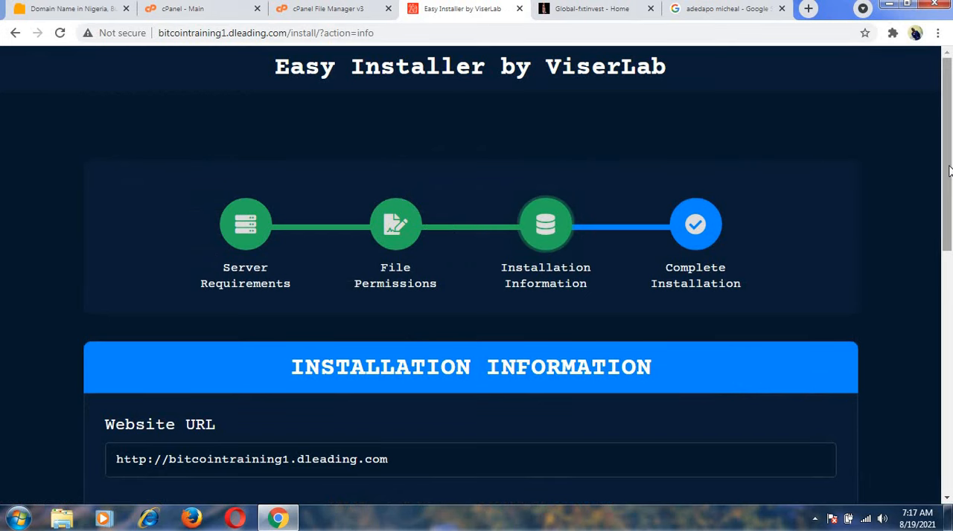
Review the website URL, purchase verification, database and admin credential fields that the installation information form requires.
left_click_drag(949, 180, 949, 296)
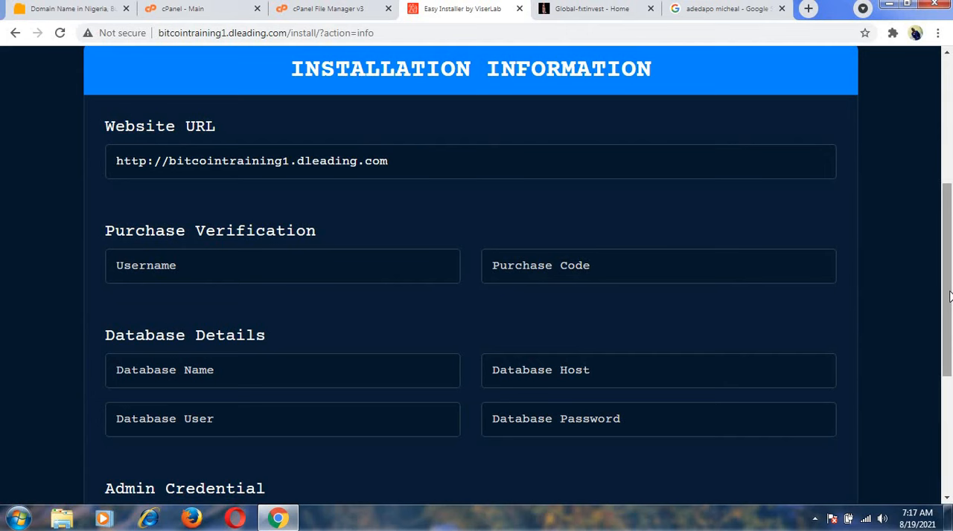
left_click_drag(948, 297, 949, 316)
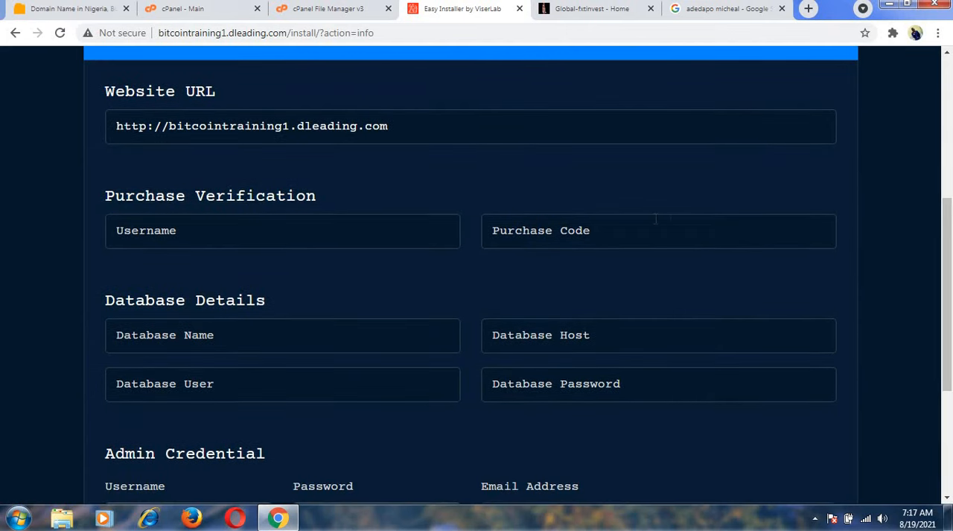
left_click(320, 236)
left_click(382, 292)
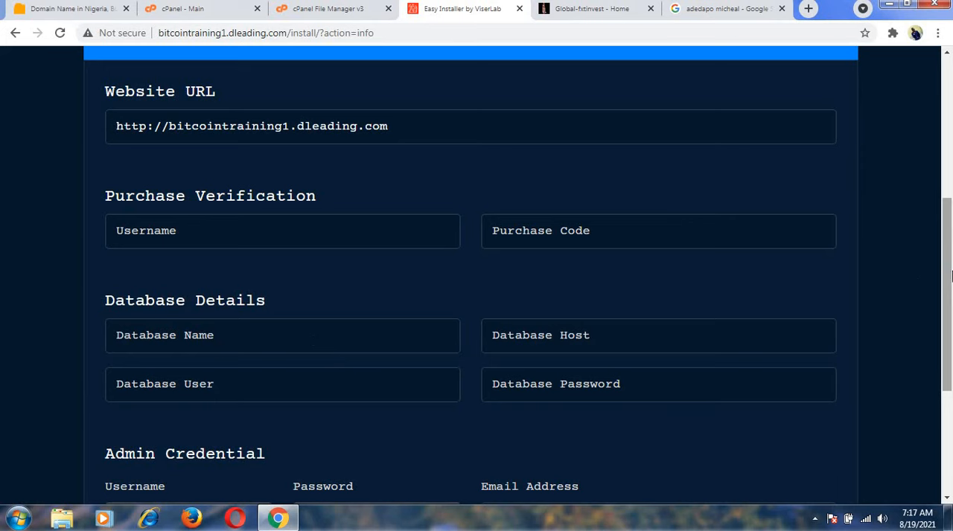
left_click_drag(947, 275, 948, 289)
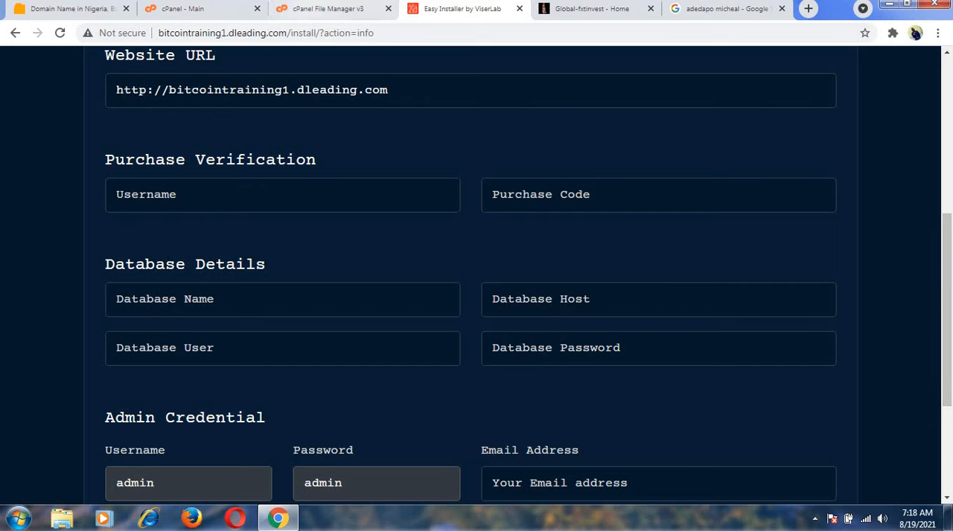
Return to the cPanel main page, search its tools for "data" and open the MySQL Database Wizard.
left_click(318, 13)
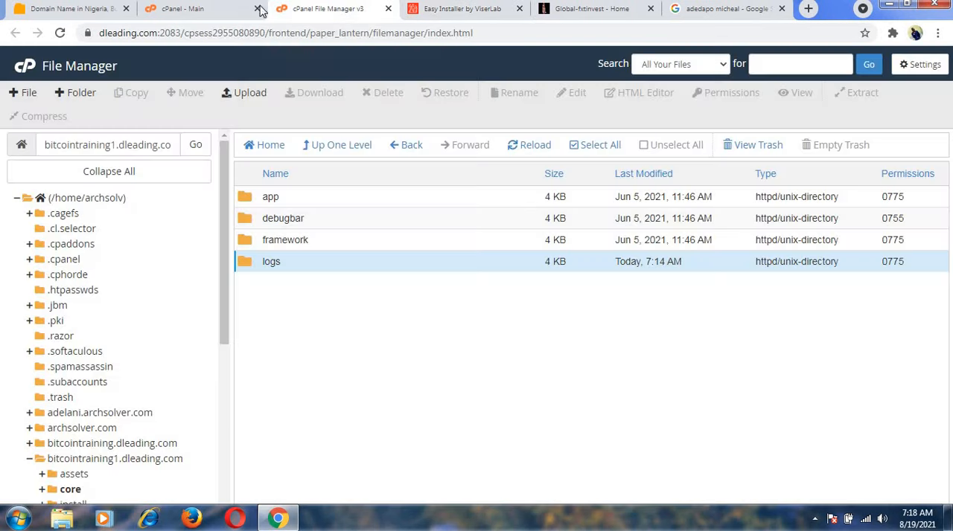
left_click(228, 13)
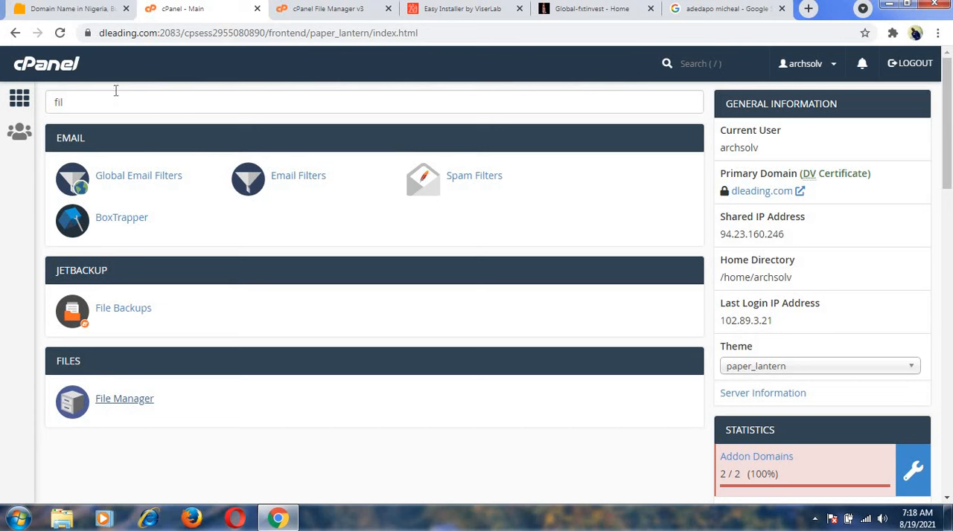
key("BackSpace")
key("BackSpace")
key("BackSpace")
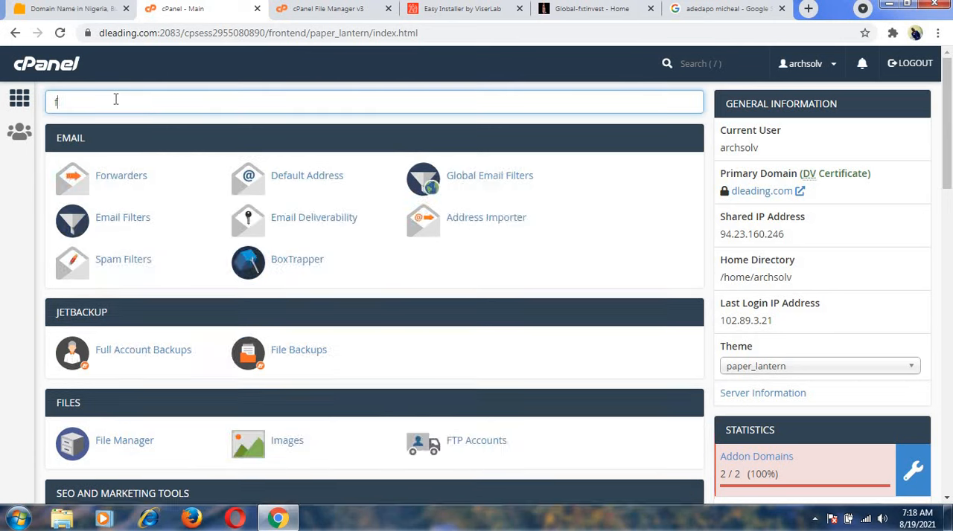
type("dar")
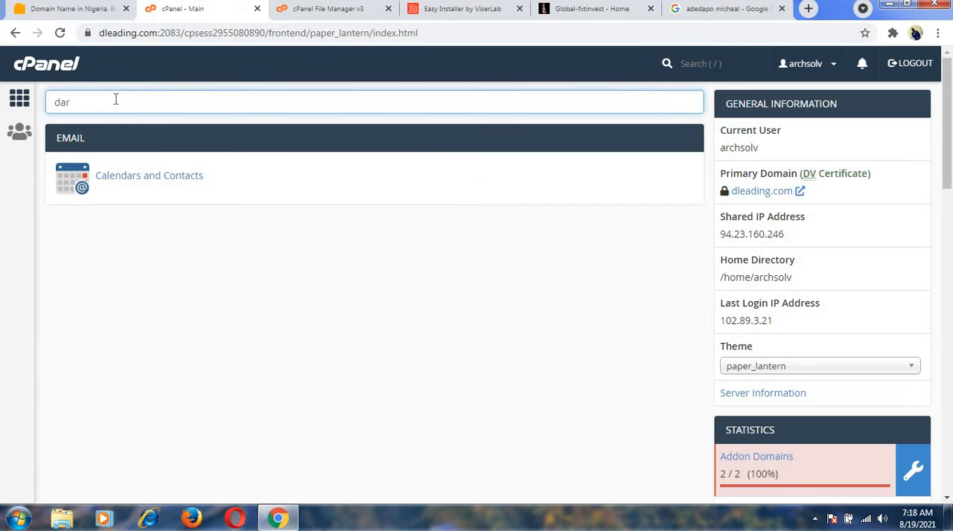
key("BackSpace")
type("ta")
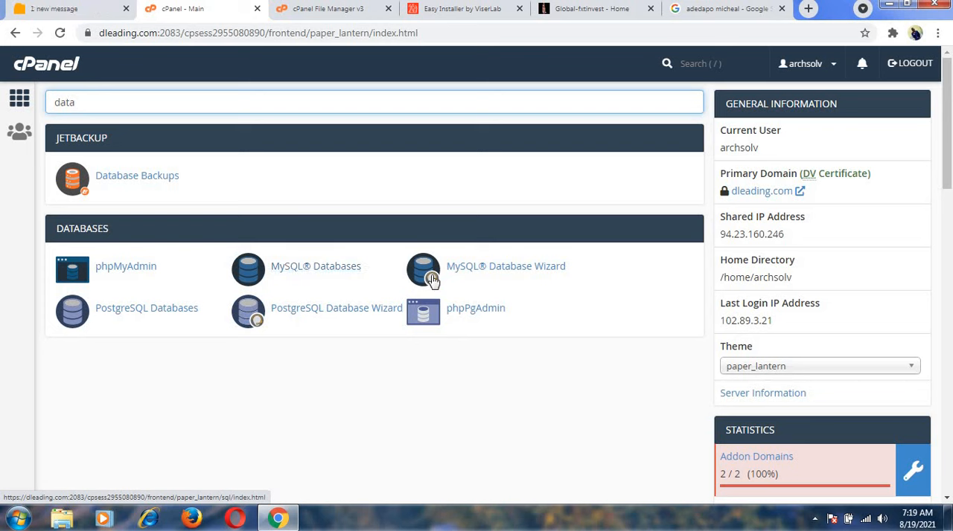
left_click(514, 275)
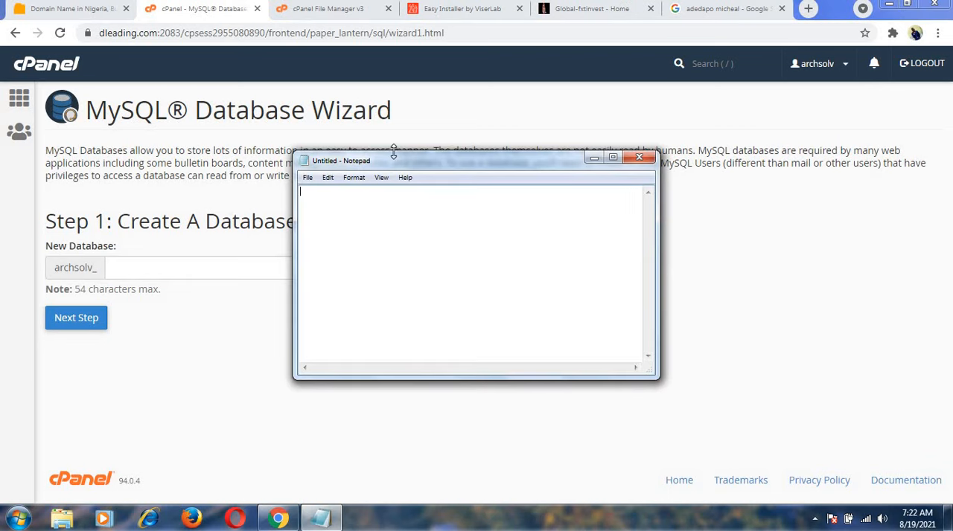
Place the blank Notepad window clear of the wizard's form, then create a new database with the name bitcoin.
left_click_drag(404, 162, 531, 306)
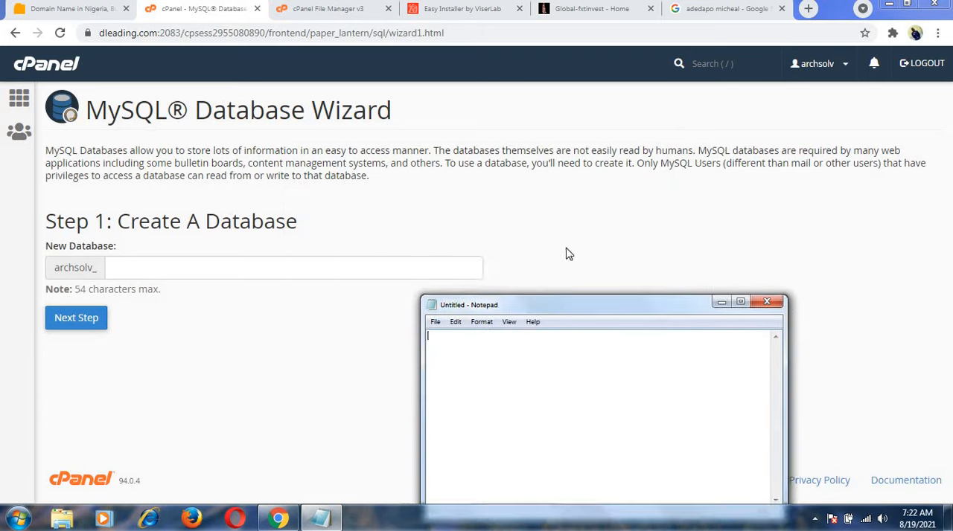
left_click_drag(566, 254, 610, 230)
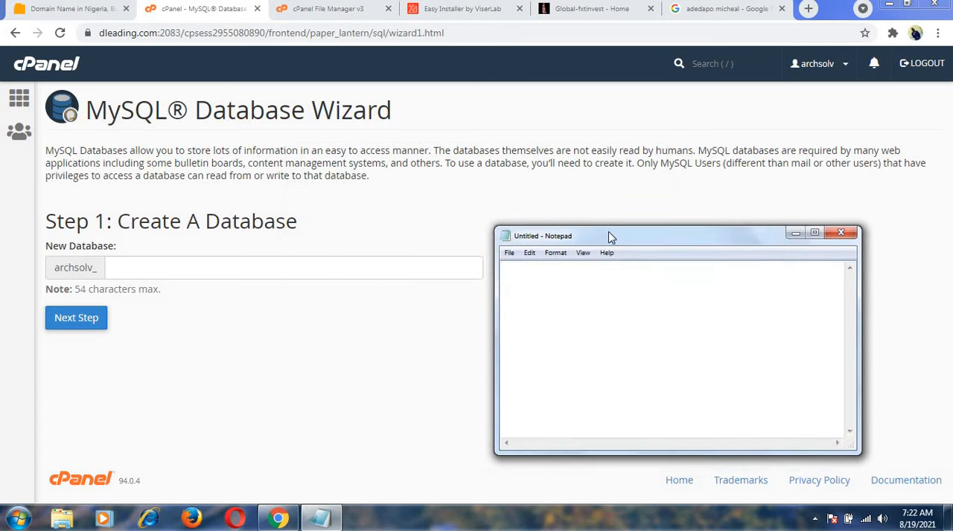
left_click(216, 269)
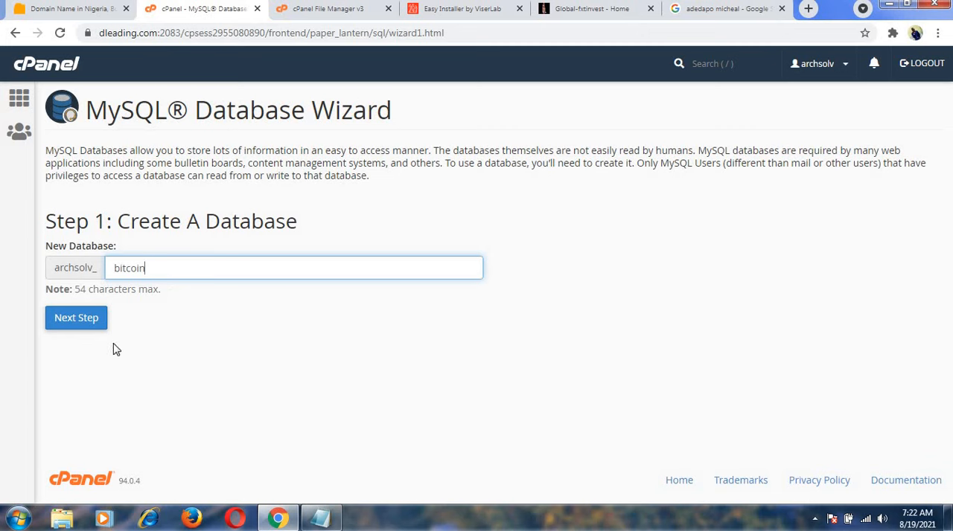
left_click(79, 319)
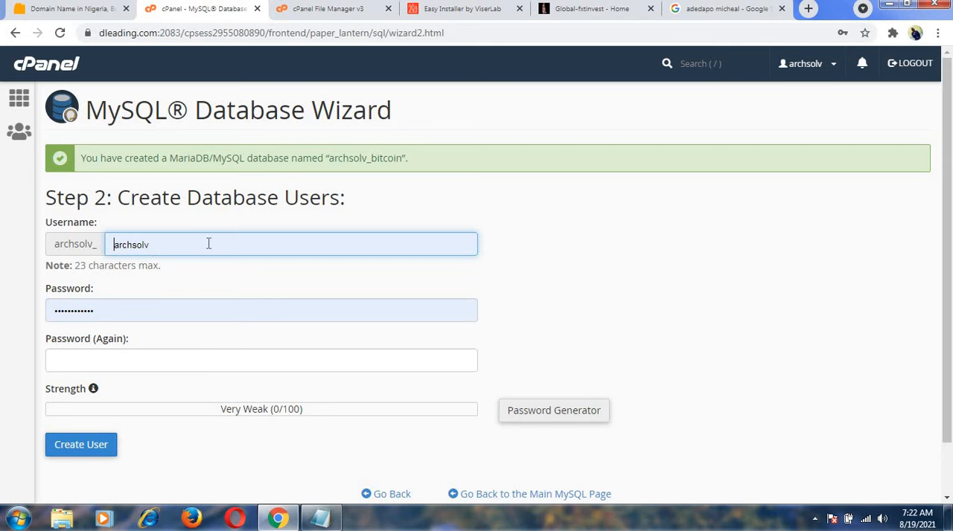
Replace the autofilled database username with Dleading.
double_click(141, 246)
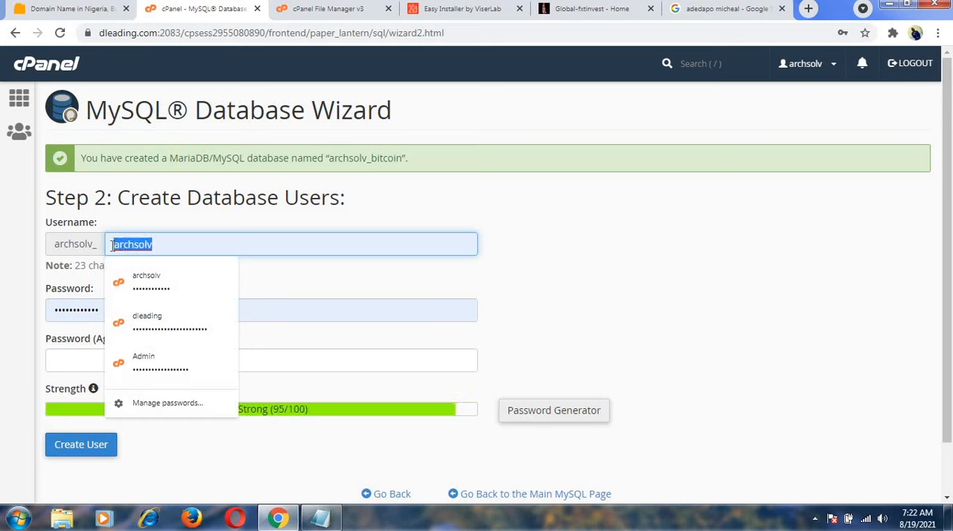
key("BackSpace")
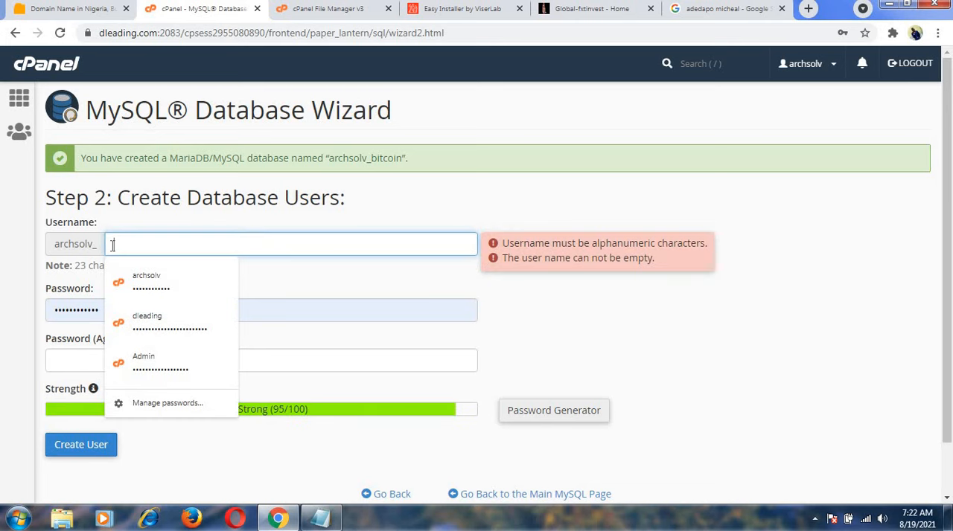
type("Dk")
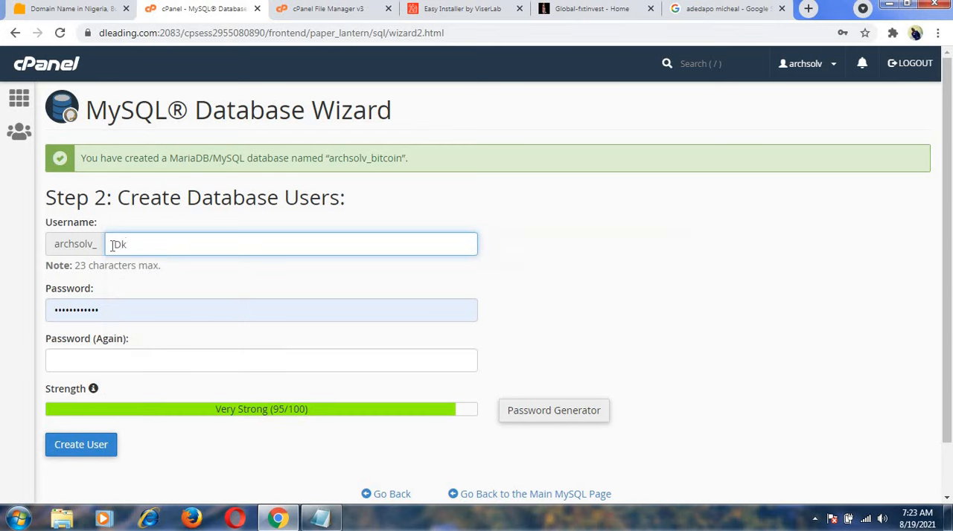
key("BackSpace")
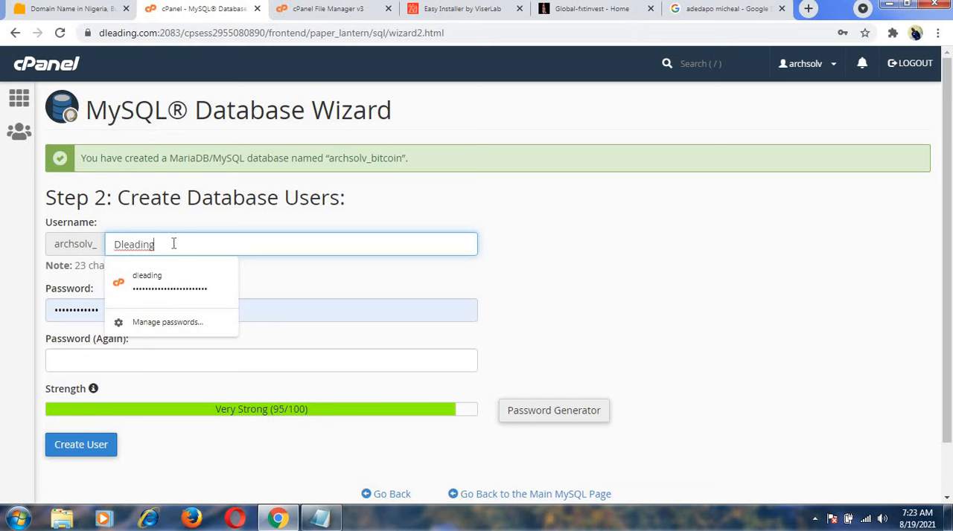
Copy the database username Dleading into the Notepad note and return to the wizard.
left_click_drag(154, 244, 110, 245)
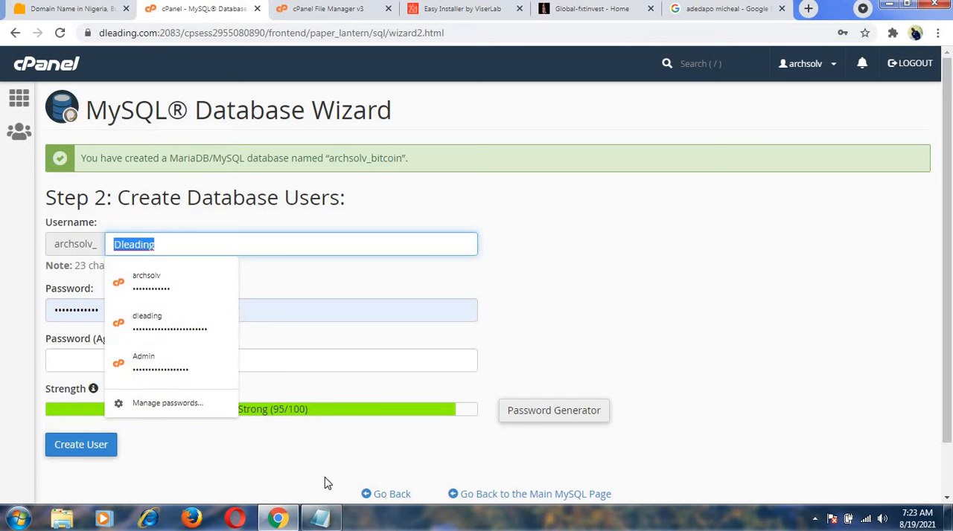
type("Dleading")
type("Dleading")
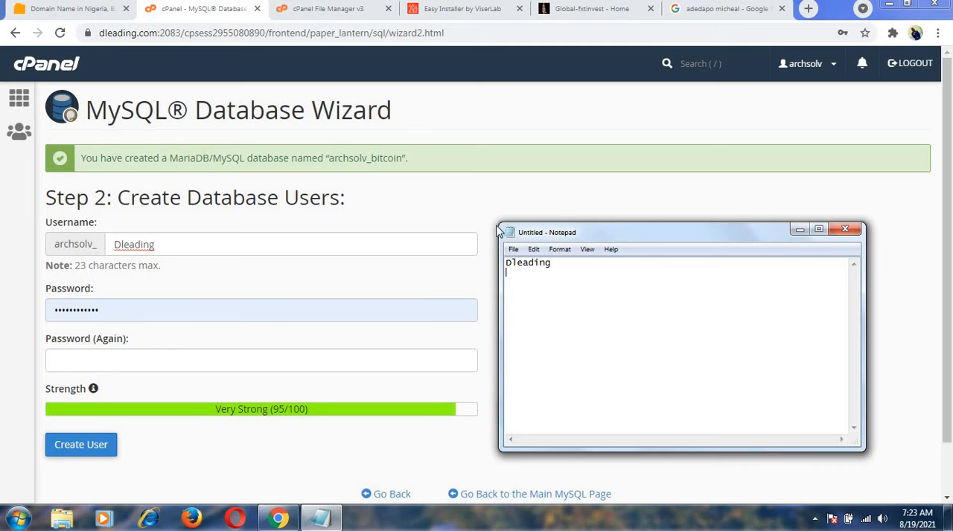
left_click(271, 267)
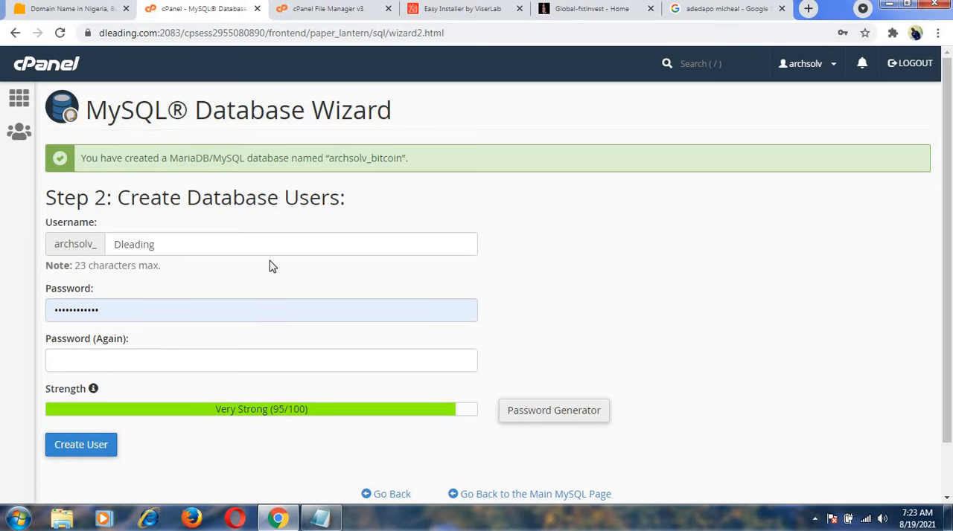
Clear the autofilled database user password and generate a new one with the Password Generator.
left_click(196, 302)
key("BackSpace")
key("BackSpace")
key("BackSpace")
key("BackSpace")
key("BackSpace")
key("BackSpace")
key("BackSpace")
key("BackSpace")
key("BackSpace")
key("BackSpace")
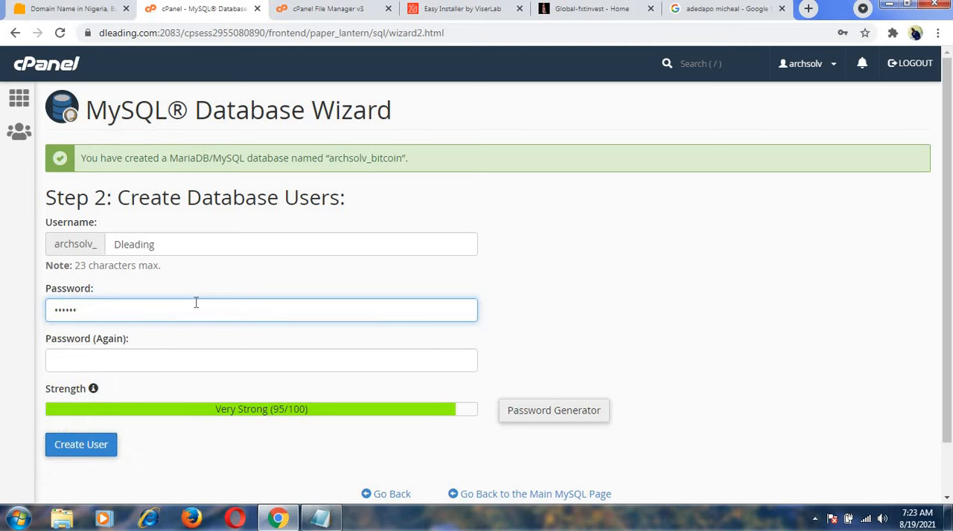
key("BackSpace")
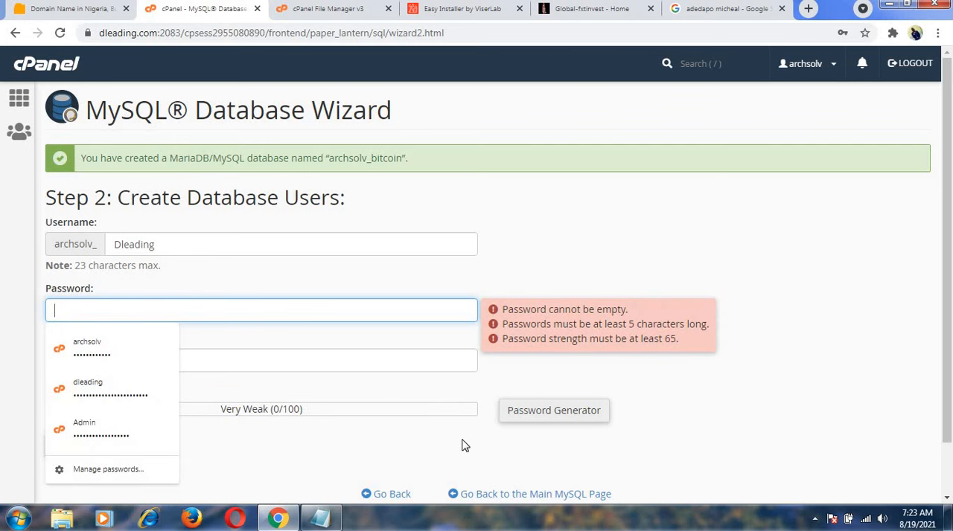
left_click(557, 414)
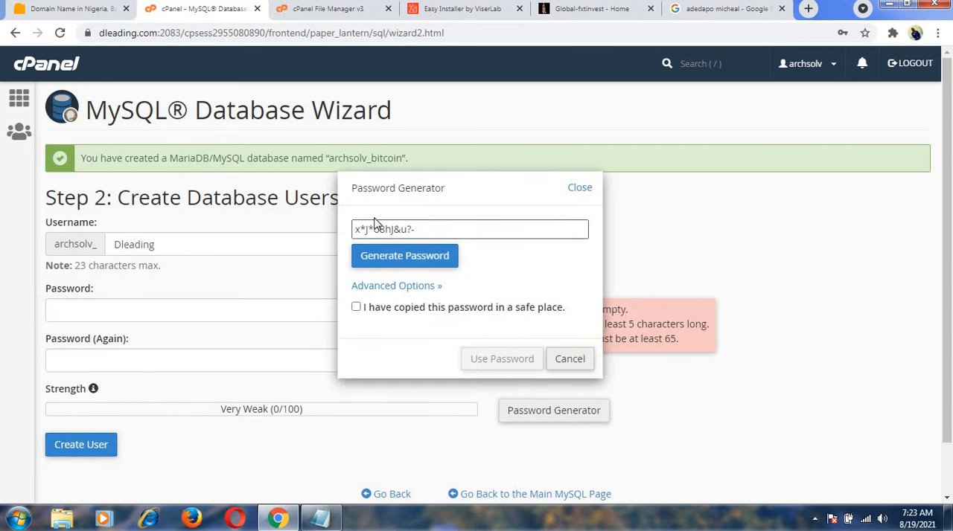
Copy the generated database user password and paste it below the username in the Notepad note.
left_click(416, 229)
left_click_drag(415, 229, 355, 231)
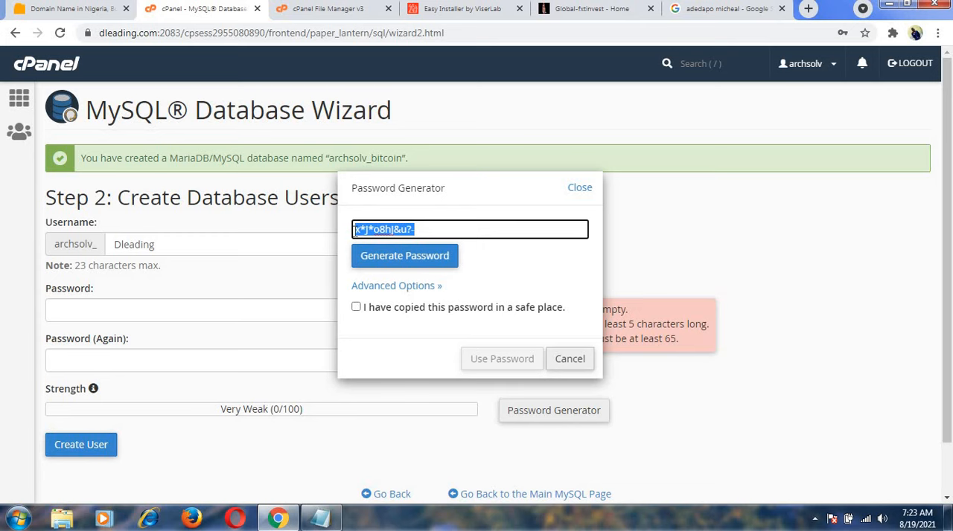
key("ctrl+x")
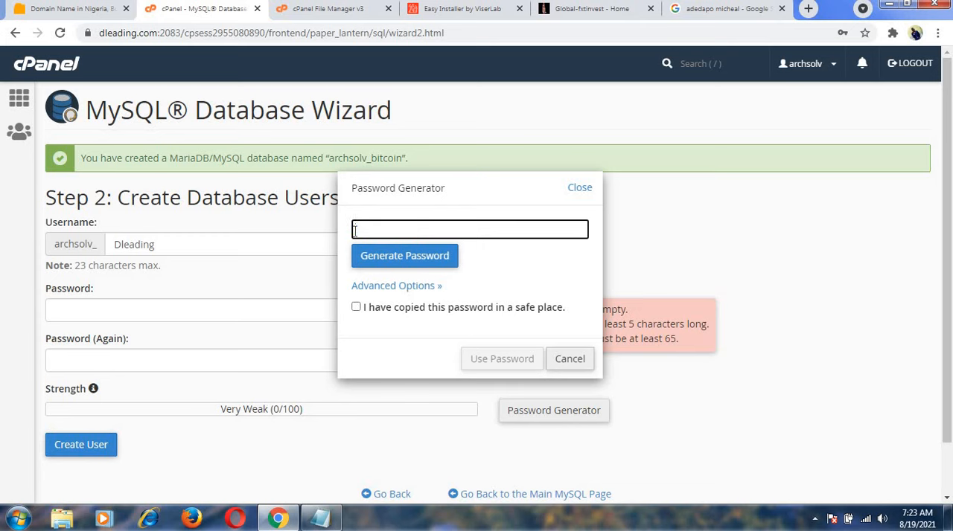
key("ctrl+v")
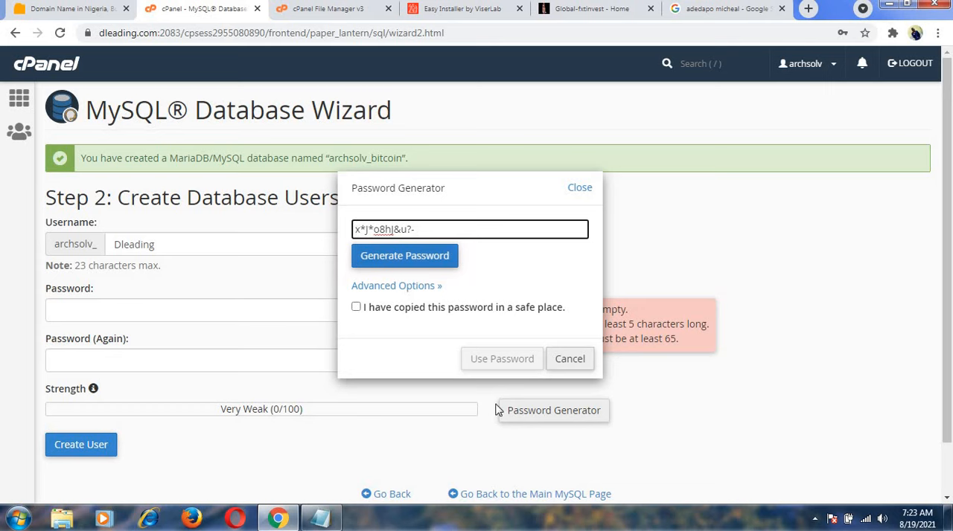
left_click(327, 521)
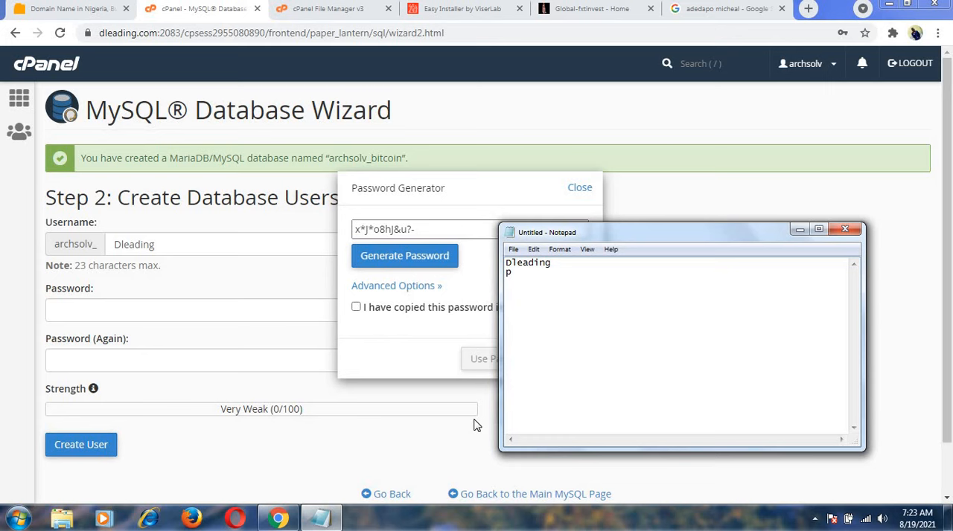
key("Return")
key("Return")
key("ctrl+v")
Confirm the generated password is stored in a safe place and apply it to the database user's password fields.
left_click(355, 351)
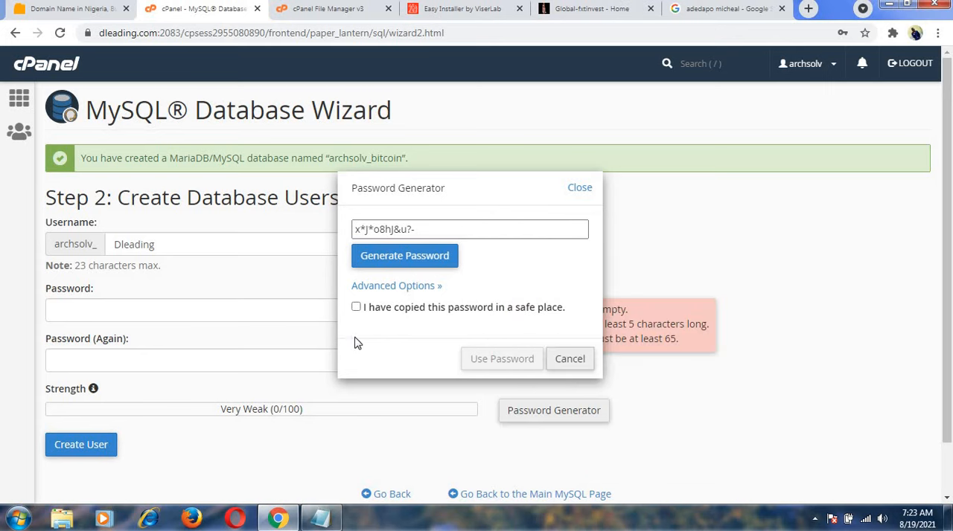
left_click(356, 308)
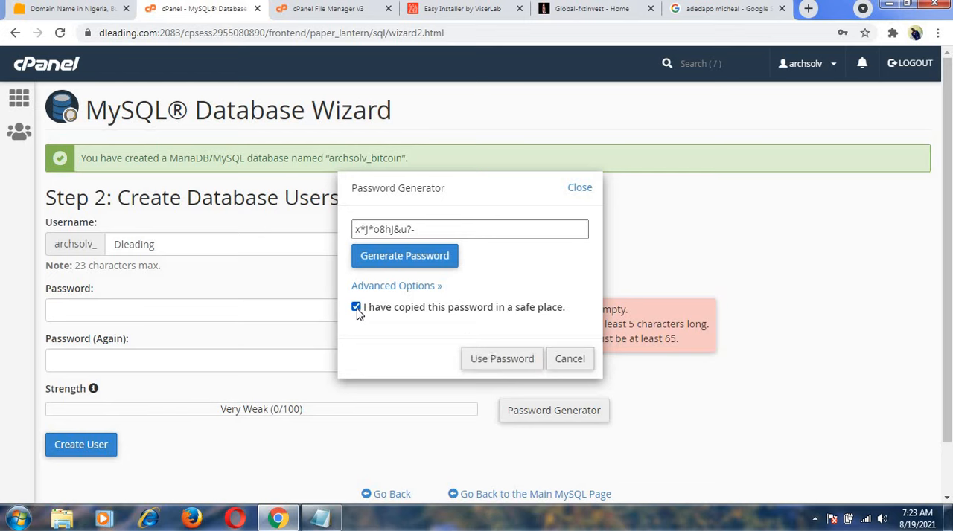
left_click(488, 363)
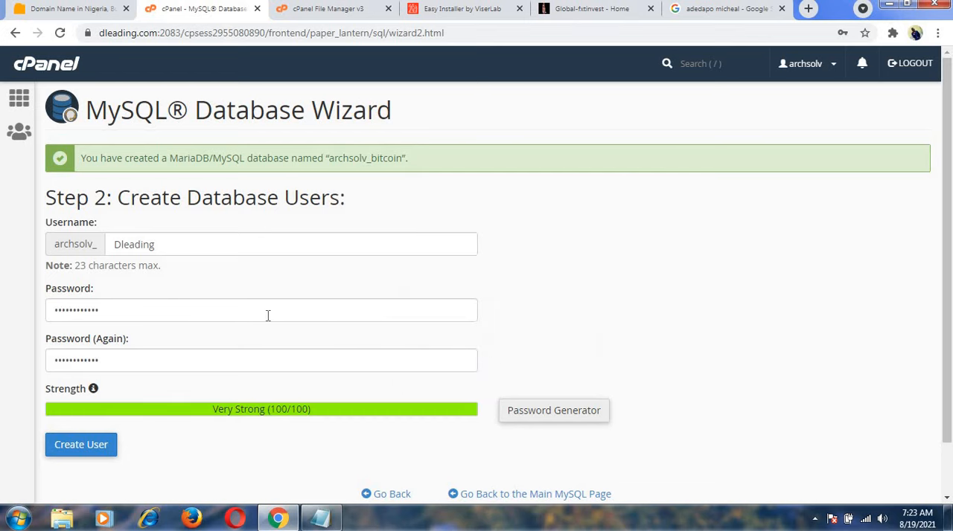
Create the database user with the generated password and save its login in the browser.
left_click(73, 448)
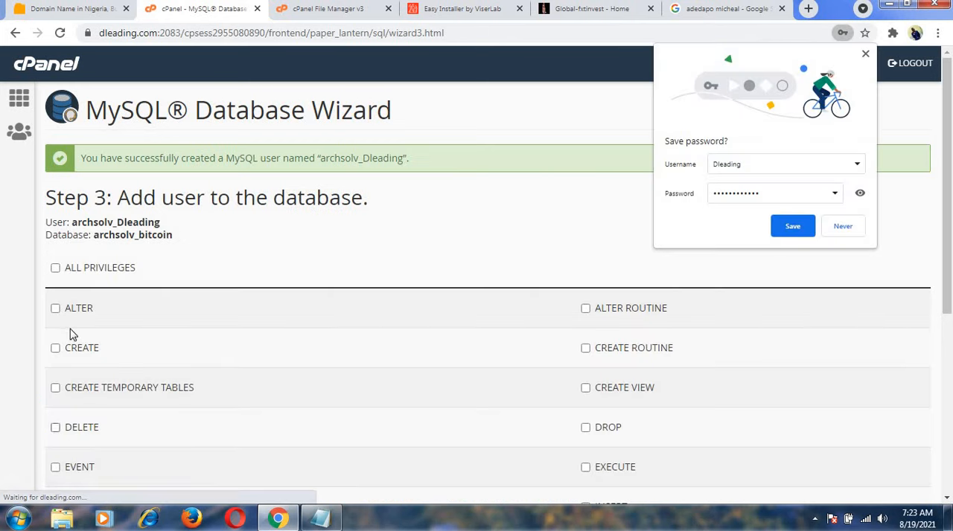
left_click(793, 227)
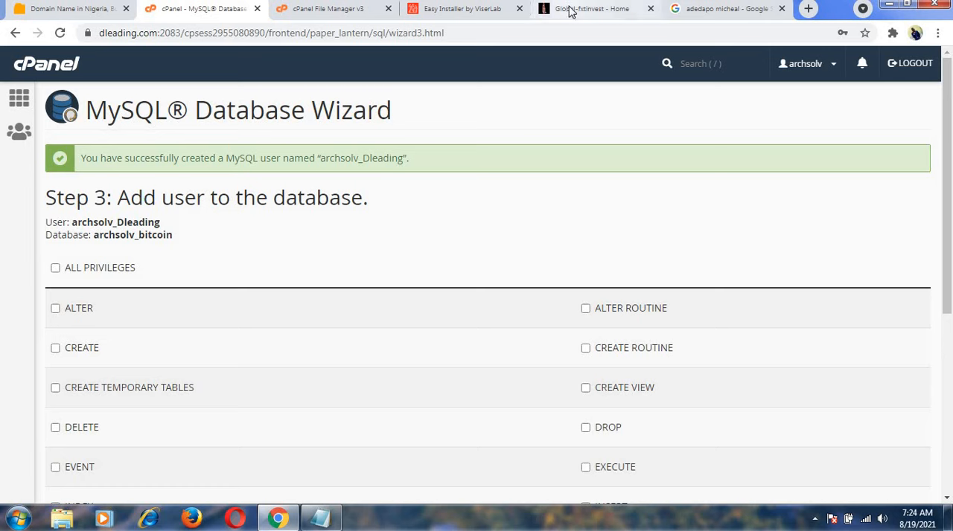
left_click(498, 10)
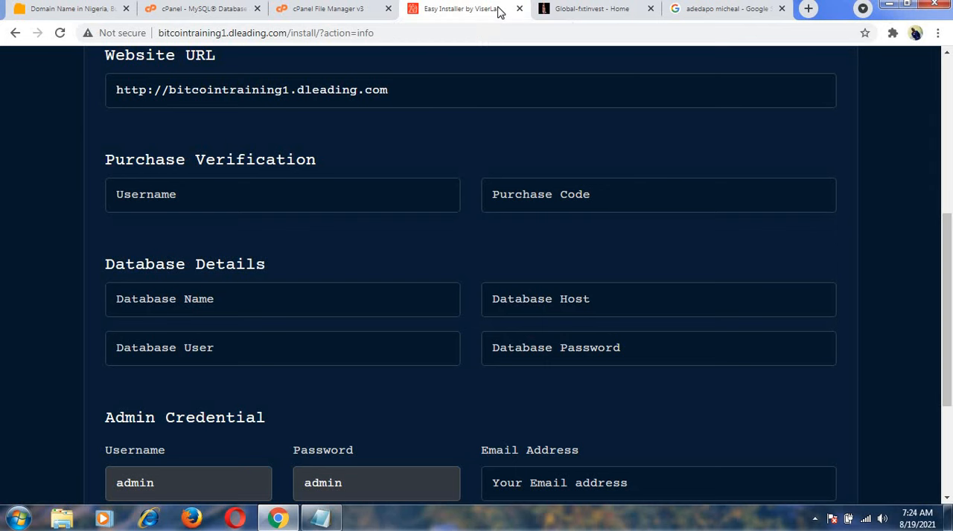
left_click(347, 15)
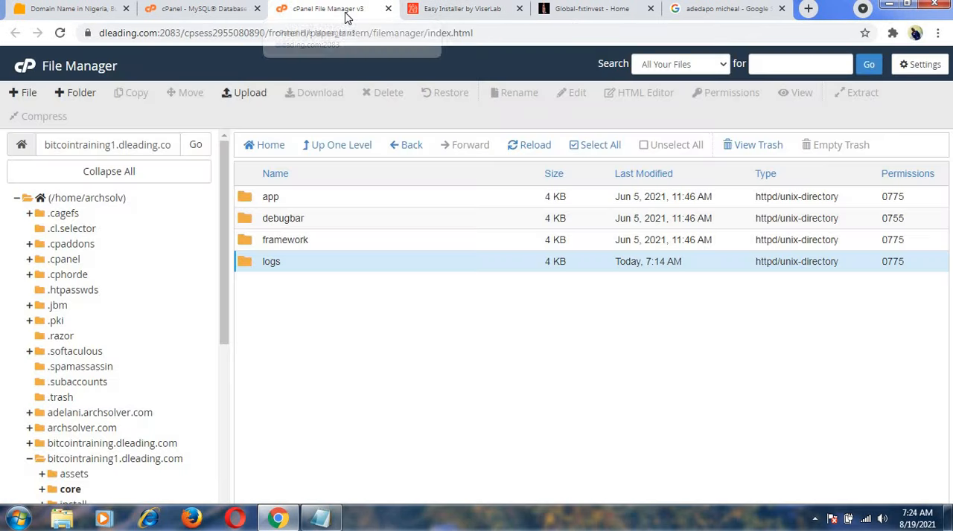
left_click(222, 11)
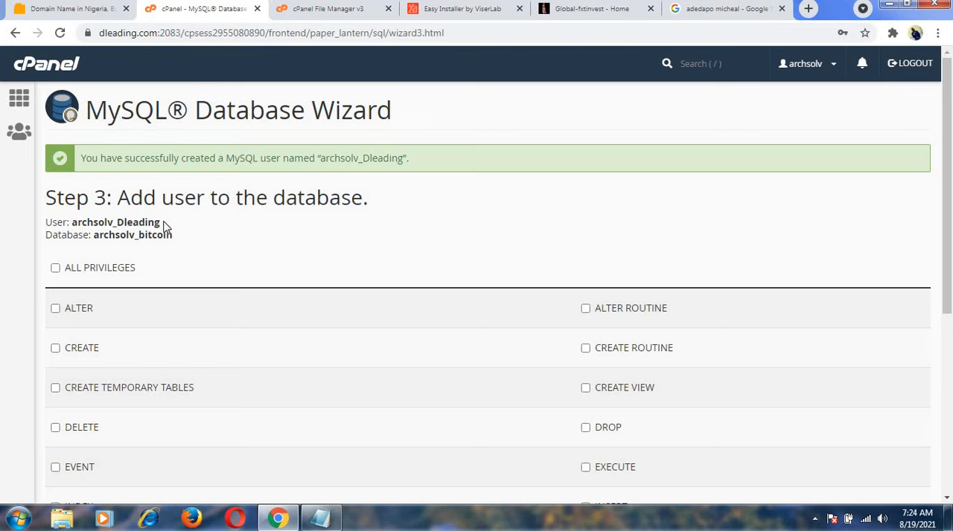
Copy the full user line, archsolv_Dleading, from the wizard into the Notepad note below the password.
left_click_drag(164, 223, 47, 225)
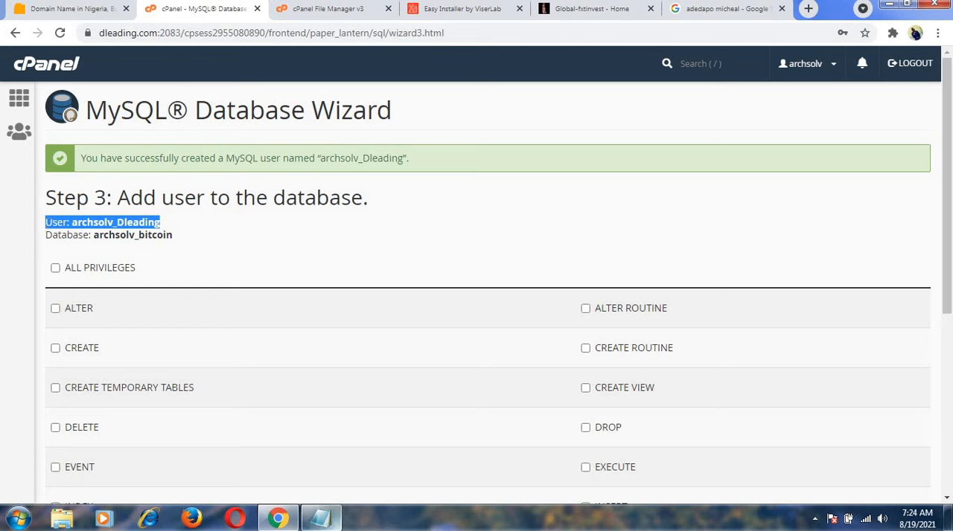
left_click(335, 525)
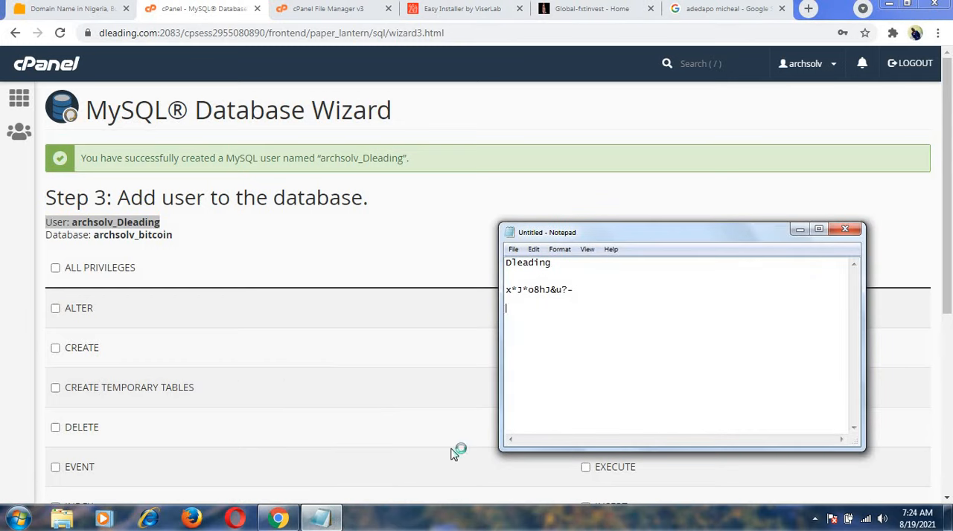
key("ctrl+v")
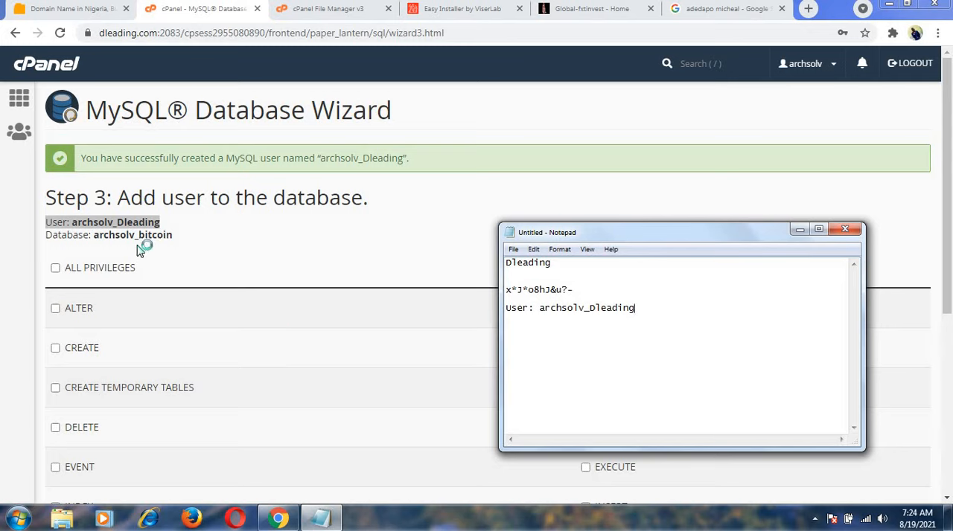
Copy the database line, archsolv_bitcoin, into the Notepad note below the user line and minimize the note.
left_click(186, 237)
left_click_drag(172, 235, 46, 243)
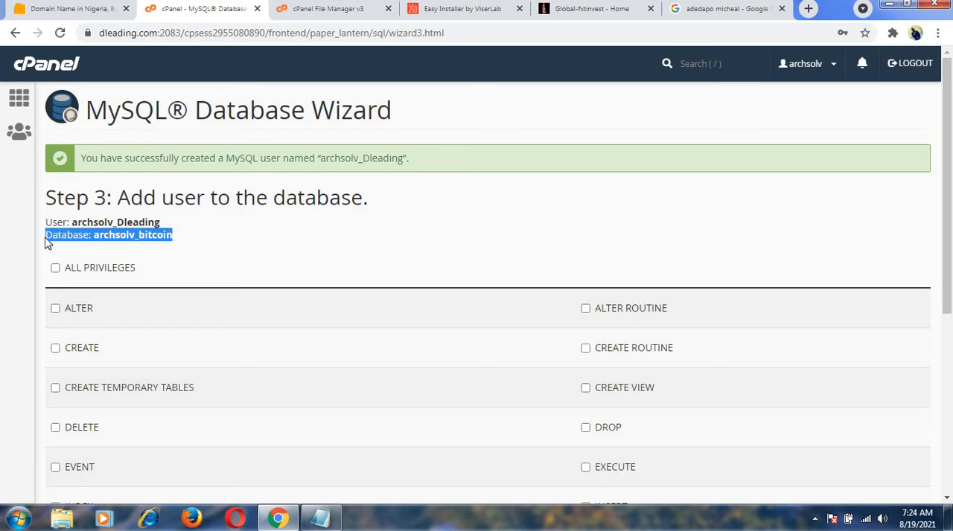
left_click(320, 519)
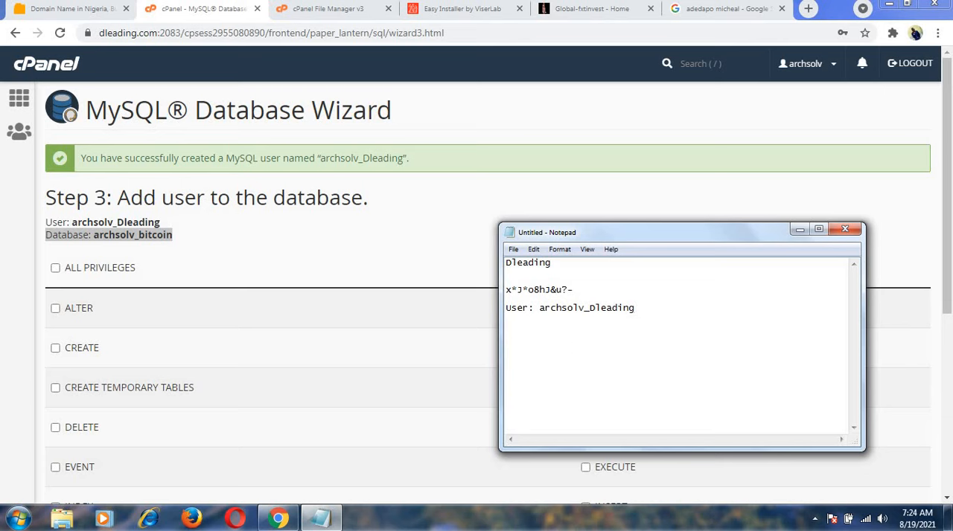
key("ctrl+v")
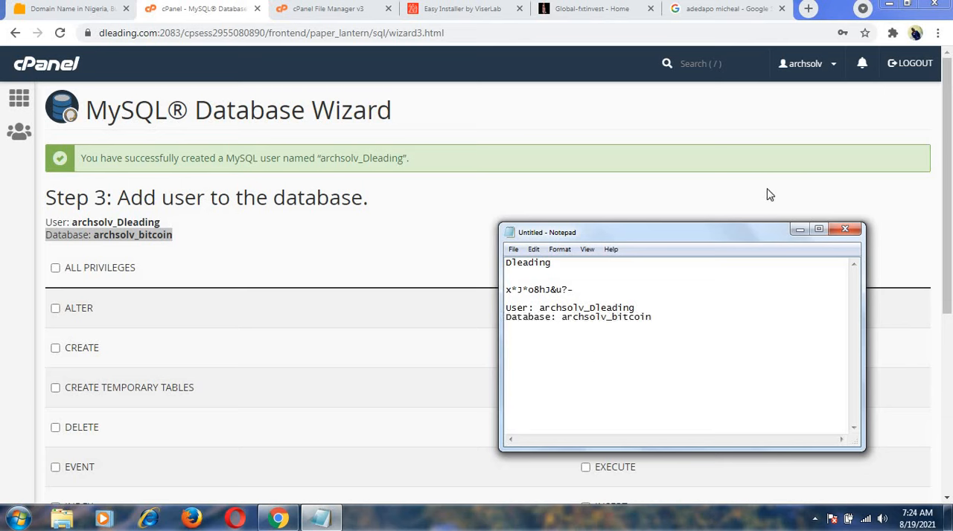
left_click(799, 229)
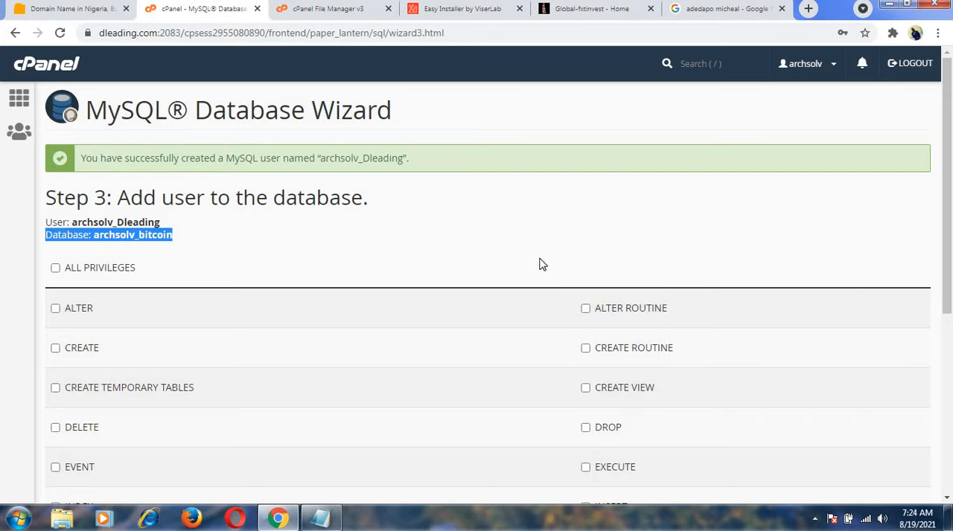
Grant the user ALL PRIVILEGES on the archsolv_bitcoin database, complete the wizard, and return to the cPanel home page.
left_click(362, 250)
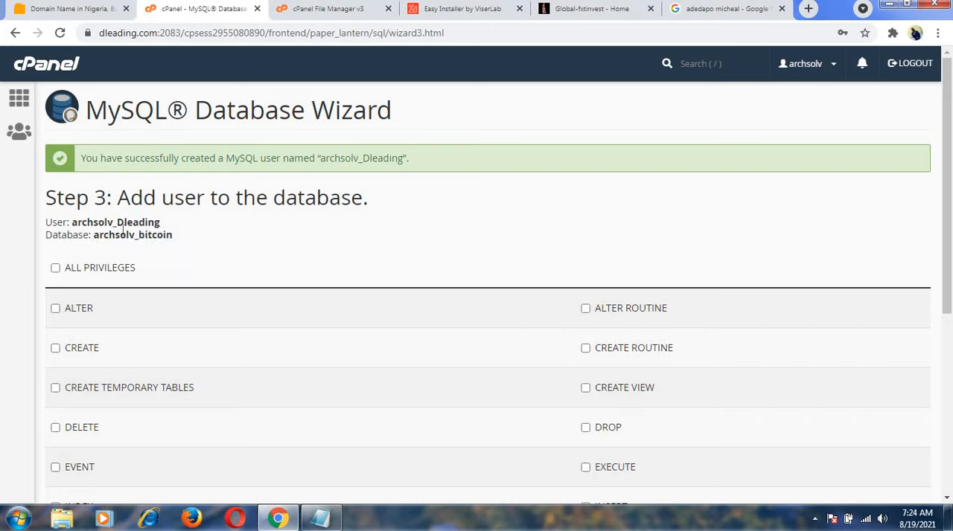
left_click(55, 269)
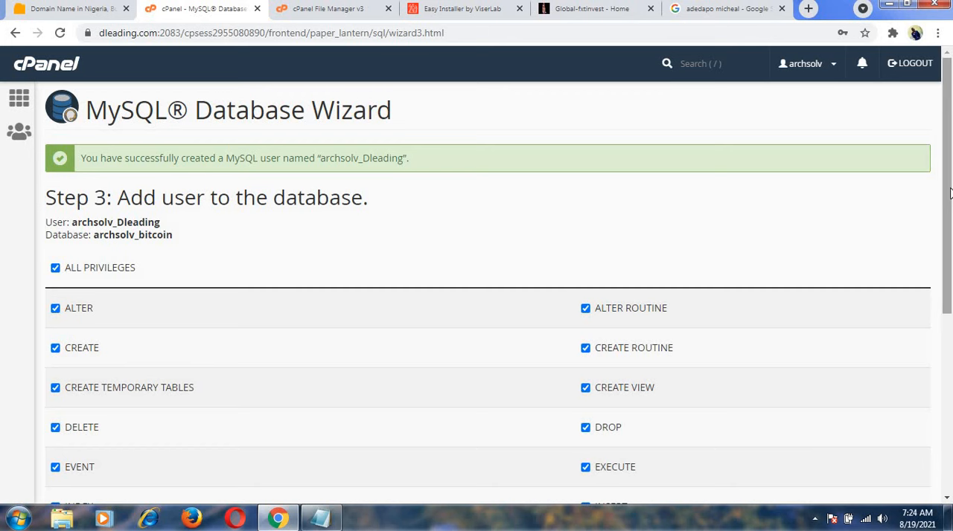
left_click_drag(949, 193, 951, 362)
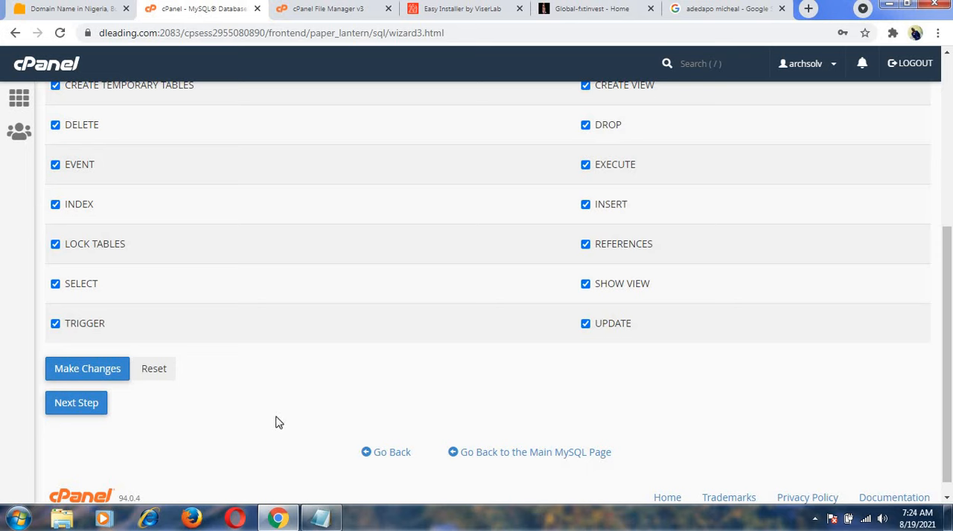
left_click(84, 406)
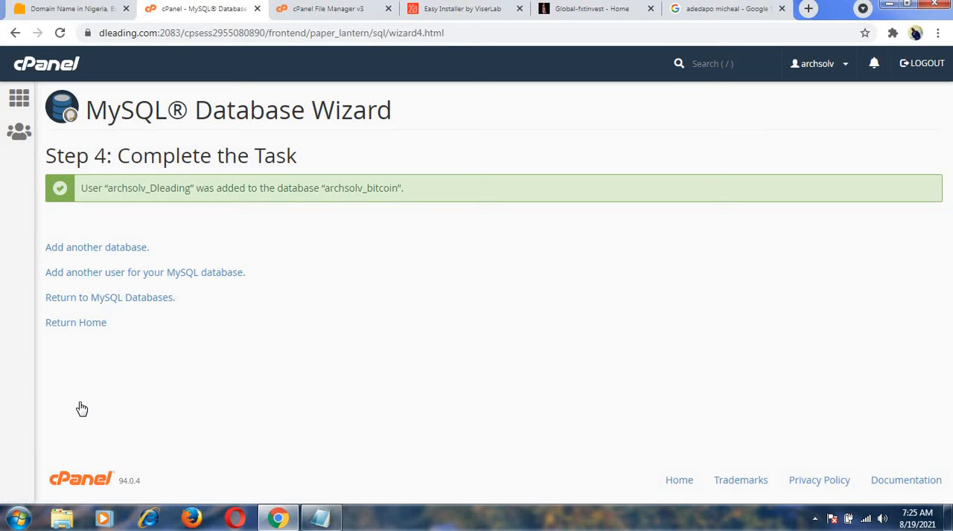
left_click(79, 325)
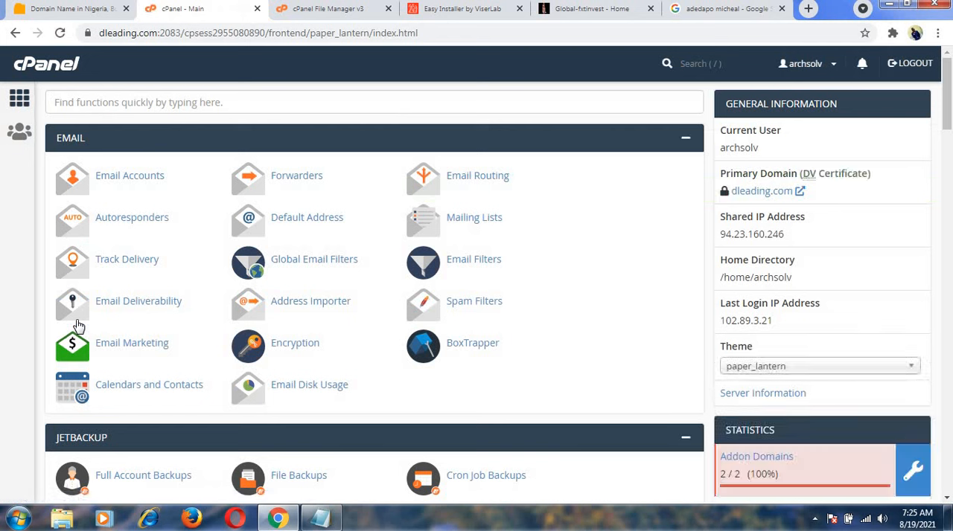
In the website installer's Purchase Verification section, set the username to dleading and fill in the purchase code.
left_click(455, 11)
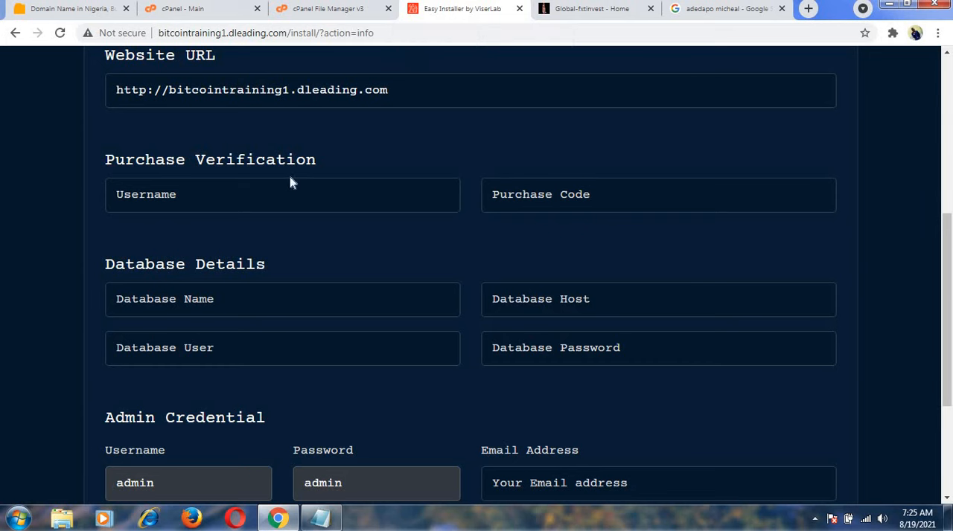
left_click_drag(948, 266, 948, 153)
scroll(501, 239, "down", 2)
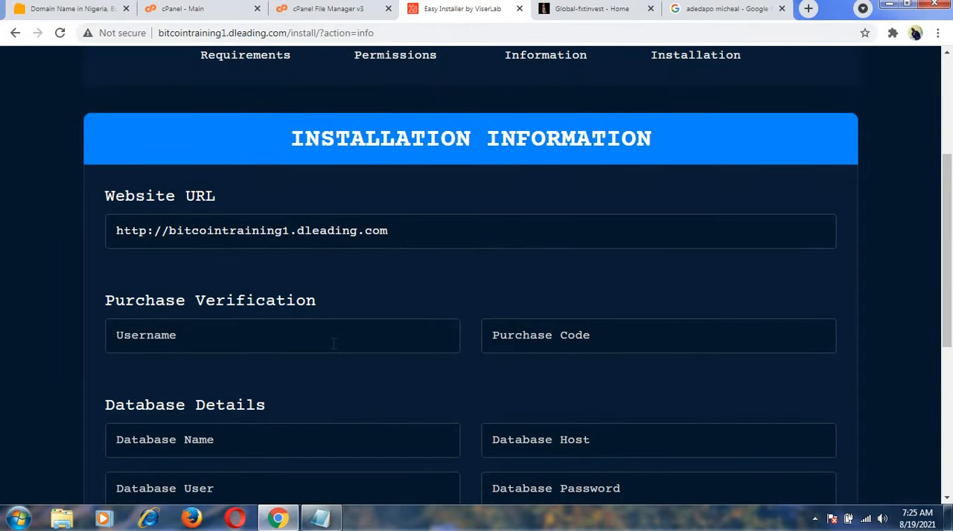
left_click(333, 343)
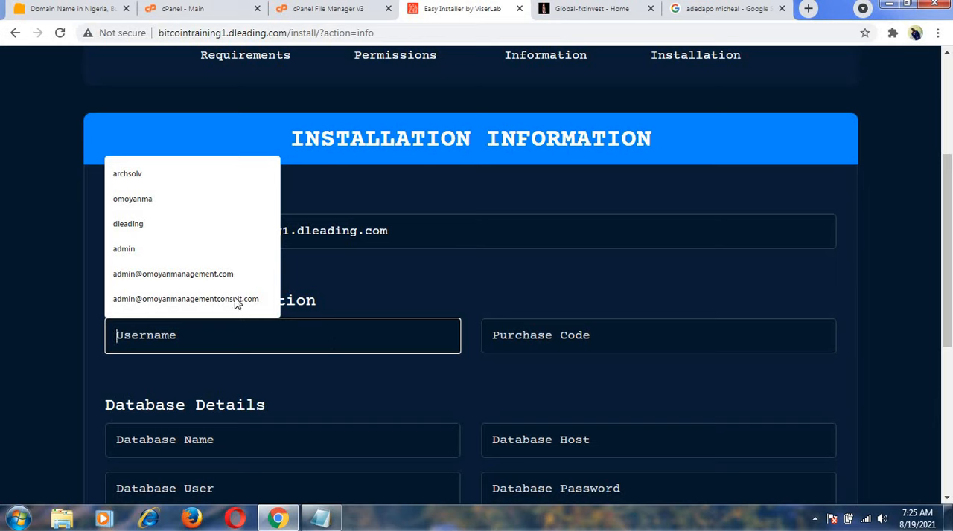
left_click(184, 226)
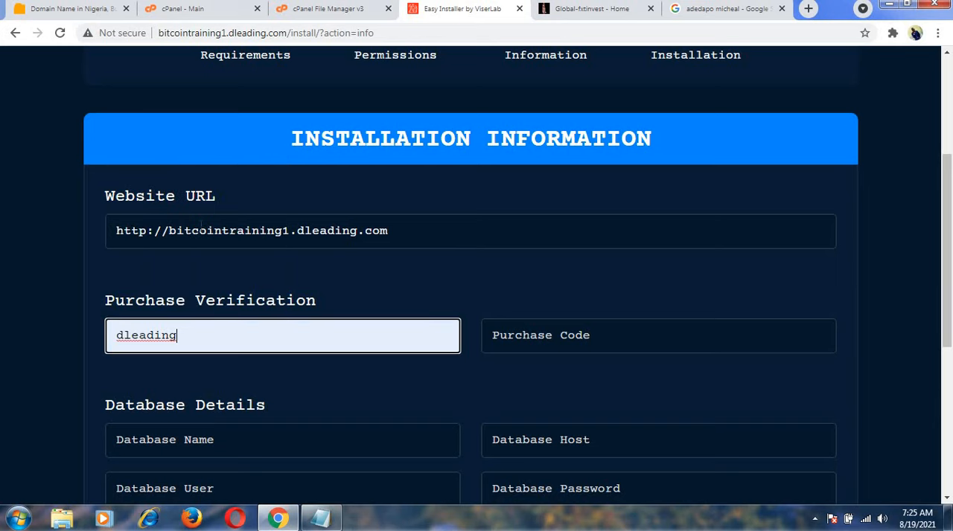
left_click(552, 337)
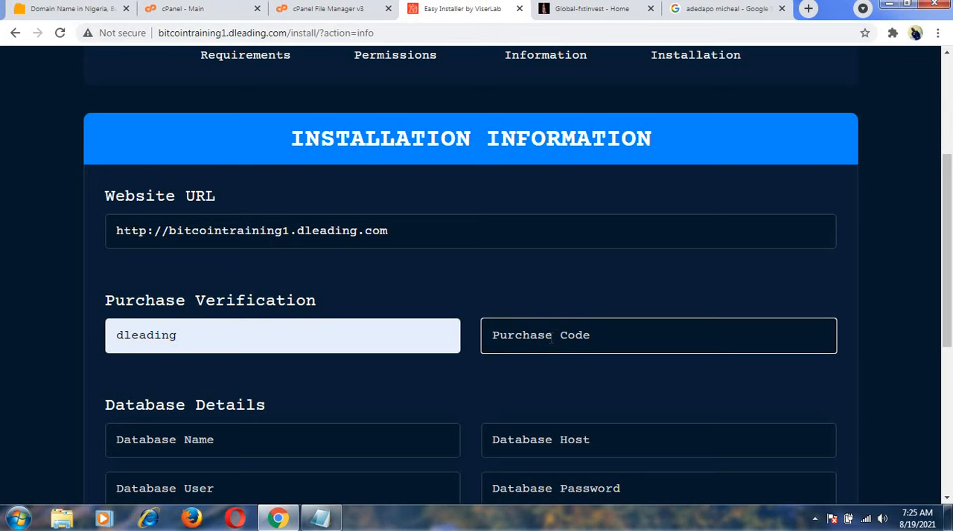
type("dleading")
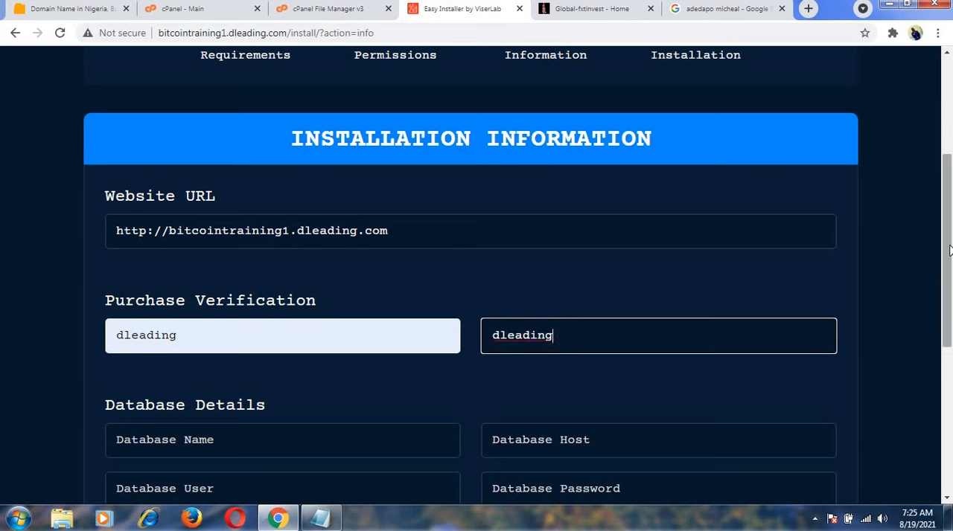
Copy the database name archsolv_bitcoin from the Notepad note into the installer's Database Name field.
left_click_drag(949, 253, 949, 293)
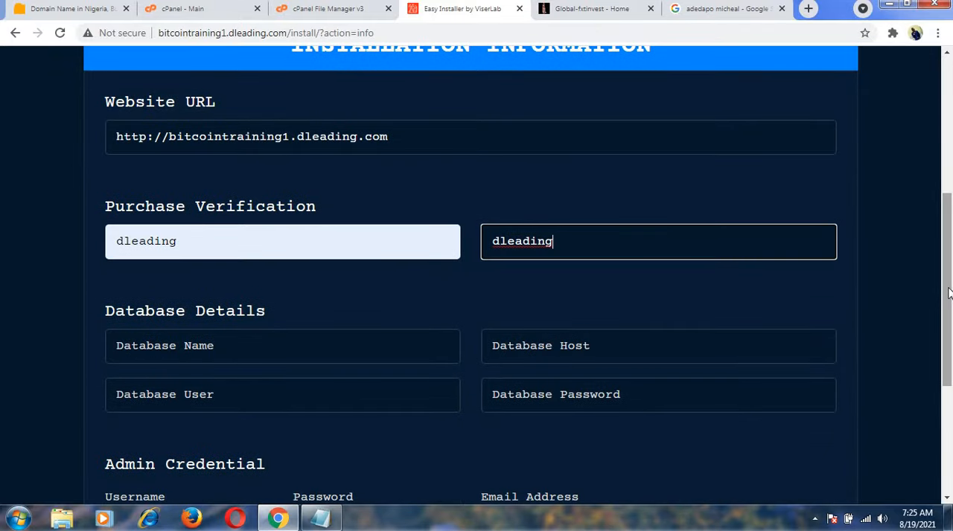
left_click_drag(949, 293, 945, 321)
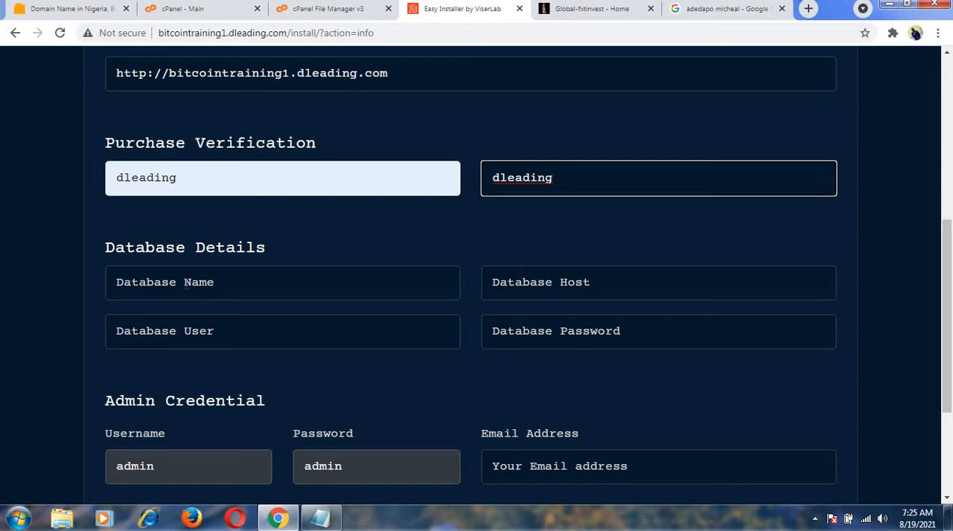
left_click(322, 523)
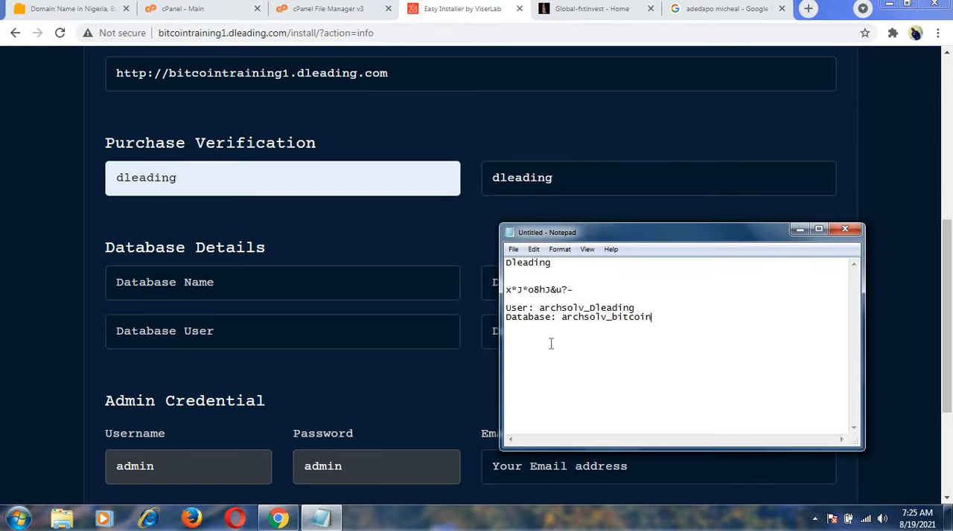
left_click_drag(562, 317, 654, 317)
key("ctrl+c")
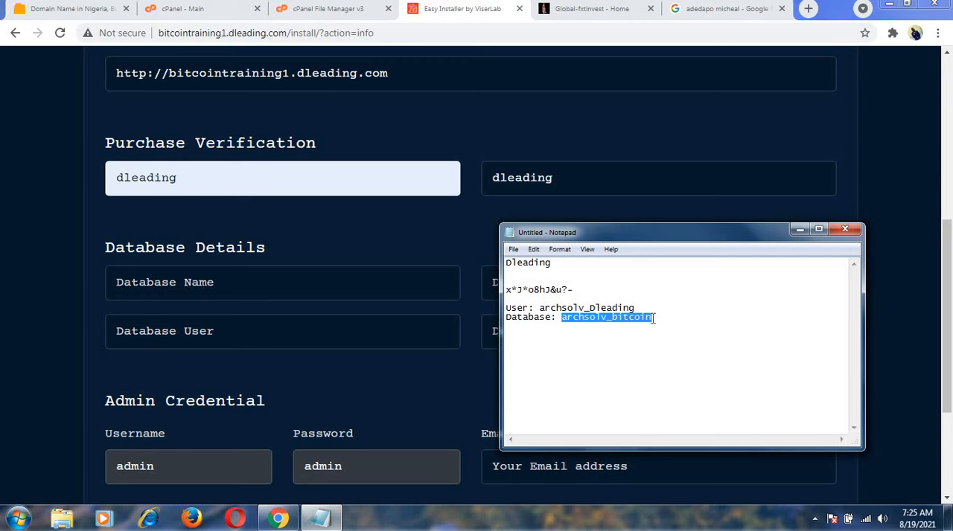
left_click(348, 280)
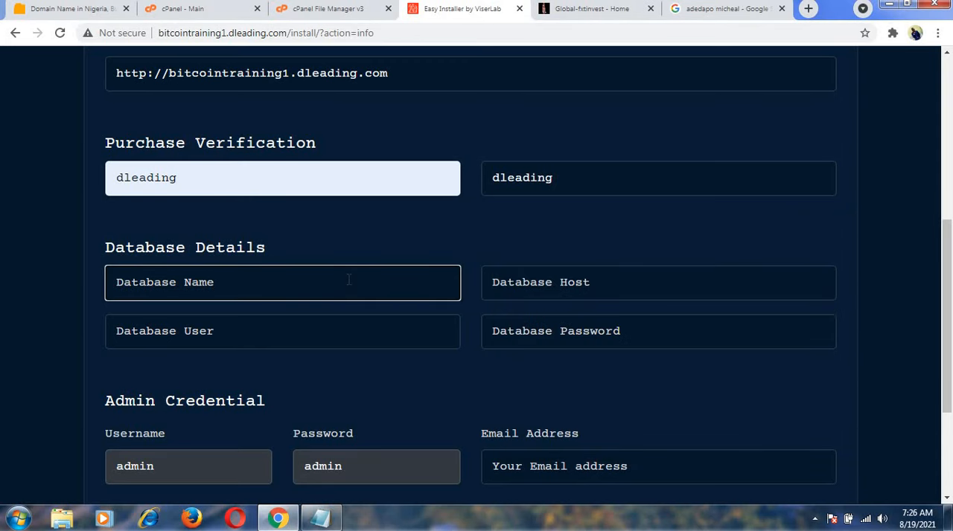
key("ctrl+v")
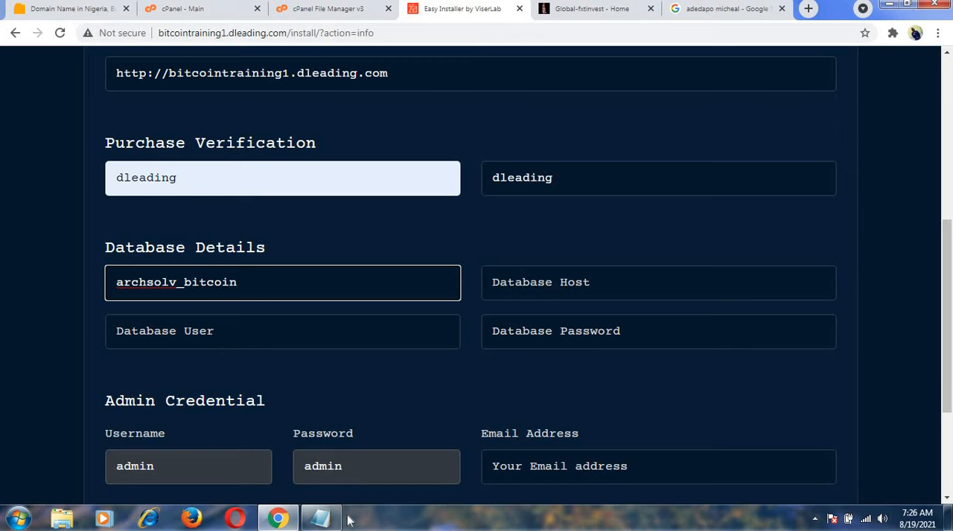
Copy the username archsolv_Dleading from the Notepad note into the installer's Database User field.
left_click(320, 519)
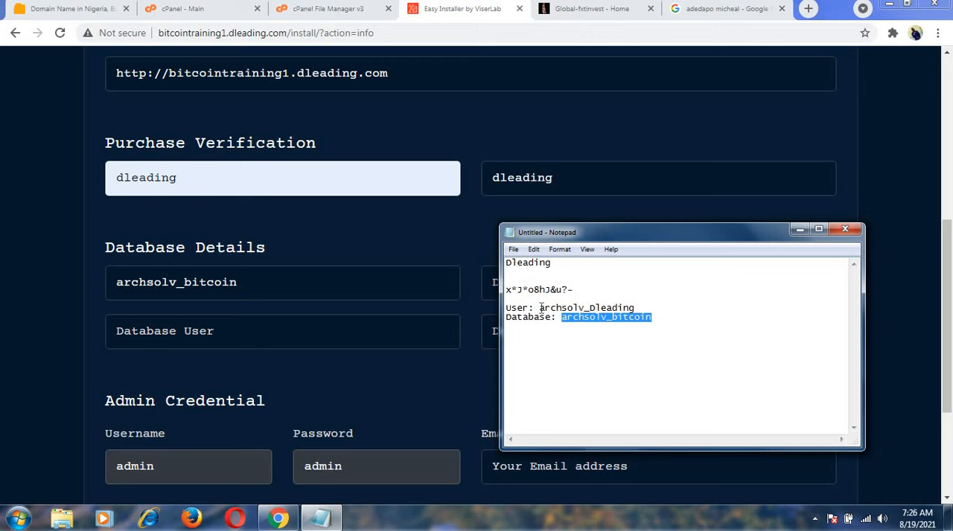
left_click_drag(539, 308, 638, 307)
key("ctrl+c")
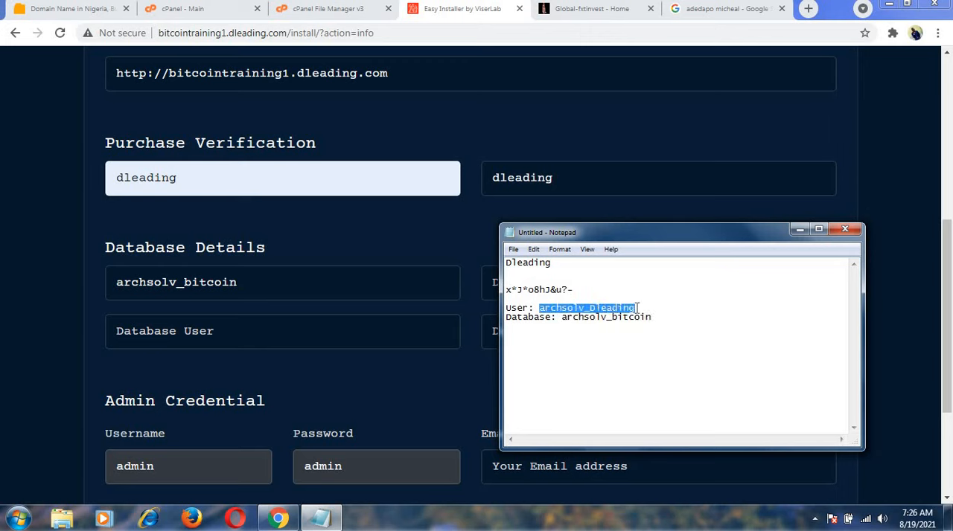
left_click(258, 335)
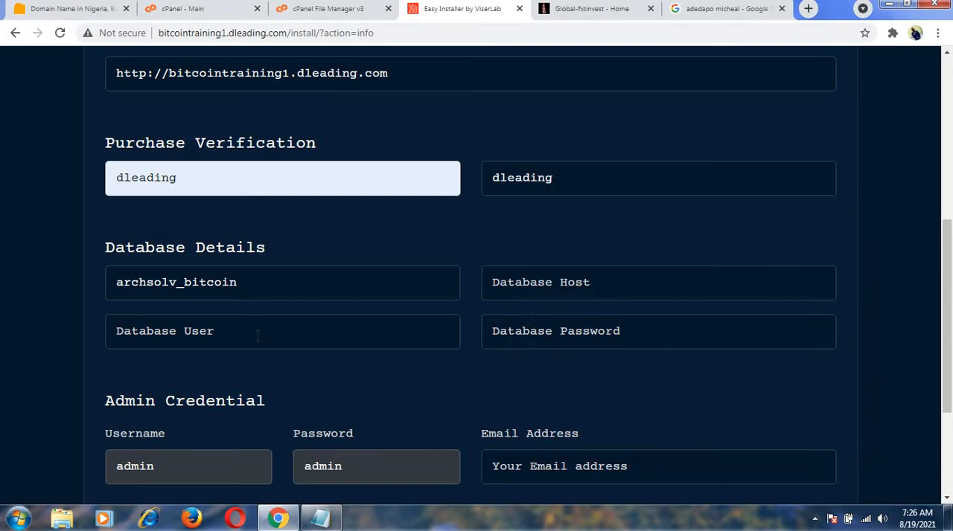
left_click(258, 336)
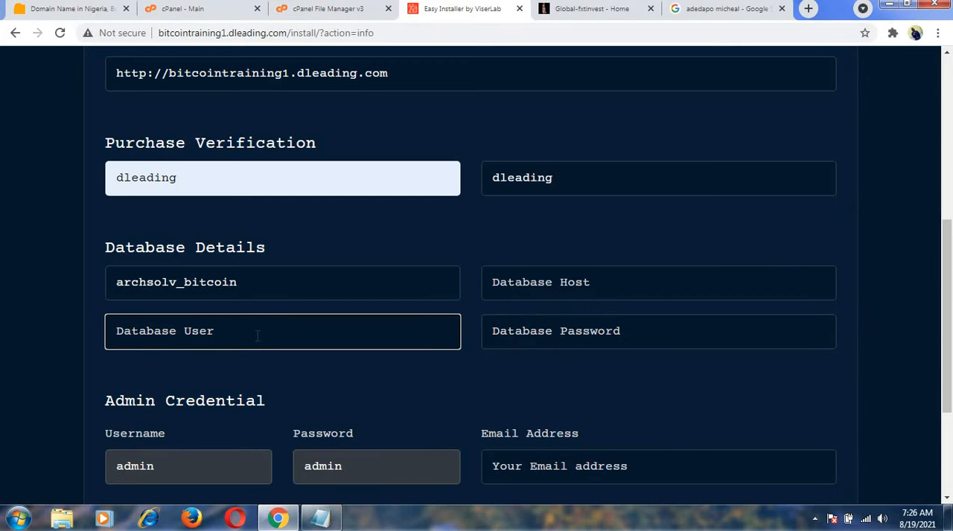
key("ctrl+v")
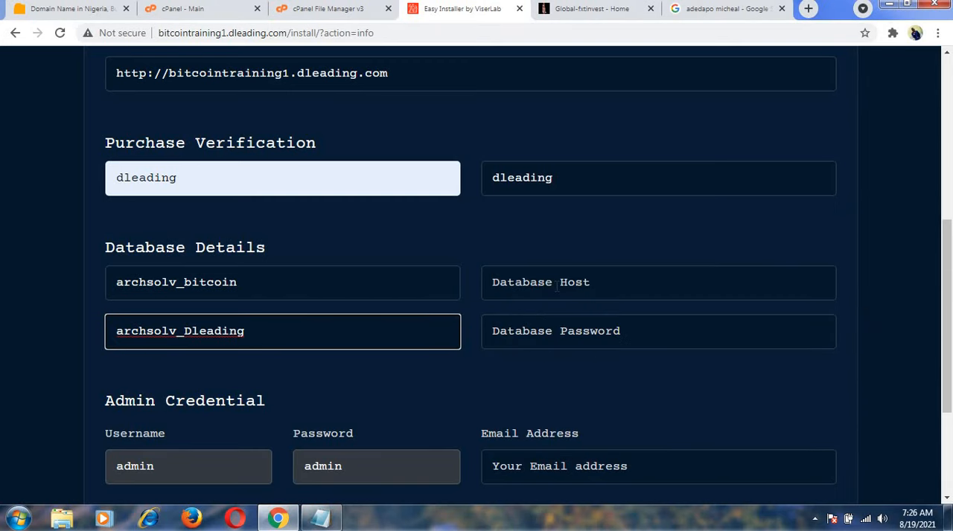
Set the Database Host to localhost in the installer's Database Details.
left_click(556, 287)
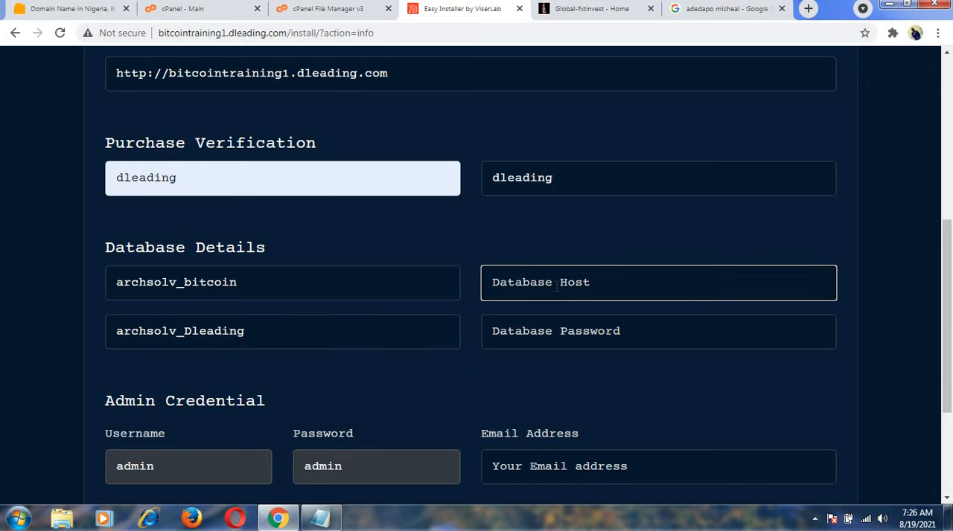
type("local")
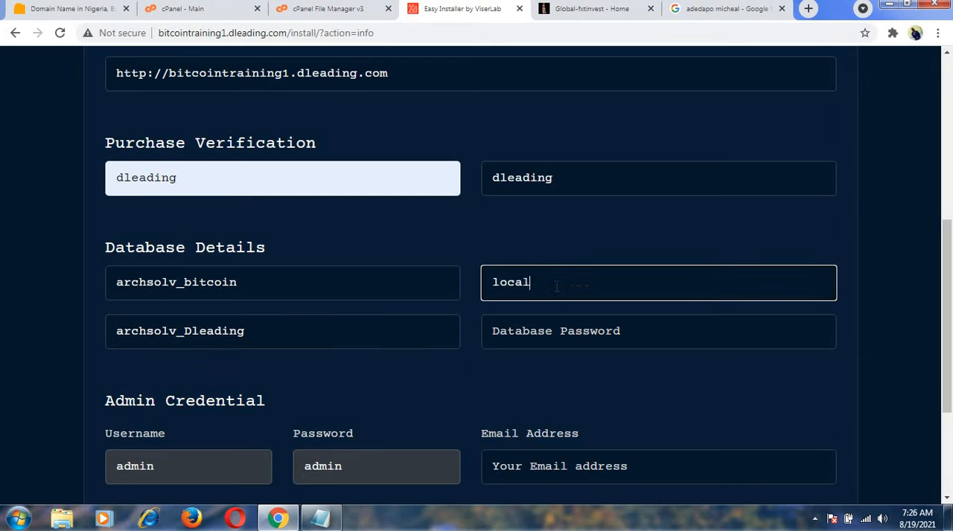
type("host")
Copy the database user's password from the Notepad note into the installer's Database Password field.
left_click(562, 338)
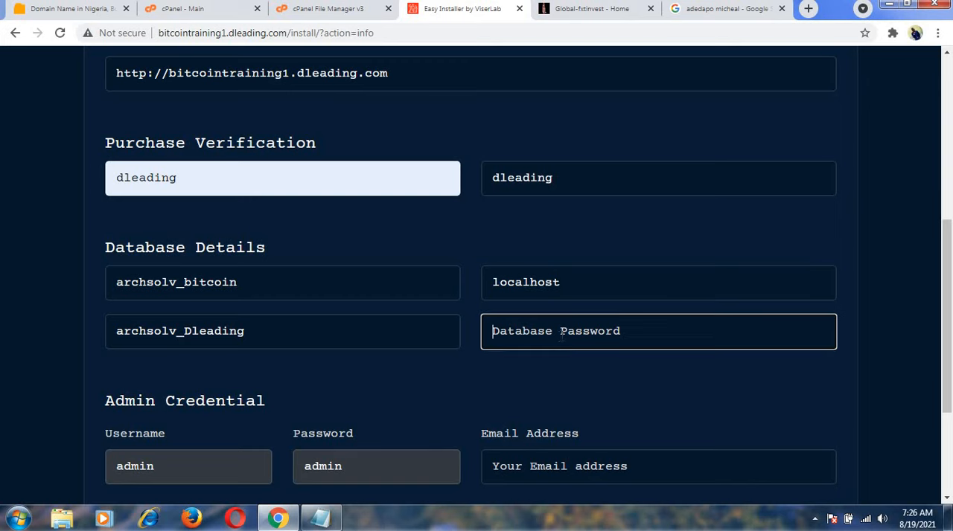
left_click(320, 519)
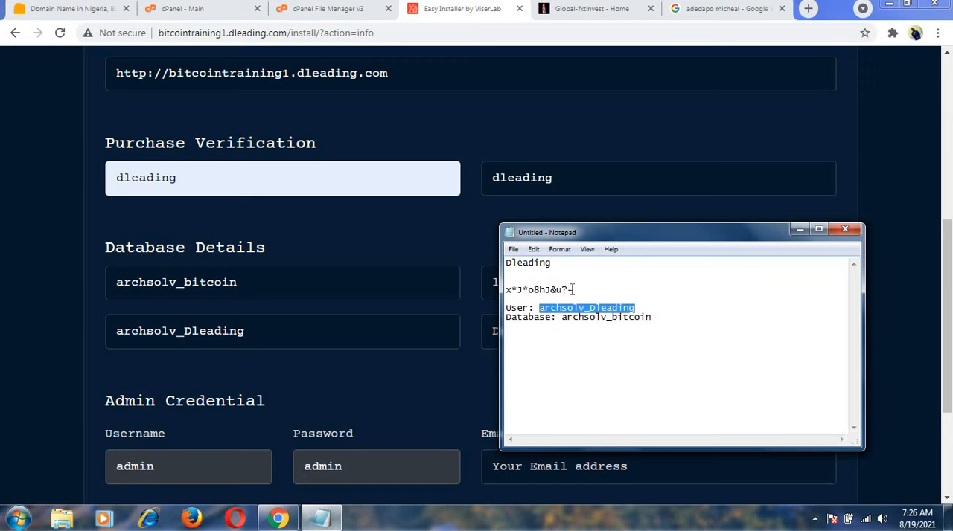
left_click_drag(575, 290, 507, 293)
key("ctrl+c")
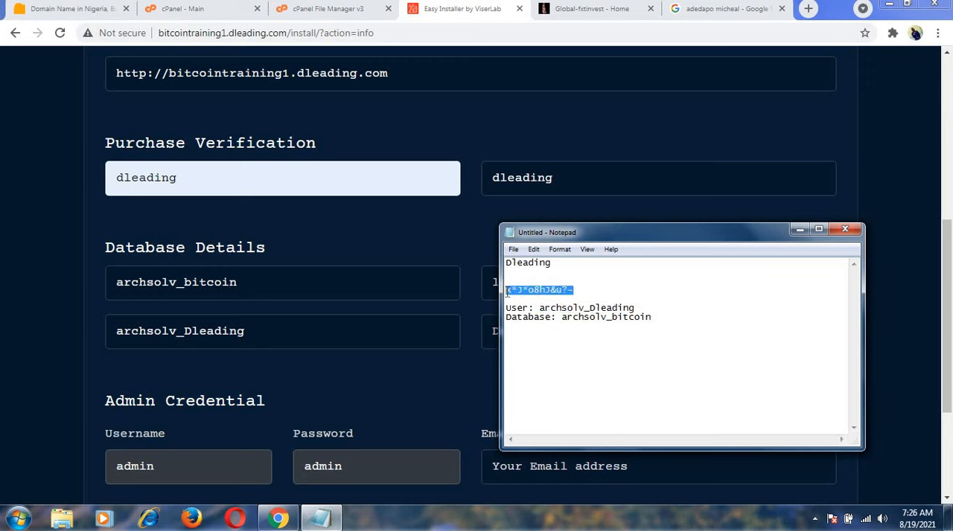
left_click(483, 337)
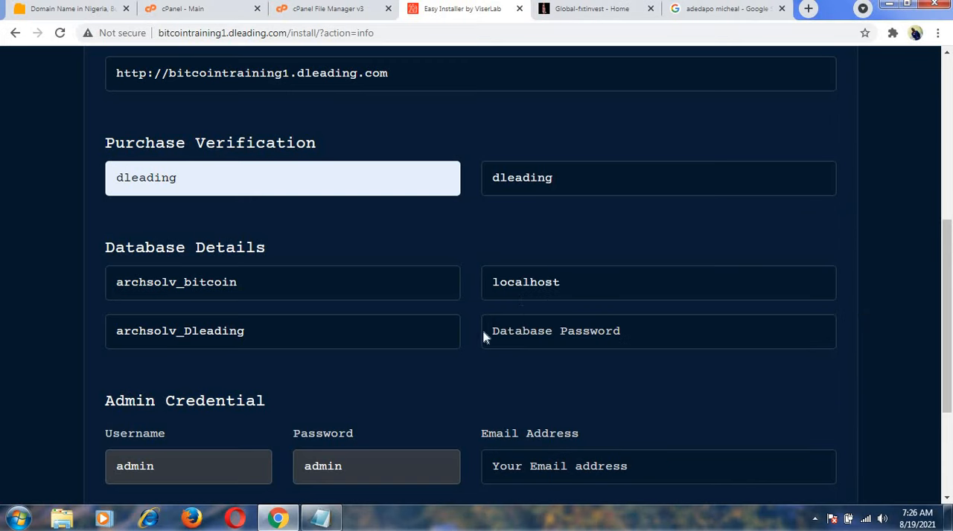
left_click(546, 337)
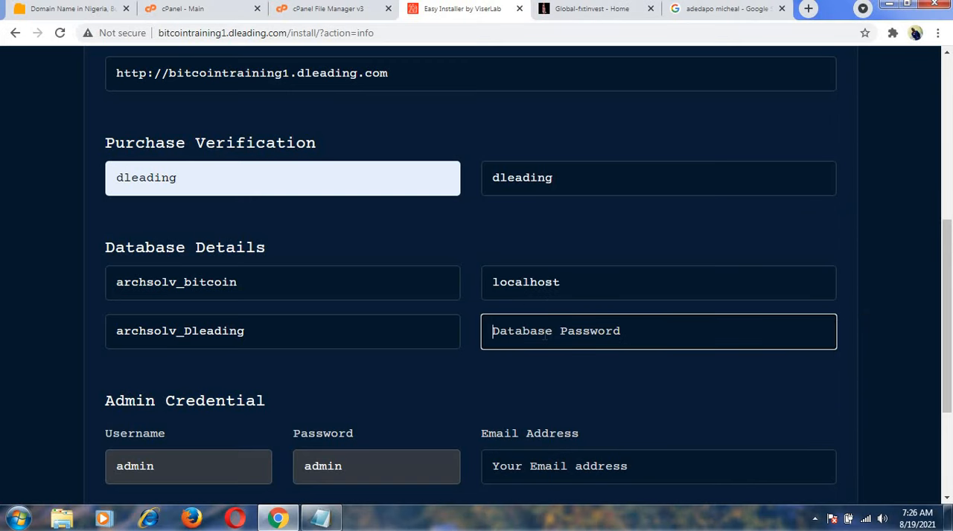
key("ctrl+v")
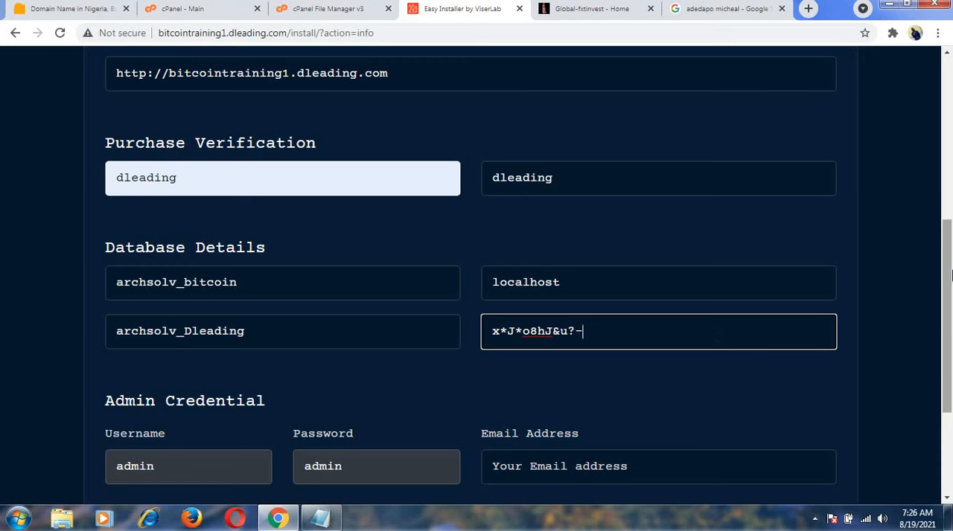
Fill in the admin's email address under Admin Credential and start the installation.
left_click_drag(946, 273, 944, 350)
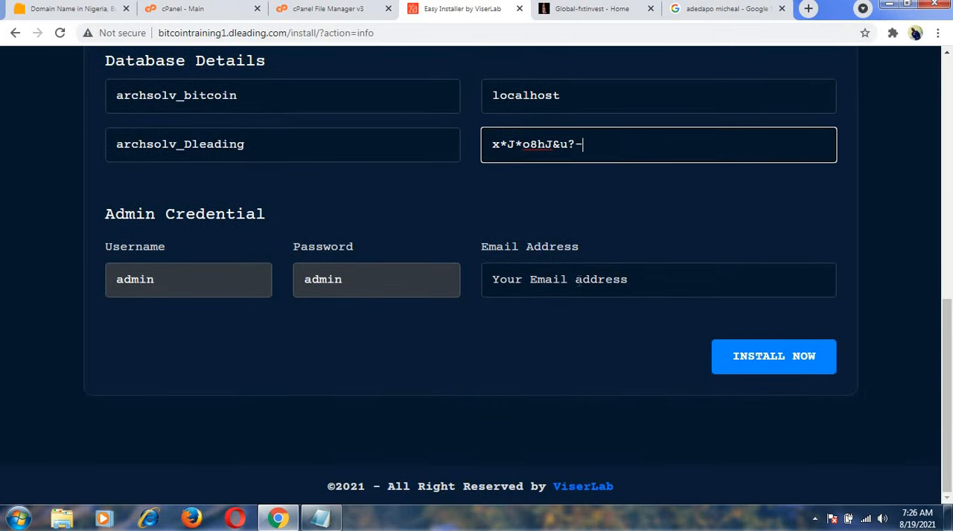
left_click(578, 281)
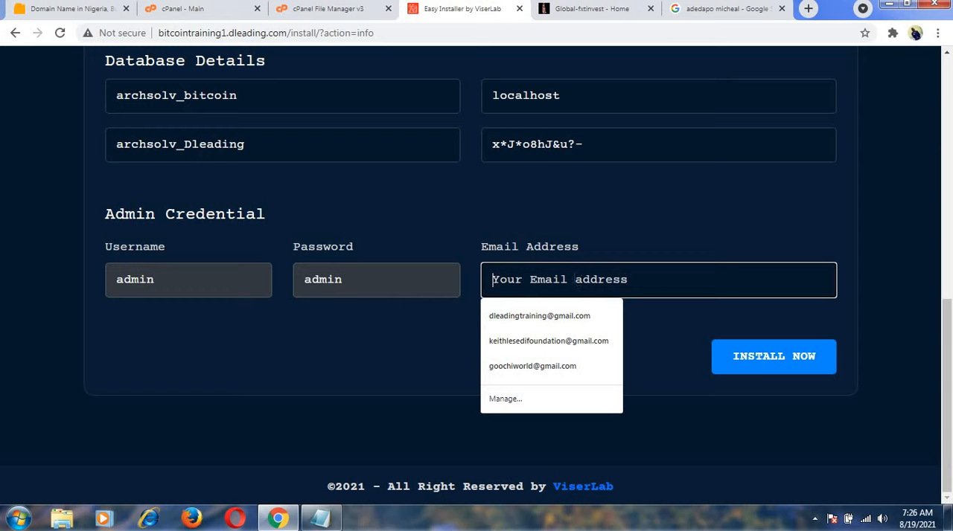
left_click(552, 316)
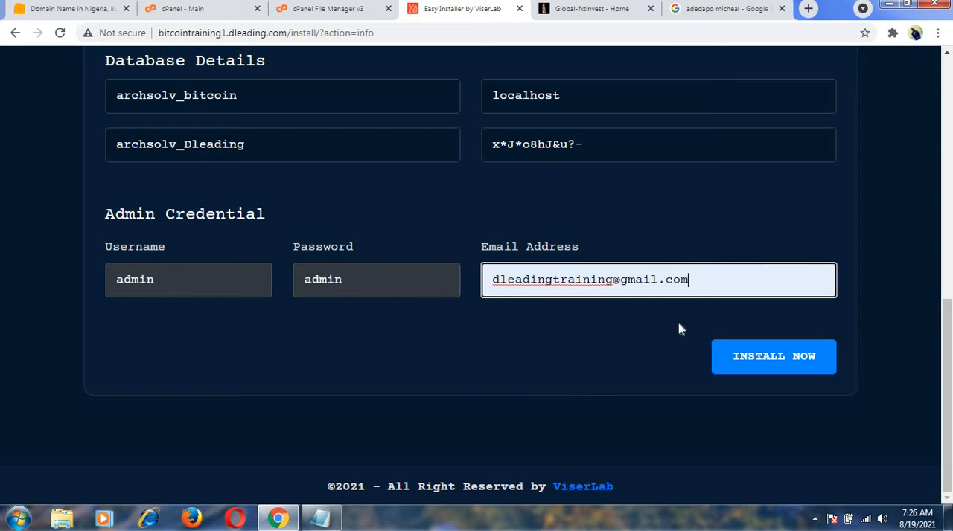
left_click(751, 356)
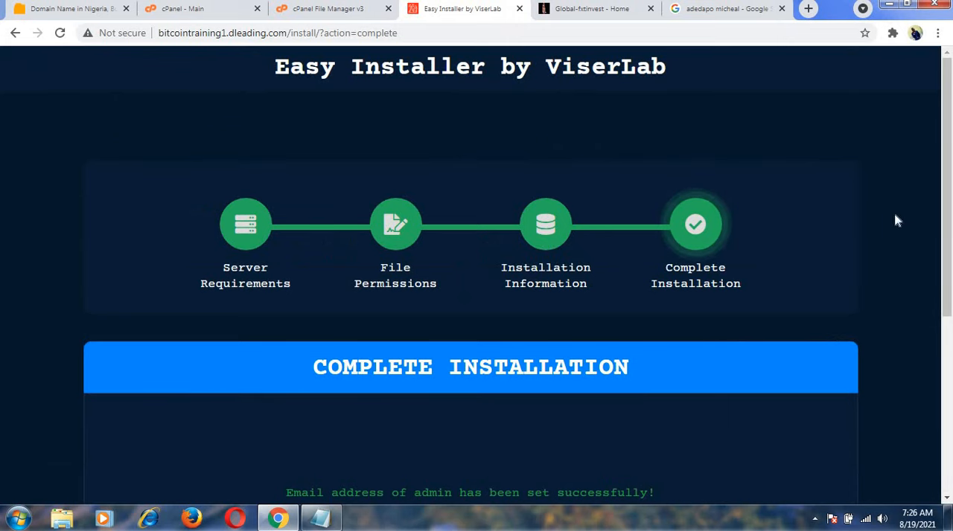
Go to the installed website from the completion page, accept its cookies and look through the home page.
left_click_drag(946, 202, 951, 369)
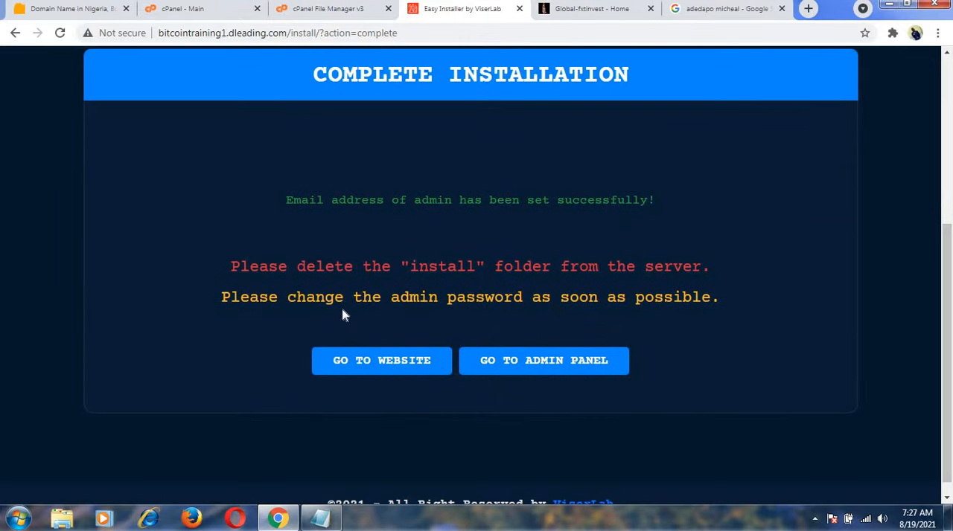
left_click(364, 364)
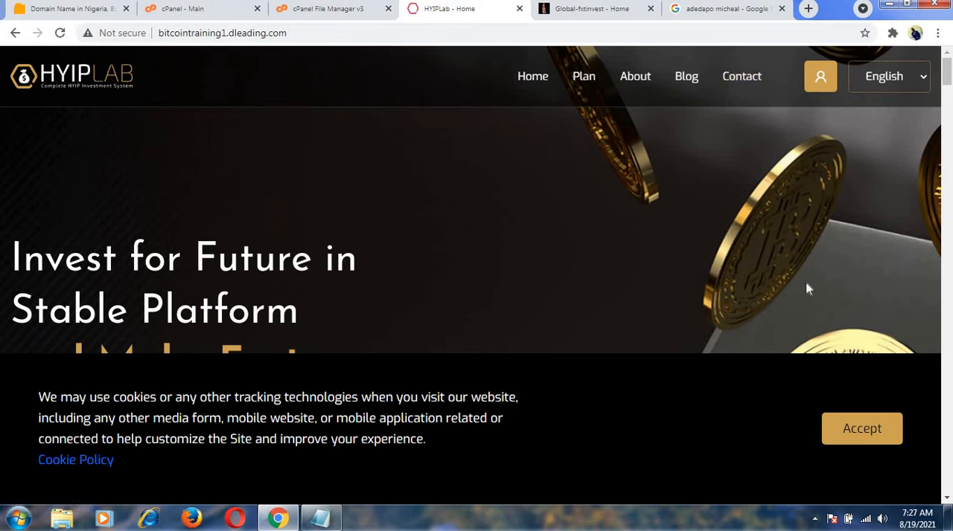
left_click(862, 437)
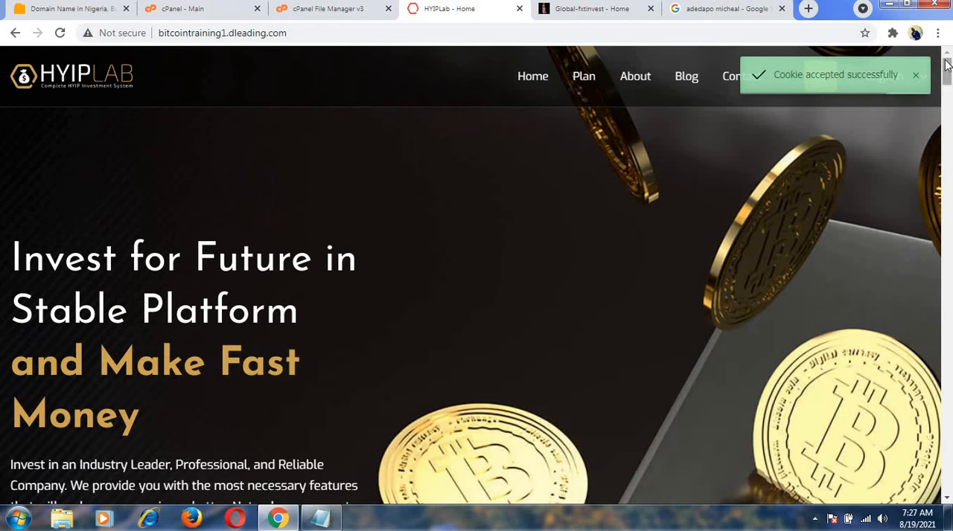
scroll(946, 65, "down", 10)
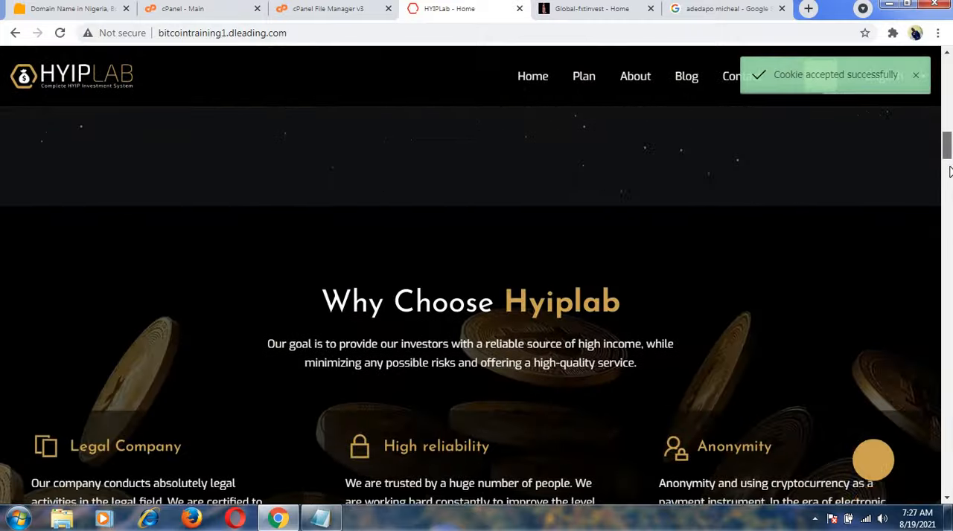
scroll(948, 194, "down", 15)
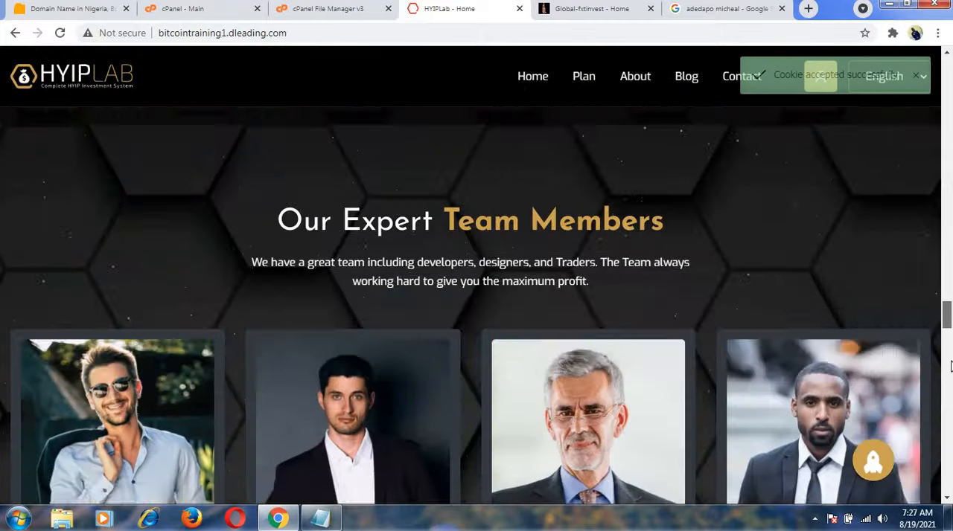
scroll(949, 365, "down", 15)
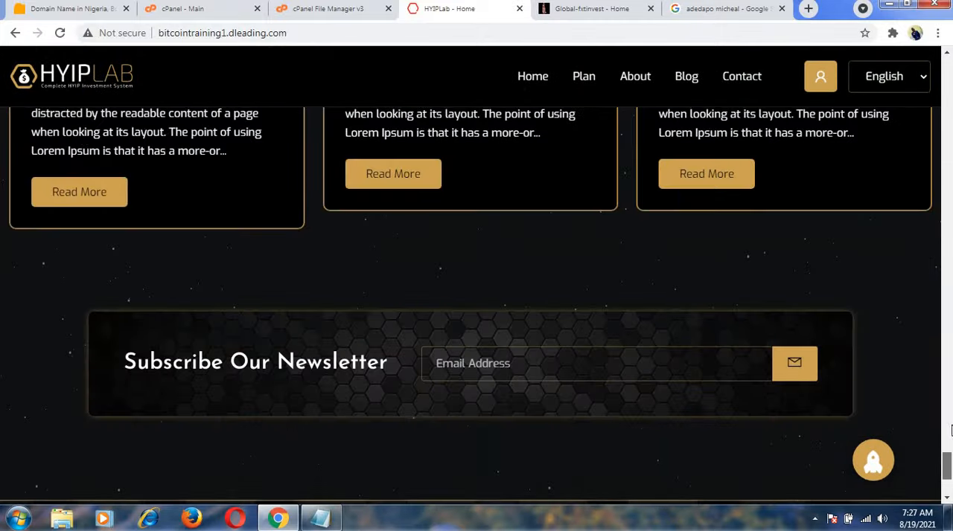
scroll(950, 431, "up", 20)
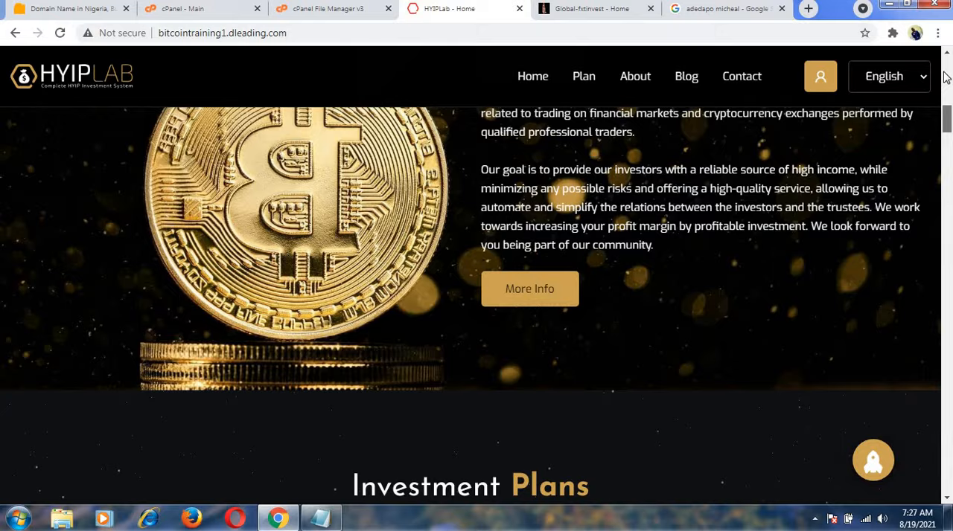
scroll(945, 77, "up", 6)
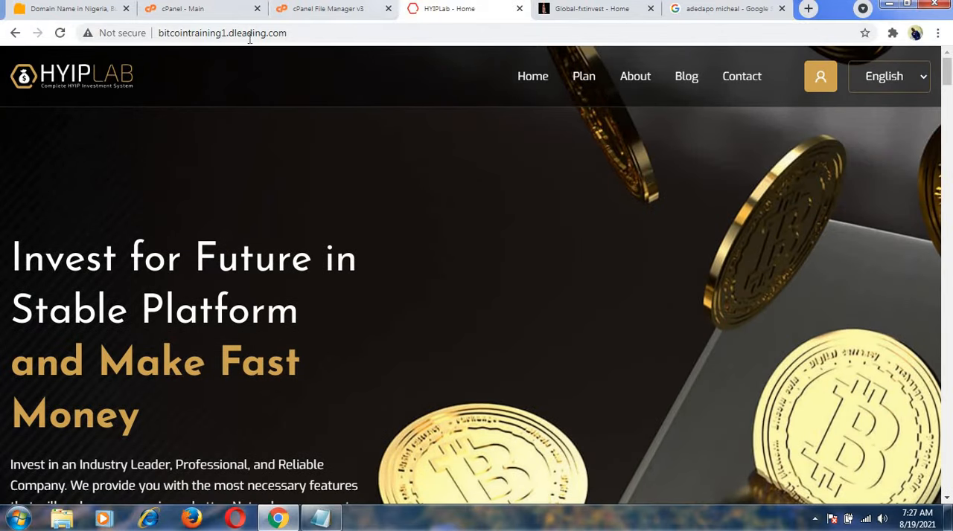
Return to the installer's completion page and open the admin panel and the website in separate new tabs.
left_click(14, 34)
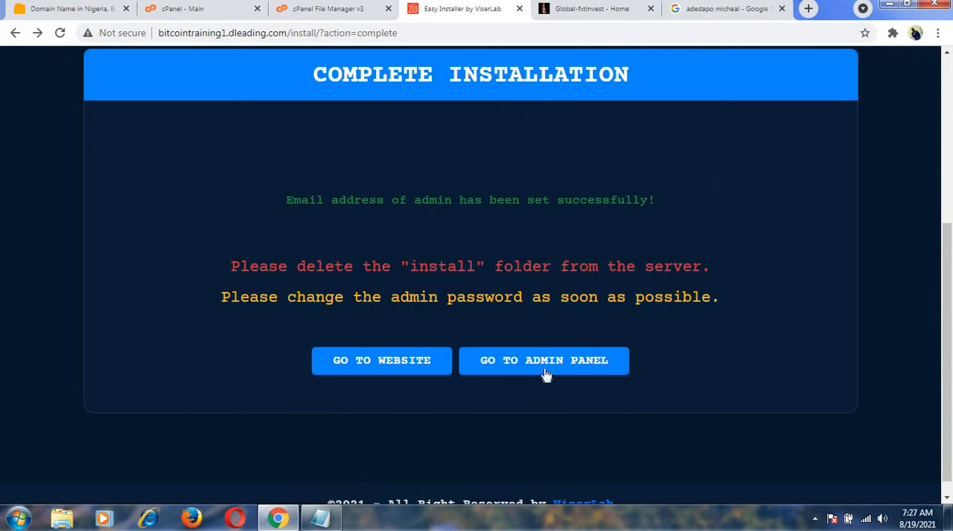
right_click(547, 365)
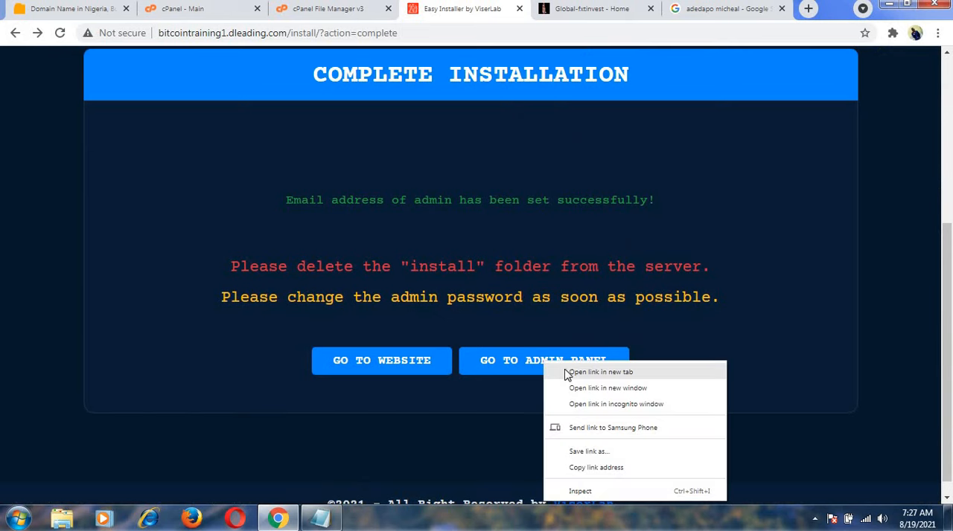
left_click(569, 374)
right_click(398, 362)
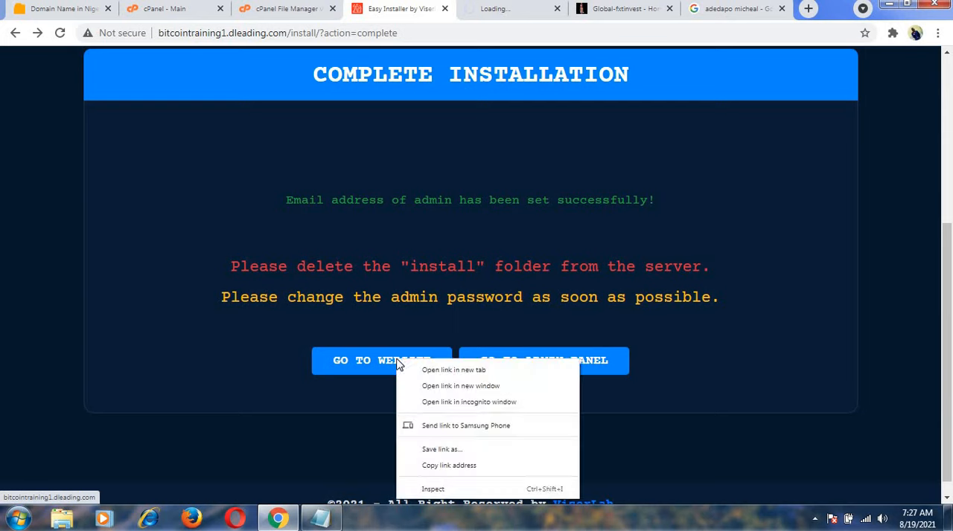
left_click(427, 376)
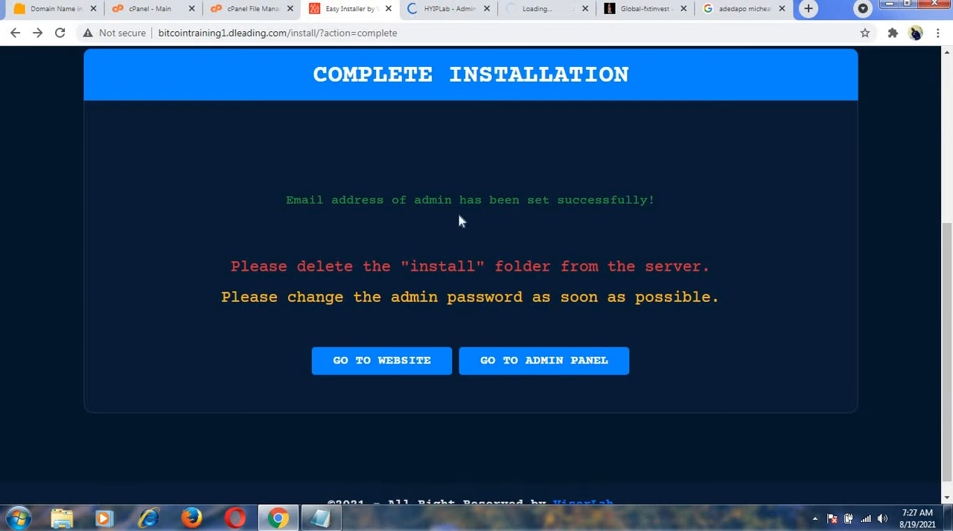
Log in to the HYIPLab admin dashboard with the username admin and the account password, and save the login in the browser.
left_click(464, 13)
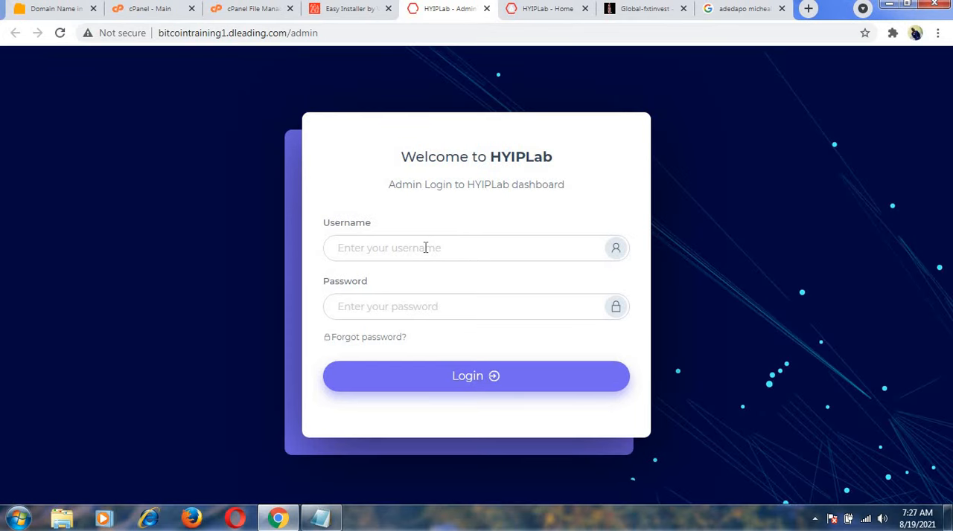
left_click(426, 247)
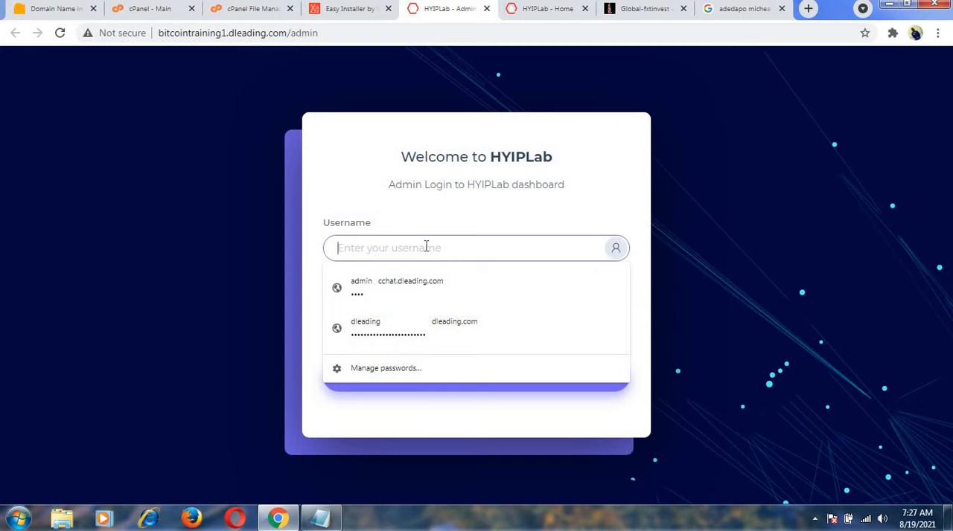
type("admin")
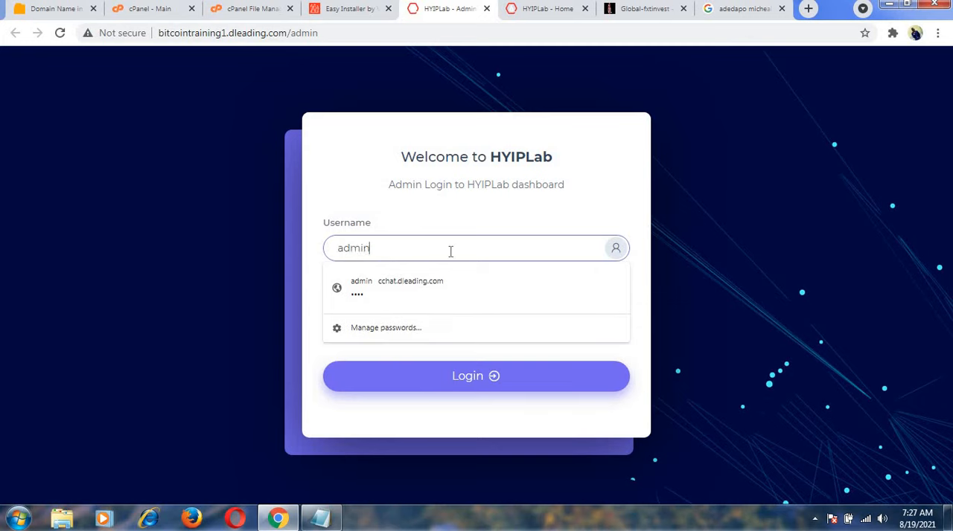
left_click(525, 224)
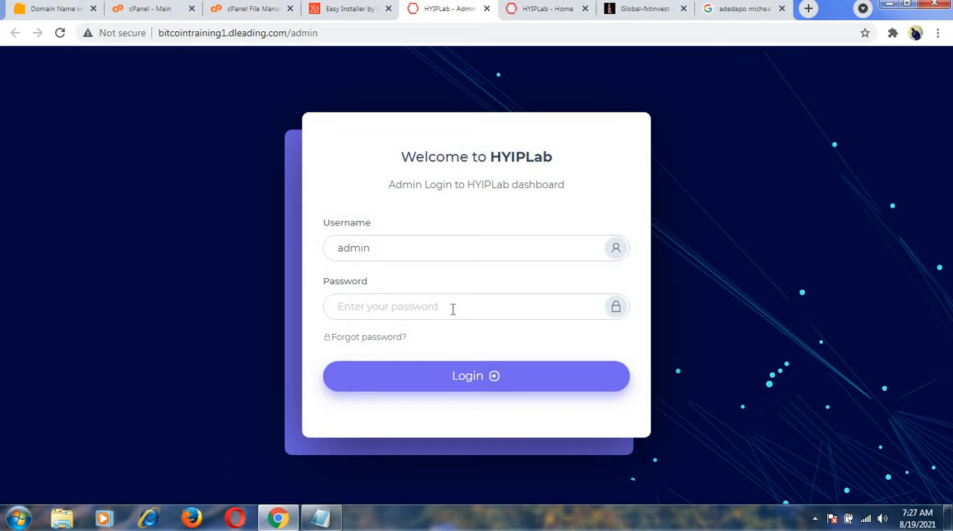
left_click(452, 309)
type("ad")
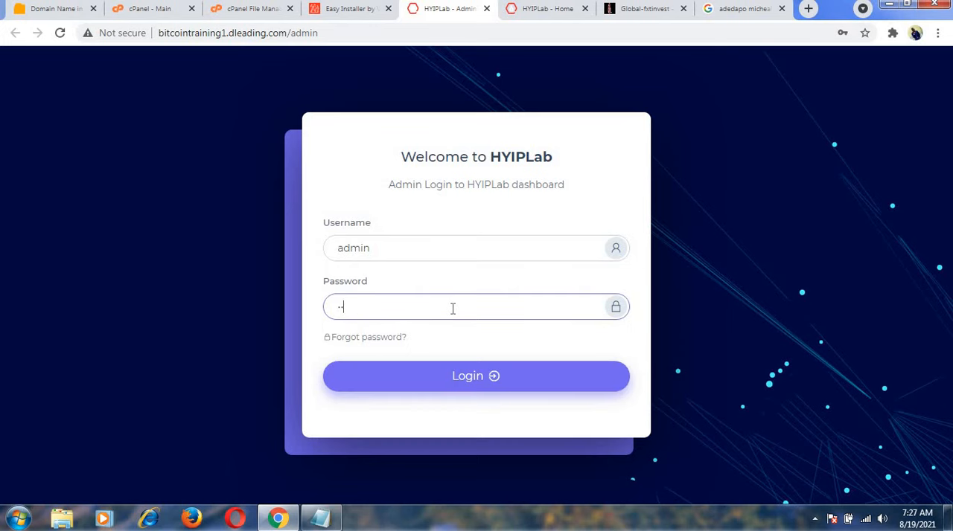
left_click(463, 381)
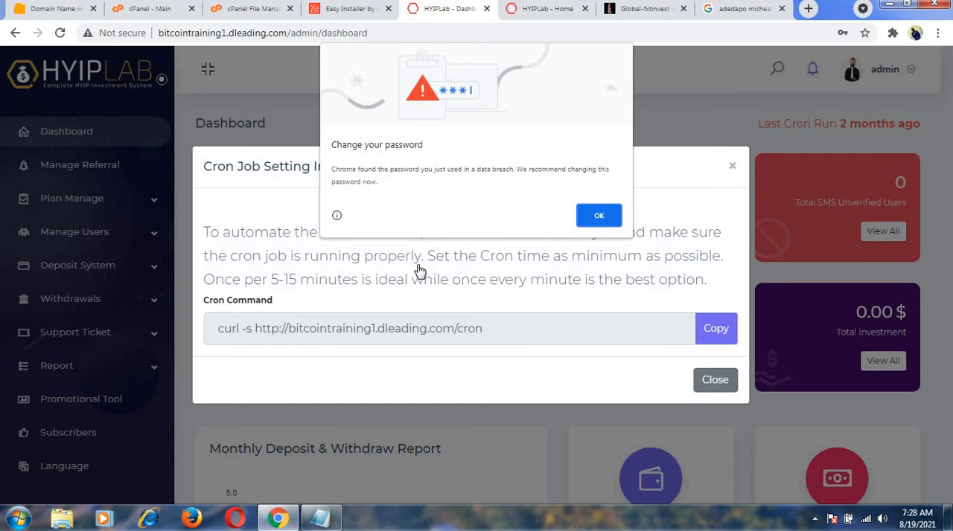
left_click(600, 217)
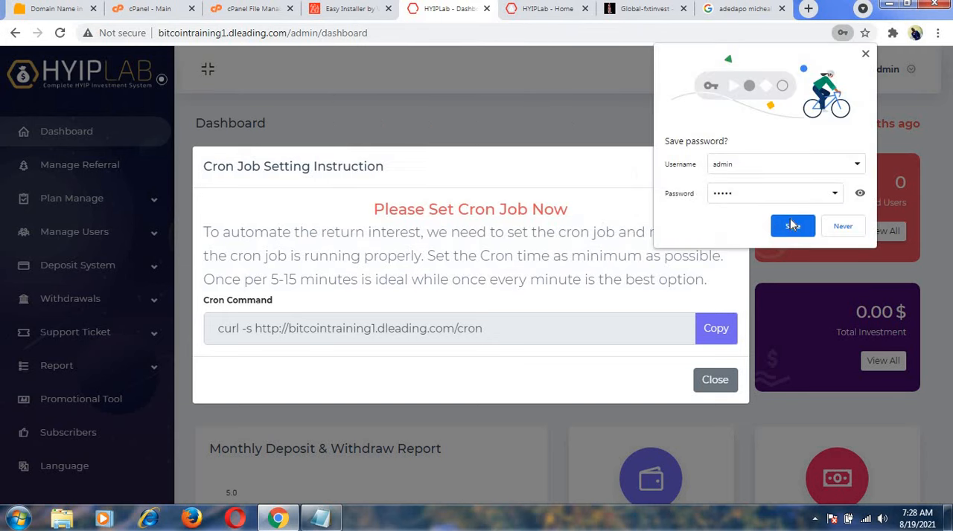
left_click(792, 227)
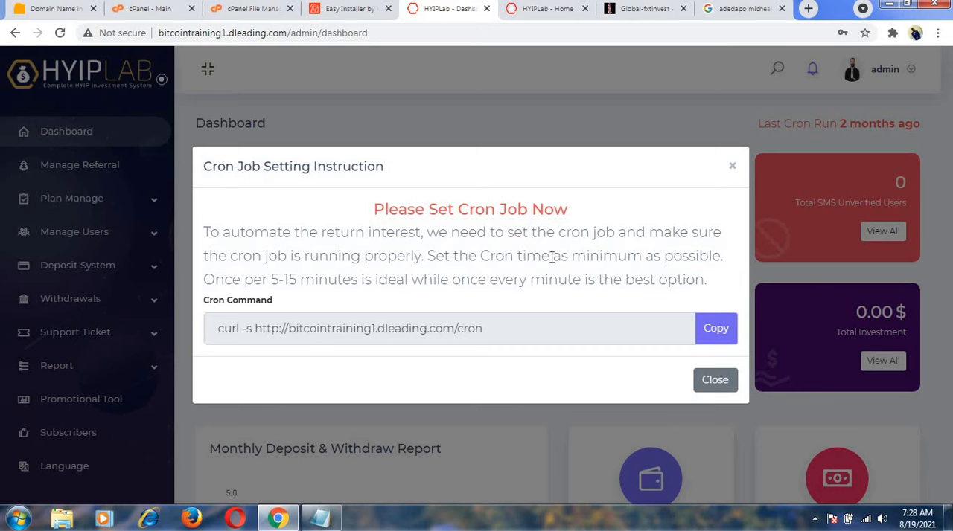
Copy the cron command, dismiss the cron job instructions and paste the command into the Notepad notes below the database name.
left_click(716, 329)
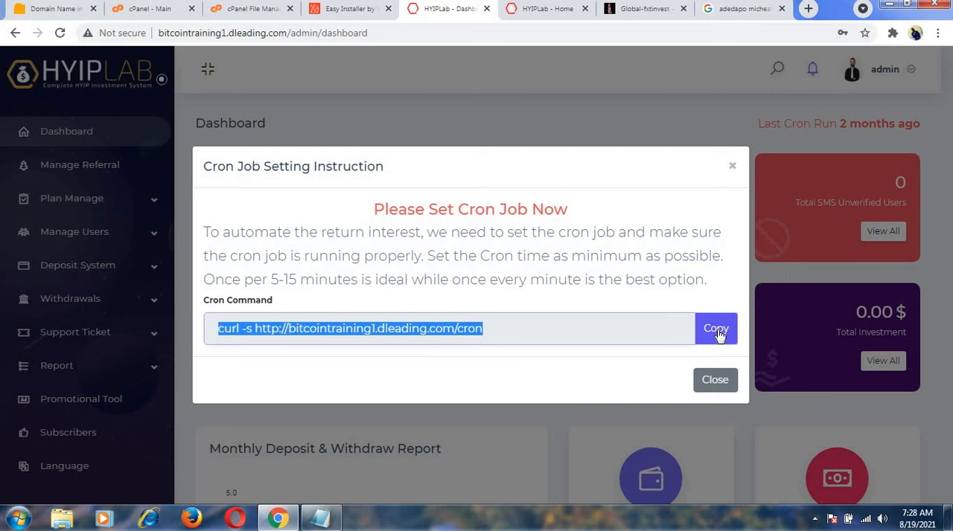
left_click(715, 381)
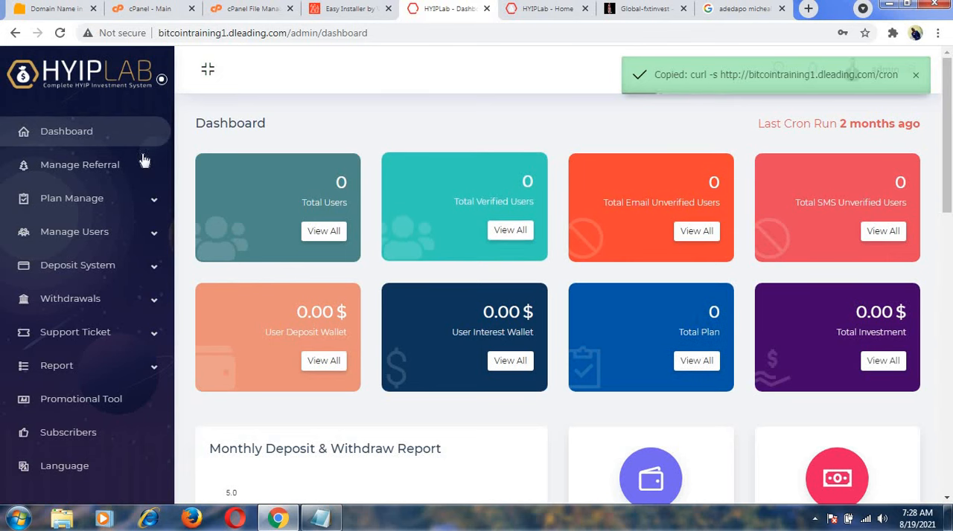
left_click(327, 521)
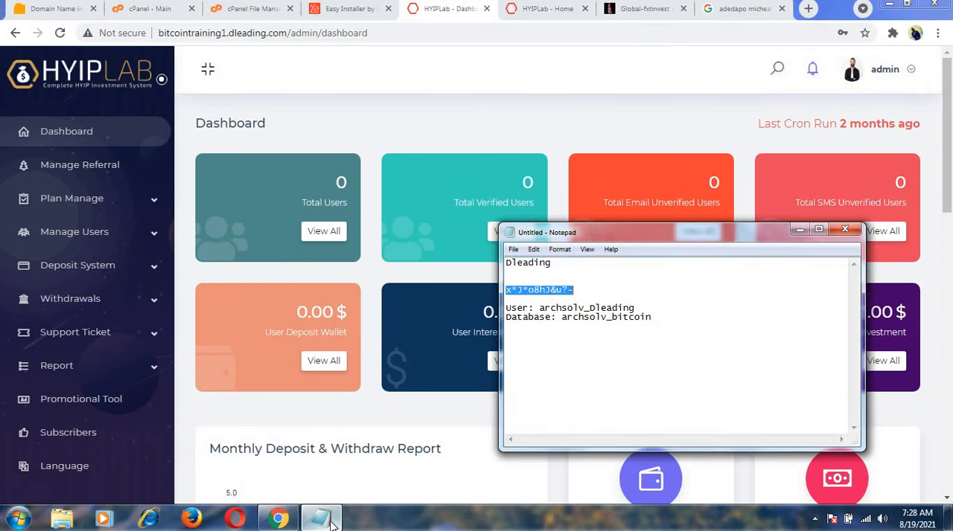
left_click(550, 416)
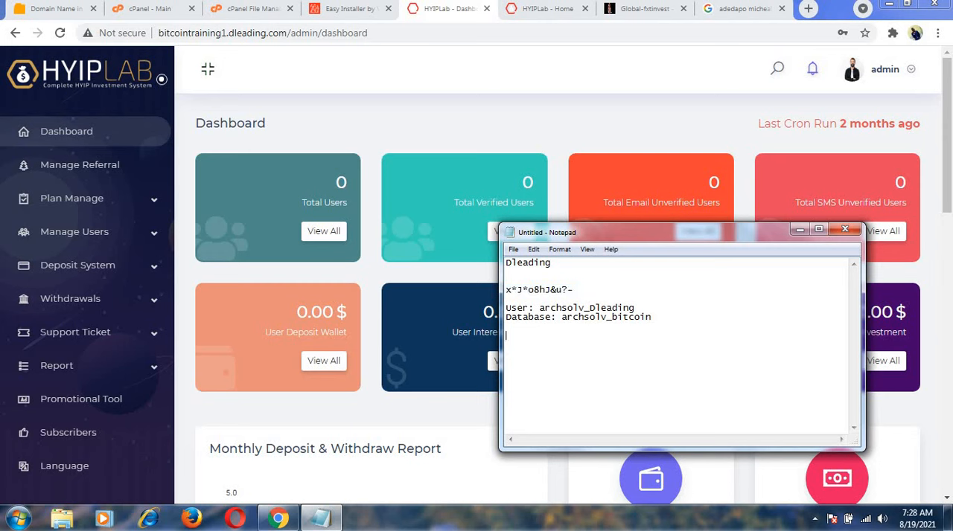
key("ctrl+v")
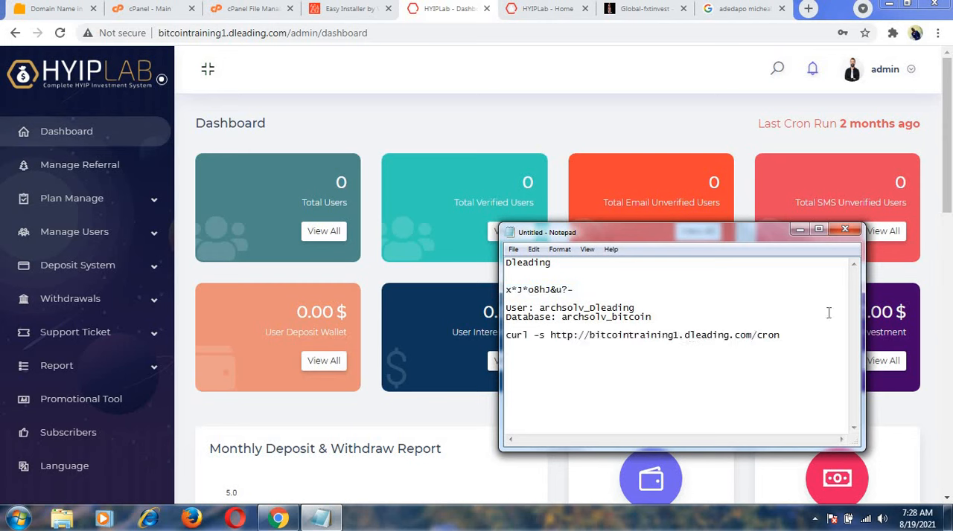
left_click(799, 229)
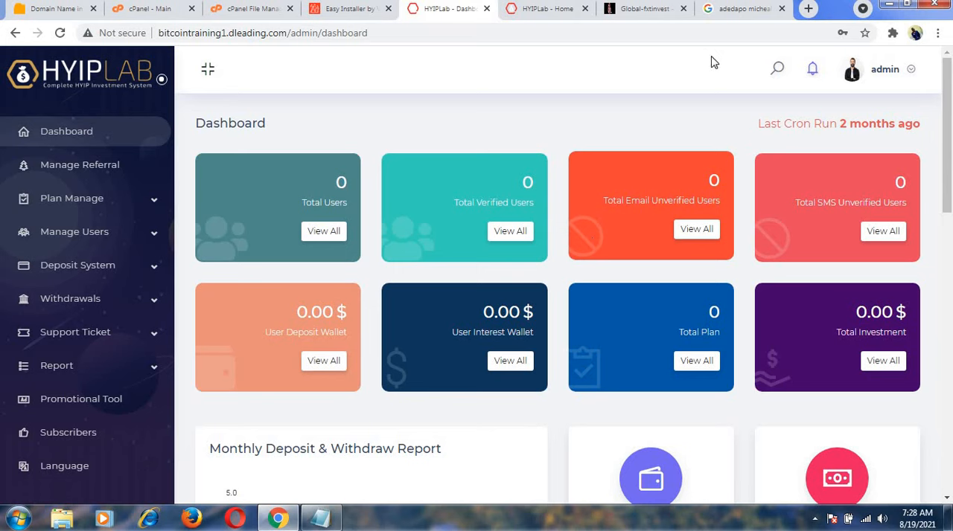
Compare the new website's home page with the investment packages shown on global-fxtinvest.com.
left_click(547, 9)
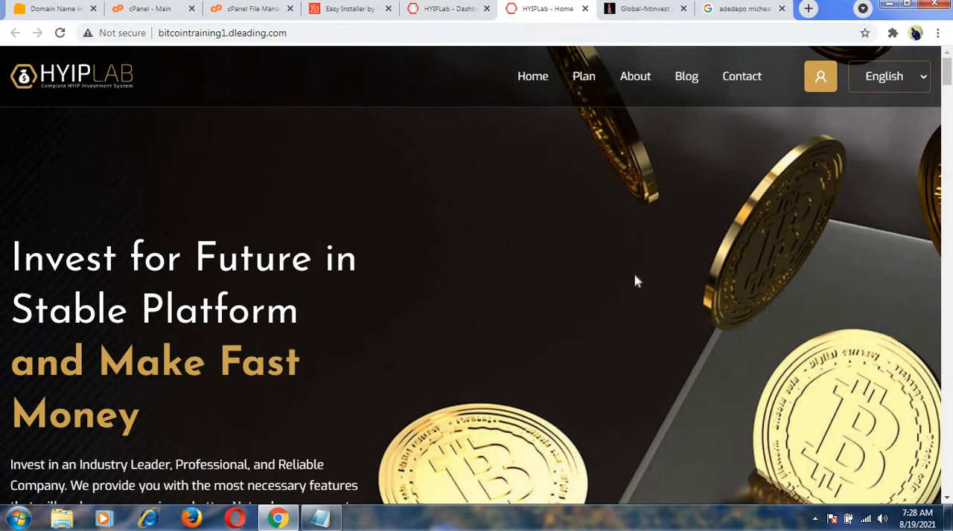
mouse_move(949, 73)
left_mouse_down()
mouse_move(946, 372)
mouse_move(943, 55)
left_mouse_up()
left_click(454, 10)
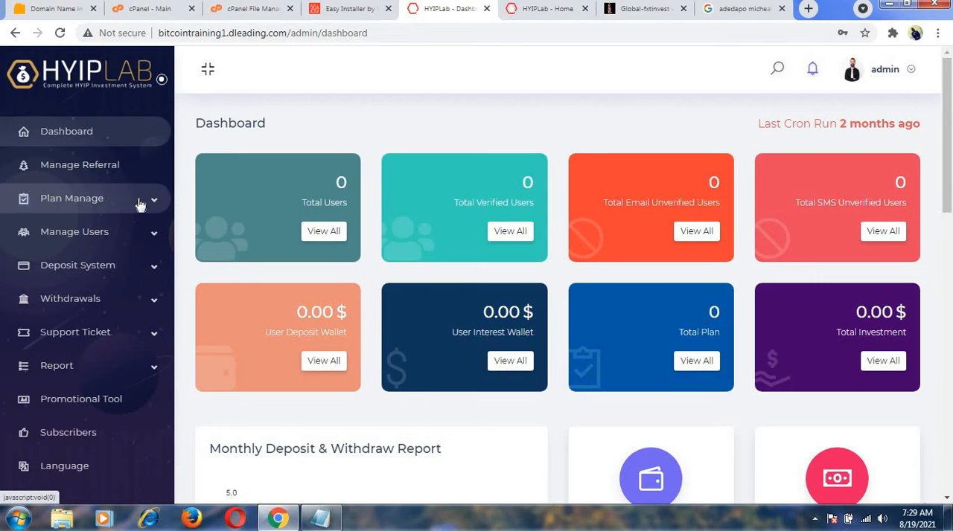
left_click(622, 9)
left_click_drag(949, 89, 948, 187)
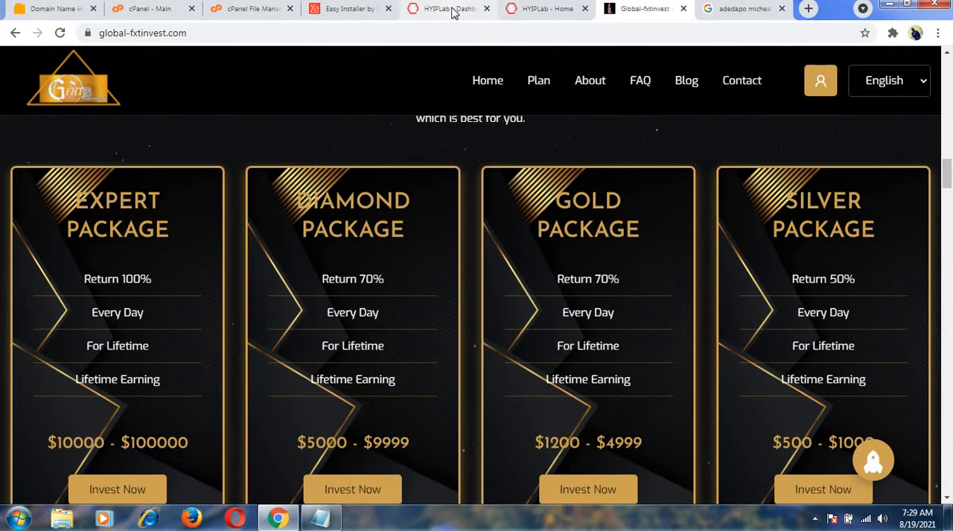
left_click(547, 9)
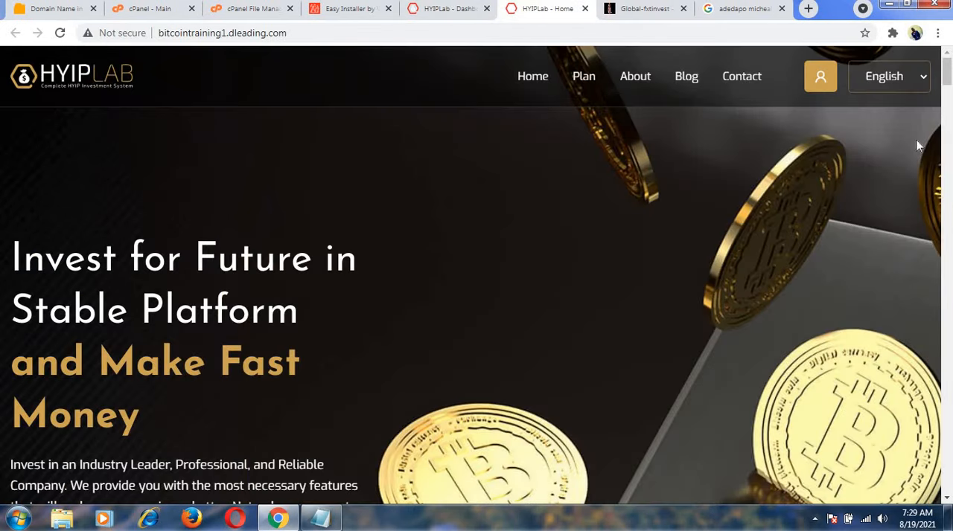
mouse_move(948, 78)
left_mouse_down()
mouse_move(948, 474)
mouse_move(948, 66)
left_mouse_up()
Start a new investment plan in the admin panel's plan management and name it slival.
left_click(449, 9)
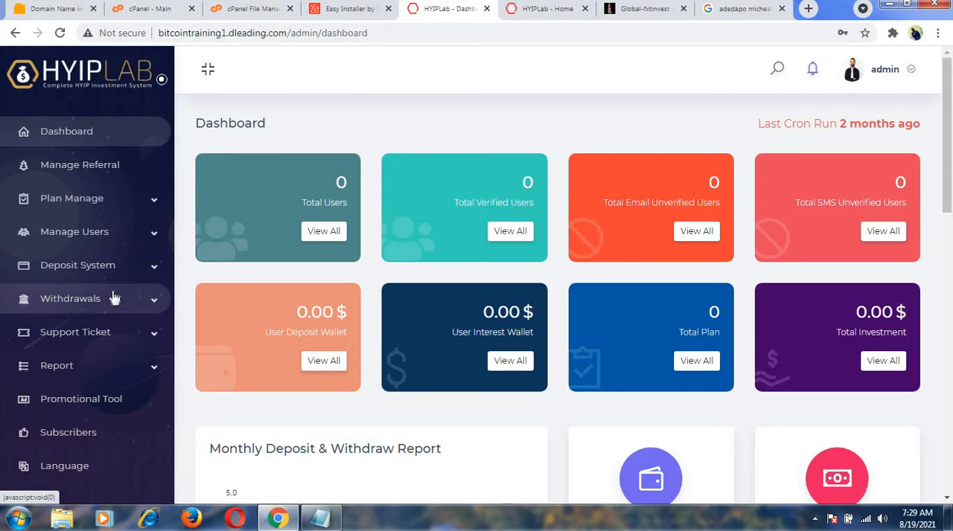
left_click(151, 242)
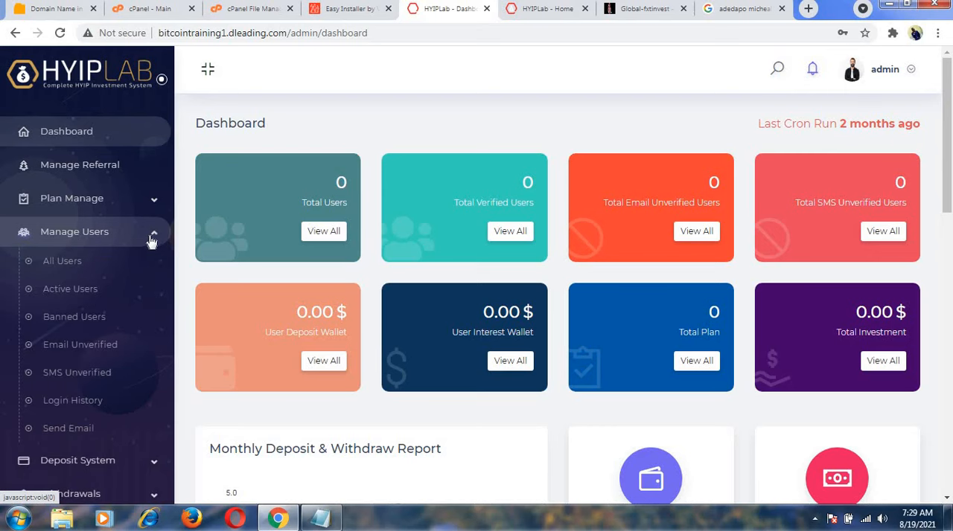
left_click(153, 212)
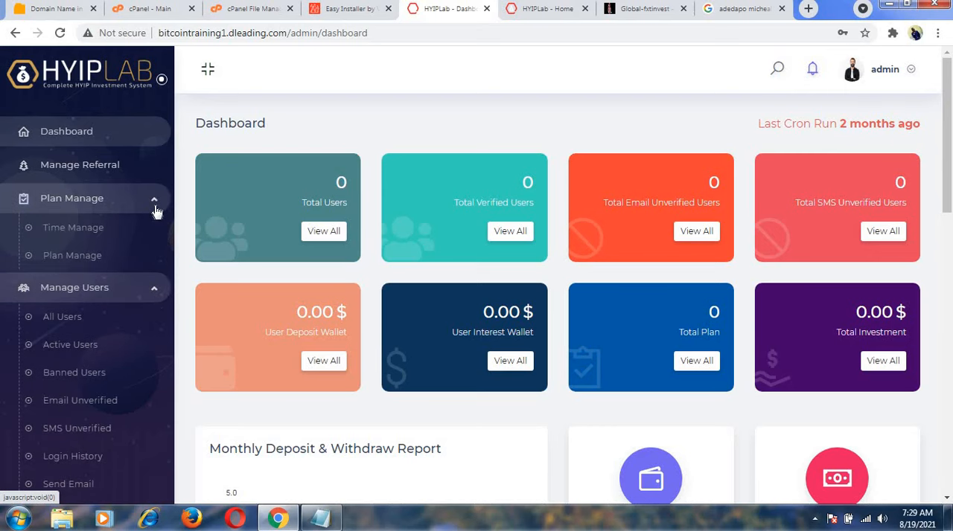
left_click(68, 255)
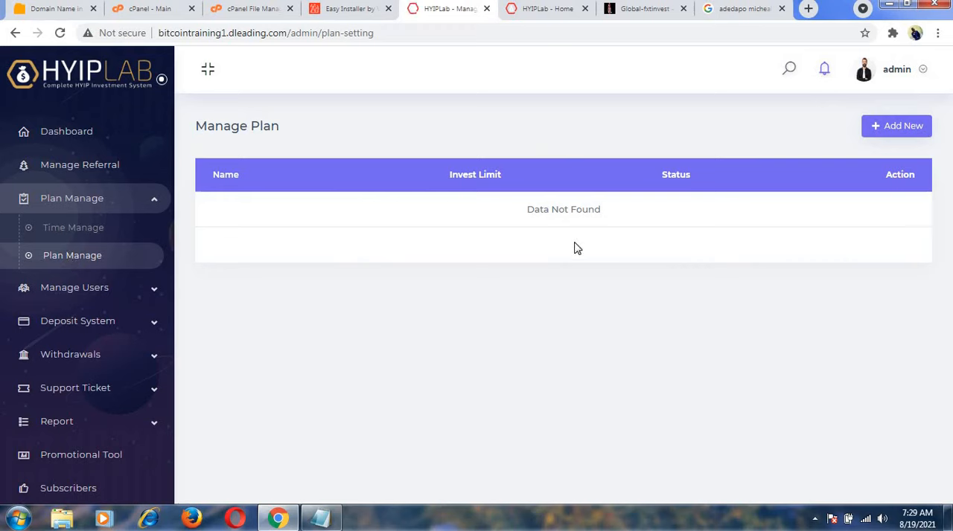
left_click(913, 127)
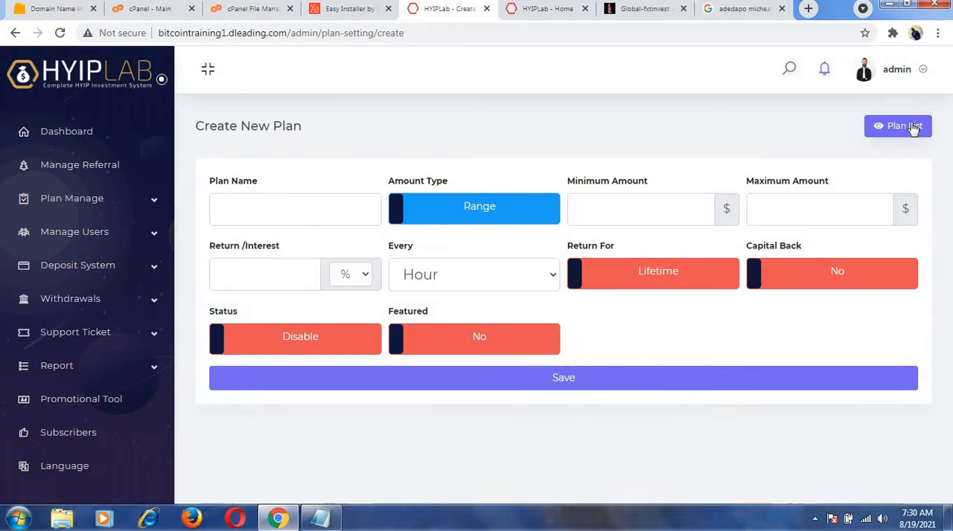
left_click(317, 206)
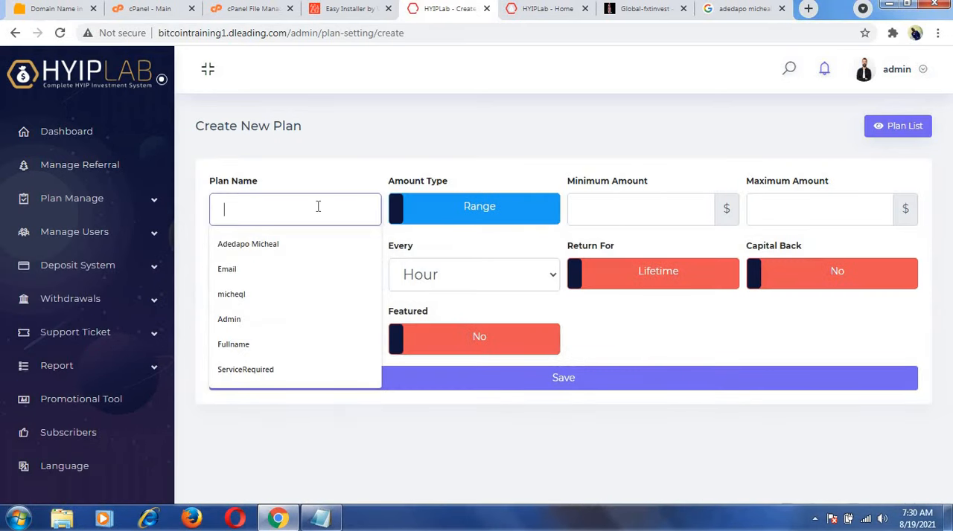
type("sliva")
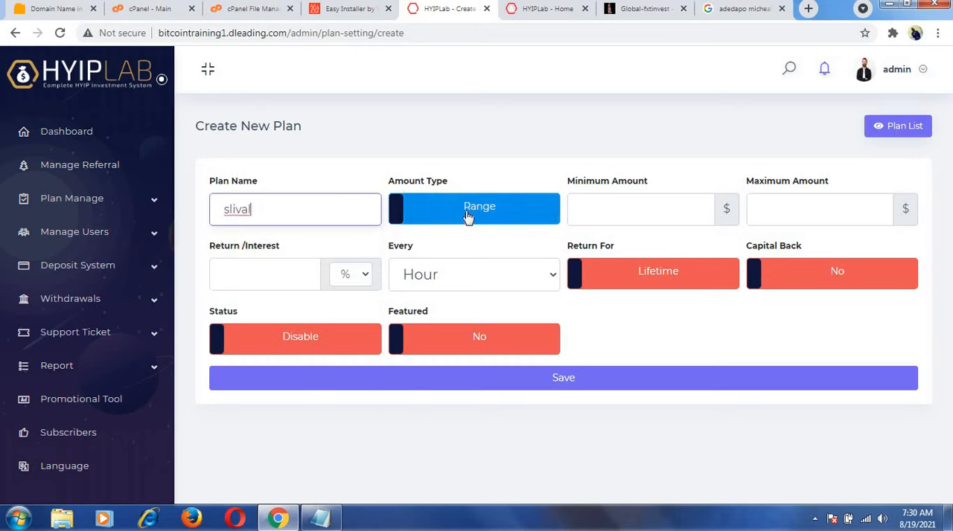
Keep the plan's amount type as Range, with a minimum amount of $100 and a maximum of $500.
left_click(397, 209)
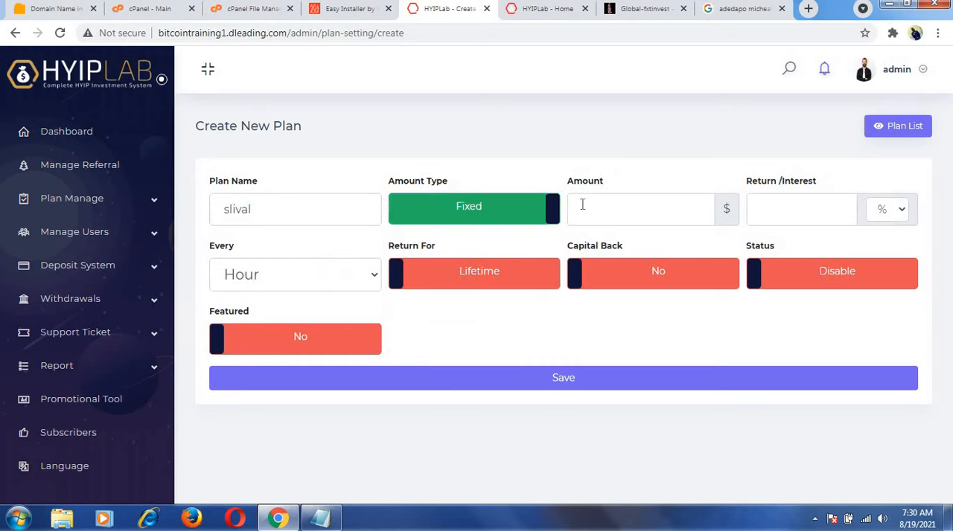
left_click(554, 214)
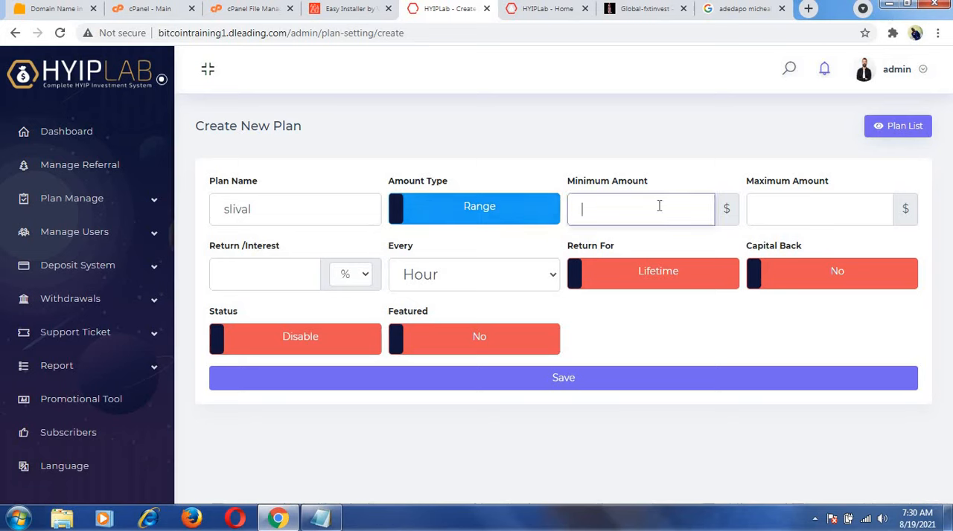
type("100")
left_click(789, 207)
type("5000")
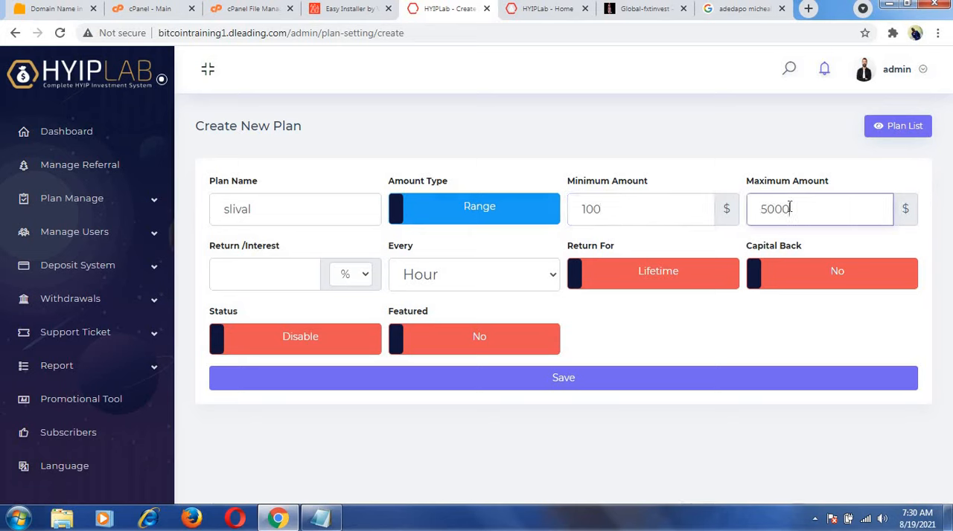
key("BackSpace")
Set the plan's return to 25% every week.
left_click(278, 277)
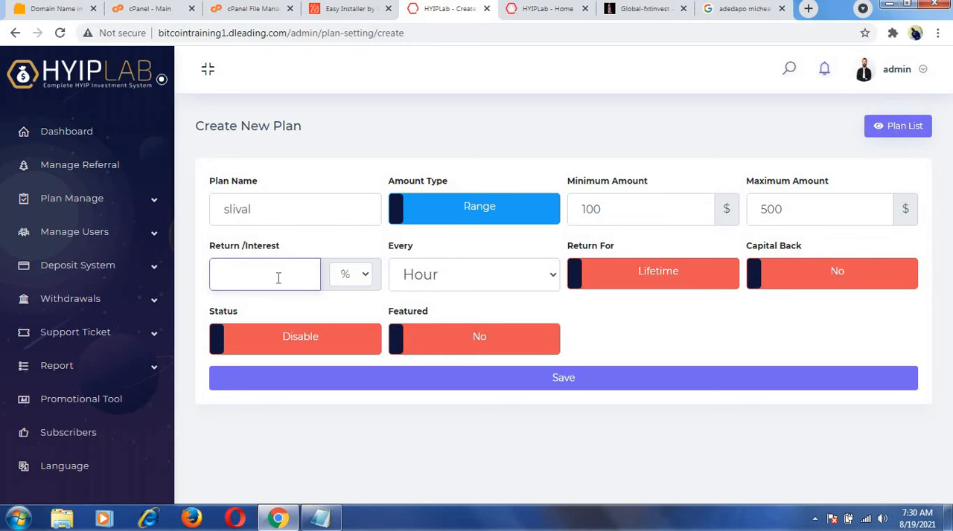
type("50")
key("BackSpace")
type("25")
left_click(428, 282)
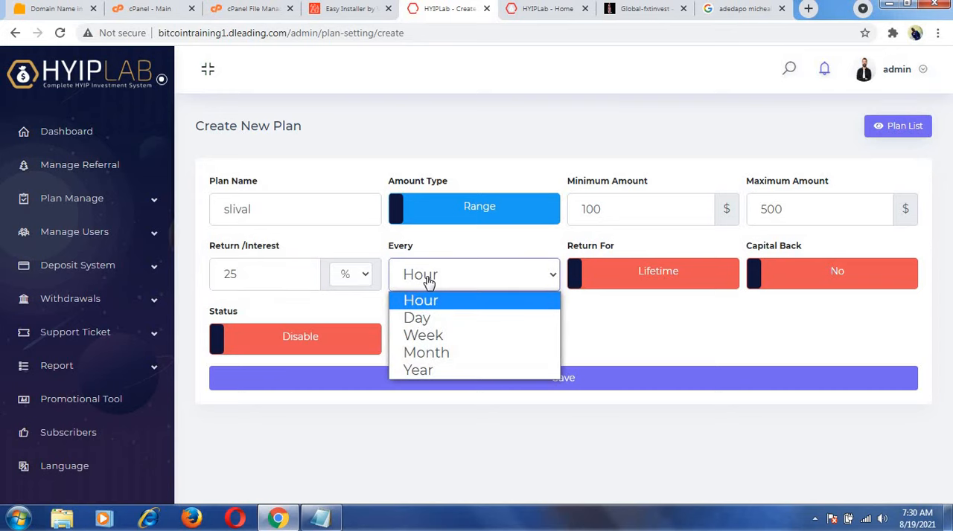
left_click(424, 336)
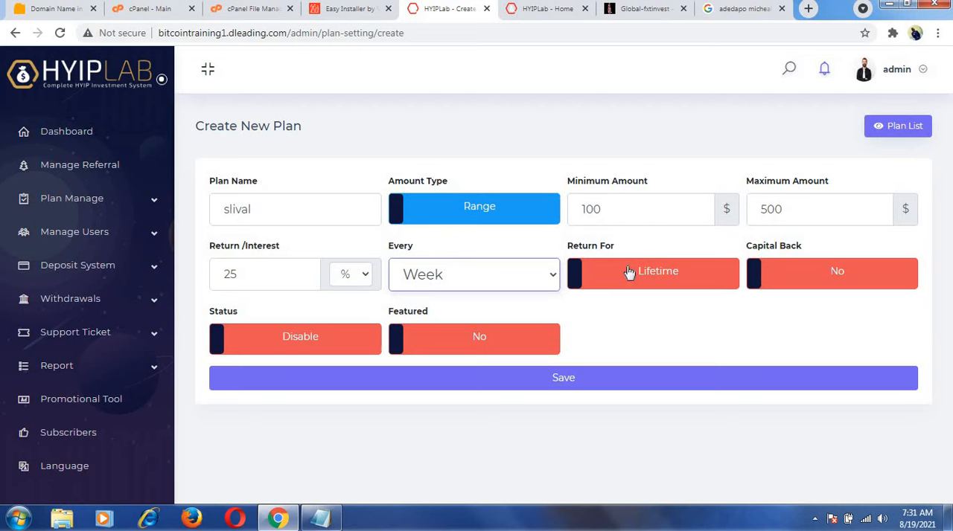
Try the Period setting for Return For and the Yes setting for Capital Back, reverting each to Lifetime and No.
left_click(578, 278)
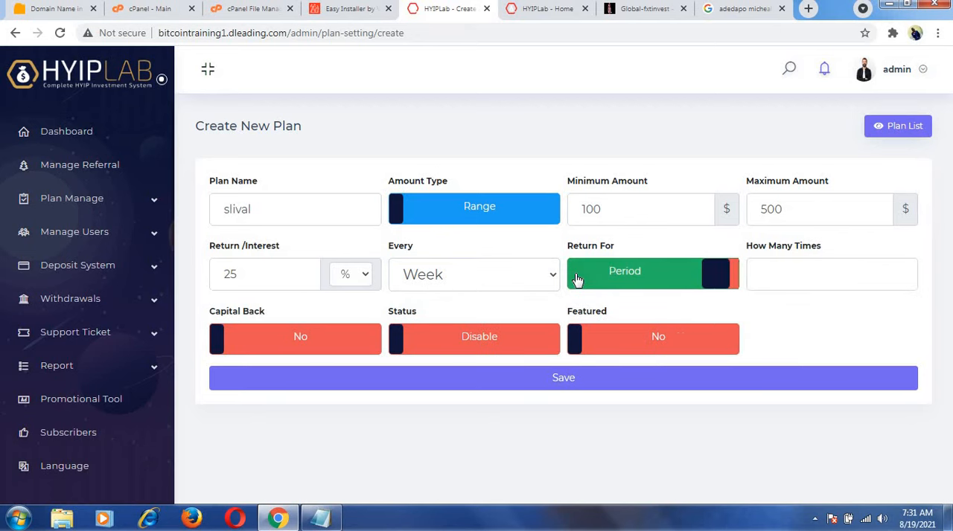
left_click(732, 278)
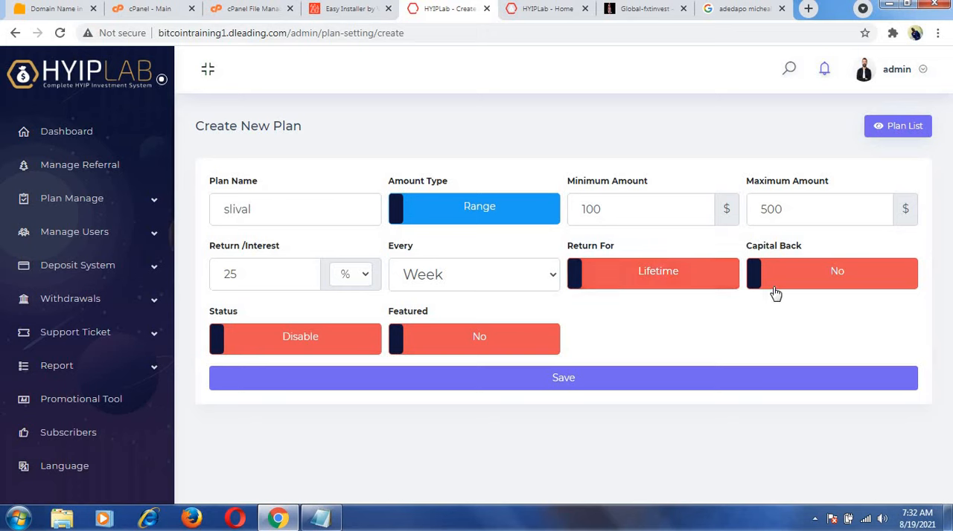
left_click(756, 276)
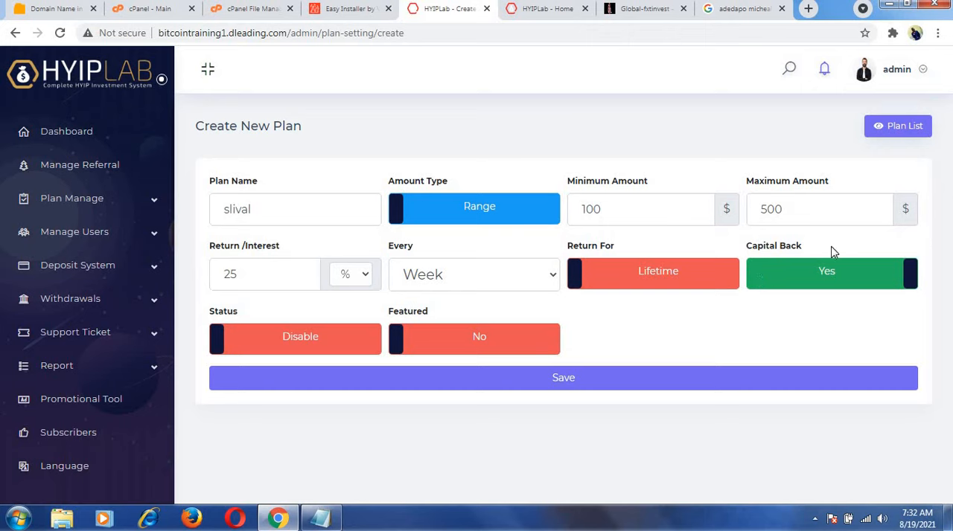
left_click(910, 278)
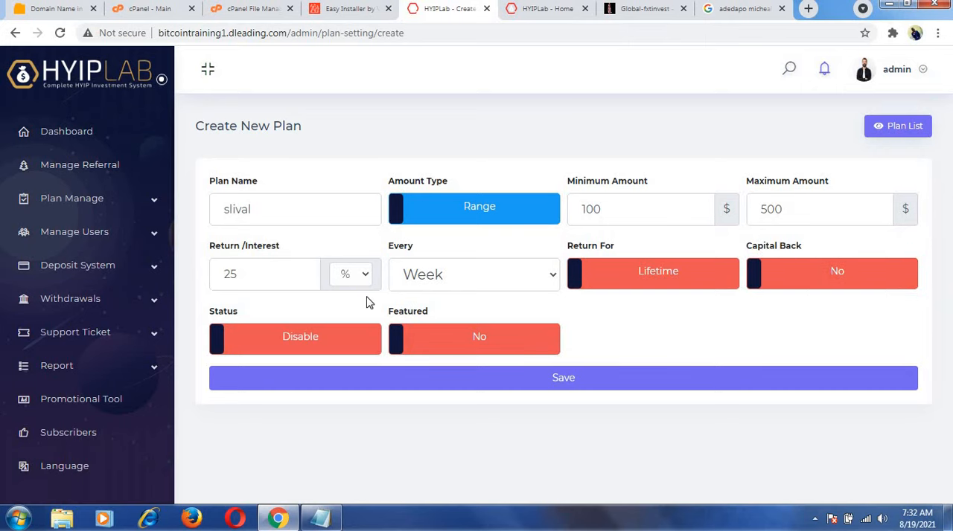
Set the plan's status to Active and Featured to Yes, and save the plan.
left_click(220, 344)
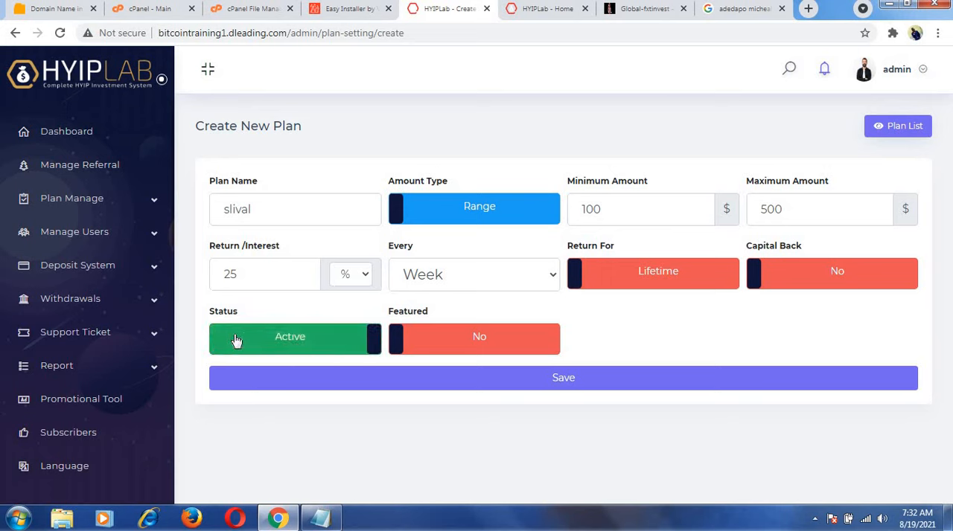
left_click(396, 335)
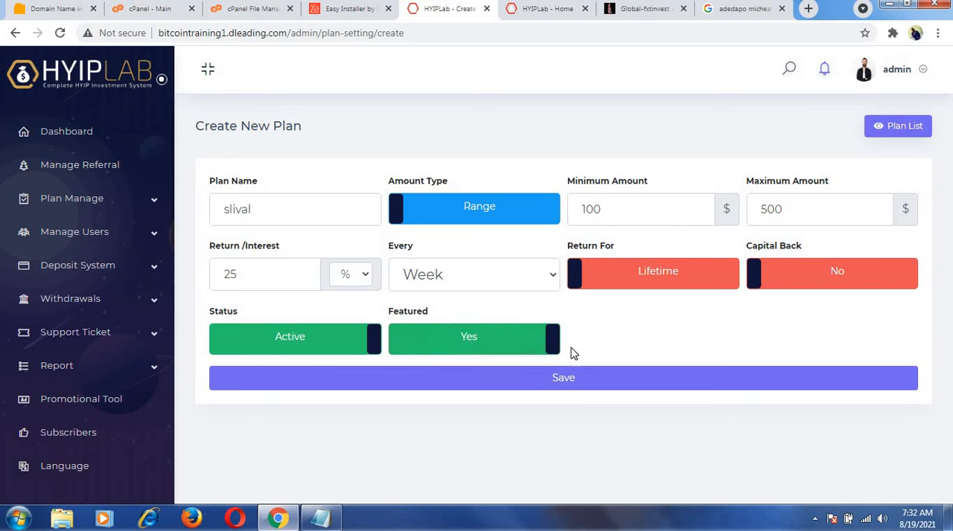
left_click(553, 341)
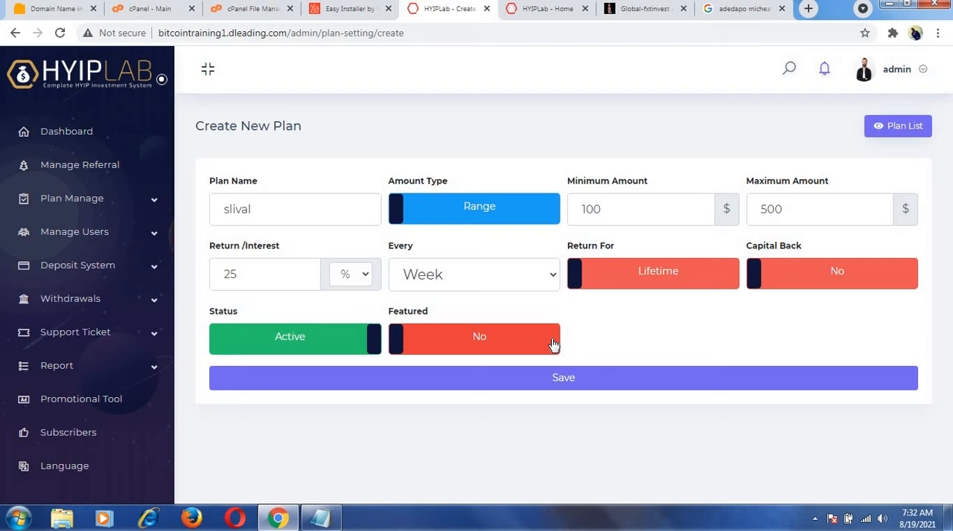
left_click(400, 342)
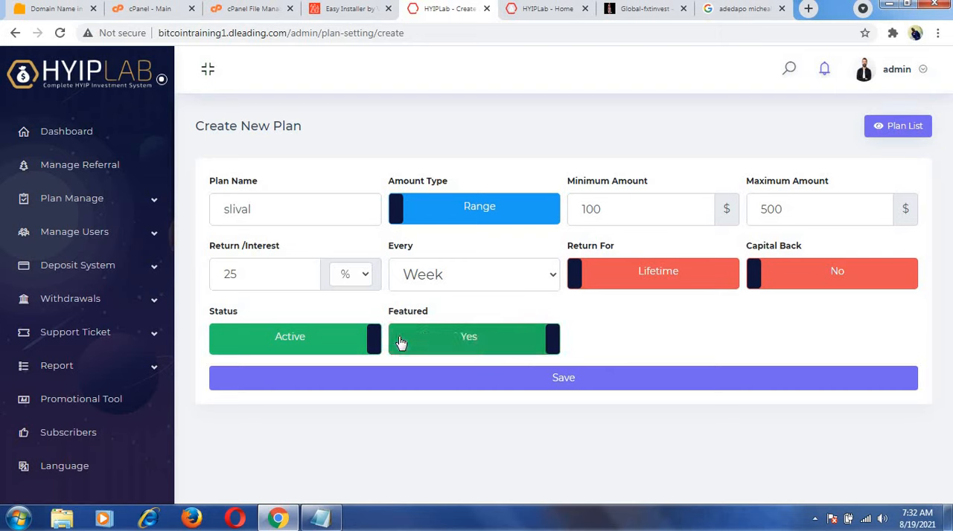
left_click(559, 377)
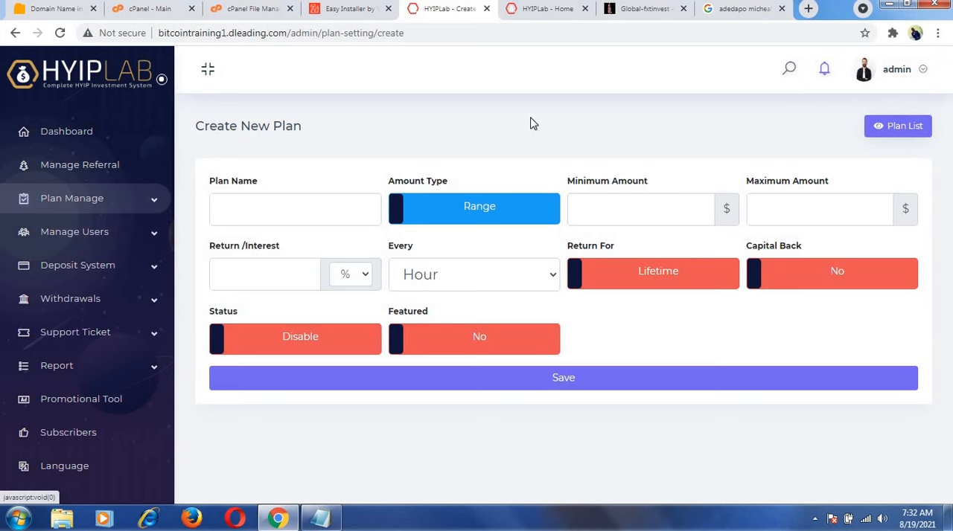
Check the new plan in the plan list and in the Investment Plans section of the reloaded website home page.
left_click(905, 127)
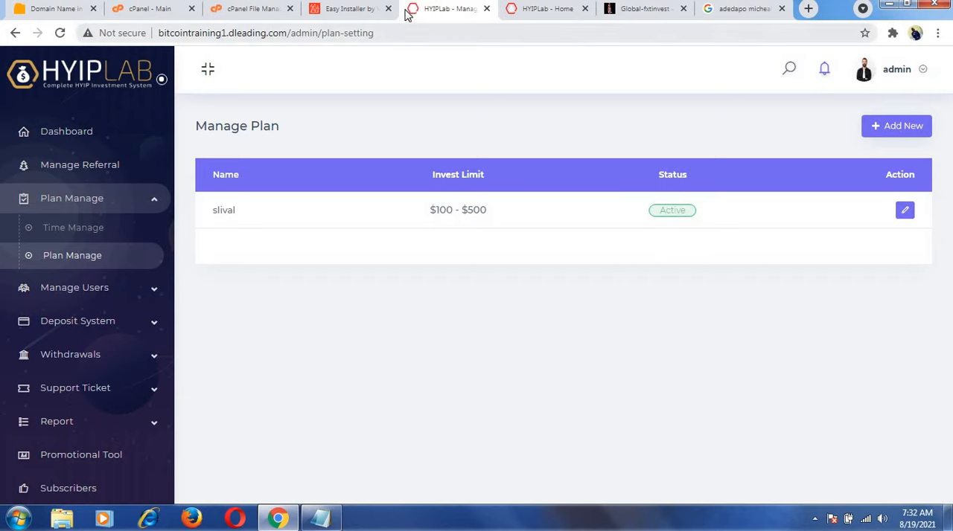
left_click(530, 10)
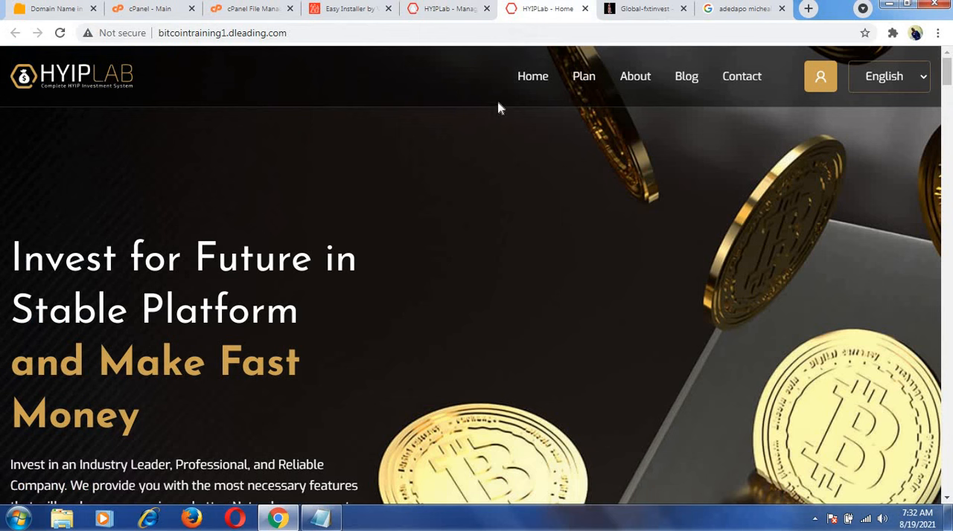
key("F5")
left_click_drag(948, 70, 930, 139)
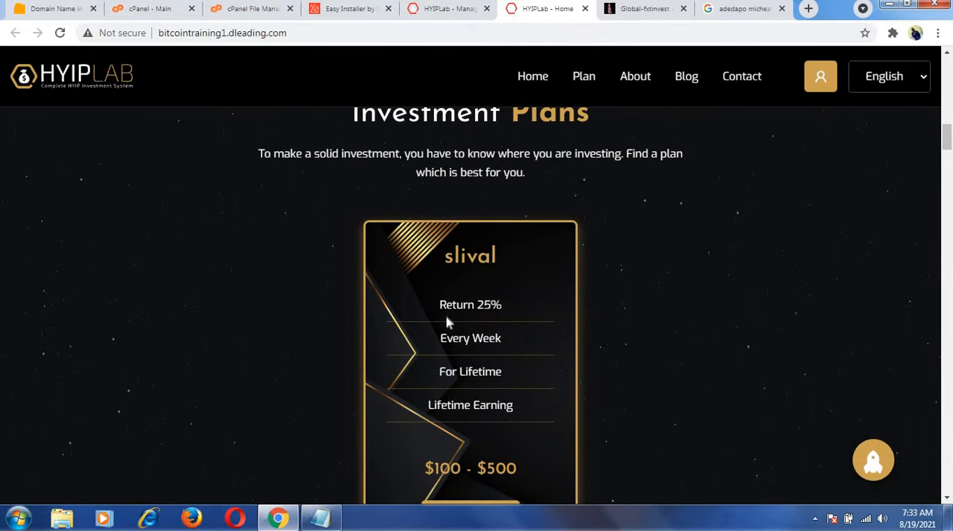
Start a new investment plan named gold with an amount range of $500 to $1000, using the reference site's packages as a guide.
left_click(633, 9)
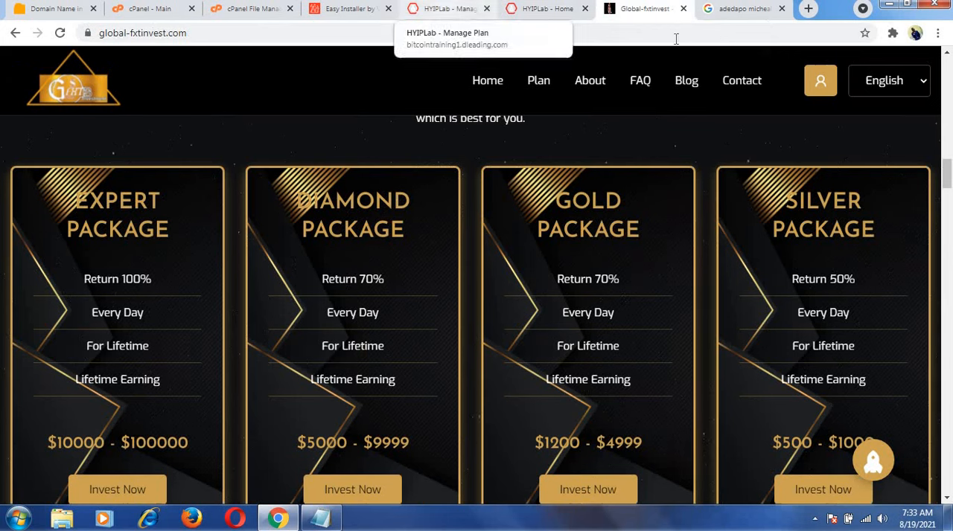
left_click(469, 9)
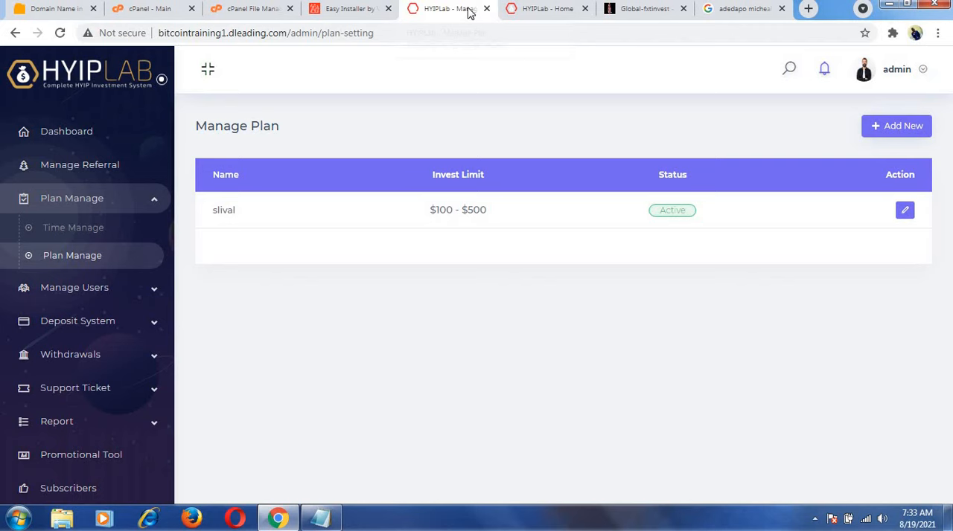
left_click(910, 126)
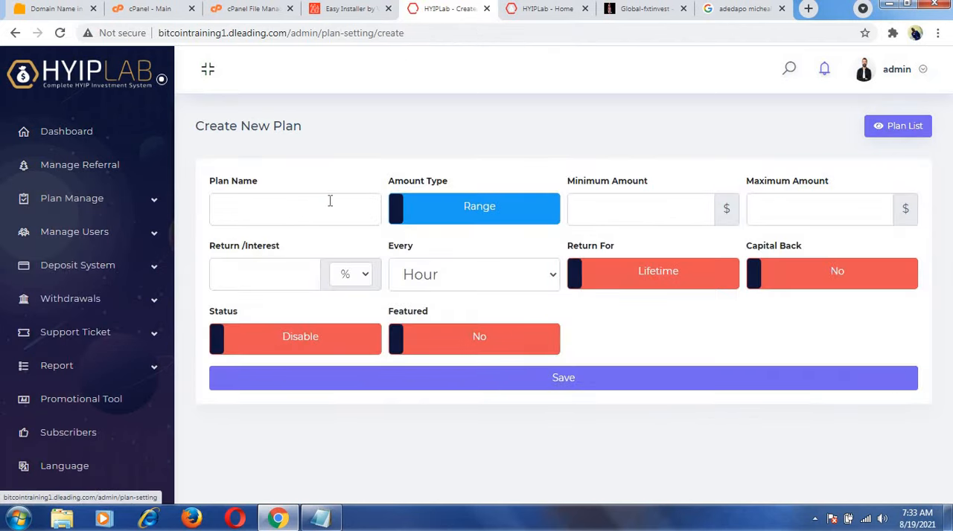
left_click(325, 212)
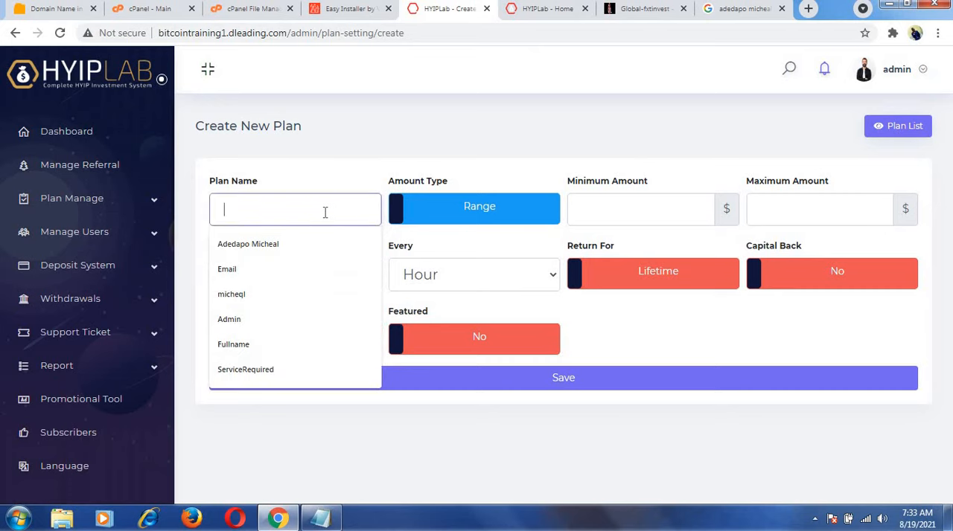
type("gold")
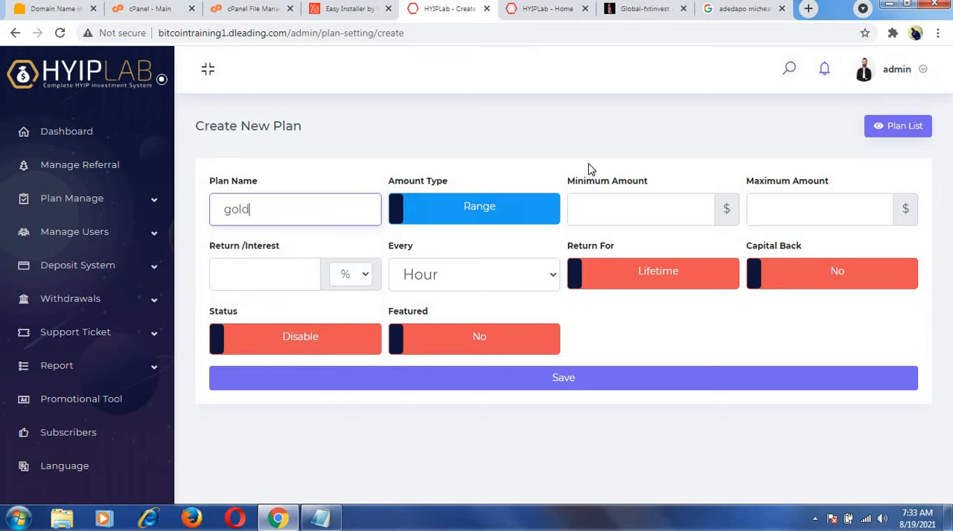
left_click(601, 212)
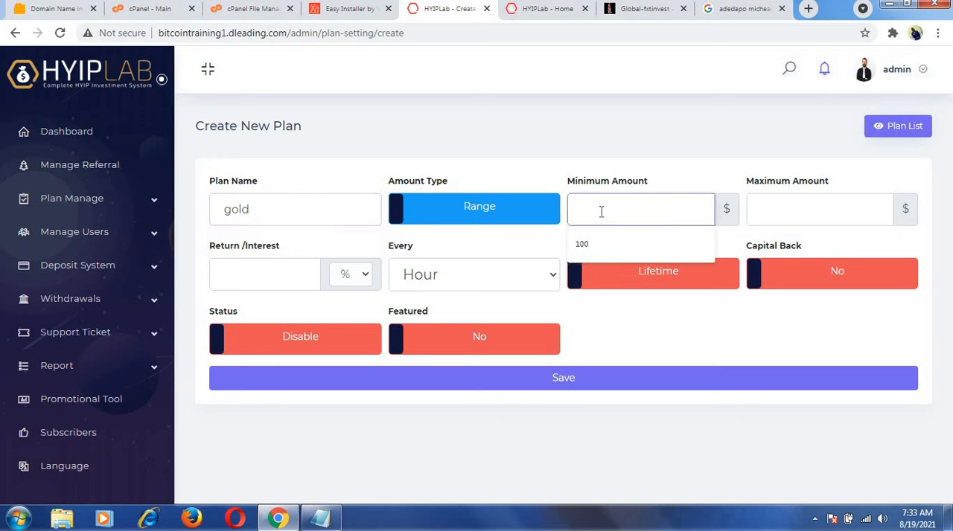
type("6")
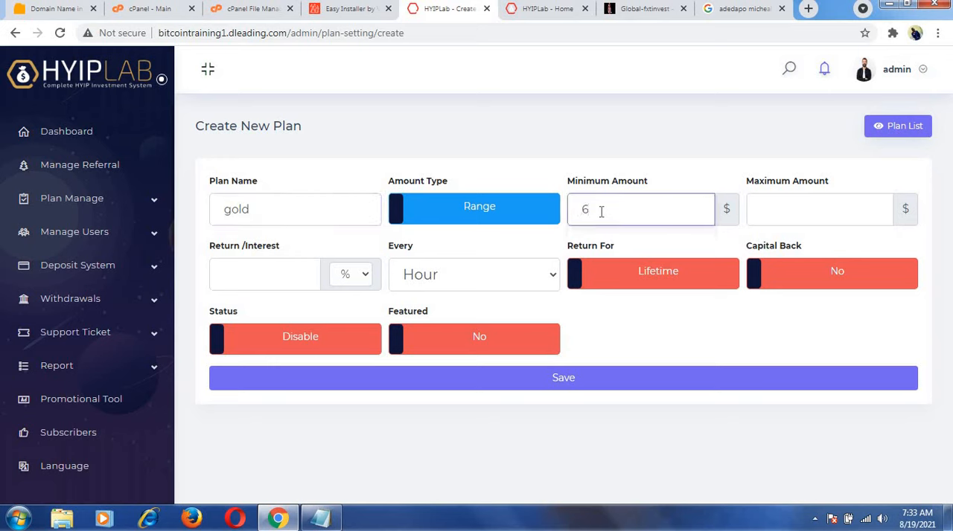
key("BackSpace")
type("500")
left_click(794, 216)
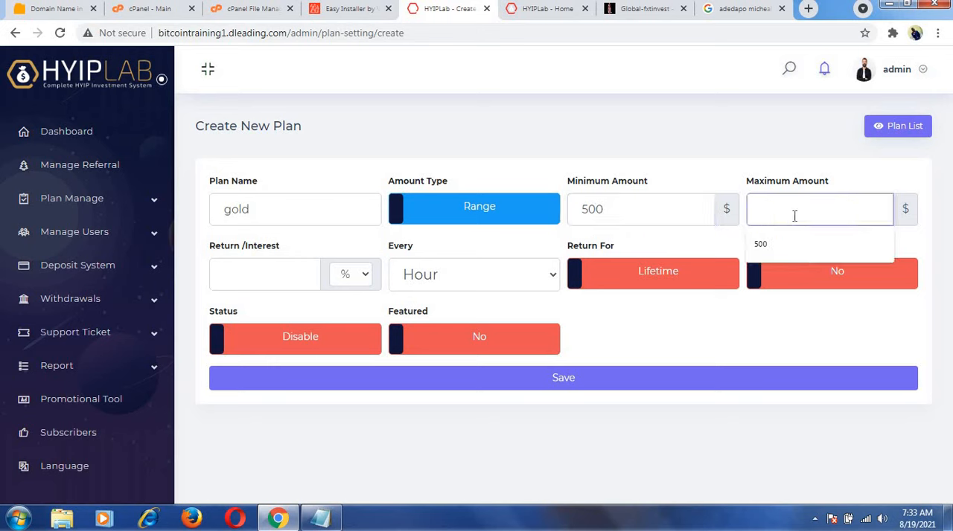
type("1000")
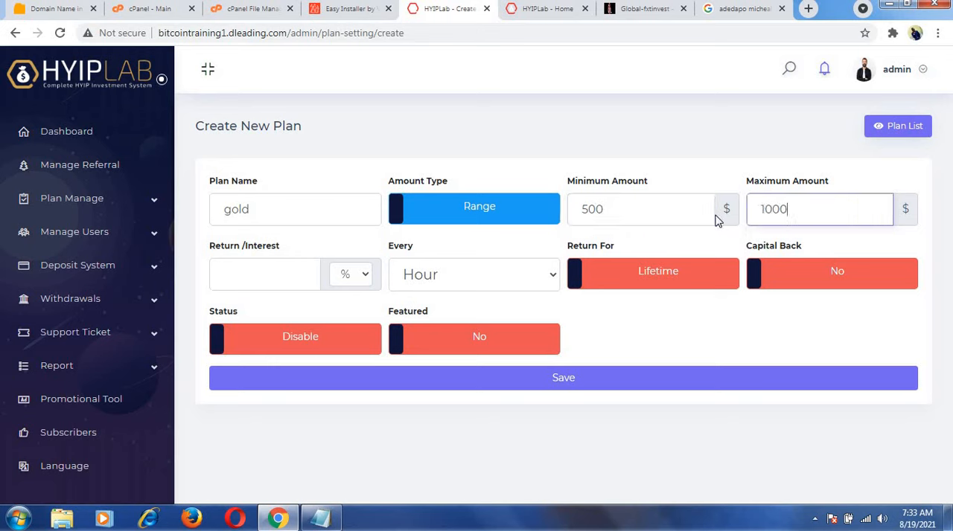
Set the gold plan's return to 50% every week.
left_click(267, 273)
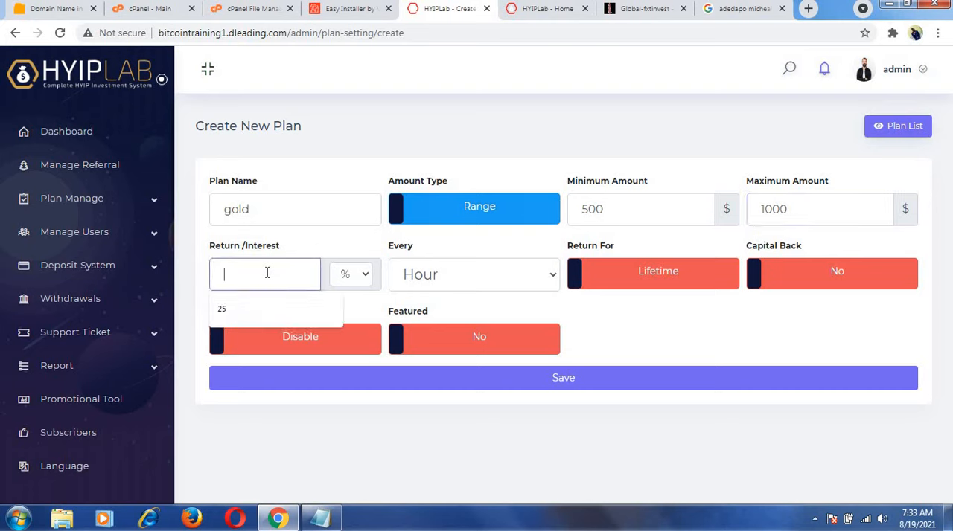
type("50")
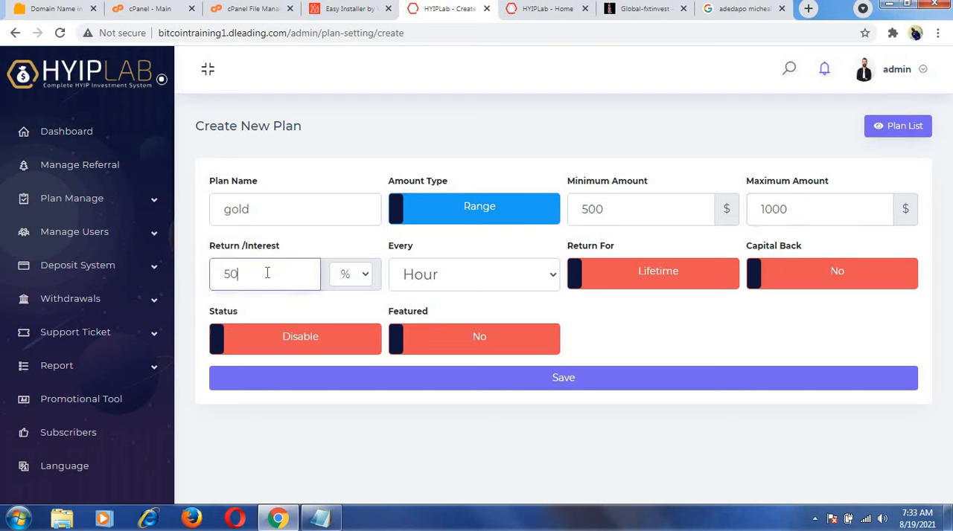
left_click(546, 277)
left_click(475, 342)
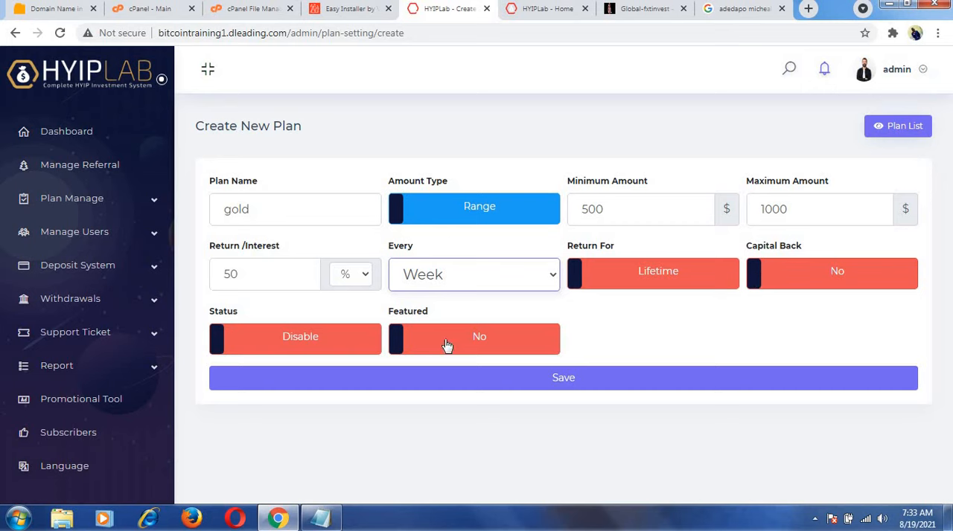
Set the gold plan's status to Active and Featured to Yes, and save the plan.
left_click(215, 342)
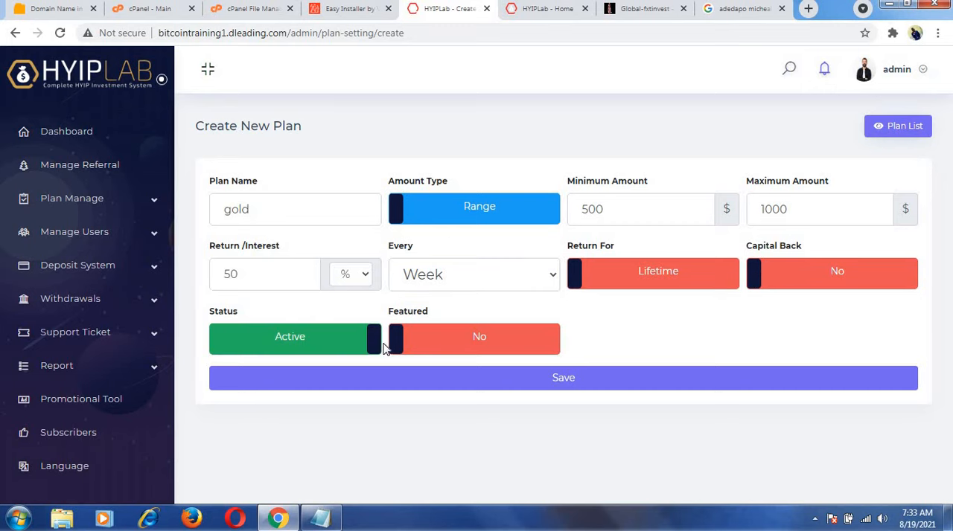
left_click(397, 348)
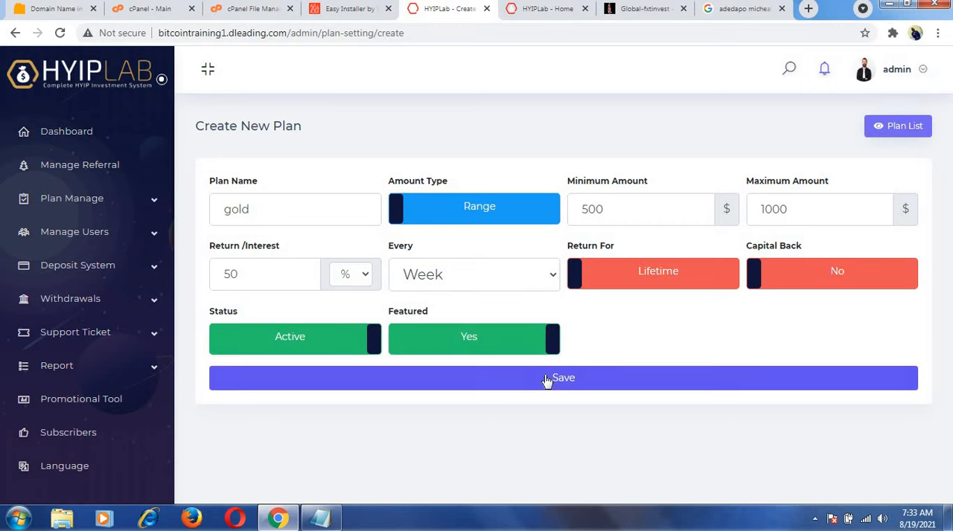
left_click(546, 378)
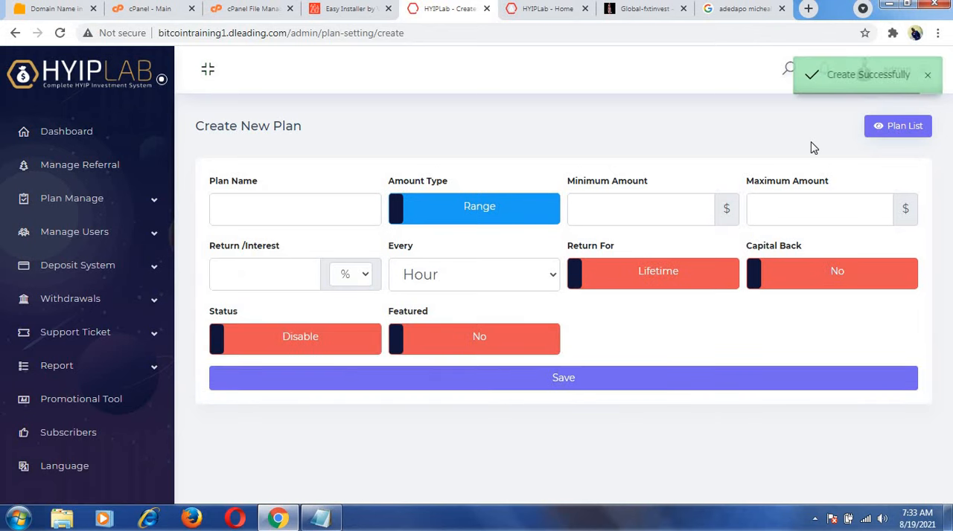
Start another new plan named diamond with a minimum amount of $1000 and a maximum amount of $2000.
left_click(898, 125)
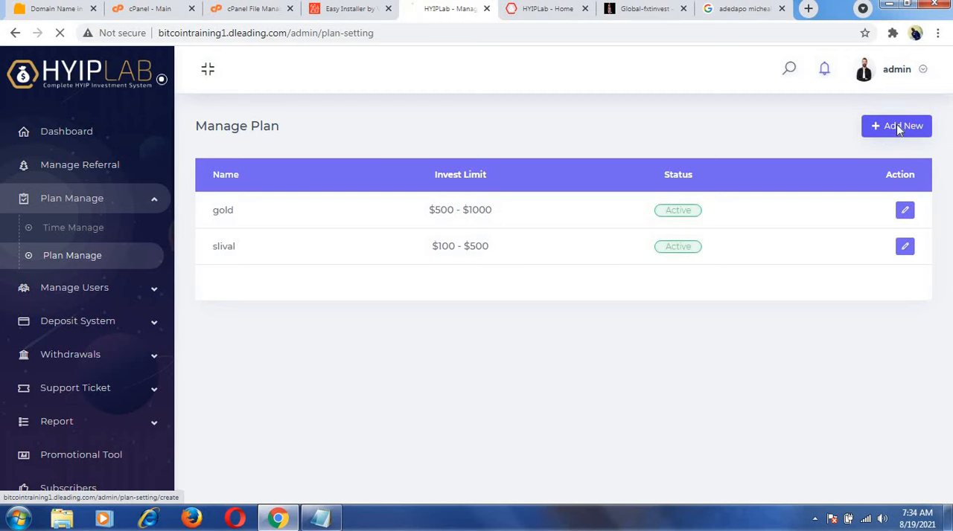
left_click(896, 126)
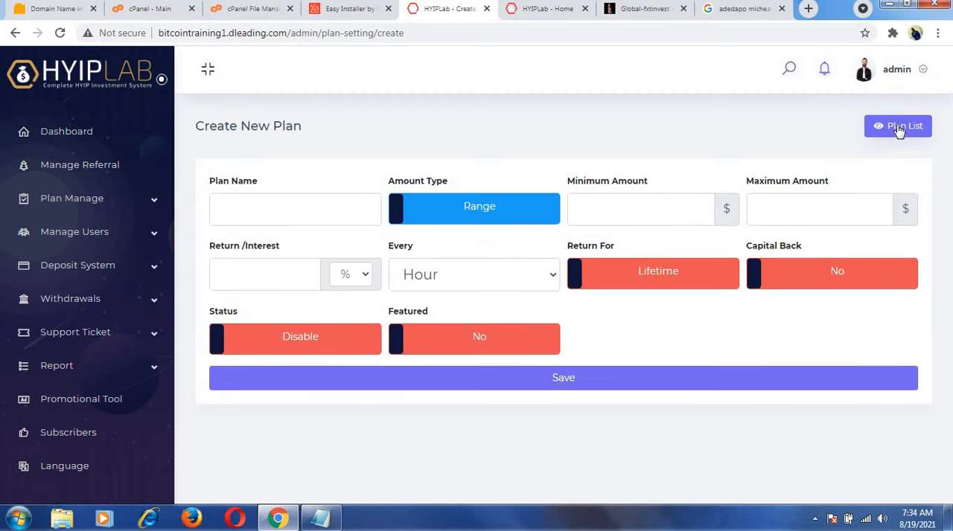
left_click(289, 210)
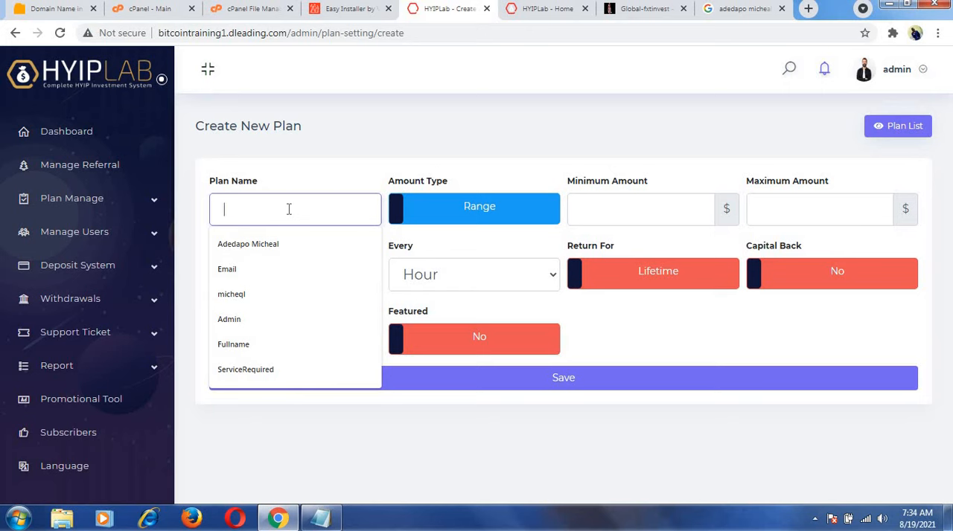
type("dia")
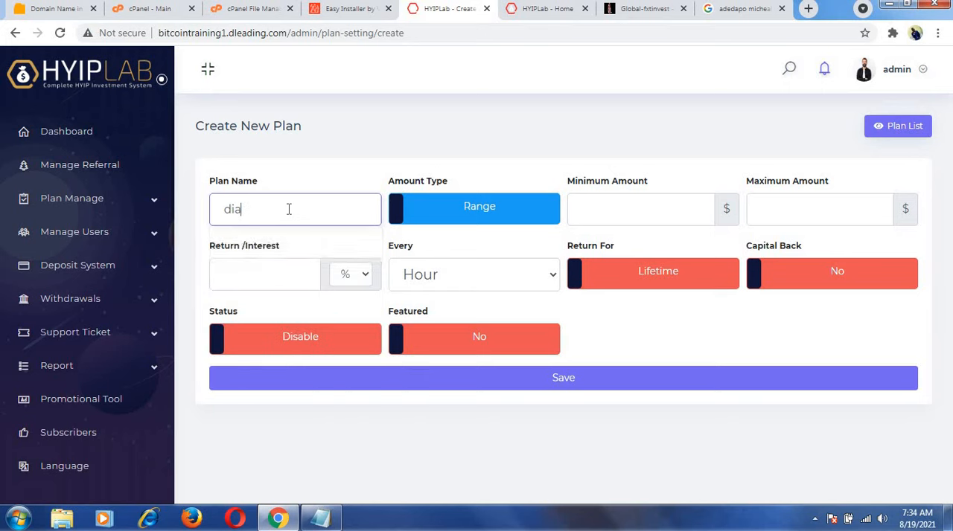
type("mond")
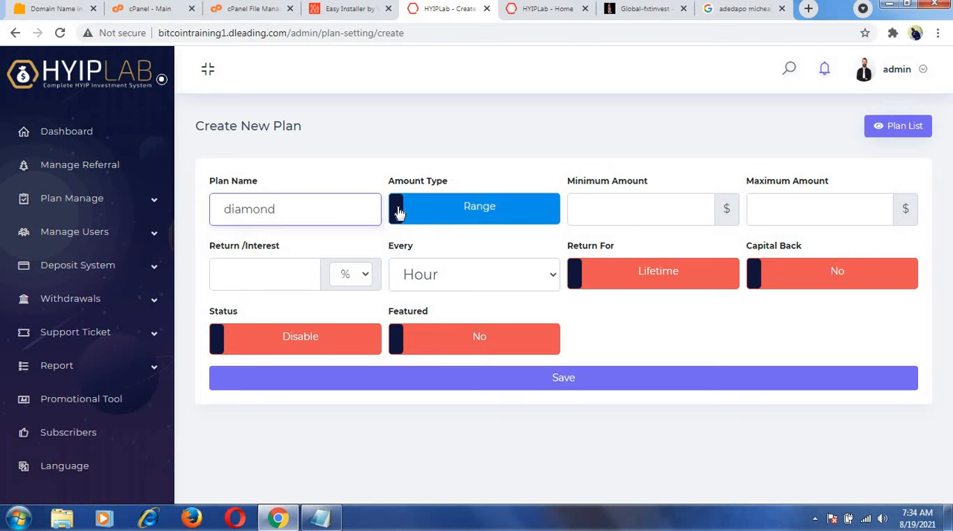
left_click(584, 215)
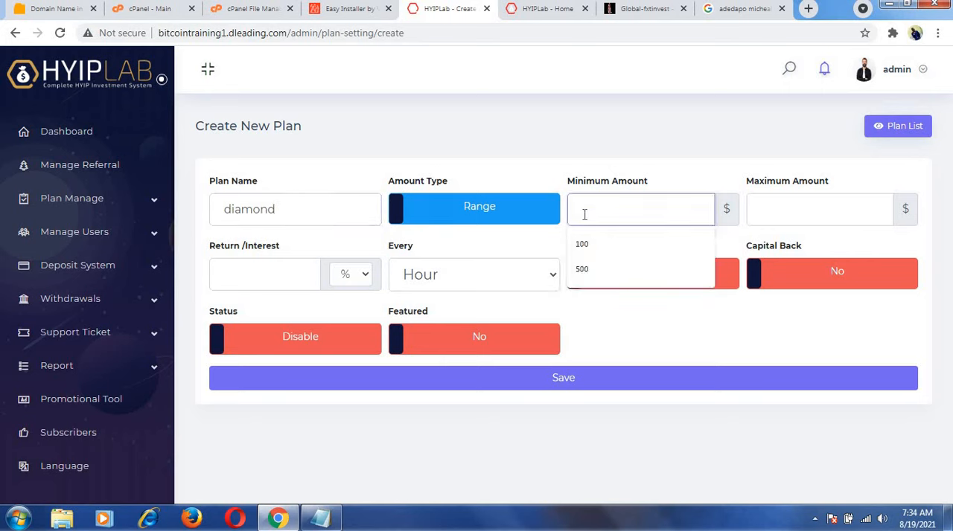
type("1000")
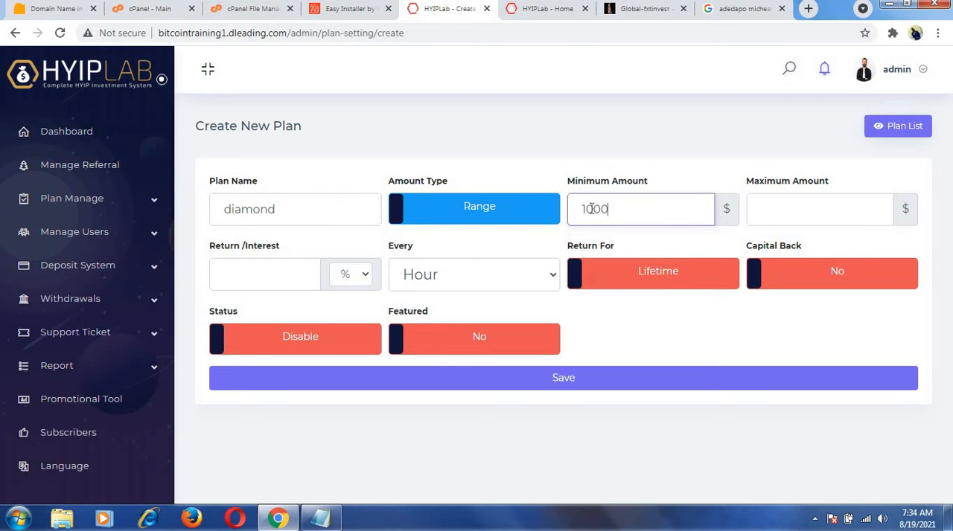
left_click(769, 207)
type("2000")
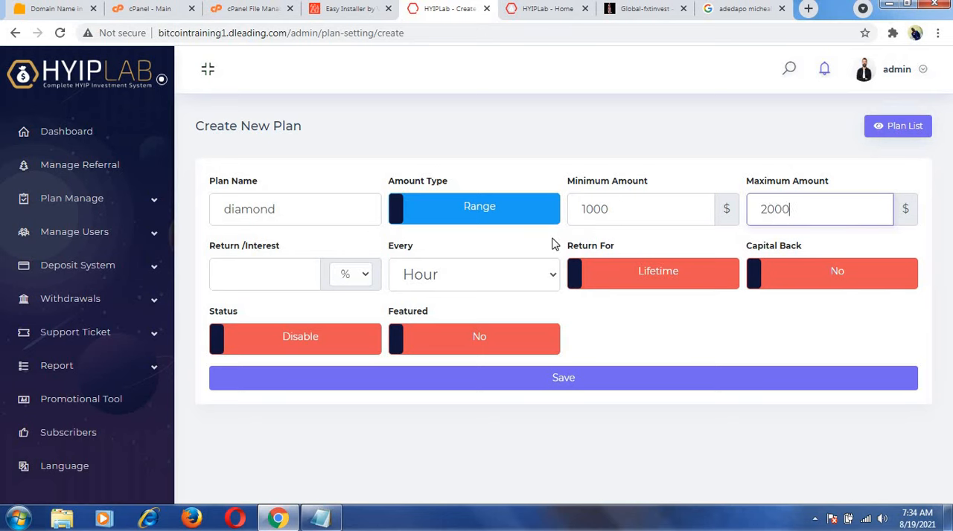
Set the diamond plan's return to 75% every week.
left_click(279, 278)
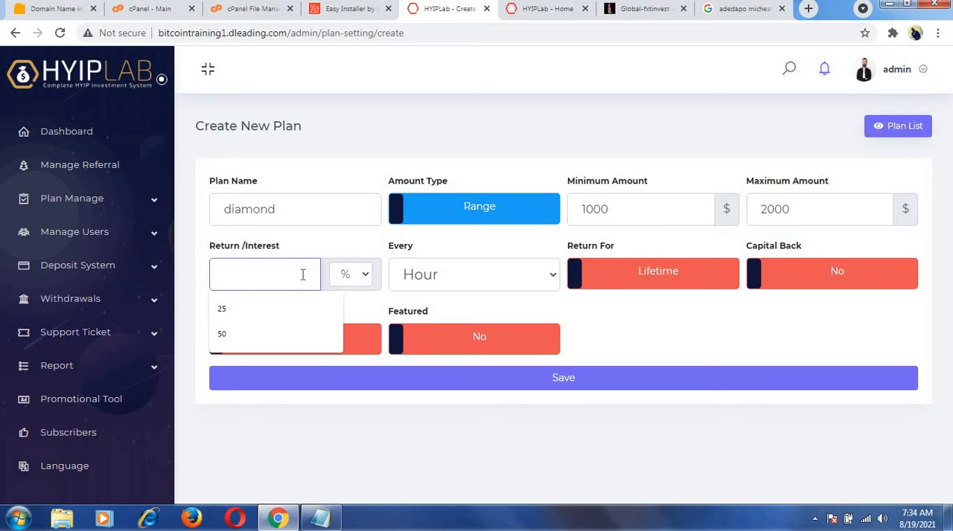
type("755")
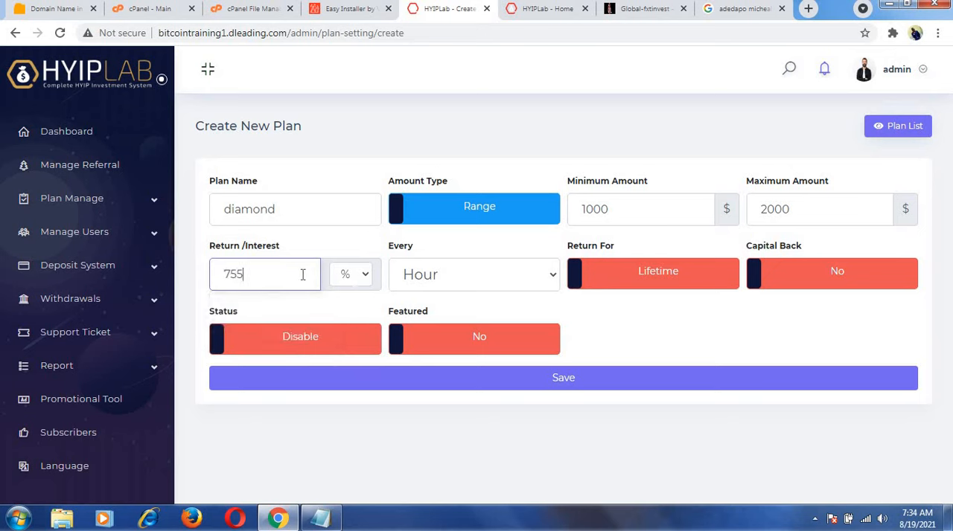
key("BackSpace")
left_click(503, 277)
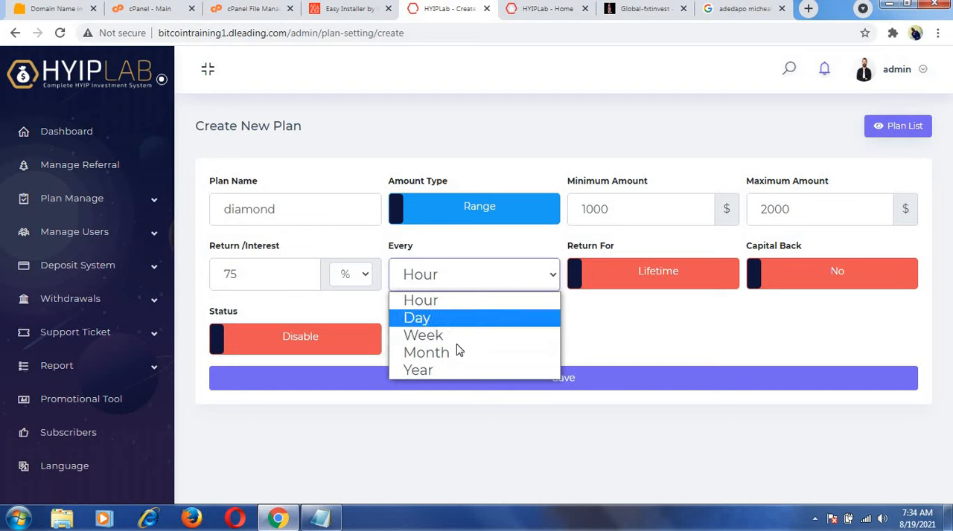
left_click(456, 336)
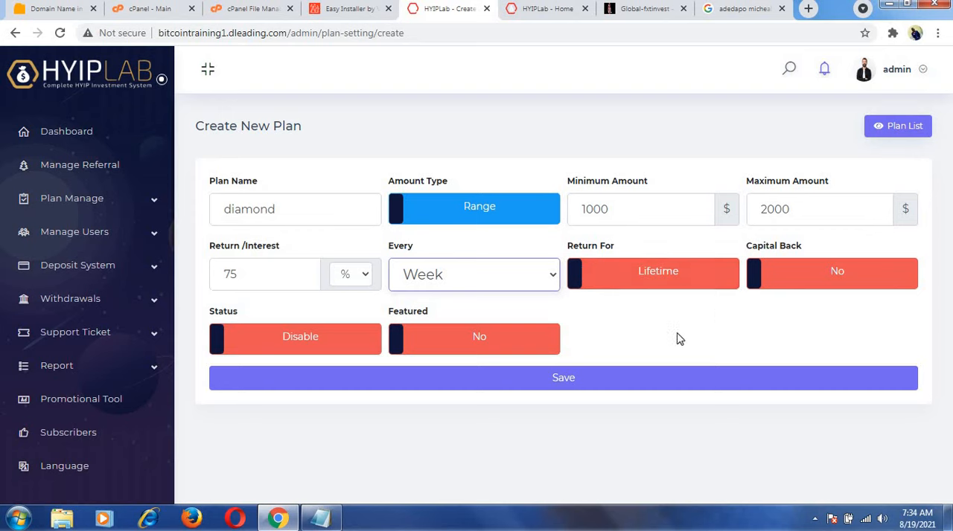
Make the diamond plan Active and Featured, and save it.
left_click(227, 344)
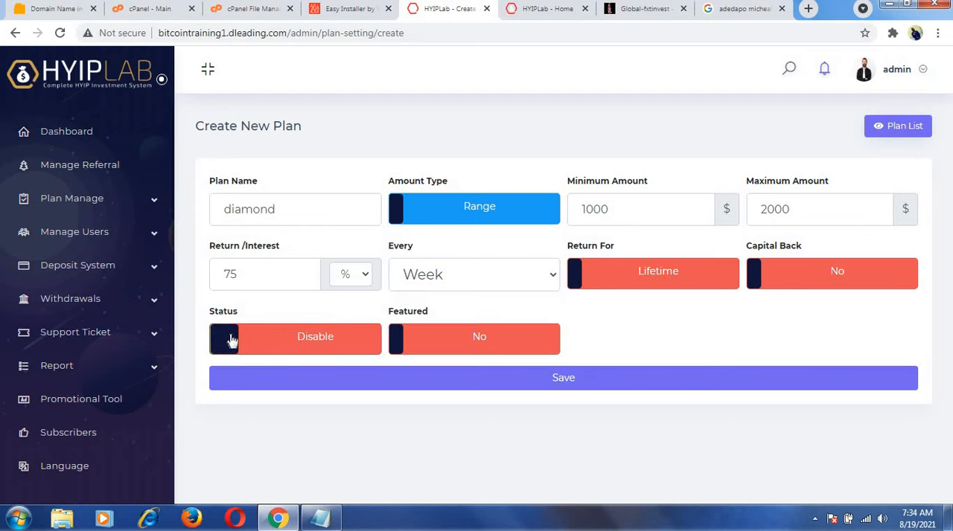
left_click(400, 342)
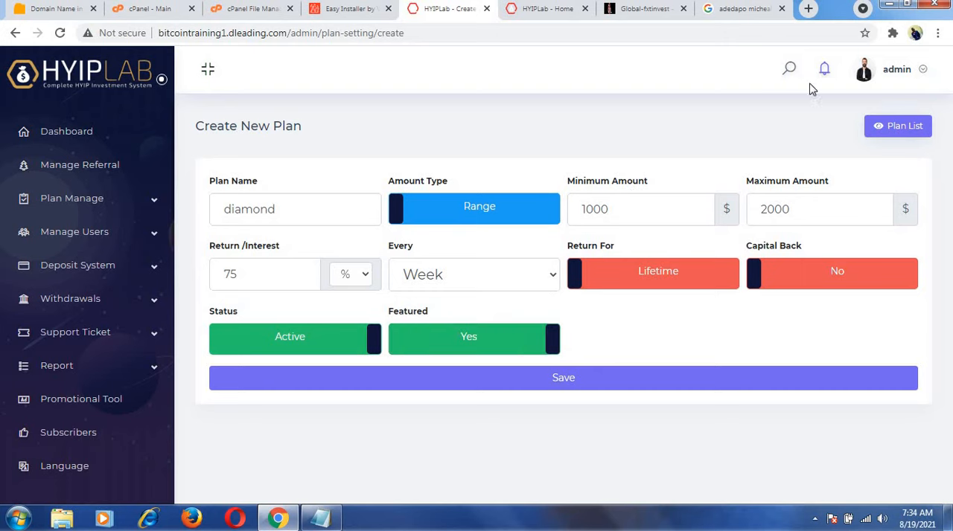
left_click(555, 378)
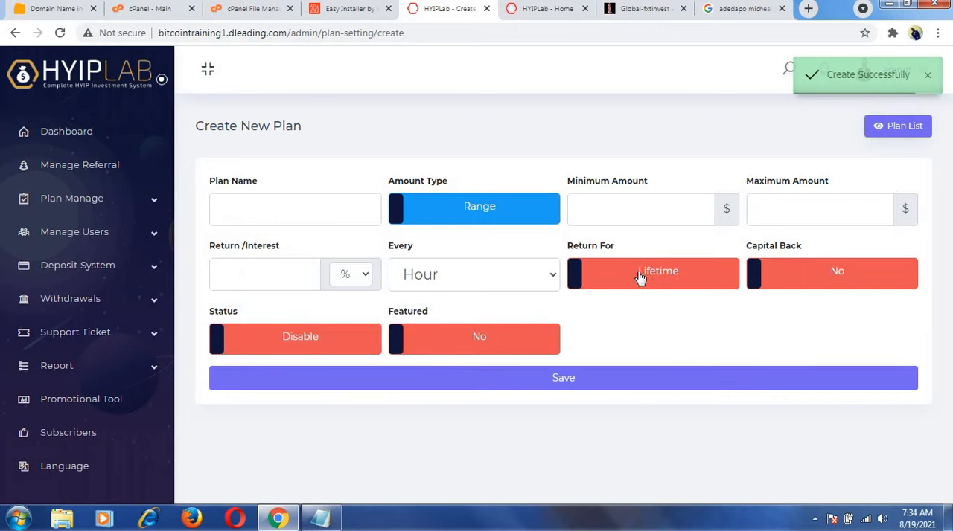
Check the plans in the plan list and admin dashboard, and reload the website home page.
left_click(914, 126)
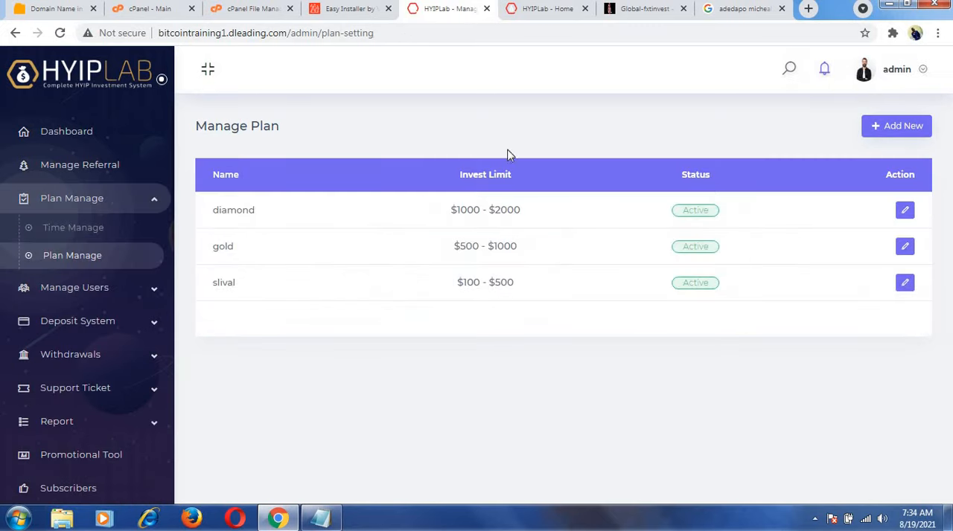
left_click(64, 140)
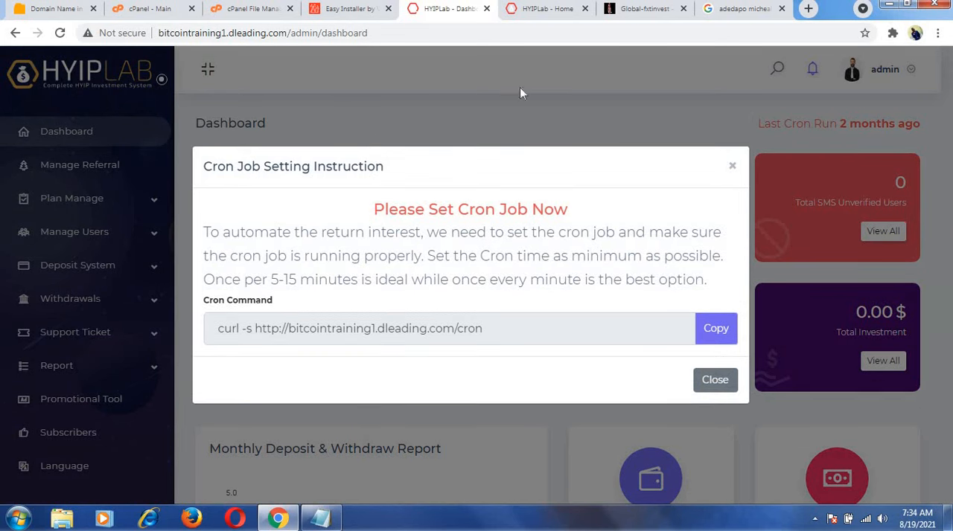
left_click(732, 168)
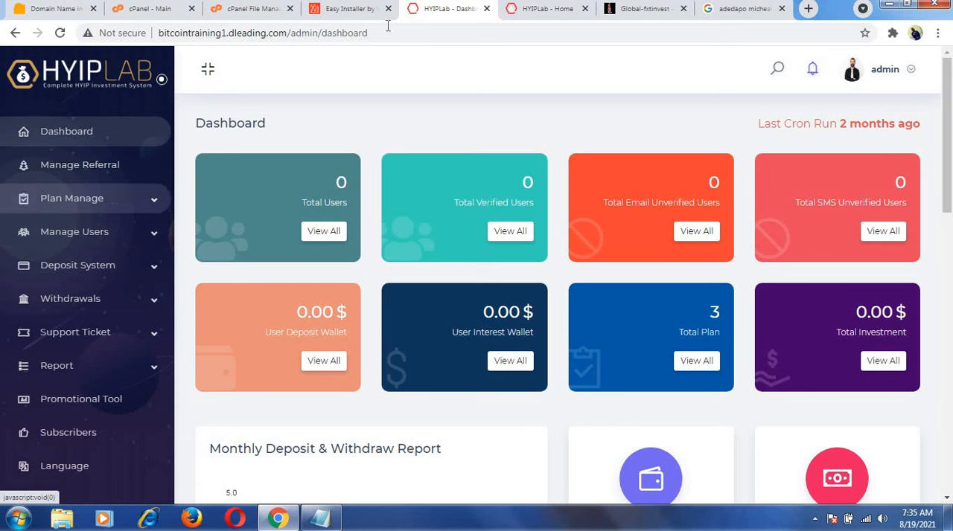
left_click(541, 9)
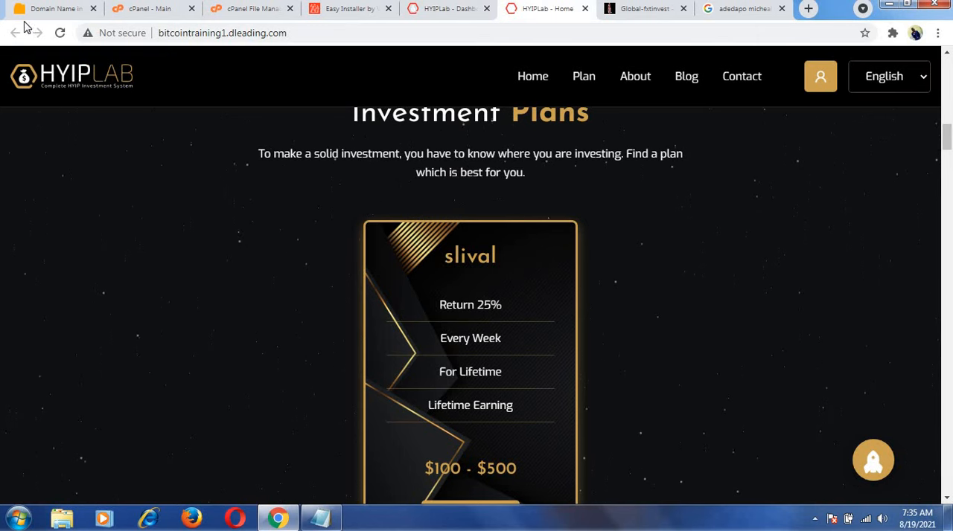
left_click(61, 33)
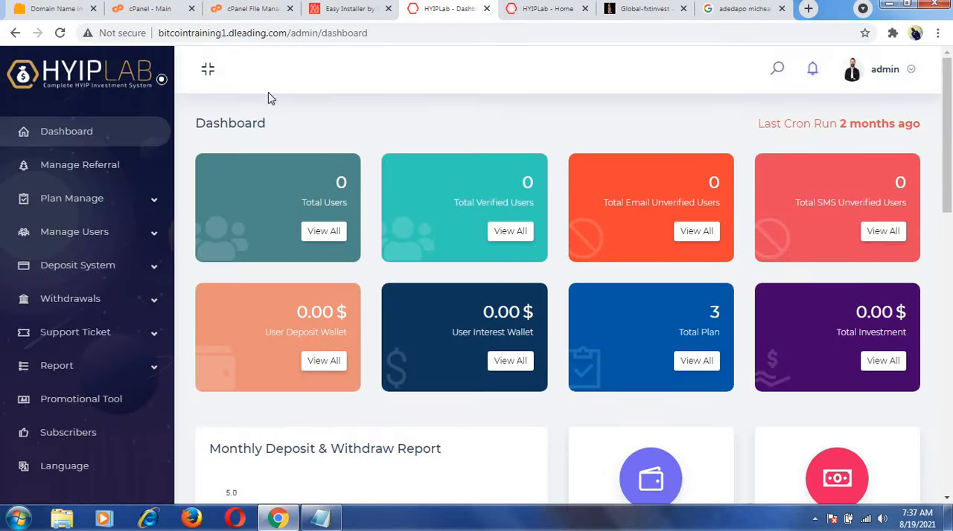
Open the deposit system's automatic payment gateways.
left_click(76, 209)
left_click(77, 209)
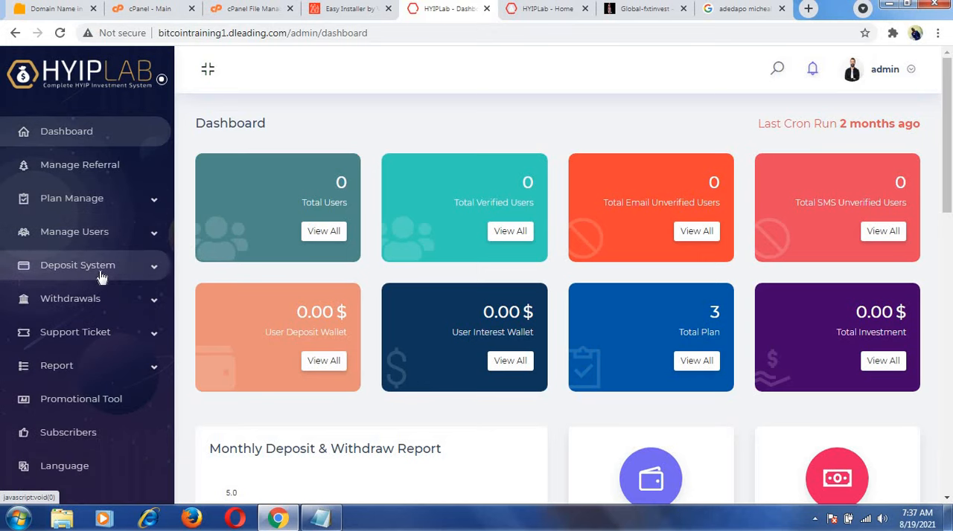
left_click(102, 277)
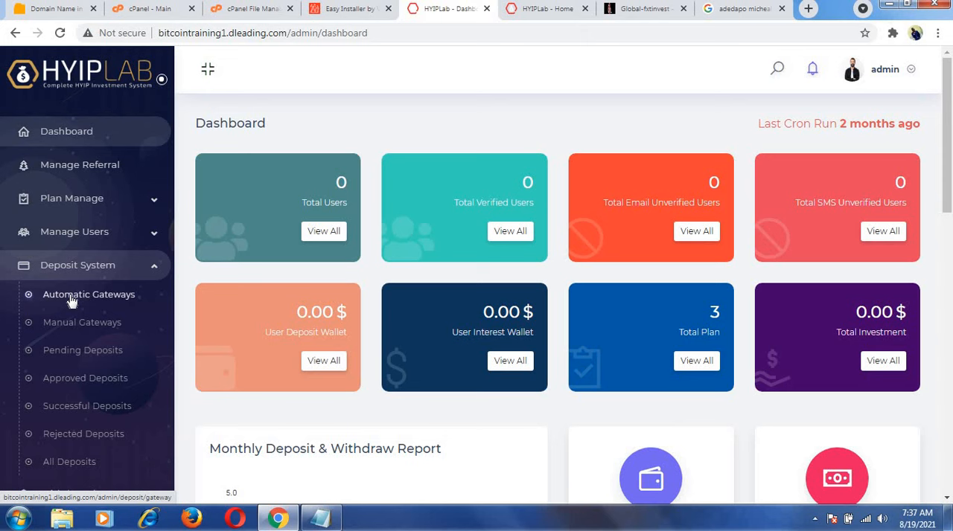
left_click(69, 295)
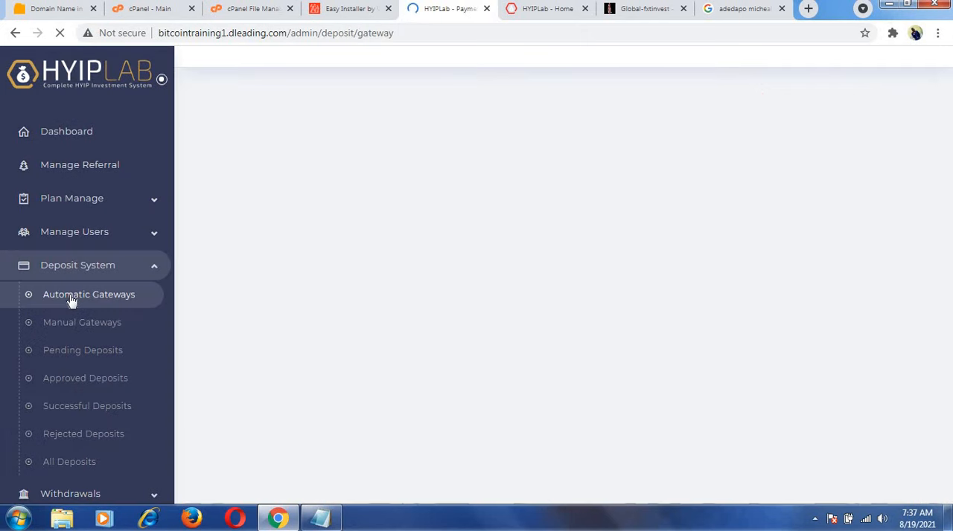
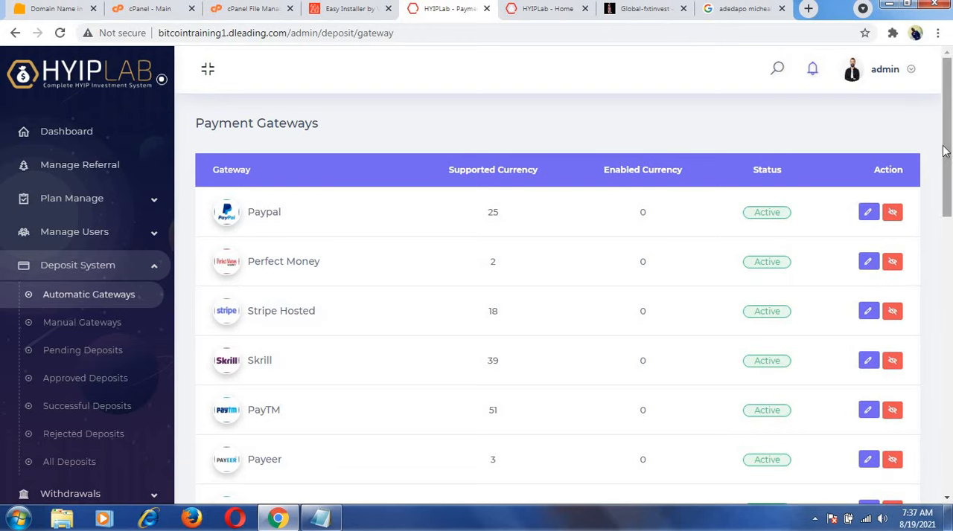
Look through the admin payment gateway list and the investment plans and payment gateways on the website home page.
left_click_drag(949, 156, 948, 447)
left_click_drag(950, 394, 948, 156)
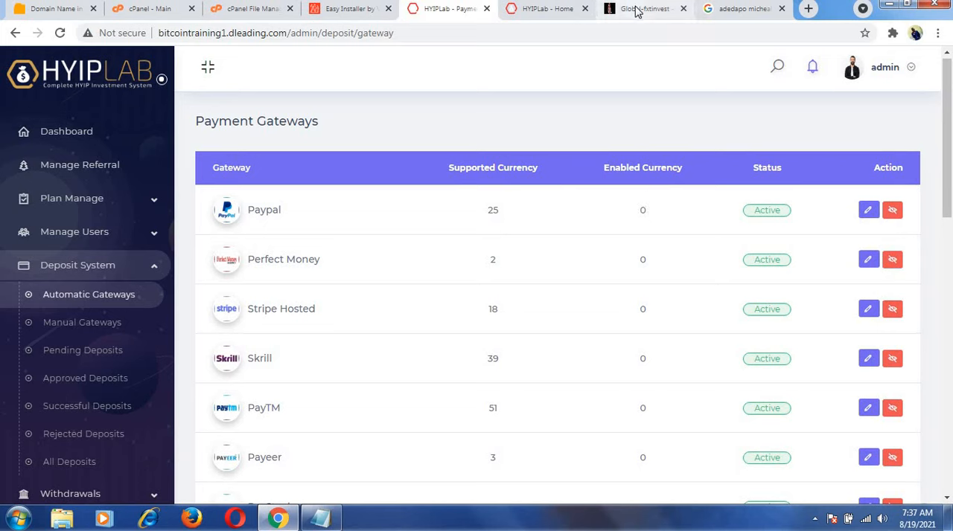
left_click(548, 10)
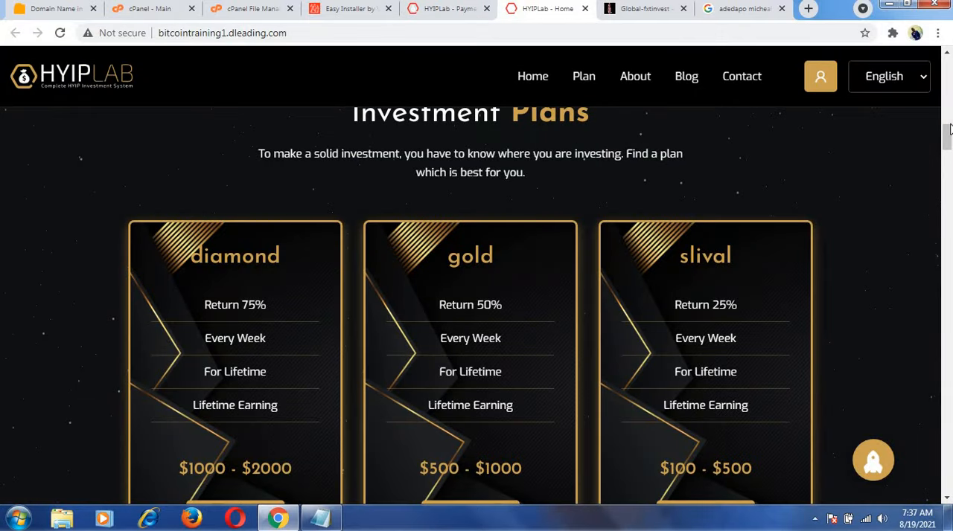
left_click_drag(948, 187, 949, 430)
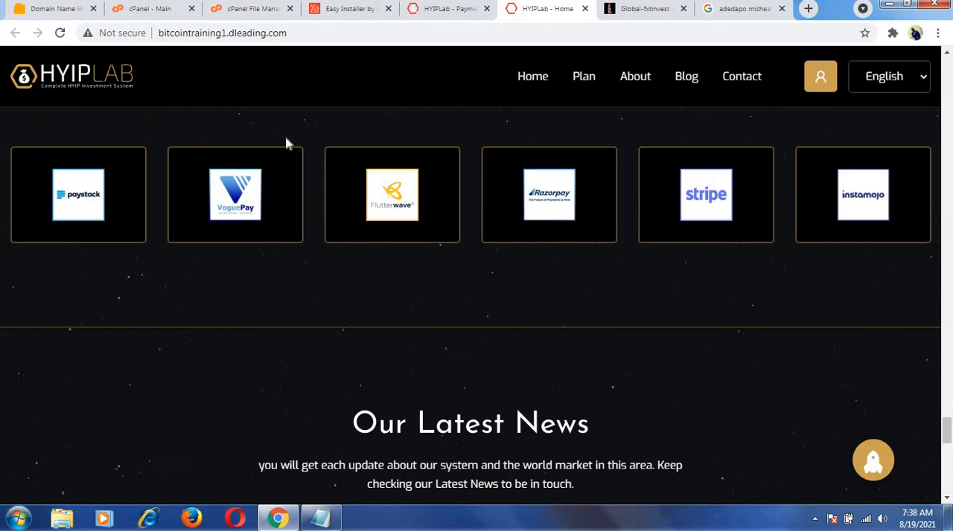
Disable the Paypal payment gateway in the admin panel.
left_click(447, 9)
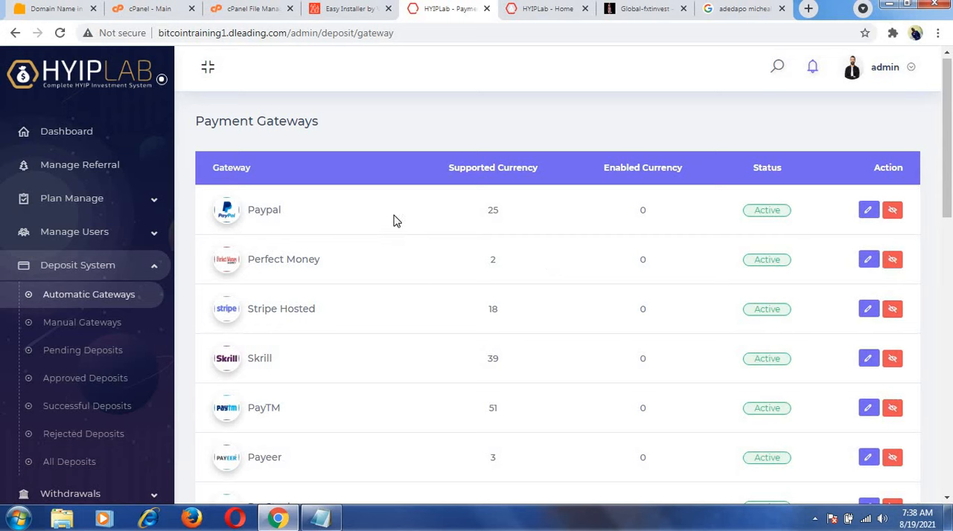
left_click(893, 211)
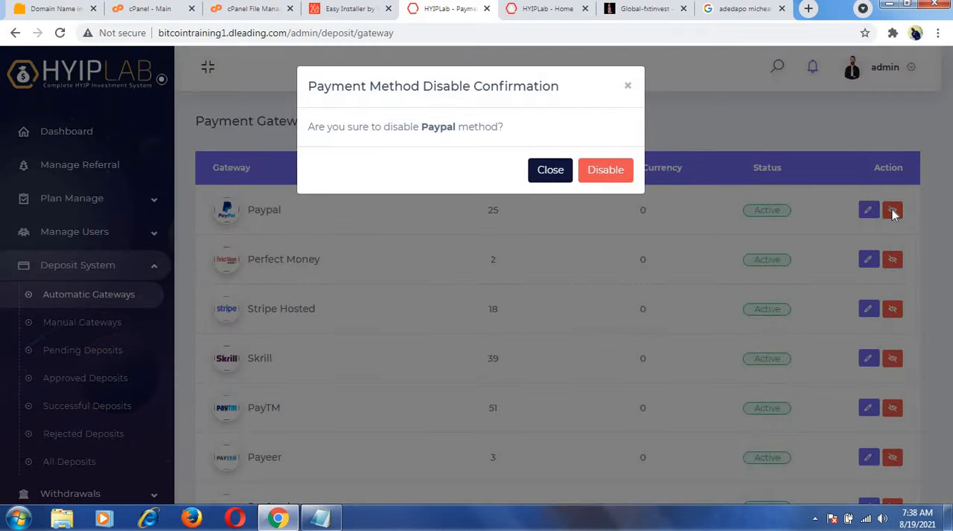
left_click(593, 173)
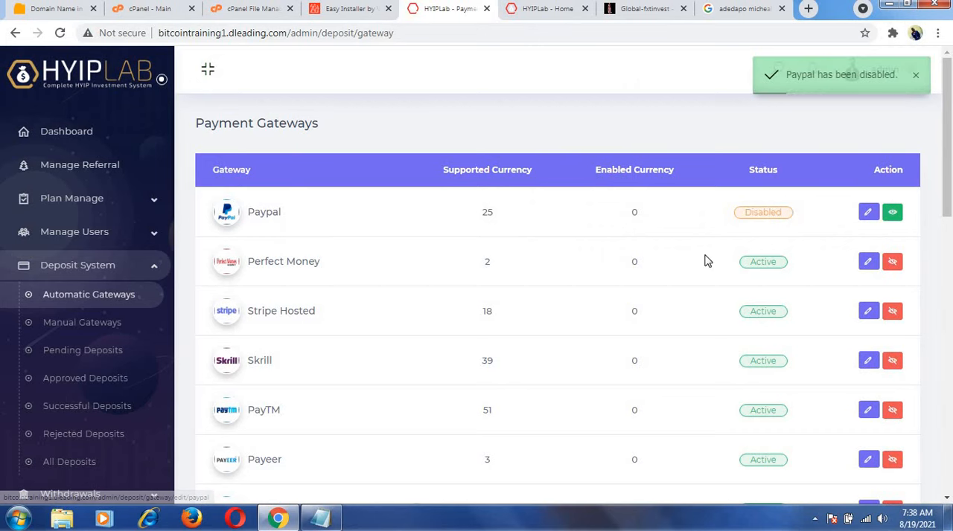
Open the Perfect Money gateway for editing and add USD as a new currency.
left_click(868, 262)
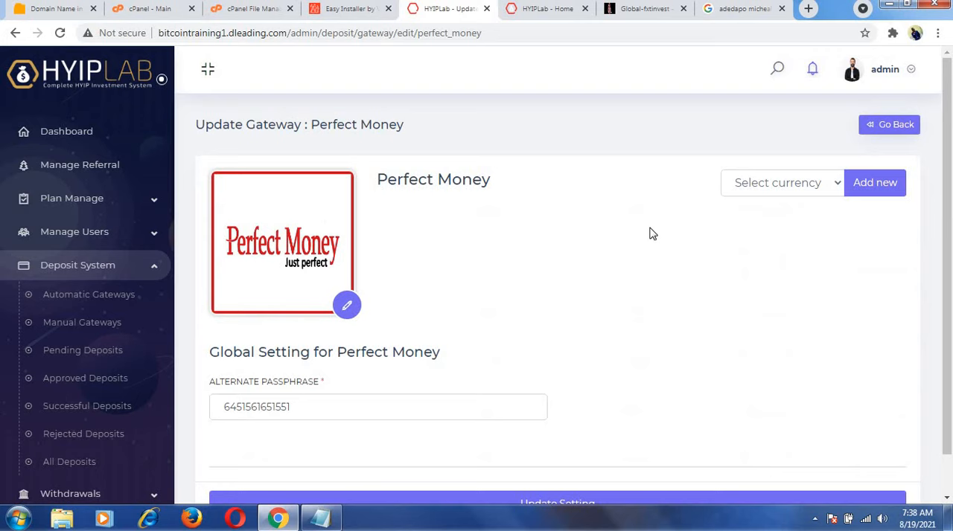
left_click(831, 186)
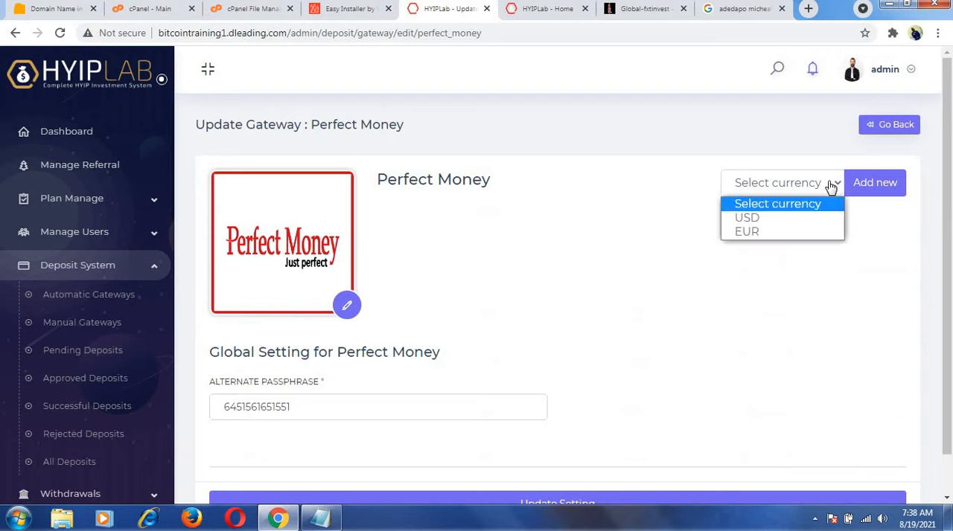
left_click(783, 225)
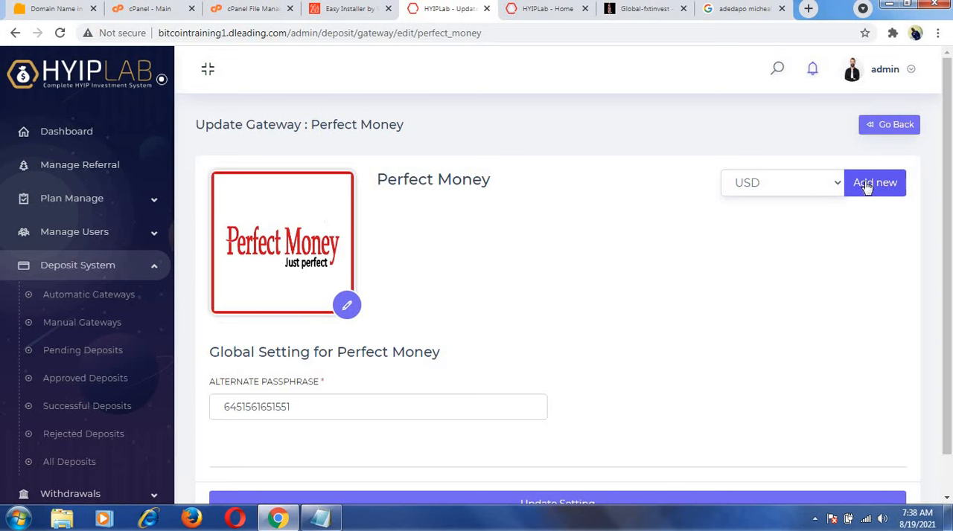
left_click(866, 186)
scroll(864, 185, "down", 5)
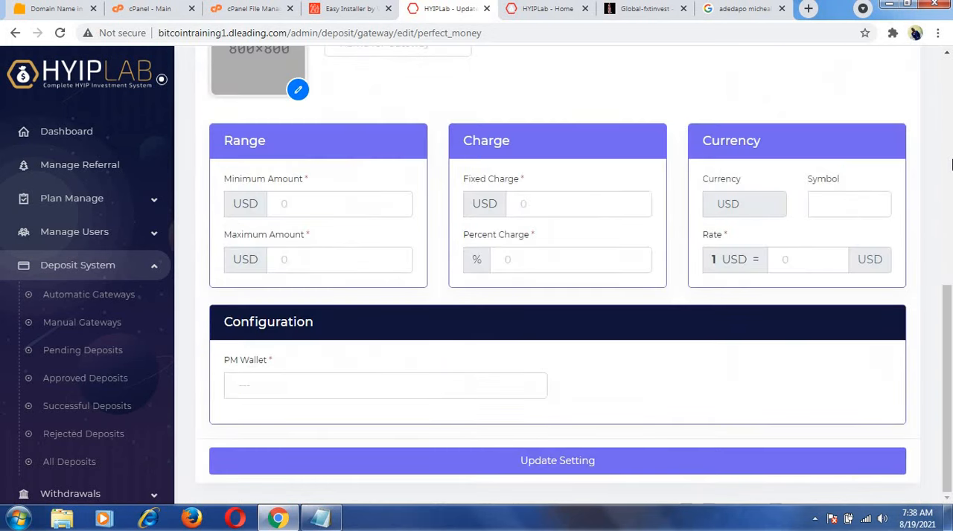
Delete one character from the alternate passphrase in Perfect Money's global settings.
left_click_drag(948, 319, 948, 206)
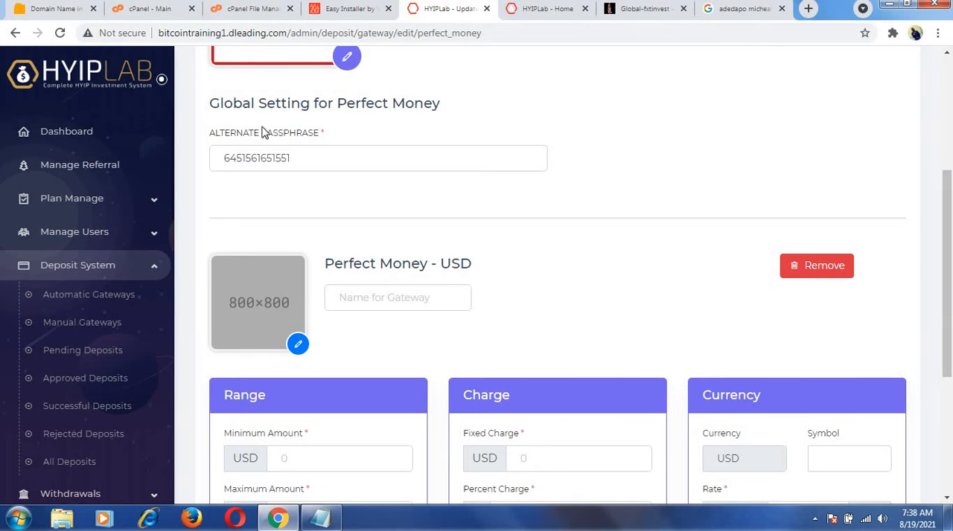
left_click_drag(940, 205, 942, 141)
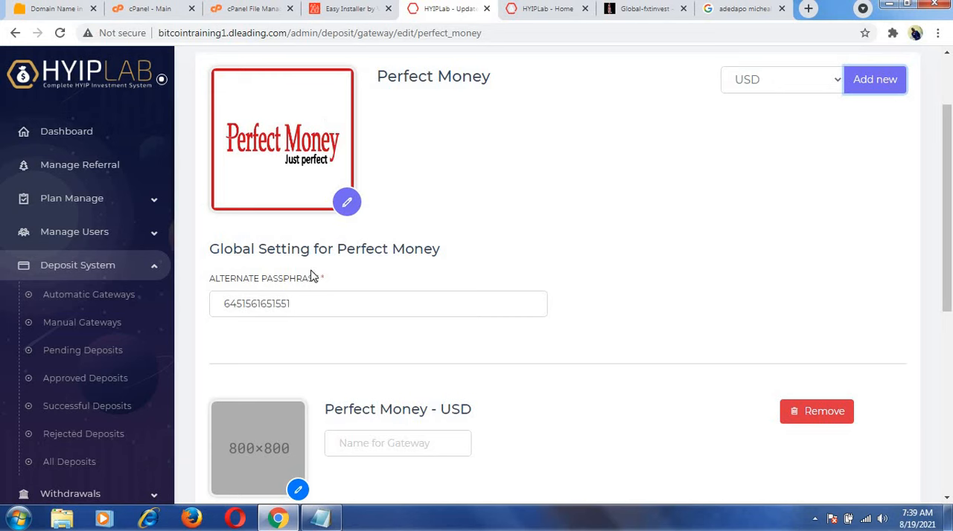
left_click(288, 302)
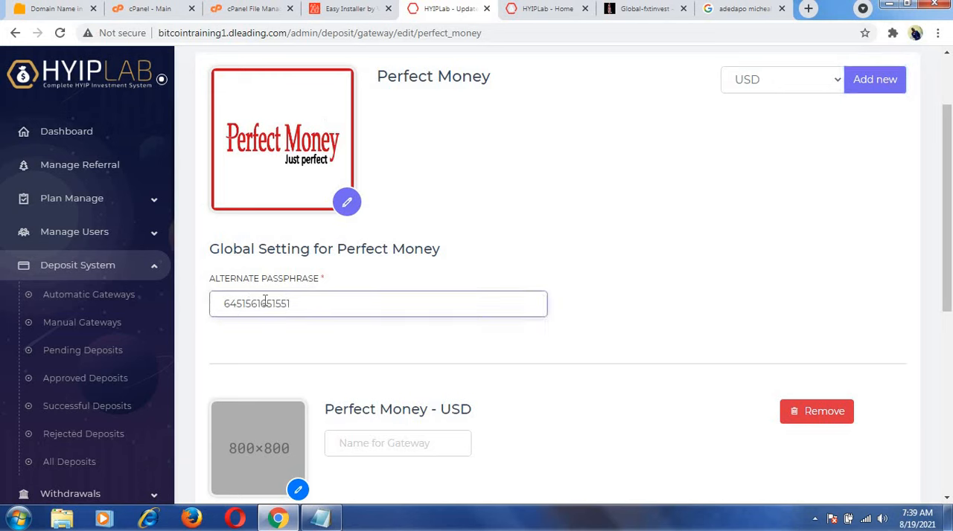
key("BackSpace")
scroll(294, 316, "down", 3)
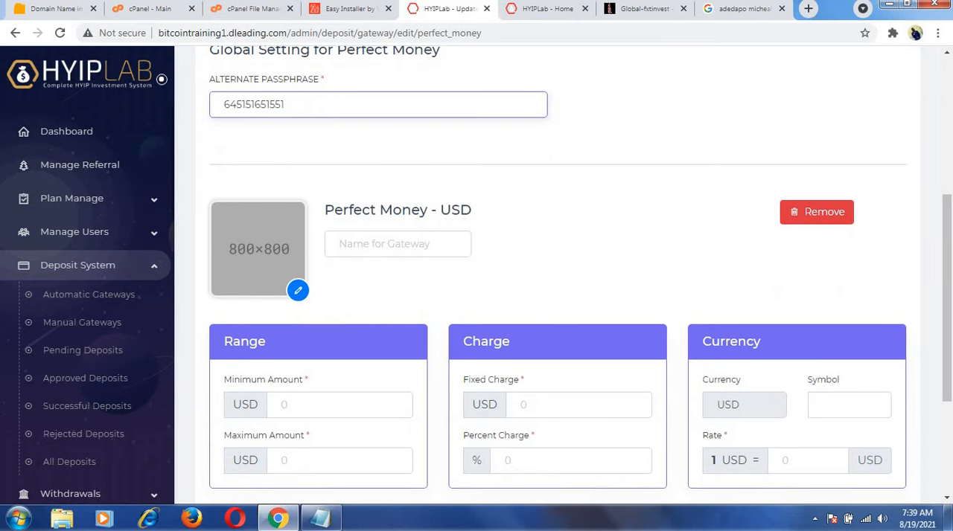
Start a web search for a Perfect Money logo in a new browser tab.
left_click(809, 8)
type("p")
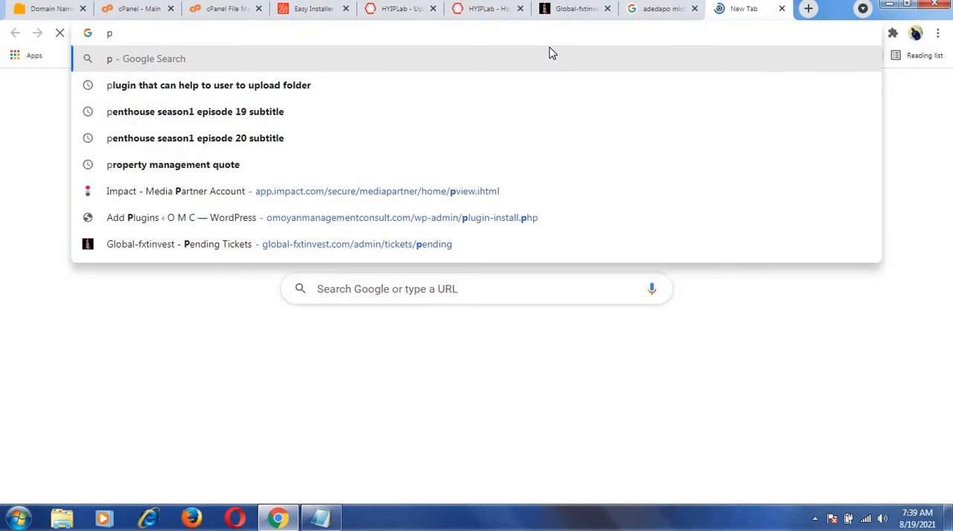
type("ef")
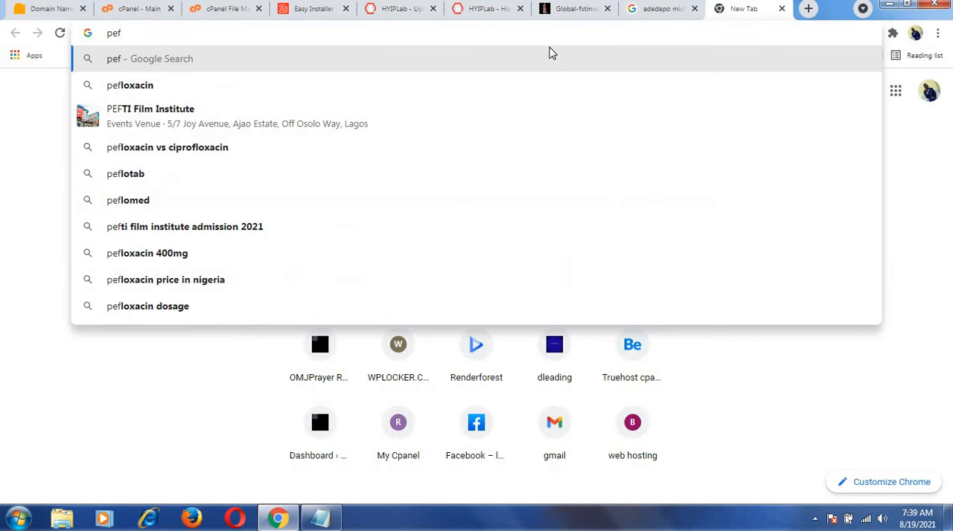
key("BackSpace")
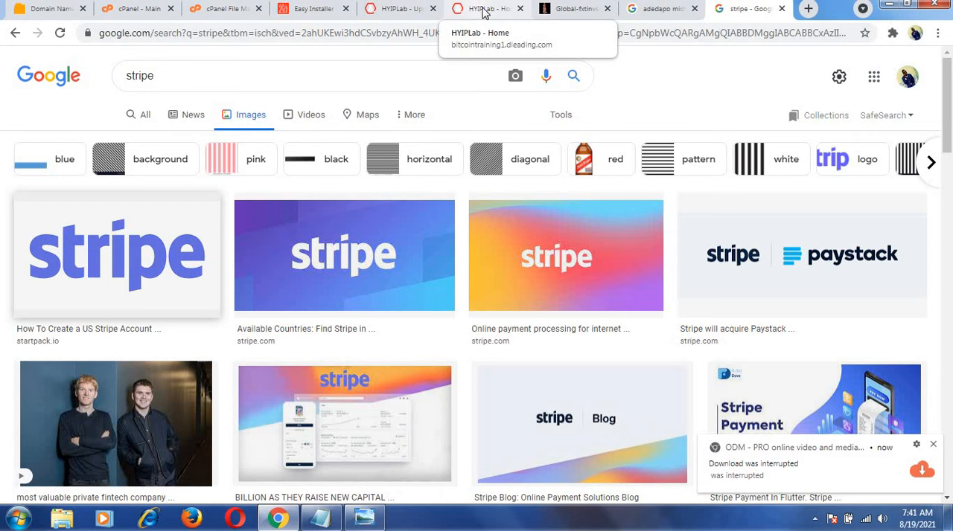
Set the Perfect Money - USD gateway image to the PM logo file "download (1)" from the Training folder.
left_click(483, 12)
left_click(419, 9)
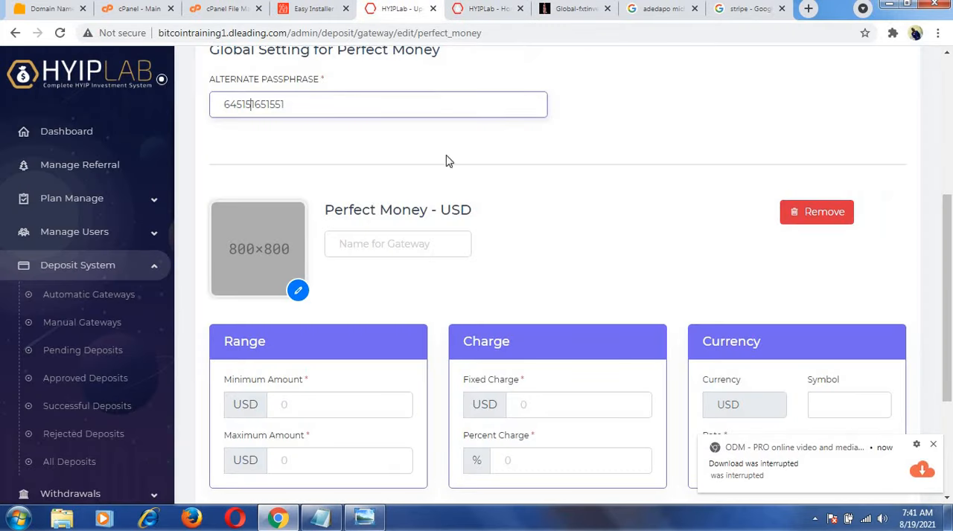
left_click(298, 292)
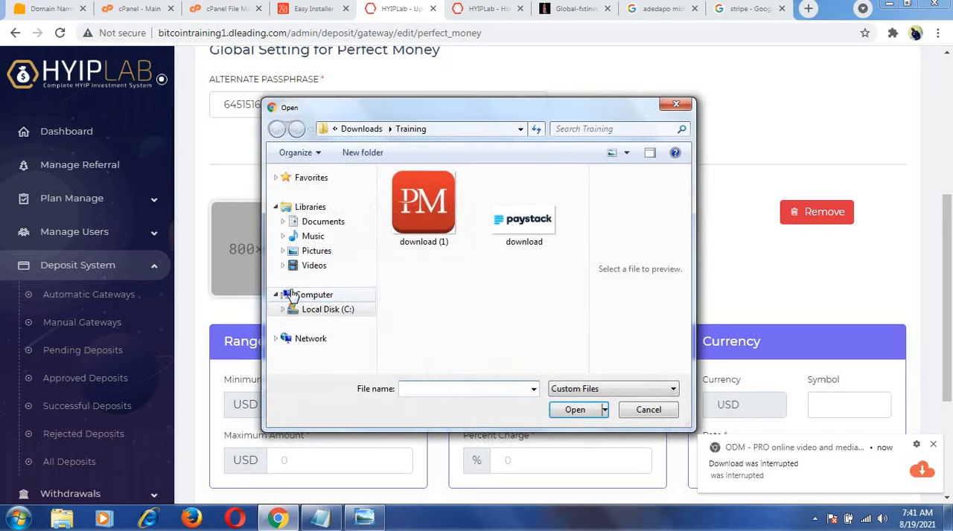
left_click(443, 216)
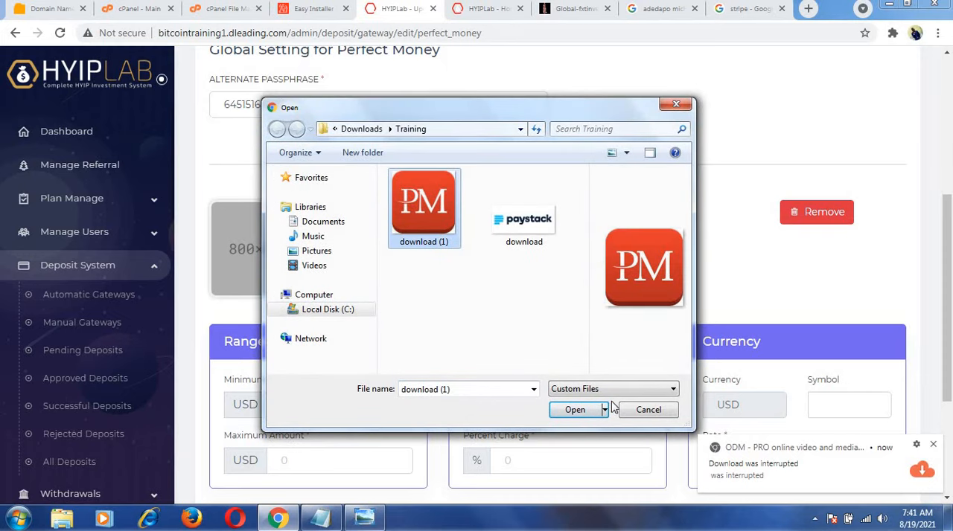
left_click(574, 412)
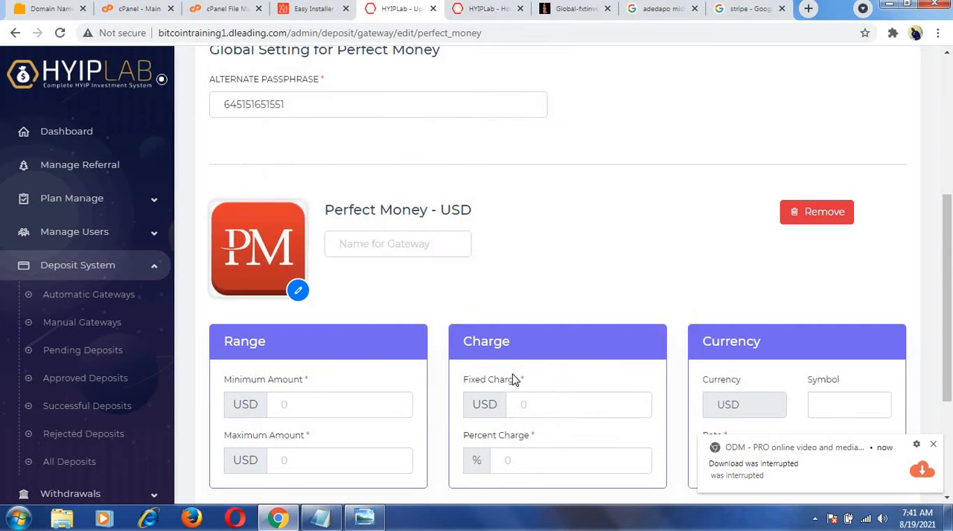
Name the Perfect Money - USD gateway "Perfect Money".
left_click(407, 243)
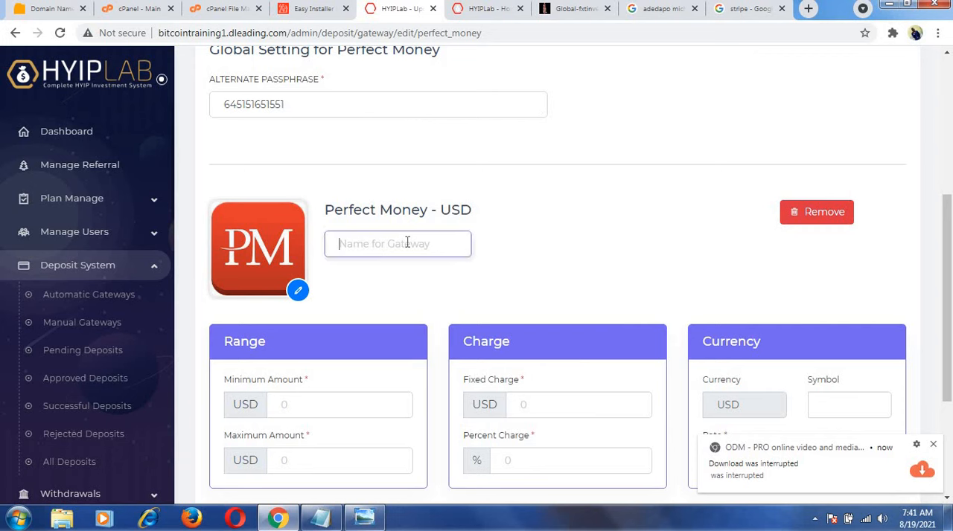
type("p")
key("BackSpace")
type("Perfect Money")
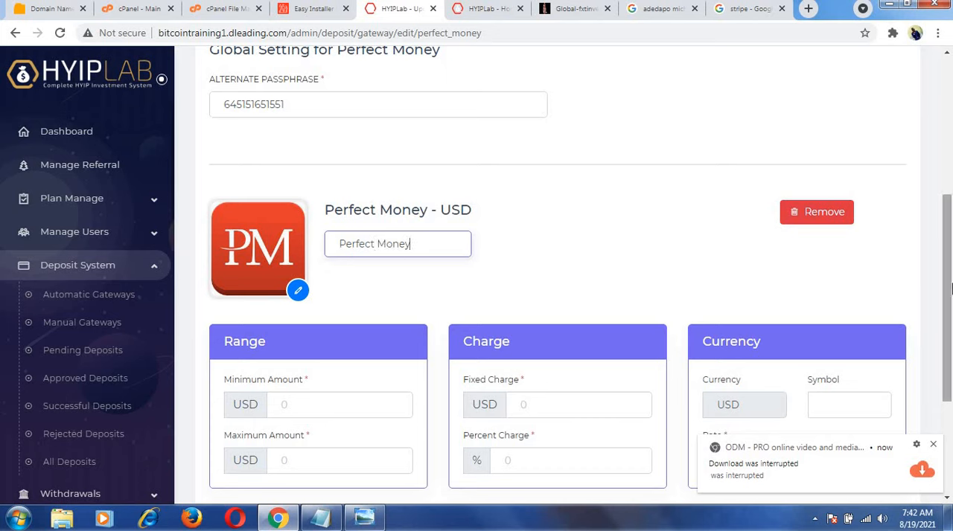
Set the gateway's range to a minimum of 100 USD and a maximum of 2000 USD, checking the investment plans on the website.
scroll(947, 283, "down", 1)
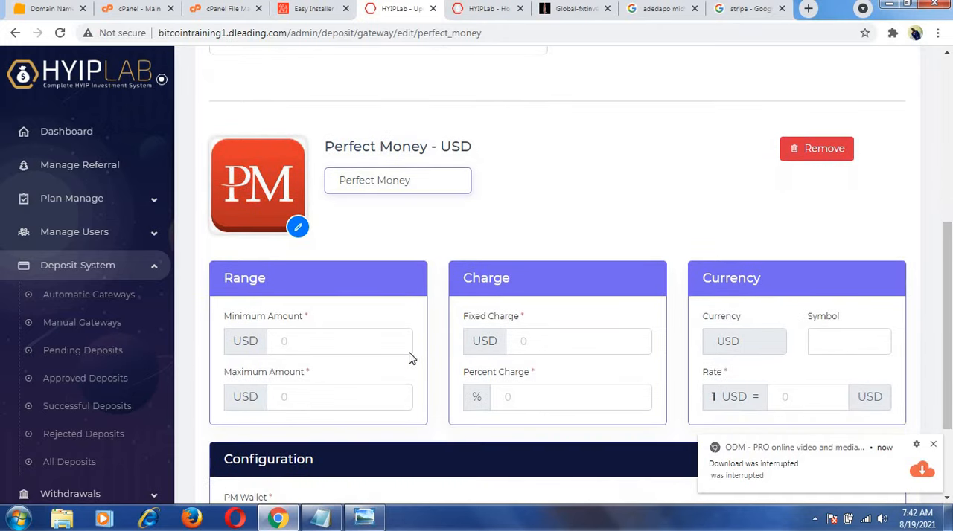
left_click(378, 340)
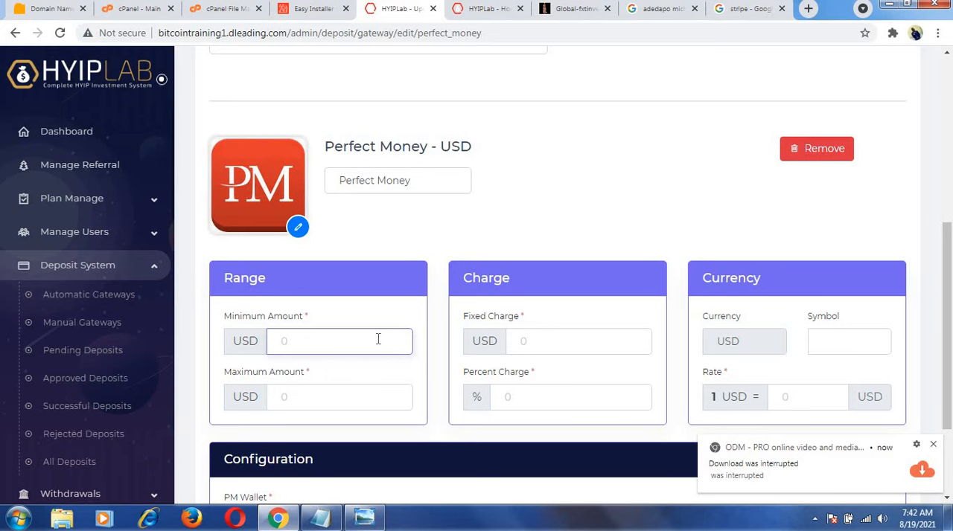
type("100")
left_click(342, 400)
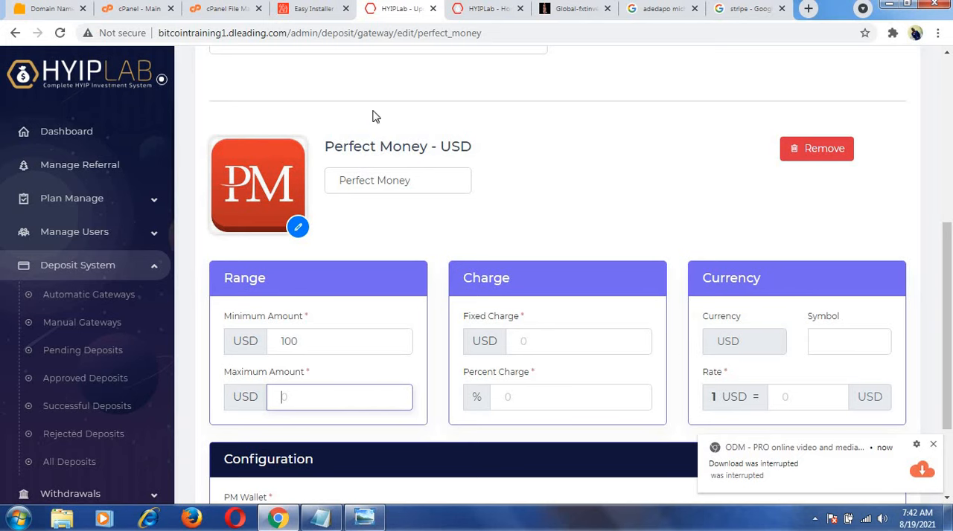
left_click(473, 14)
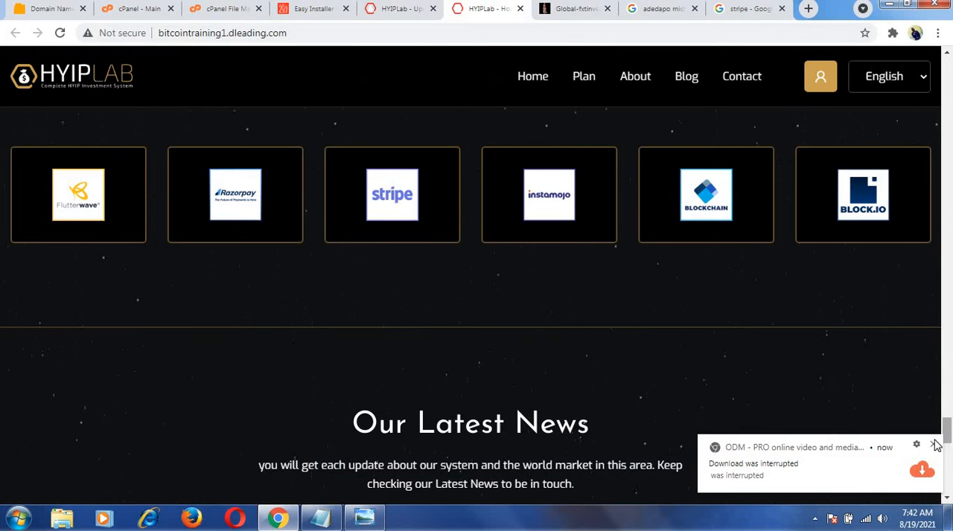
left_click_drag(948, 432, 938, 142)
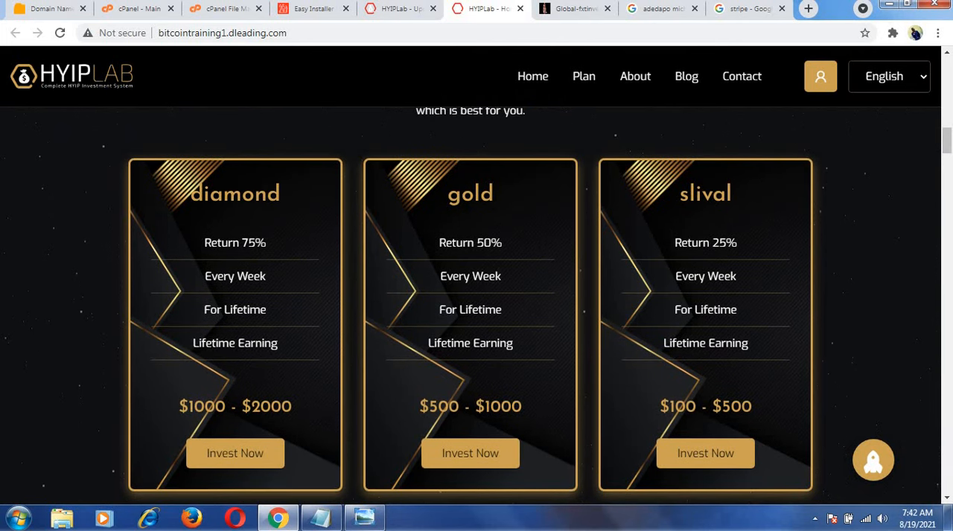
left_click(395, 9)
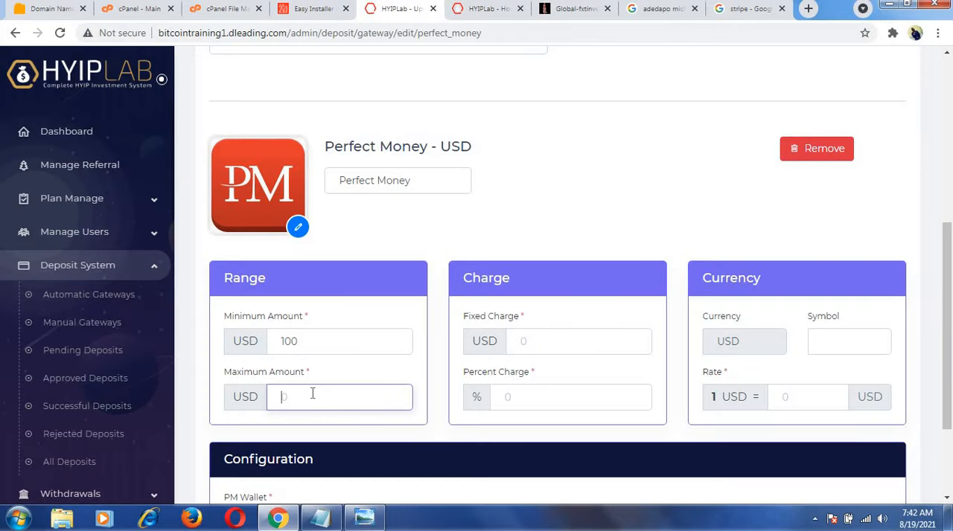
type("2000")
Enter a fixed charge of 10 USD and a percent charge of 10%, and clear the fixed charge again.
left_click(525, 343)
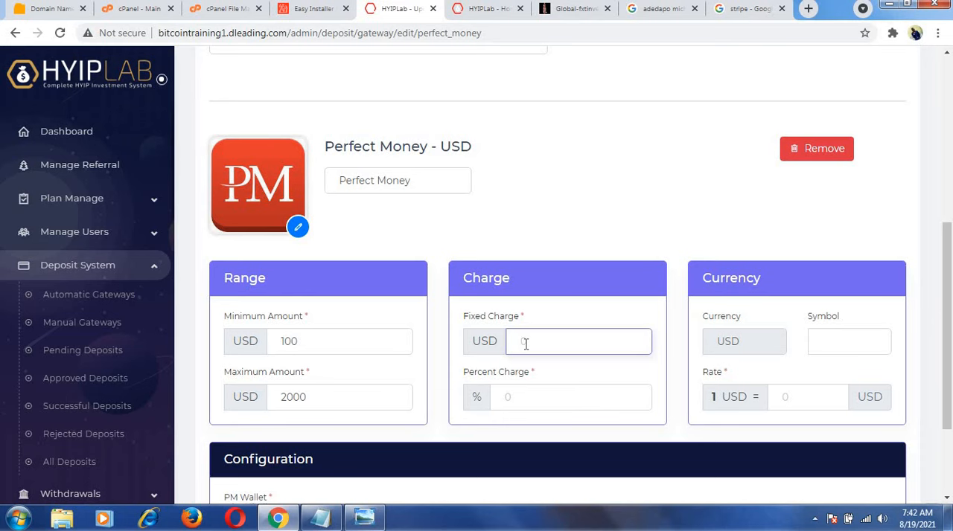
type("10")
left_click(534, 397)
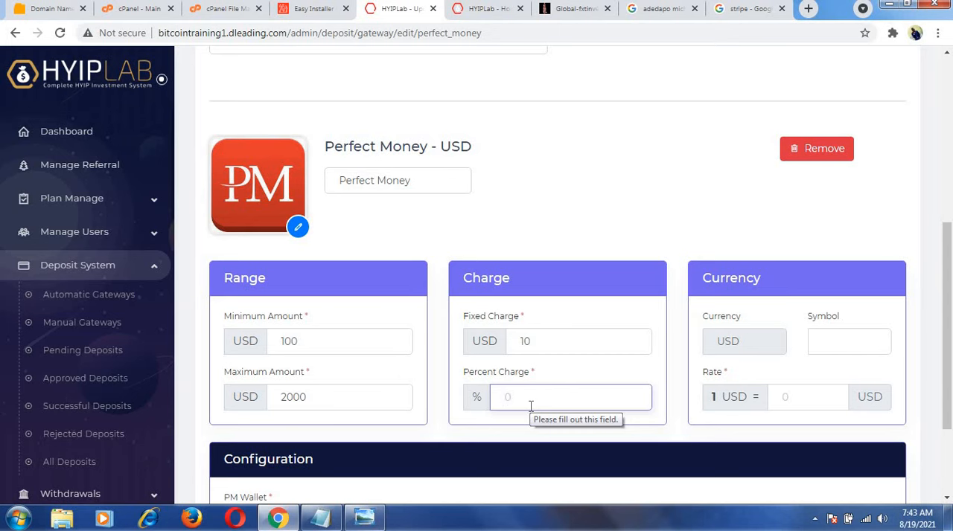
type("10")
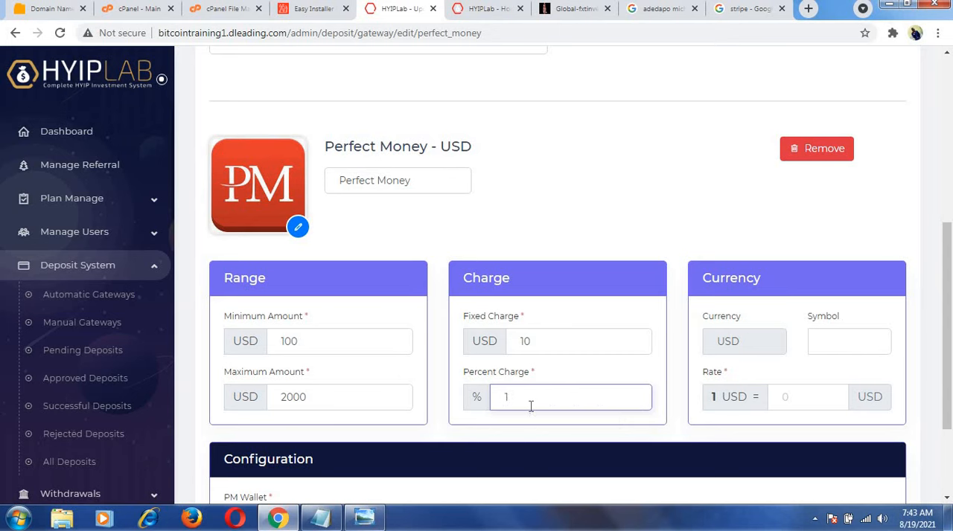
left_click(539, 342)
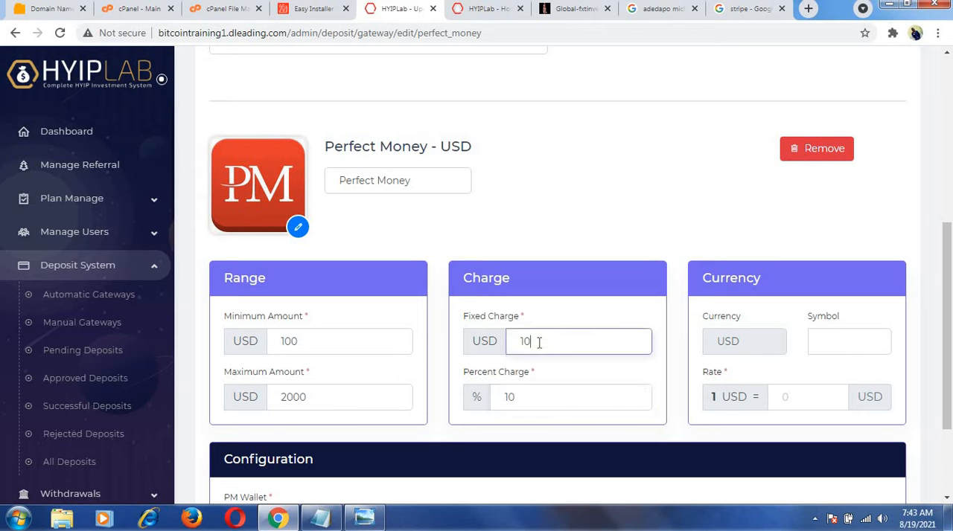
key("BackSpace")
key("BackSpace")
Set the Perfect Money - USD conversion rate to 1 USD, leaving the currency symbol empty.
left_click(844, 337)
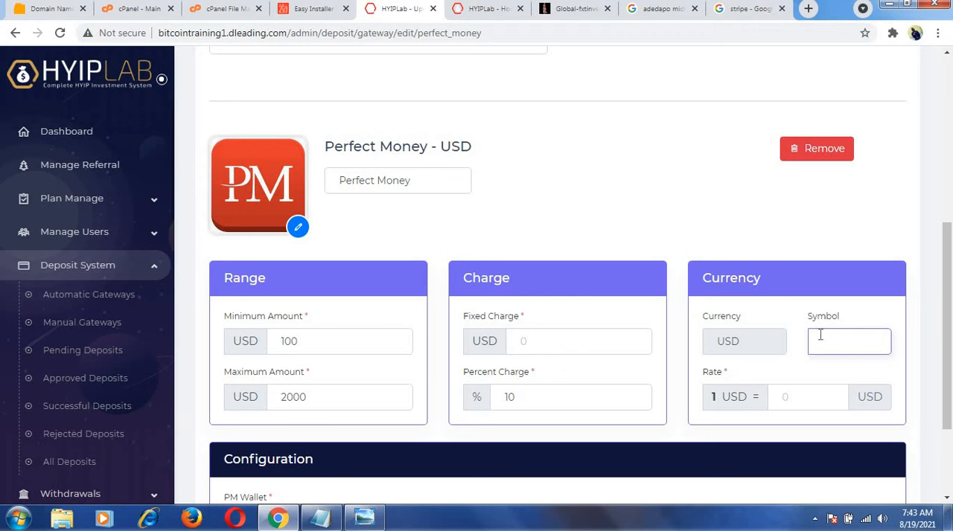
left_click(812, 396)
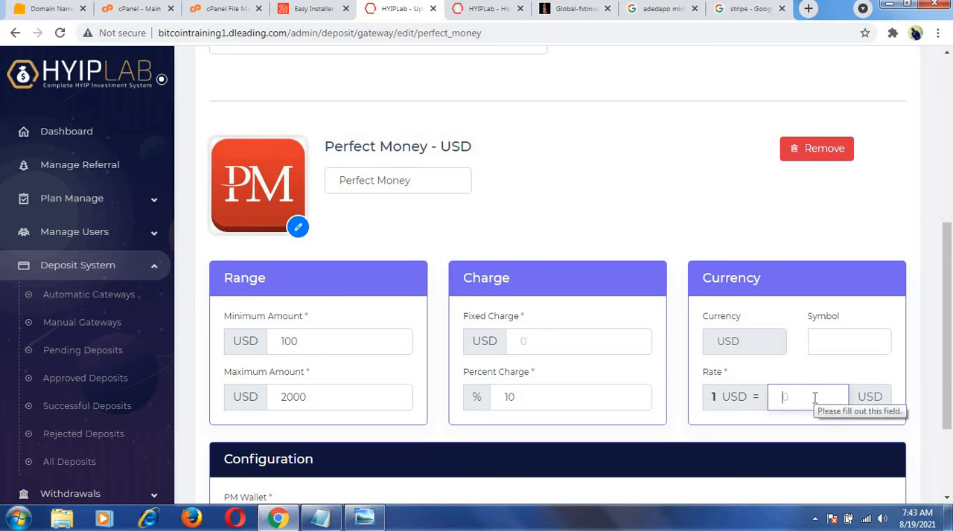
type("1")
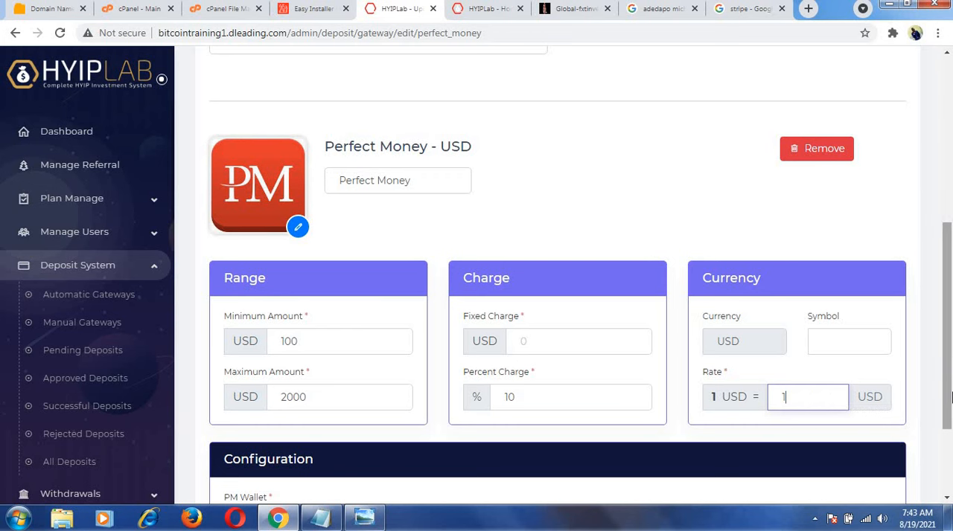
Search Google for "fake pm wallet address" and open the Blockchain.com address page from the results.
left_click_drag(948, 351, 949, 416)
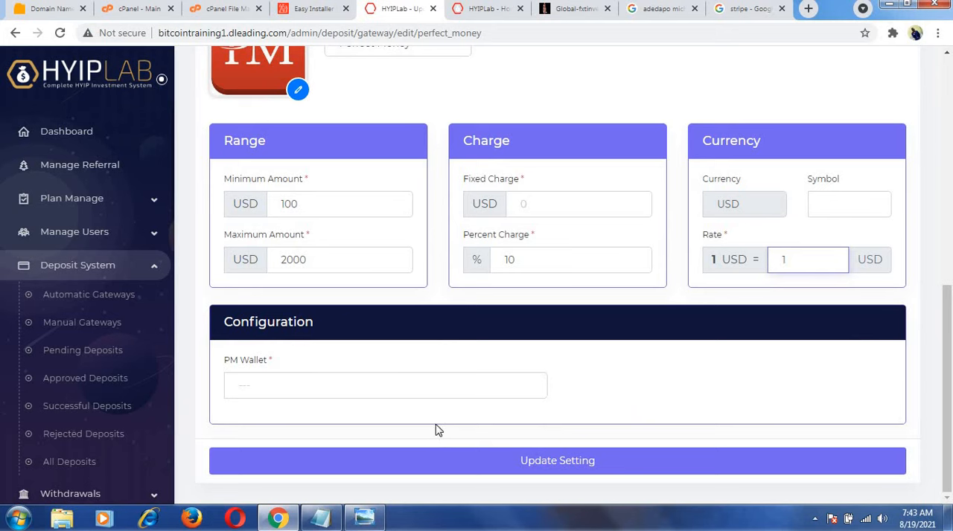
left_click(248, 384)
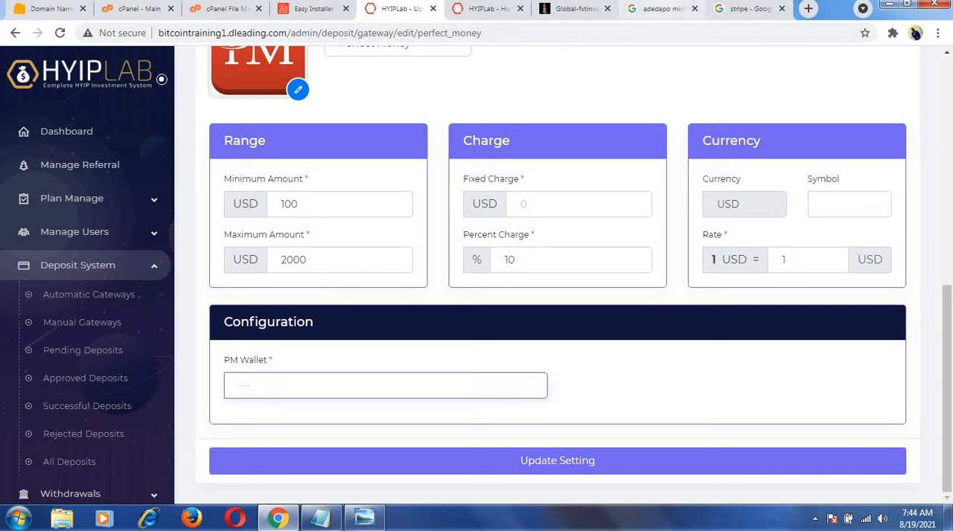
left_click(737, 9)
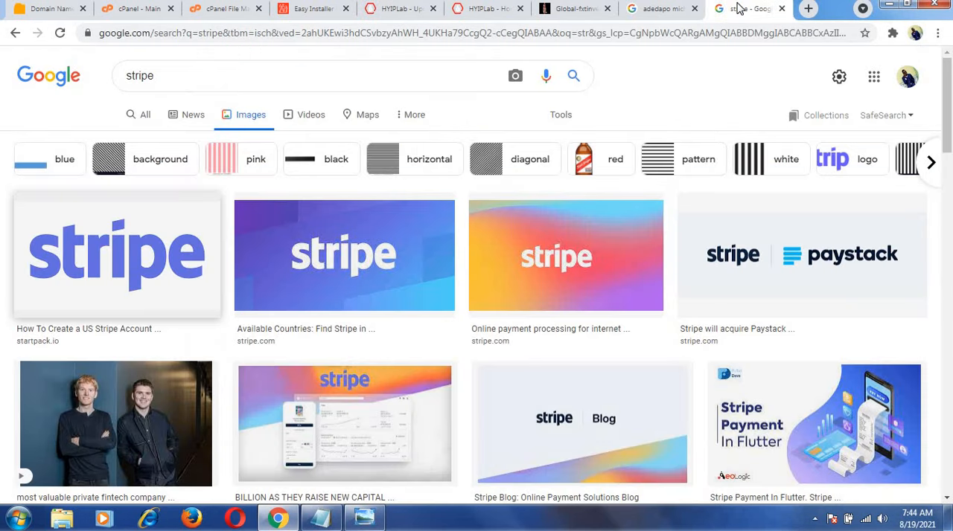
left_click(380, 37)
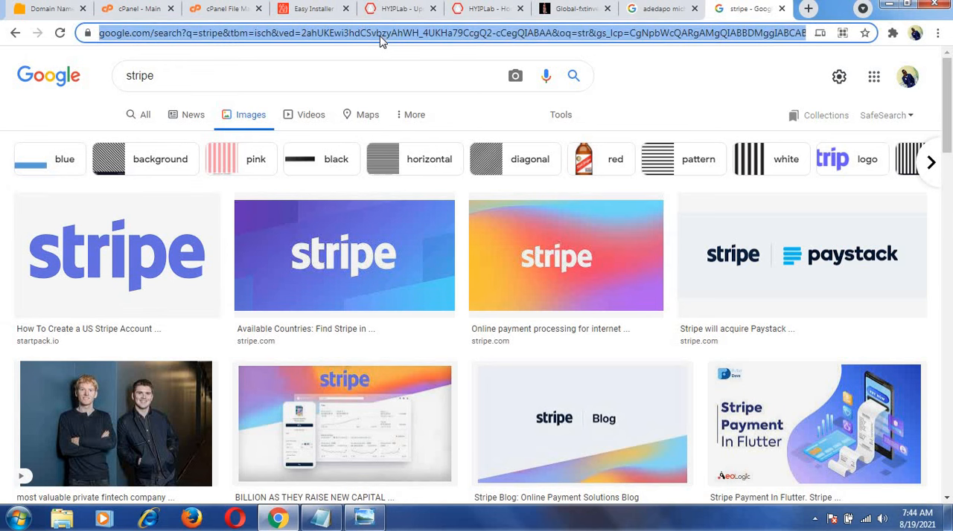
type("fake ")
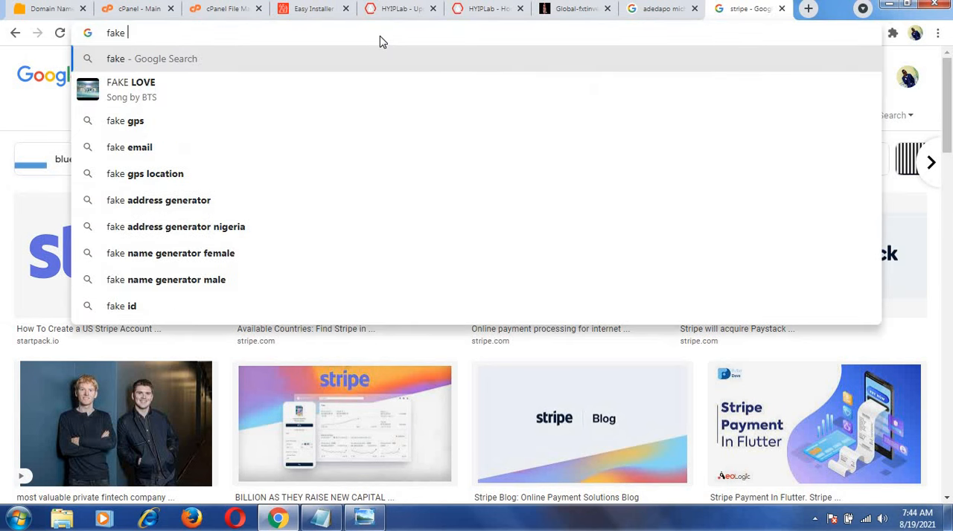
type("pm wa:")
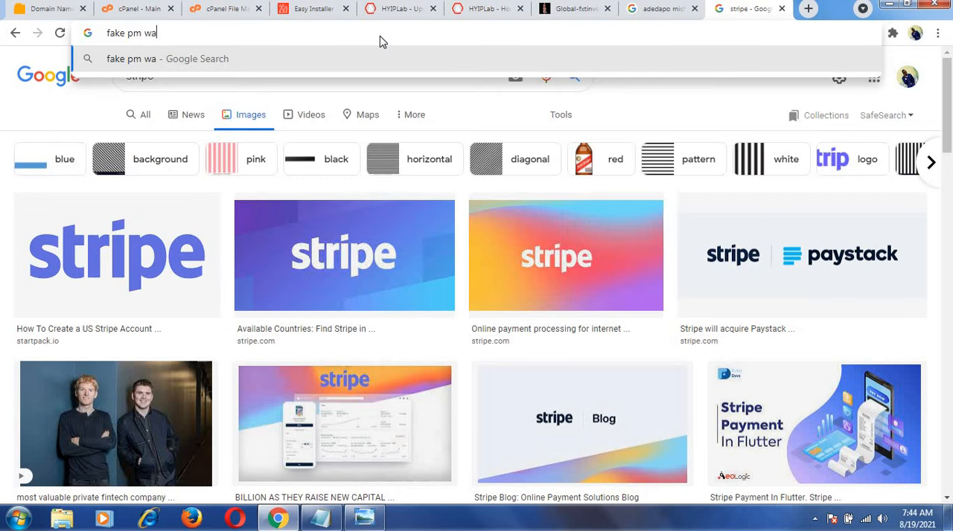
key("BackSpace")
type("llet")
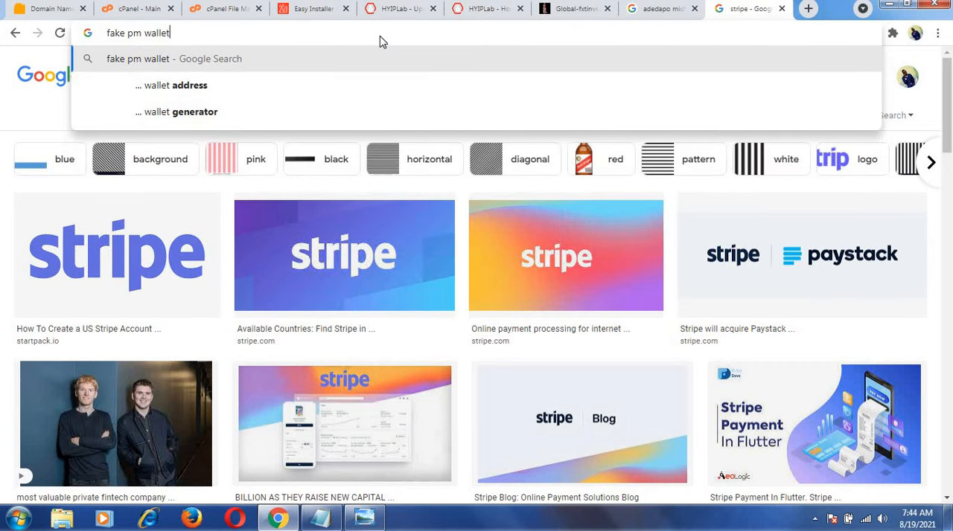
left_click(300, 88)
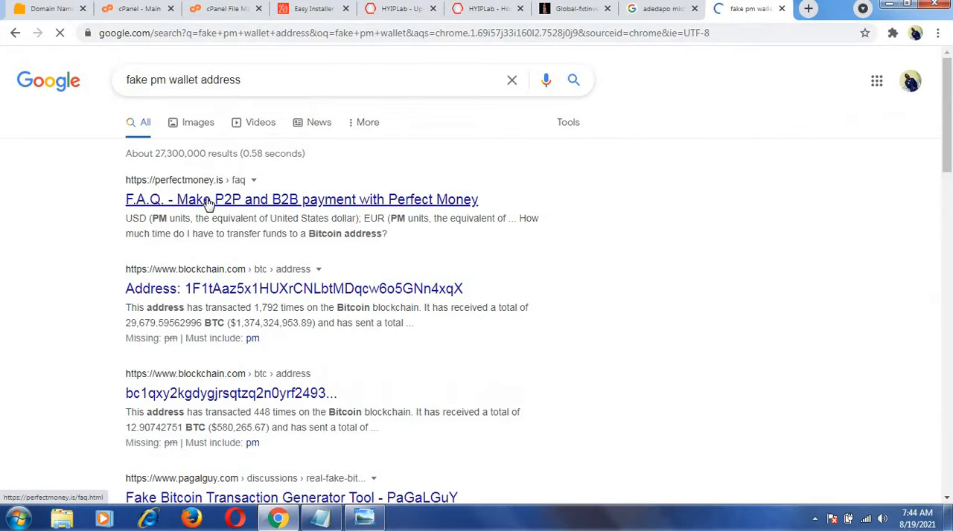
left_click(222, 297)
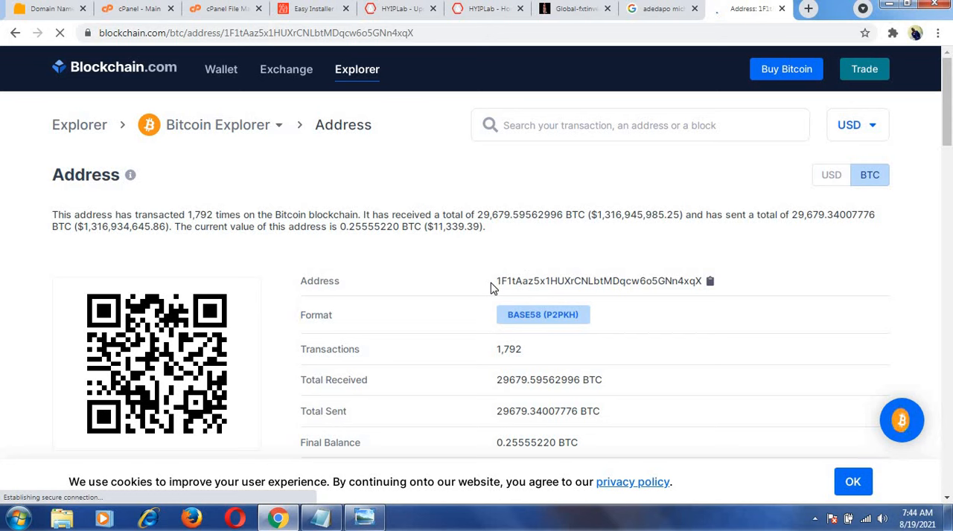
Copy the wallet address from the Blockchain.com page into the Perfect Money gateway's PM Wallet field.
left_click_drag(491, 281, 701, 287)
key("ctrl+c")
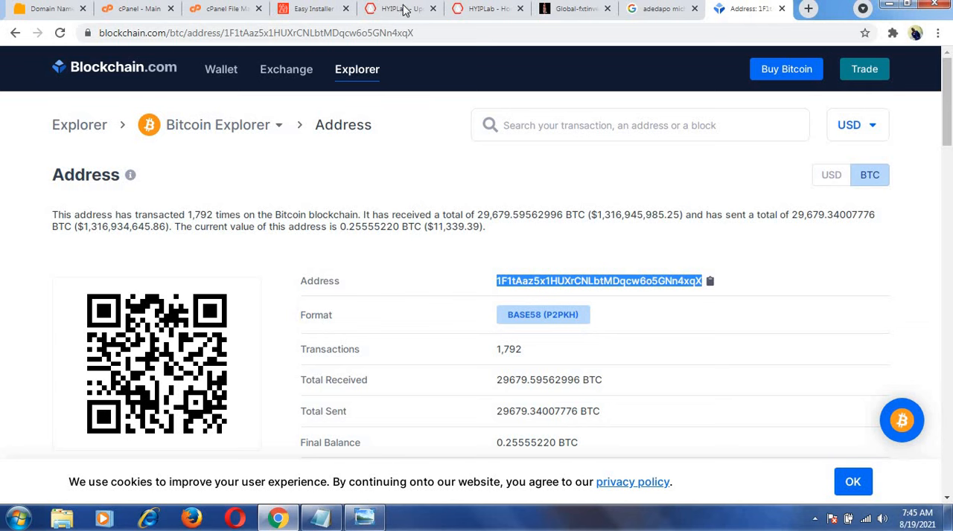
left_click(461, 14)
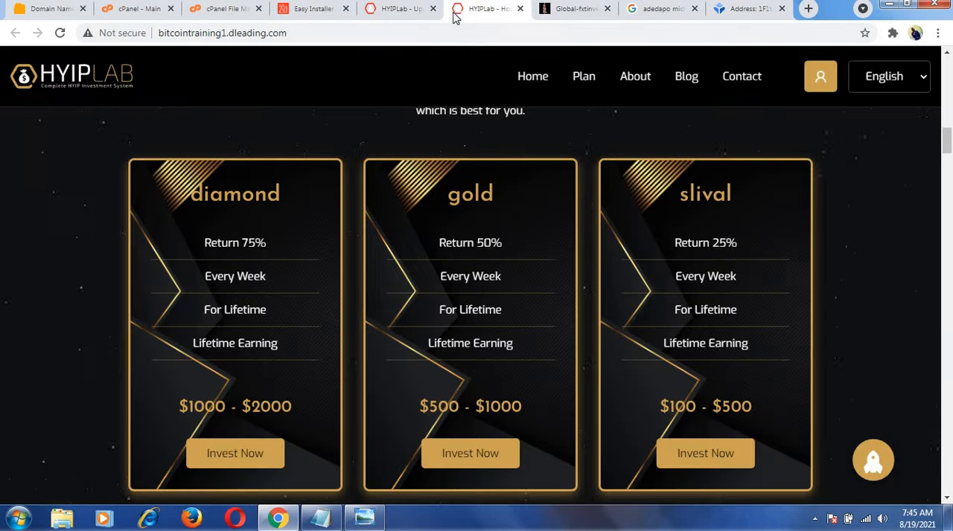
left_click(415, 16)
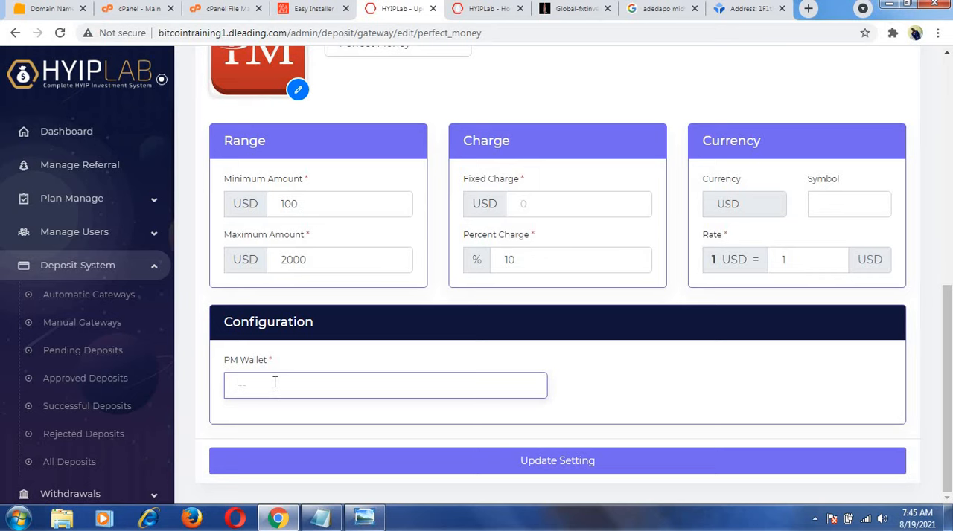
key("ctrl+v")
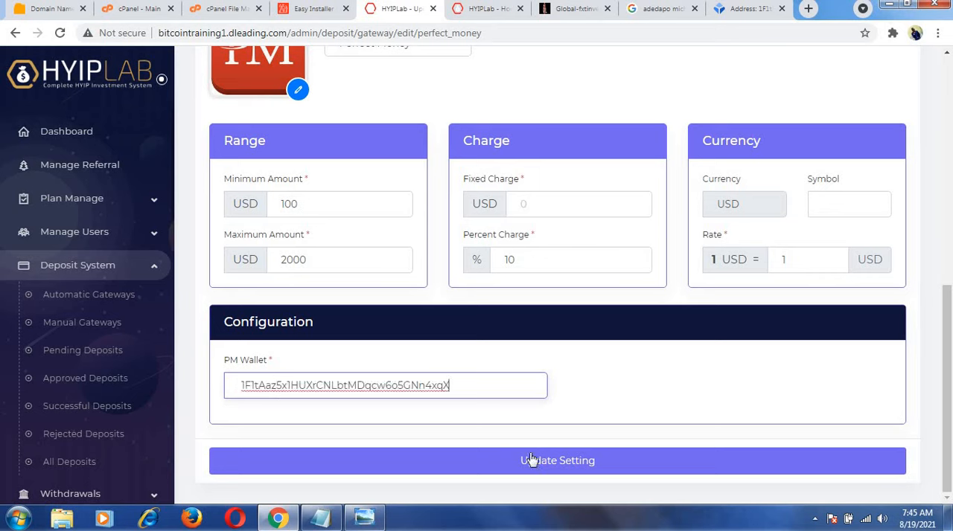
Set the Perfect Money - USD fixed charge to 1 USD and try to update the gateway settings.
left_click(567, 462)
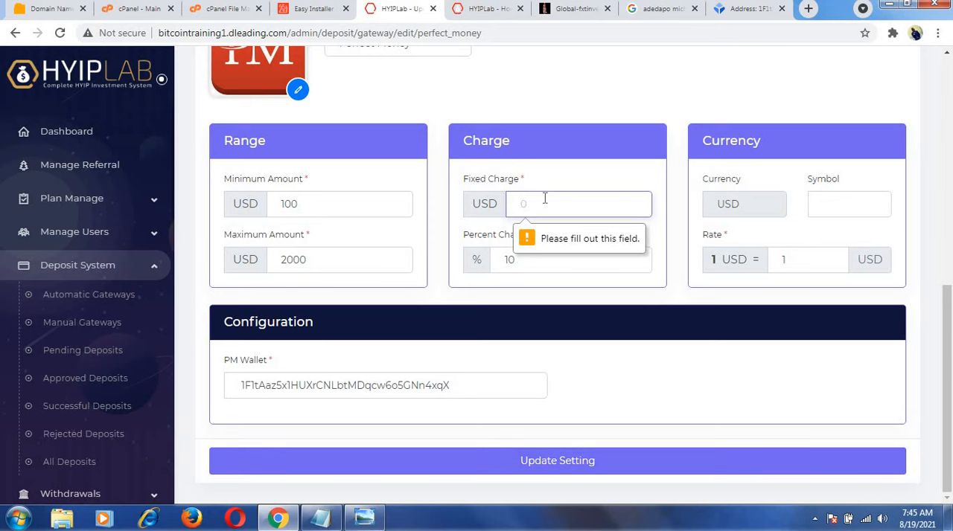
type("10")
left_click(547, 466)
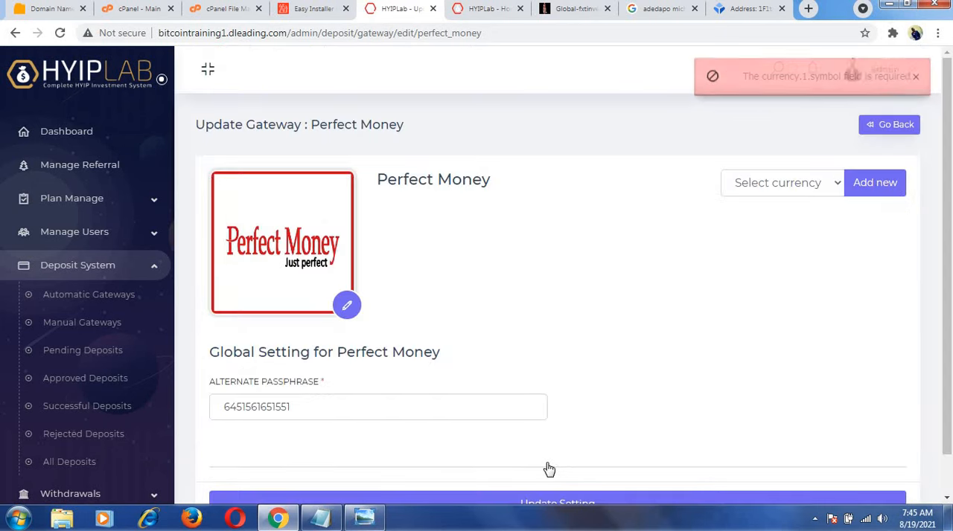
left_click_drag(948, 267, 906, 281)
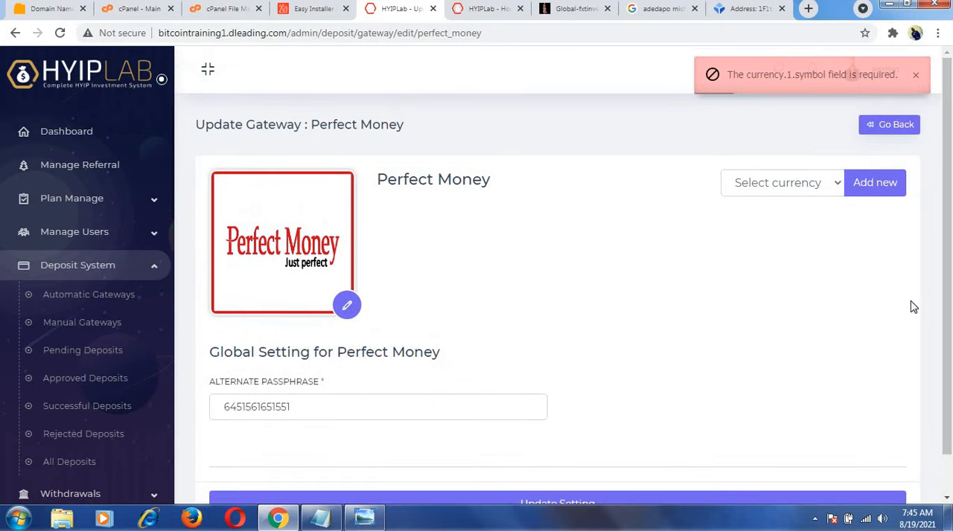
Go back to the list of automatic payment gateways and open the PayStack gateway for editing.
left_click(872, 130)
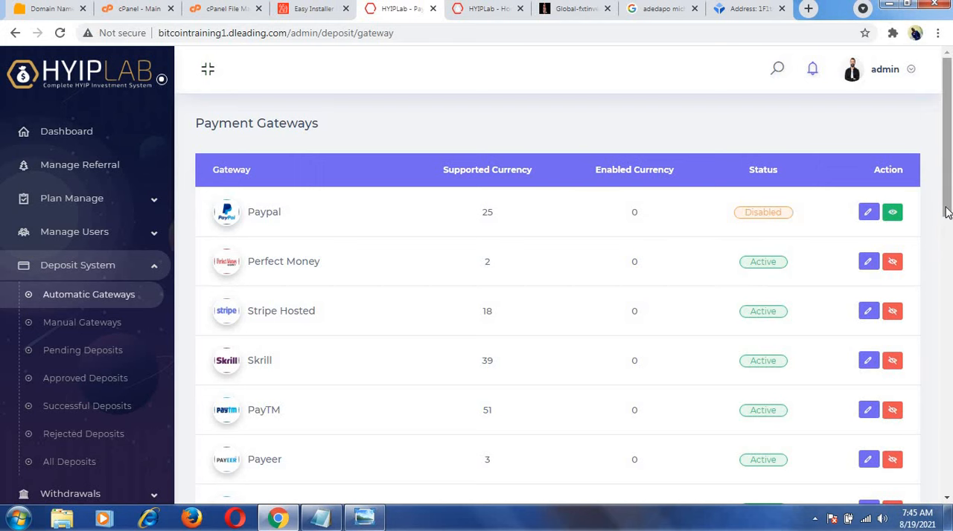
scroll(947, 214, "down", 2)
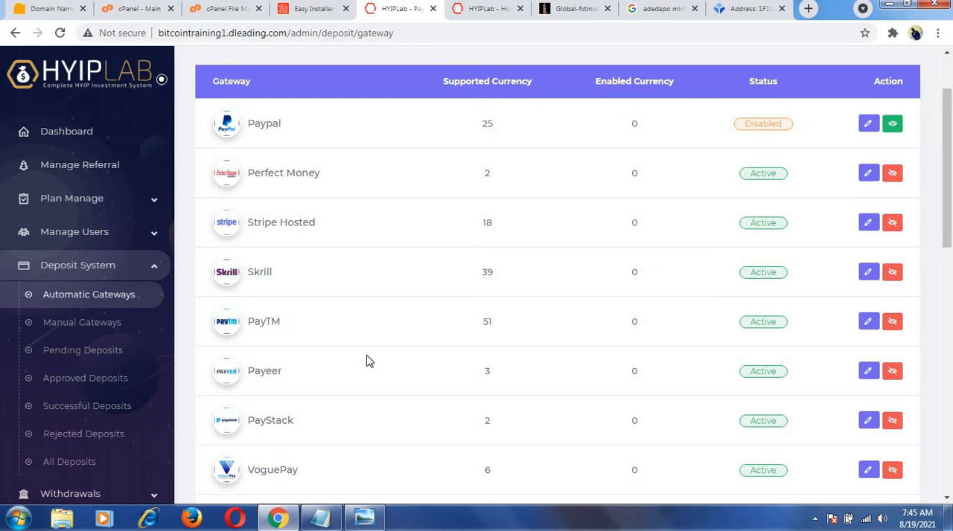
left_click(869, 421)
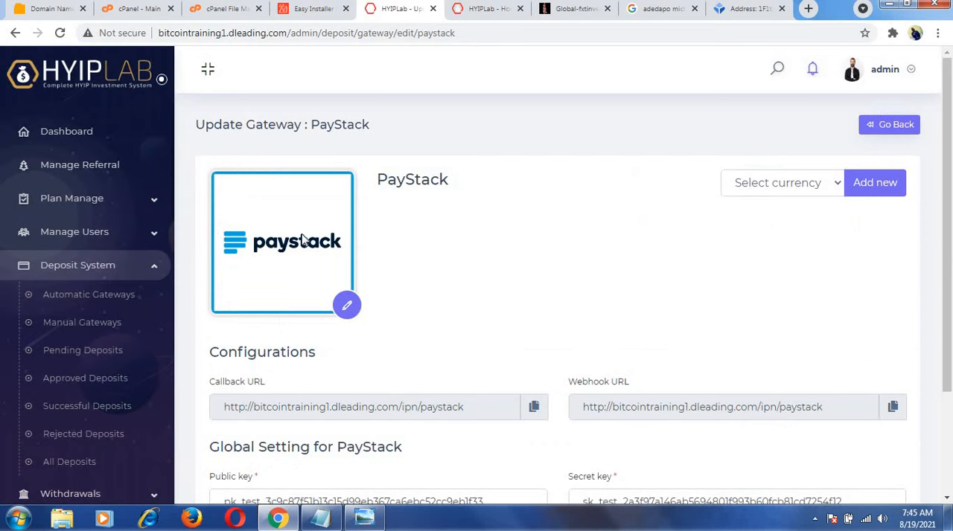
Select USD as the PayStack currency, review the configuration URLs and key fields, and update the gateway settings.
left_click(795, 183)
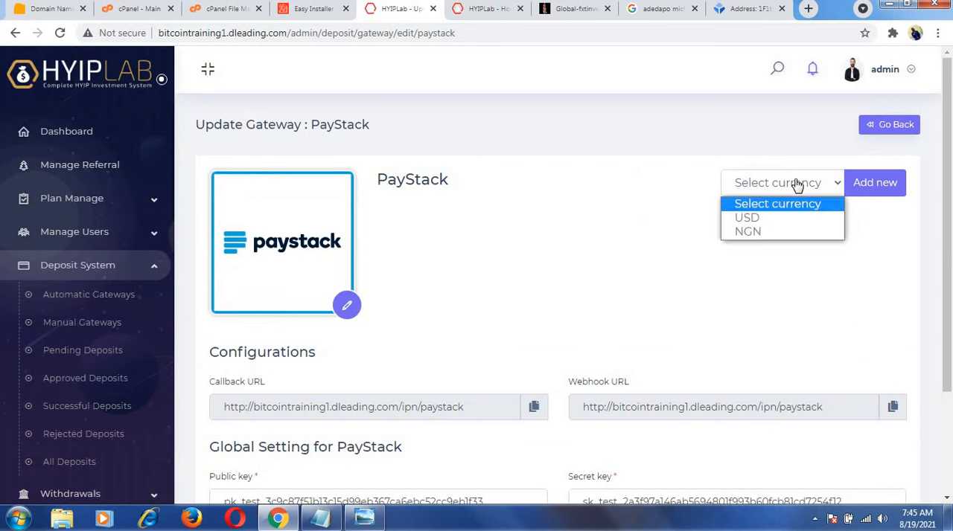
left_click(778, 219)
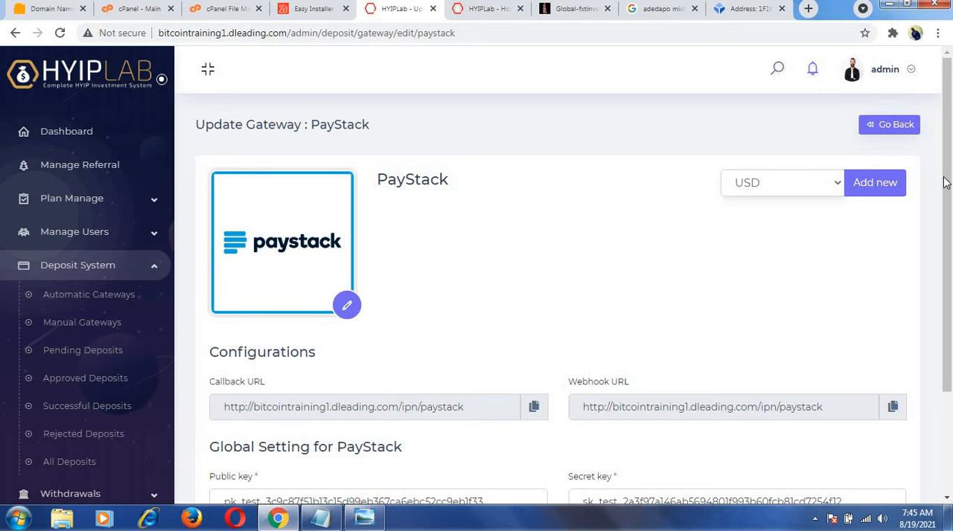
left_click_drag(950, 181, 951, 244)
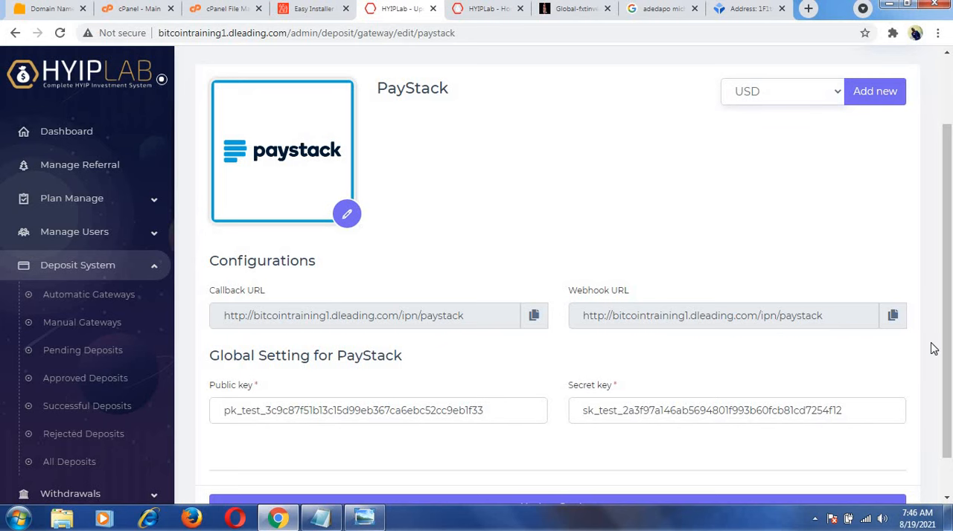
left_click_drag(947, 344, 946, 386)
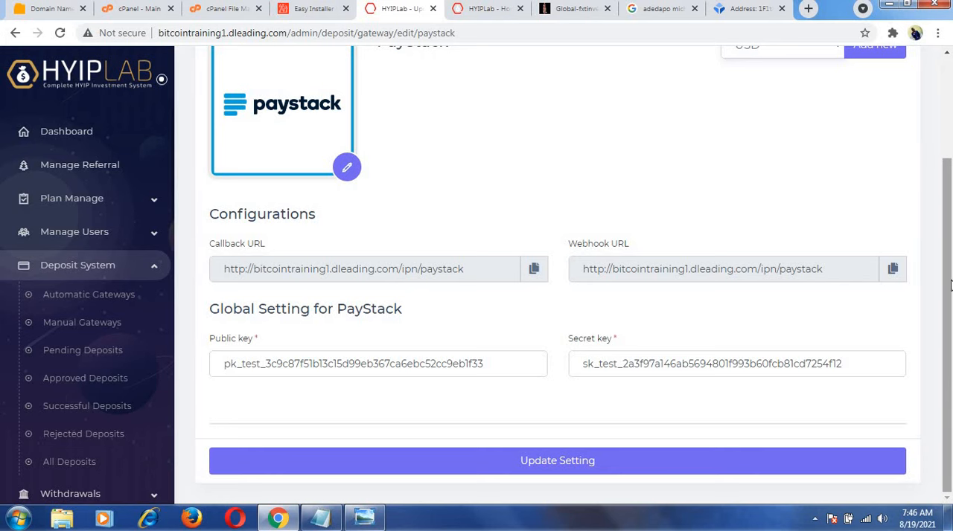
mouse_move(947, 289)
left_mouse_down()
mouse_move(947, 187)
mouse_move(947, 276)
left_mouse_up()
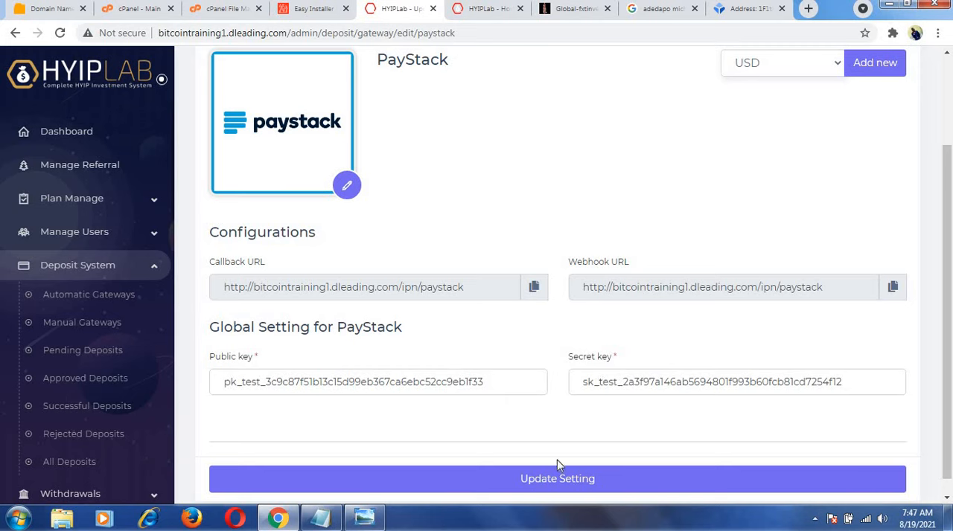
left_click(549, 479)
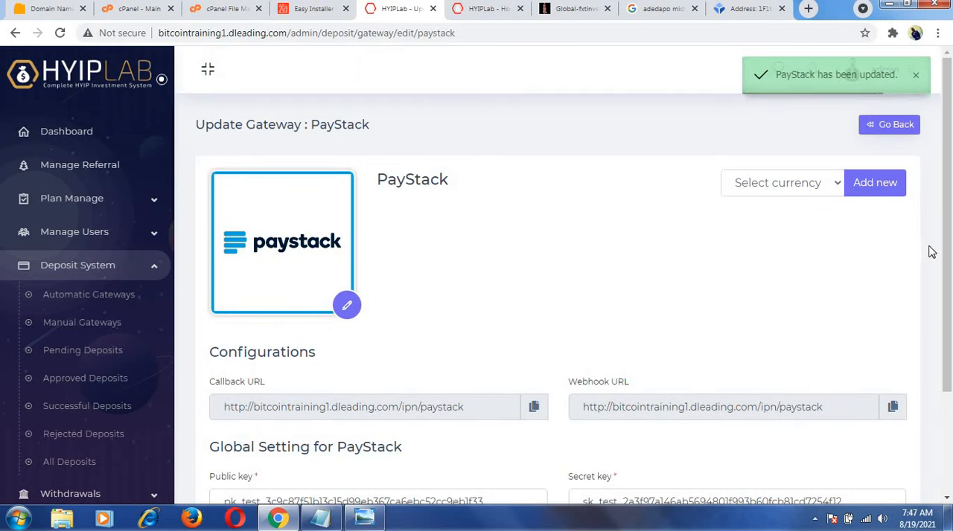
Add USD as a new currency to the PayStack gateway.
mouse_move(947, 237)
left_mouse_down()
mouse_move(949, 324)
mouse_move(948, 243)
left_mouse_up()
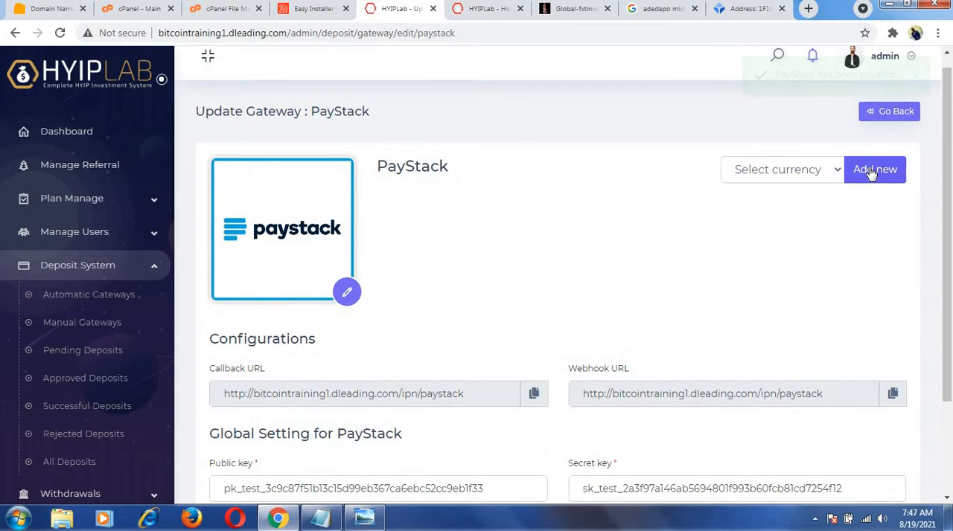
left_click(871, 173)
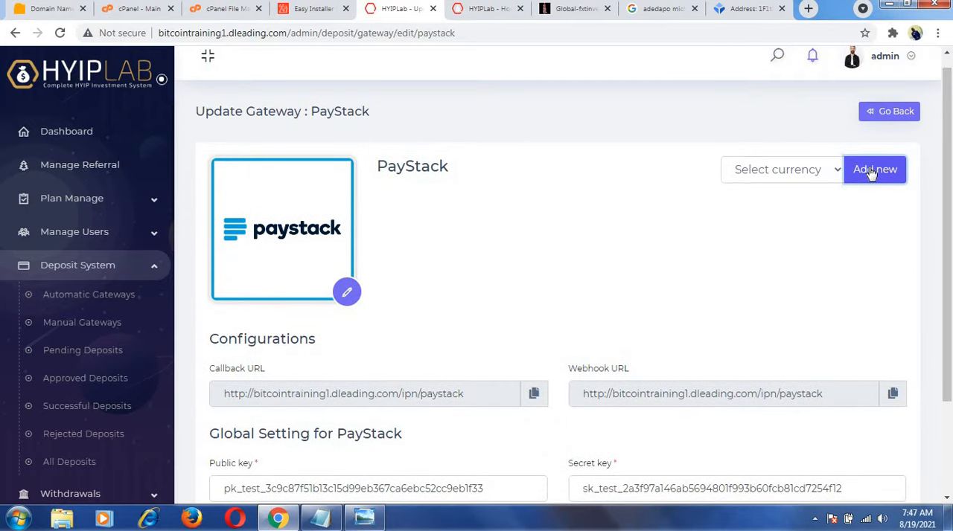
left_click_drag(948, 172, 945, 331)
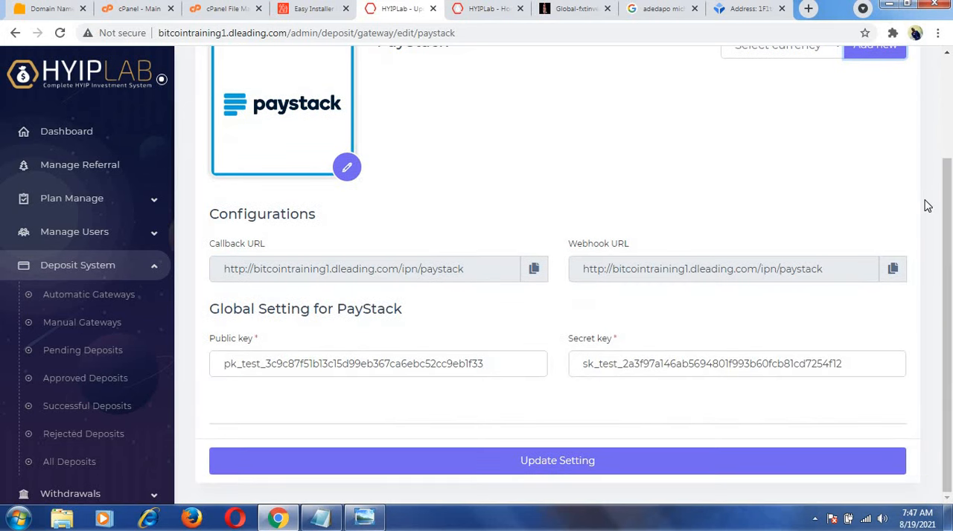
left_click_drag(948, 216, 947, 148)
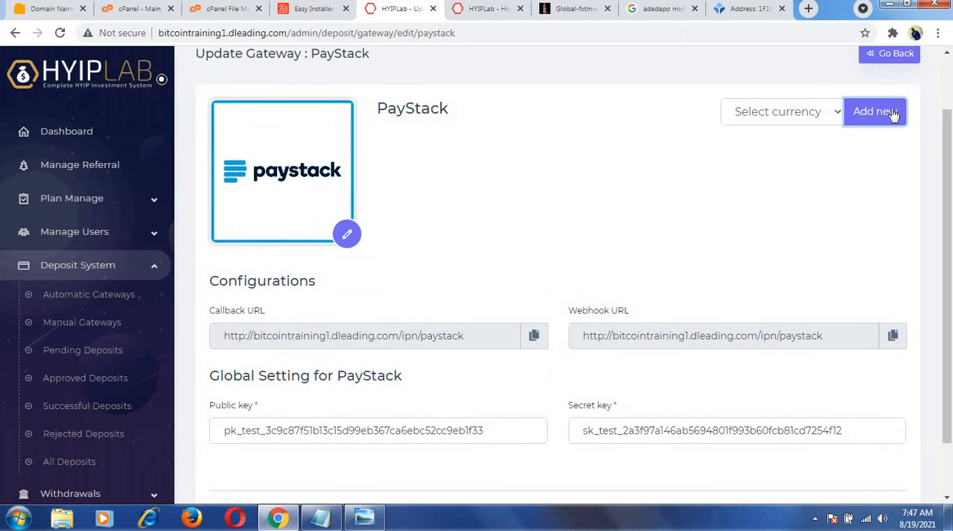
left_click(838, 113)
left_click(791, 147)
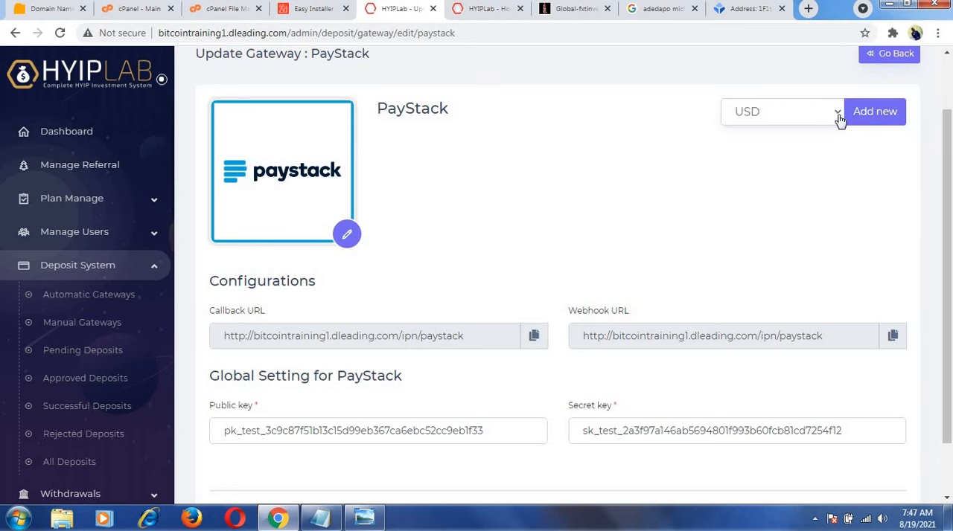
left_click(866, 113)
Upload the Paystack logo file "download" as the PayStack - USD image and name the gateway Paystack.
scroll(932, 179, "down", 5)
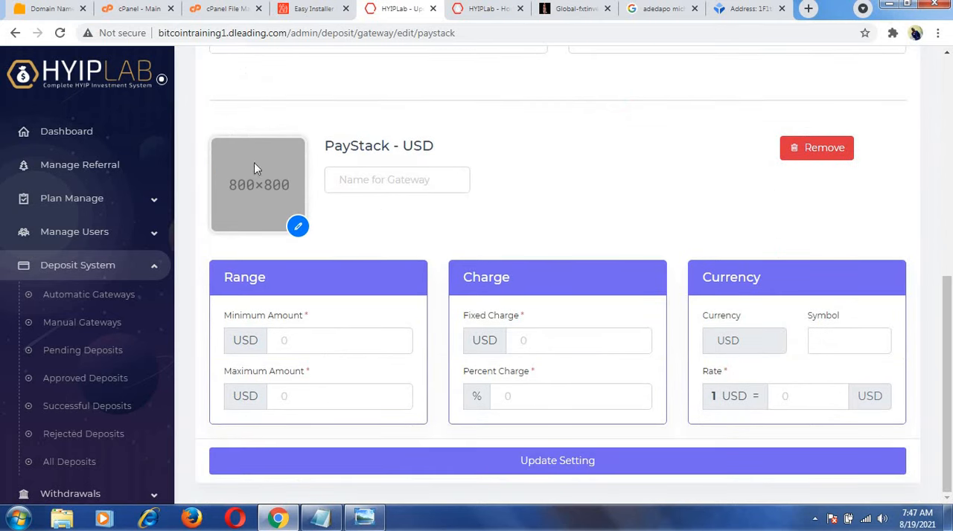
left_click(298, 227)
left_click(521, 223)
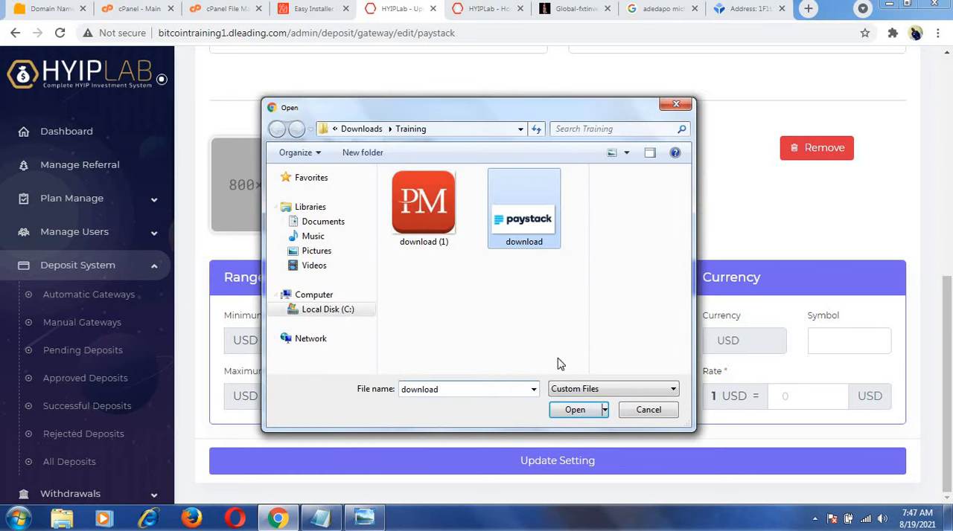
left_click(565, 409)
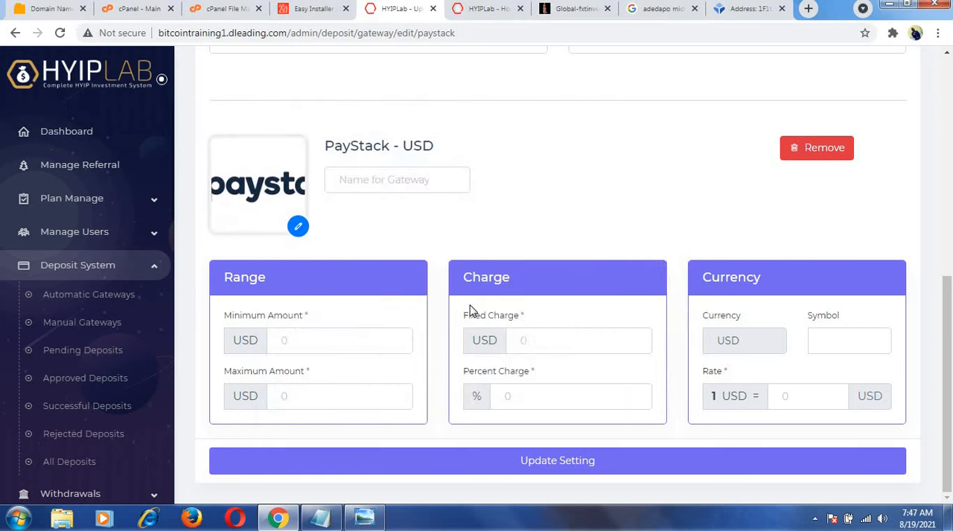
left_click(344, 184)
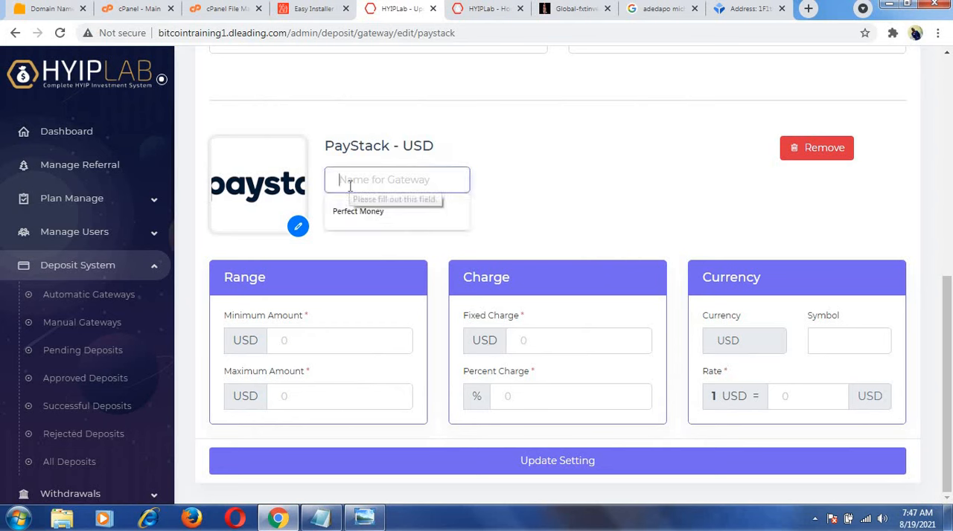
type("Paystack")
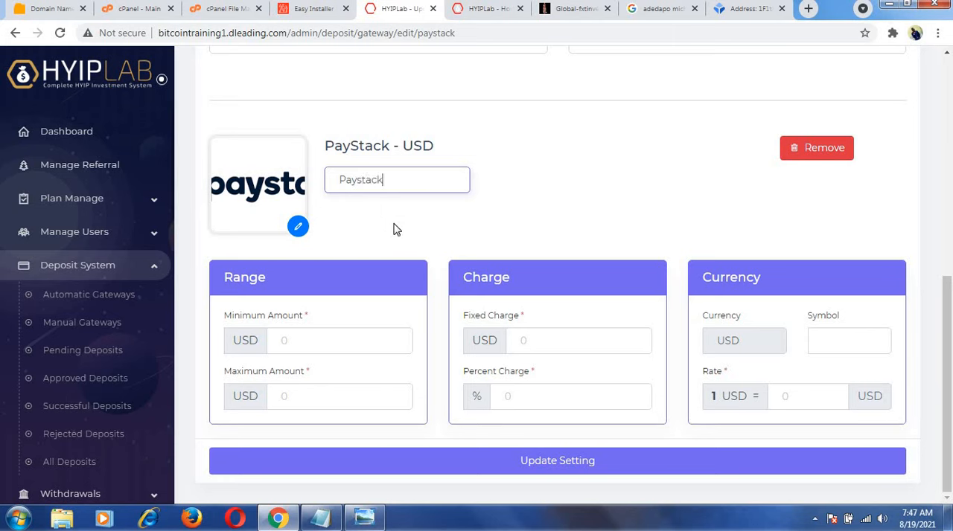
Set the PayStack - USD range to 100 minimum and 2000 maximum, with a fixed charge of 10 USD and percent charge of 10.
left_click(296, 340)
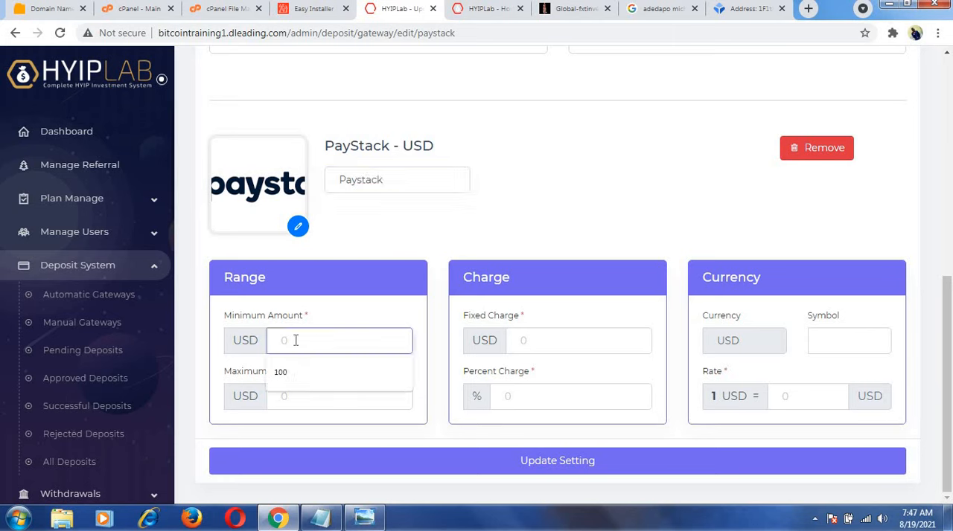
left_click(281, 376)
left_click(284, 400)
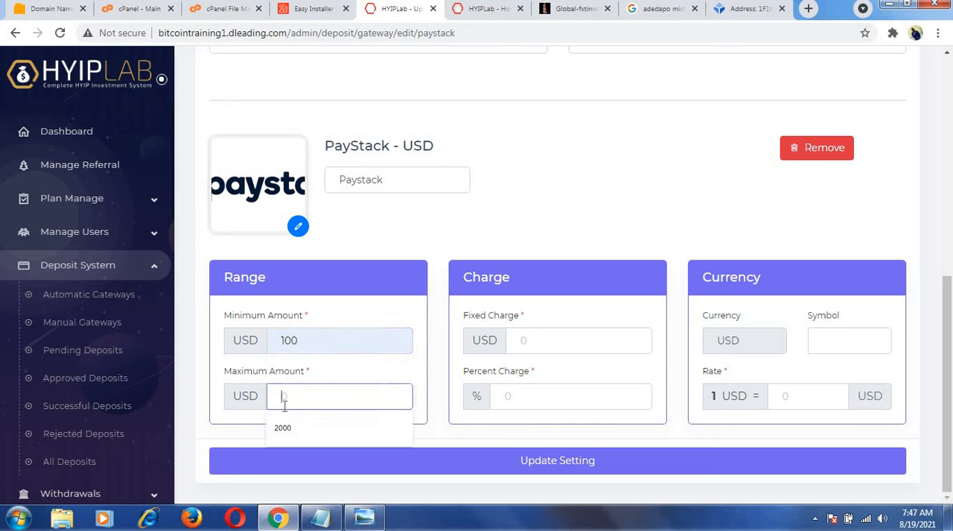
left_click(283, 428)
left_click(525, 342)
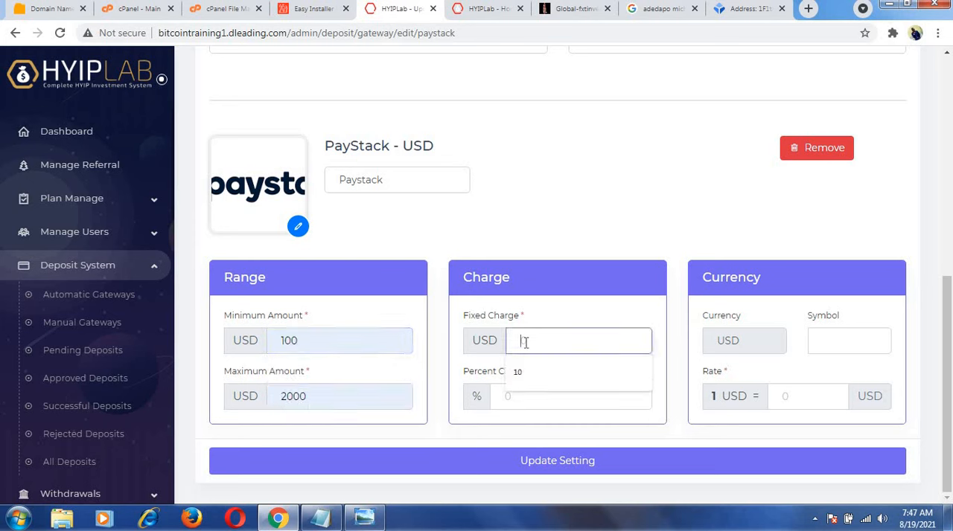
left_click(517, 374)
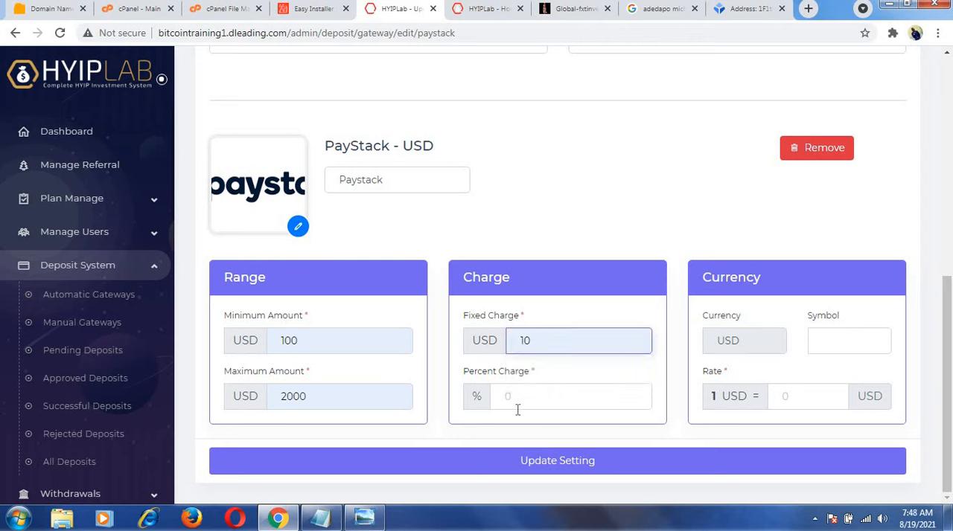
left_click(515, 397)
left_click(508, 432)
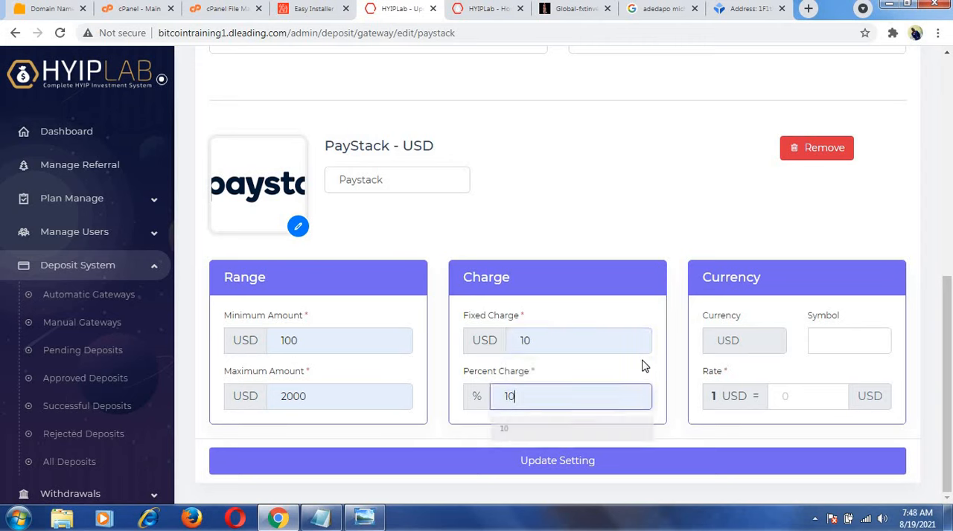
Set the PayStack - USD rate to 1 and try to update the gateway settings with the currency symbol left empty.
left_click(821, 399)
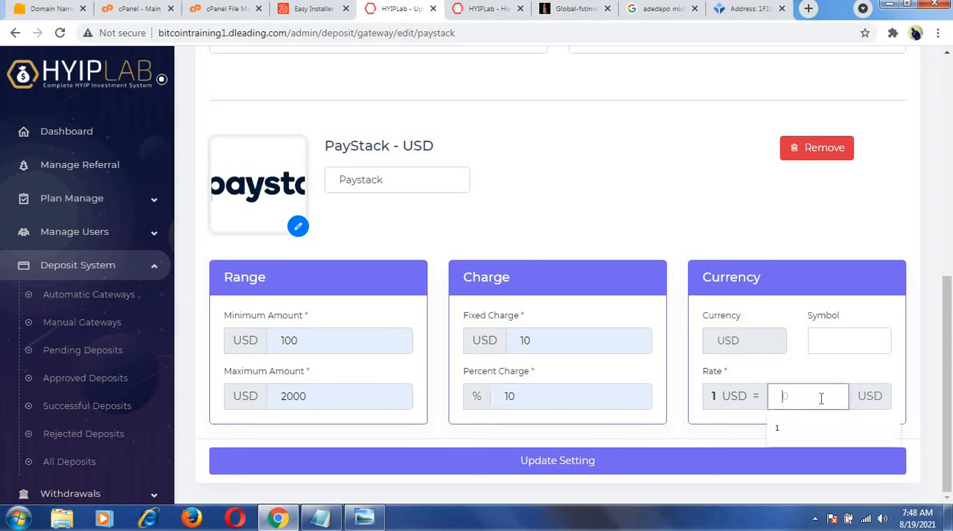
left_click(847, 340)
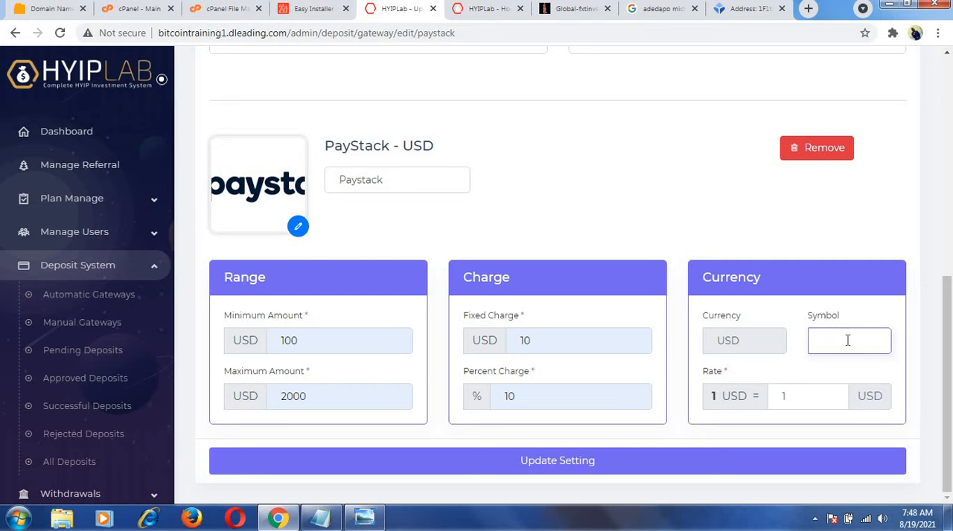
left_click(567, 461)
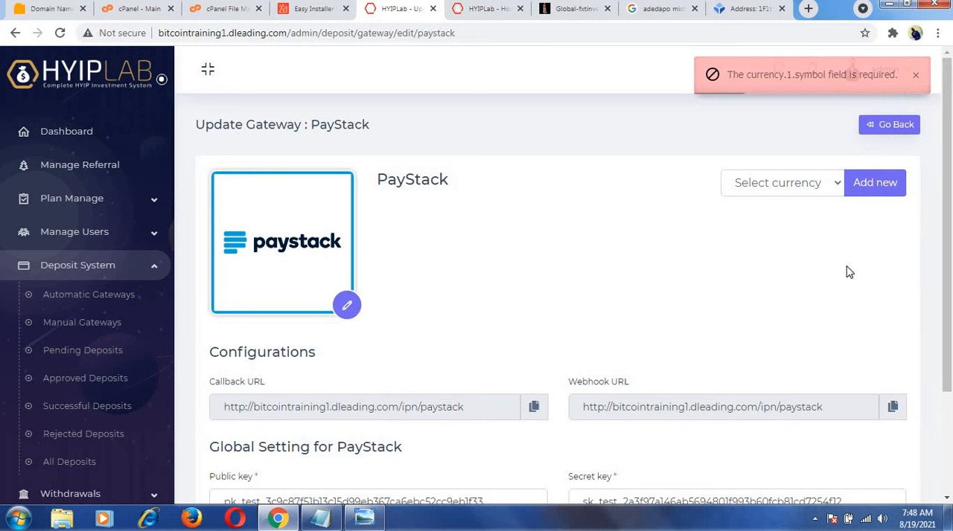
left_click_drag(945, 266, 949, 234)
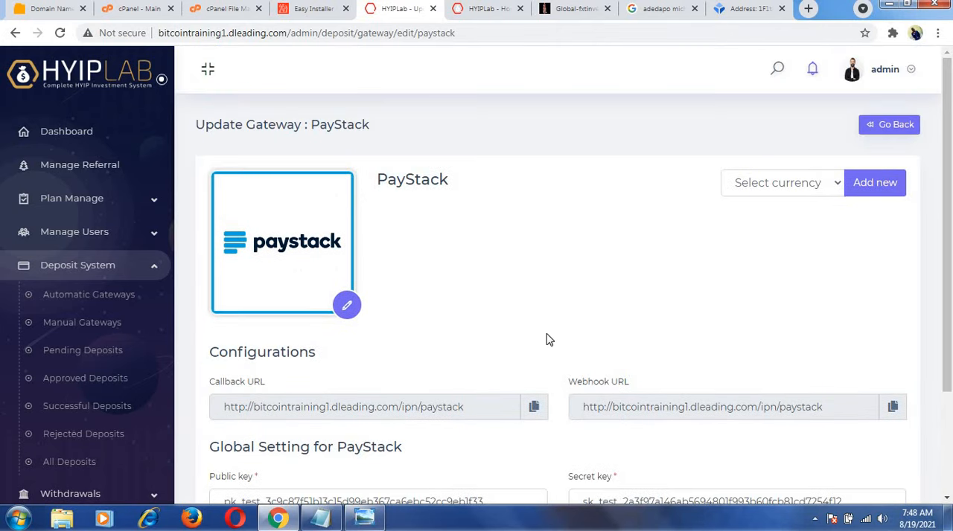
Select USD as the PayStack currency and add it to the gateway again.
left_click(774, 192)
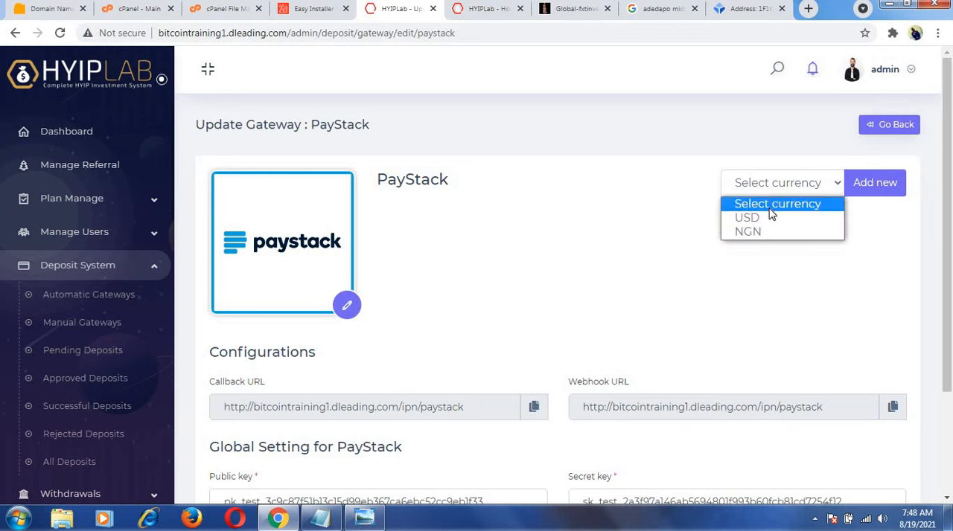
left_click(759, 218)
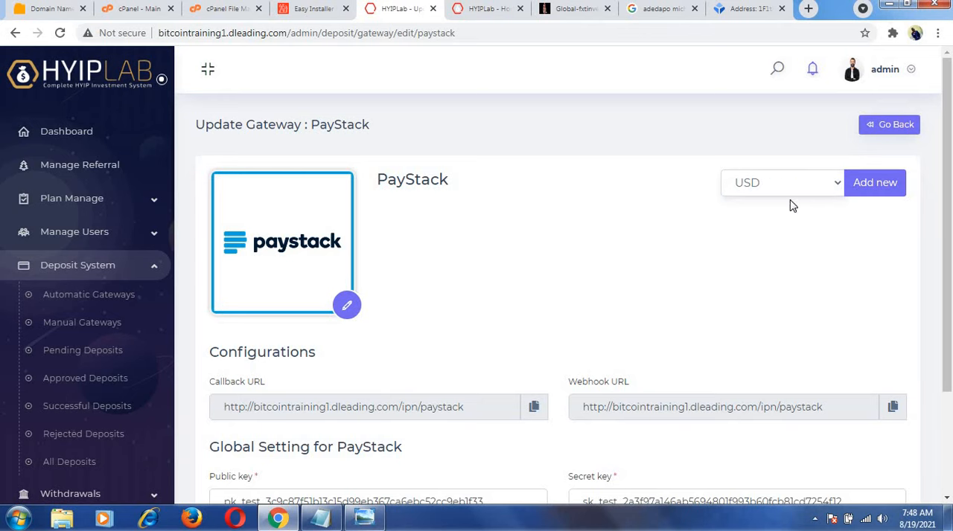
left_click(884, 183)
Enter a 100 to 2000 USD amount range for PayStack - USD, plus a 10 USD fixed charge and a 10 percent charge.
scroll(882, 215, "down", 6)
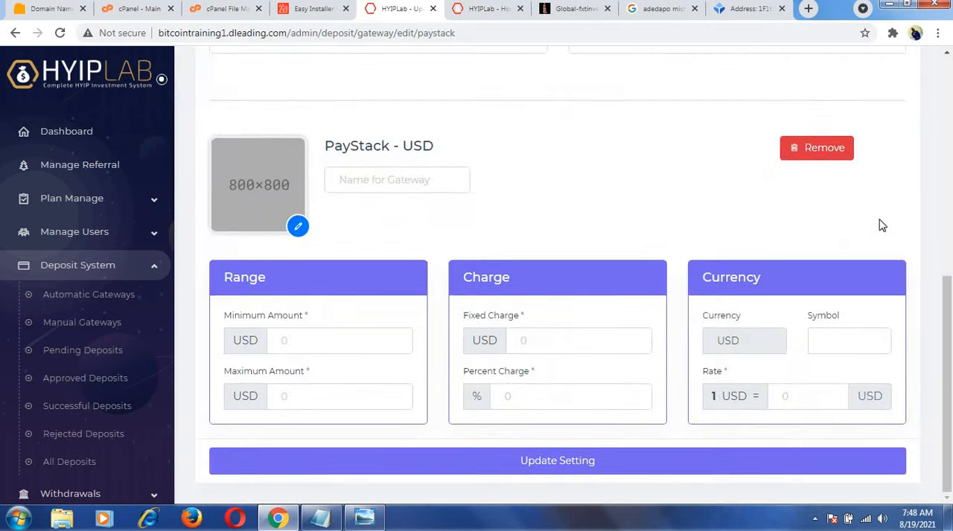
left_click(305, 340)
type("100")
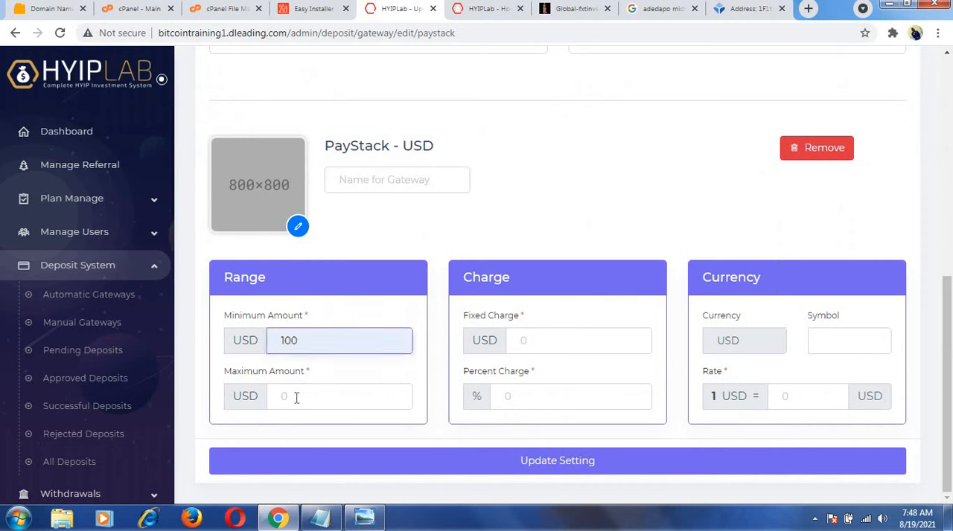
left_click(296, 398)
left_click(284, 433)
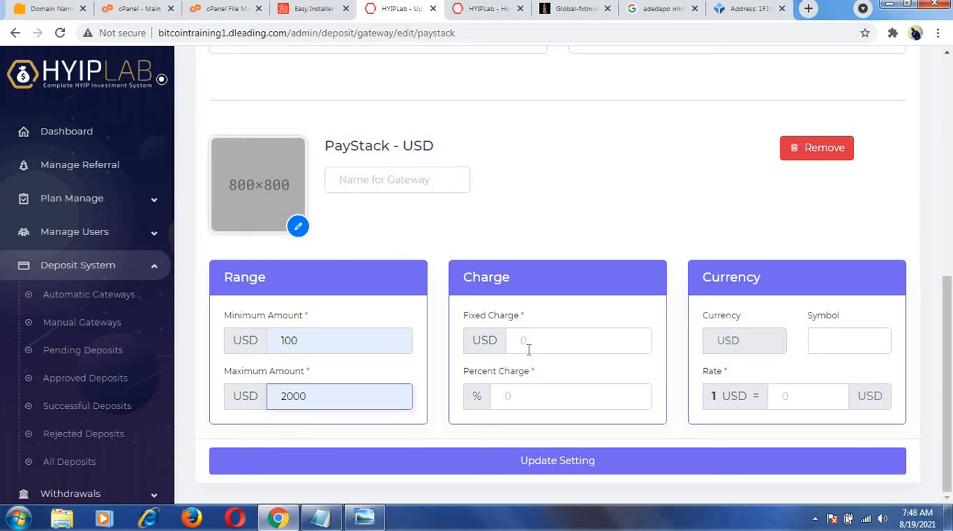
left_click(528, 348)
type("10")
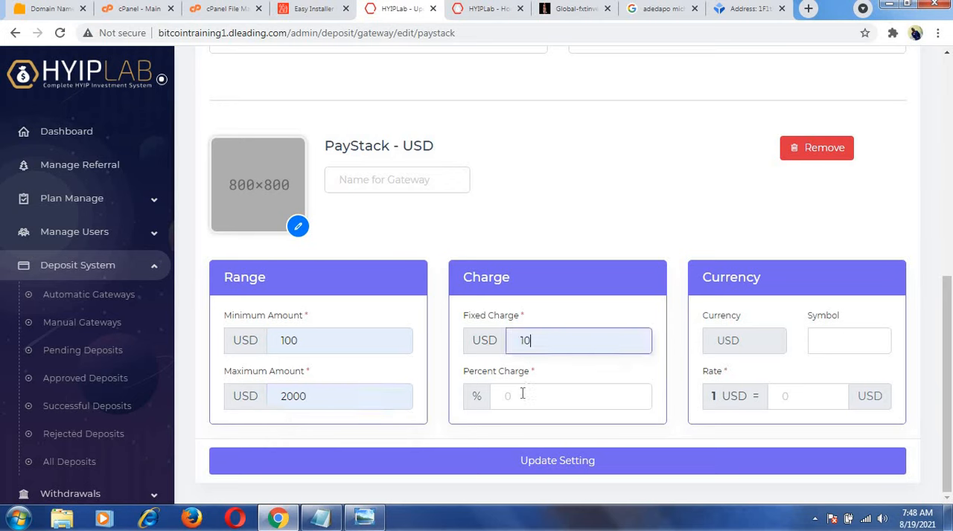
left_click(514, 397)
left_click(504, 428)
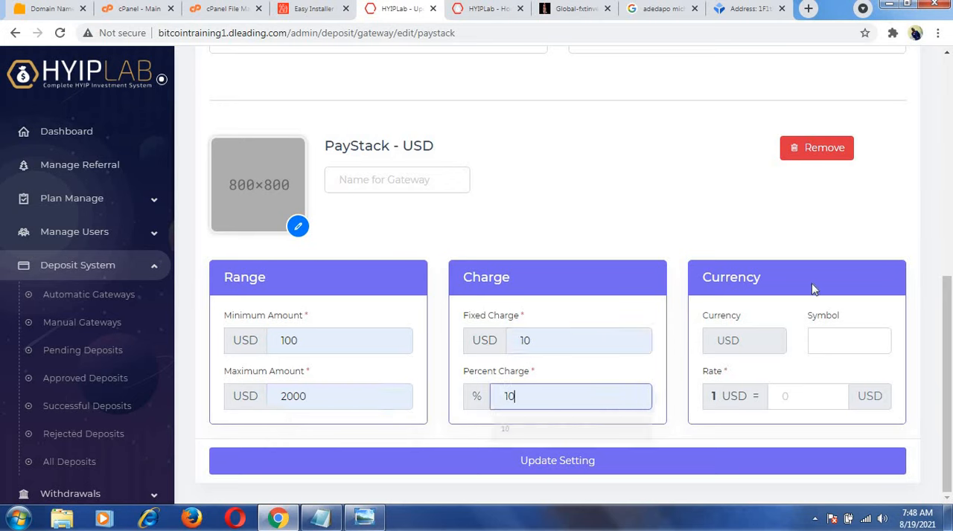
Set the PayStack - USD currency symbol to $ and the rate to 1, and try to update the gateway settings.
left_click(823, 339)
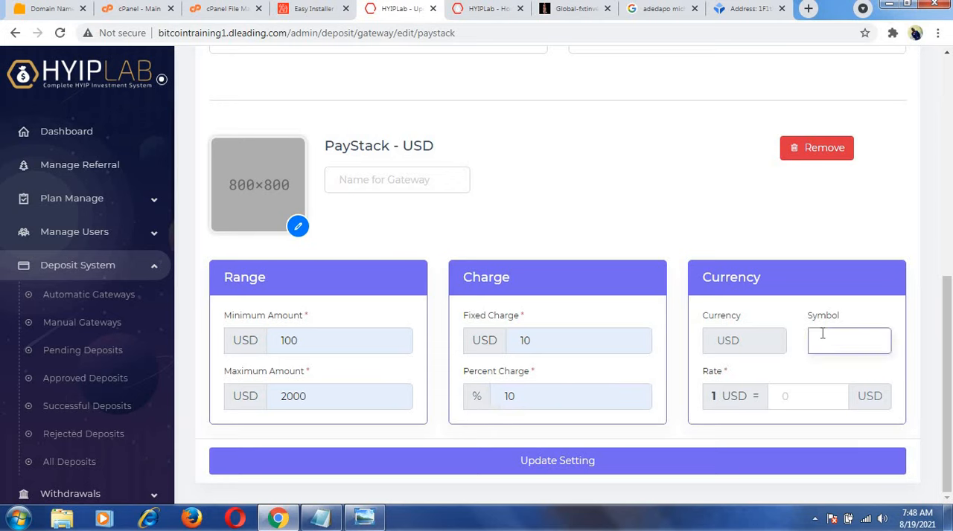
type("$")
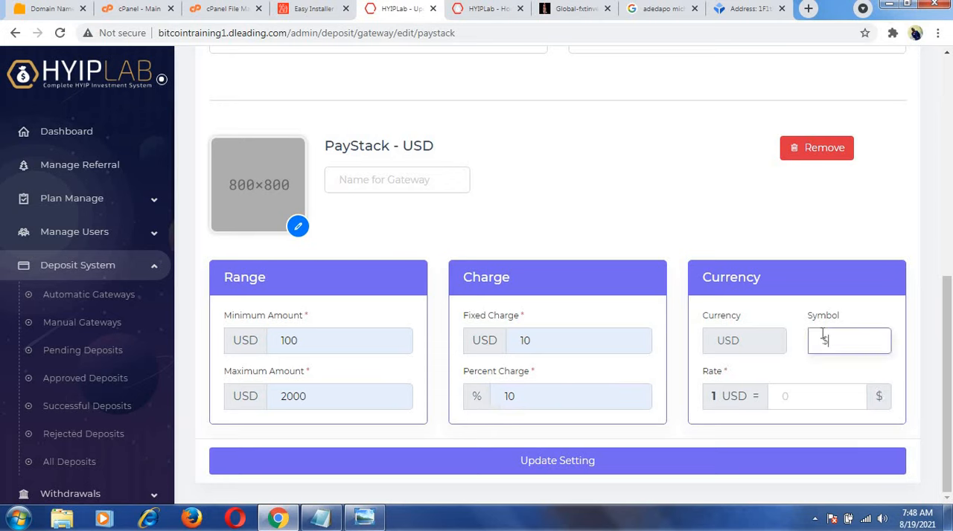
left_click(804, 398)
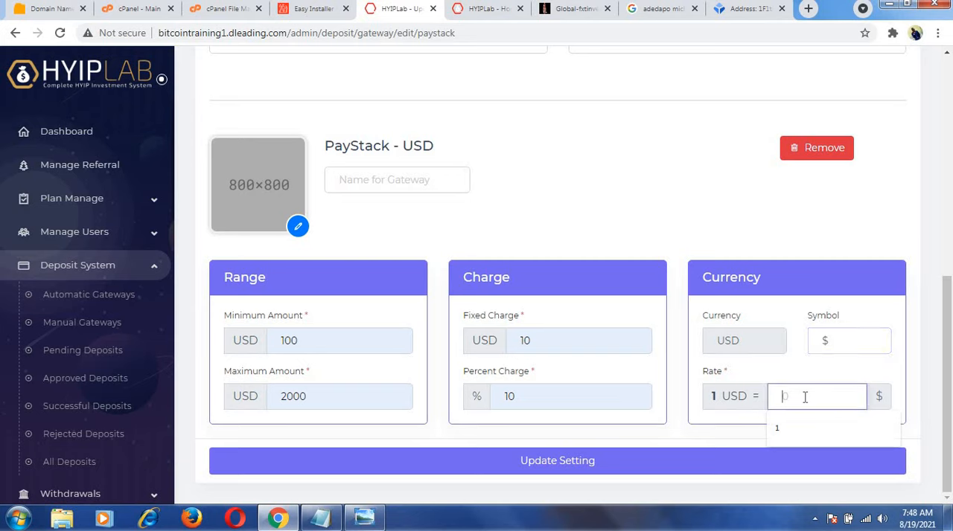
left_click(778, 428)
left_click(554, 466)
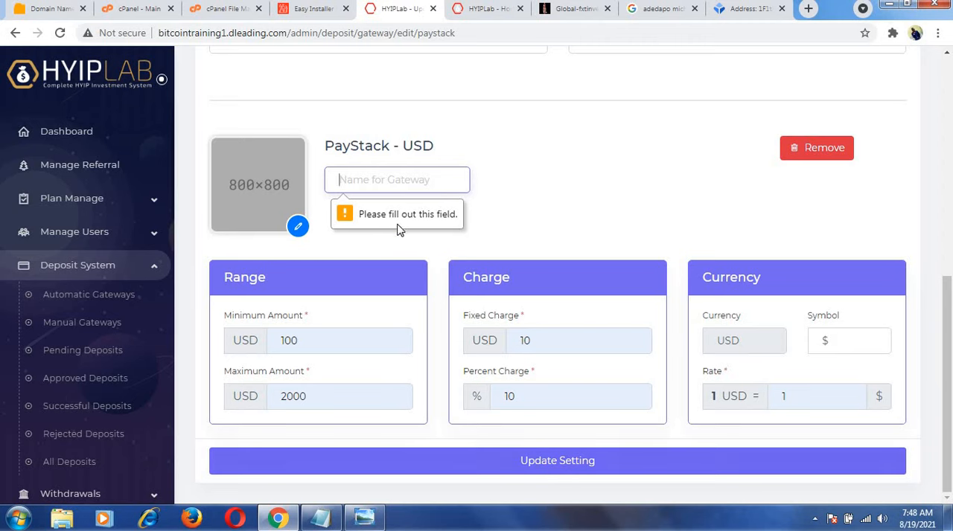
Name the PayStack - USD gateway Paystack, upload the Paystack logo file "download" as its image, and update the settings.
left_click(389, 180)
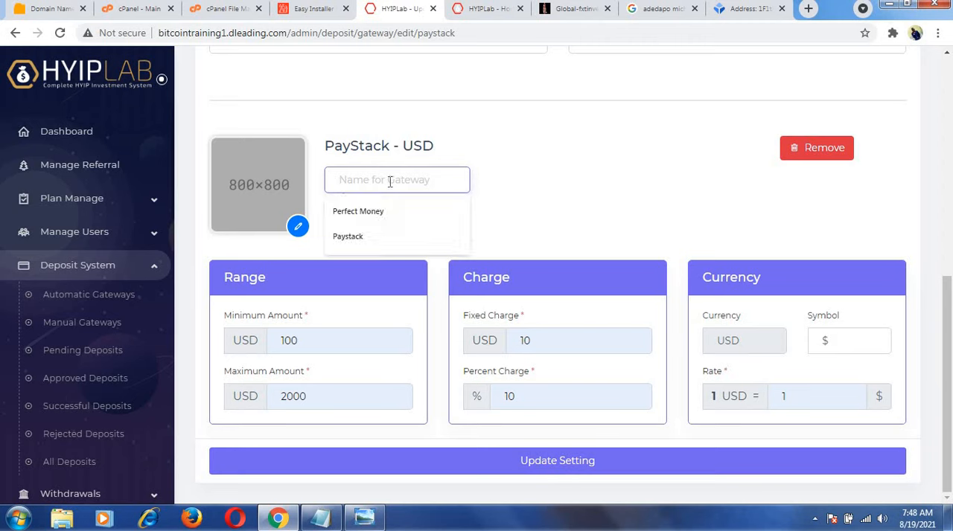
left_click(366, 238)
left_click(298, 226)
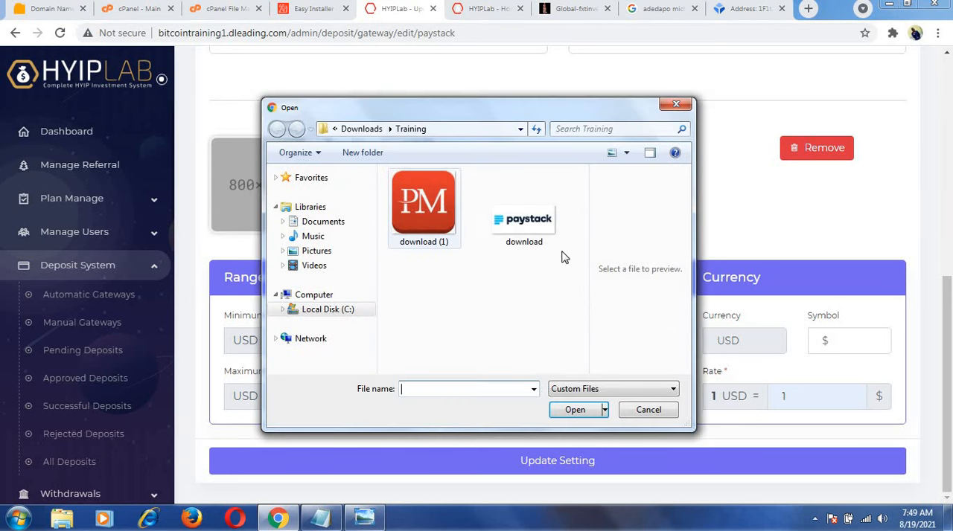
left_click(542, 237)
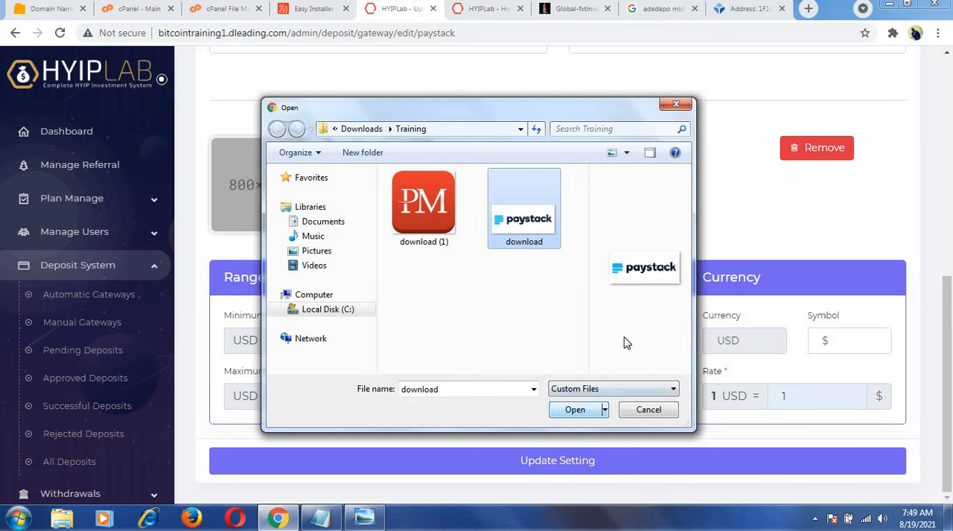
left_click(581, 413)
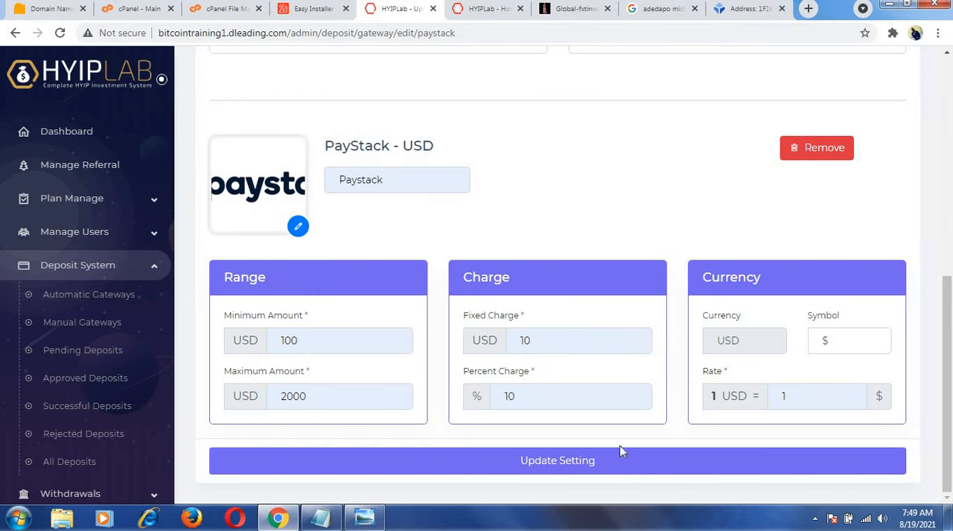
left_click(557, 463)
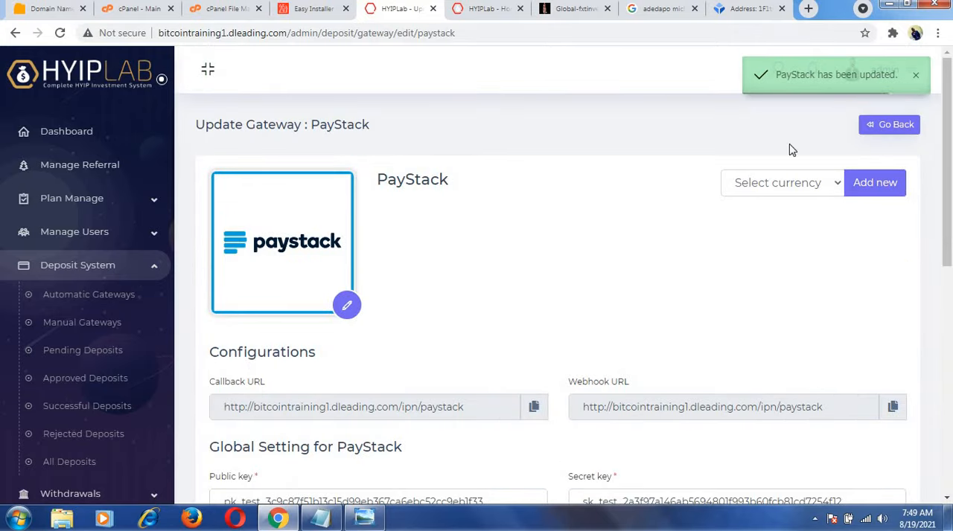
Go back to the payment gateways list, reload it, and check the enabled currencies of the PayStack and Perfect Money gateways.
left_click(899, 124)
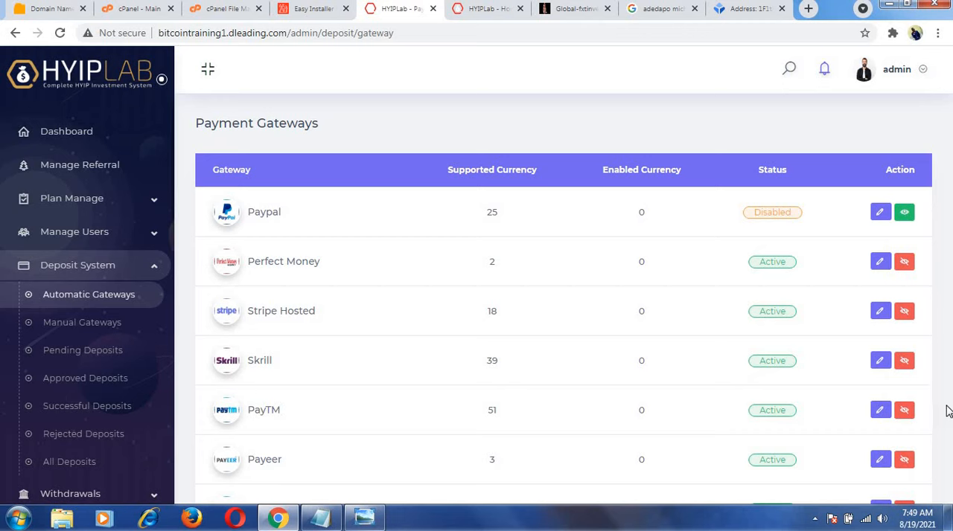
left_click_drag(943, 250, 786, 254)
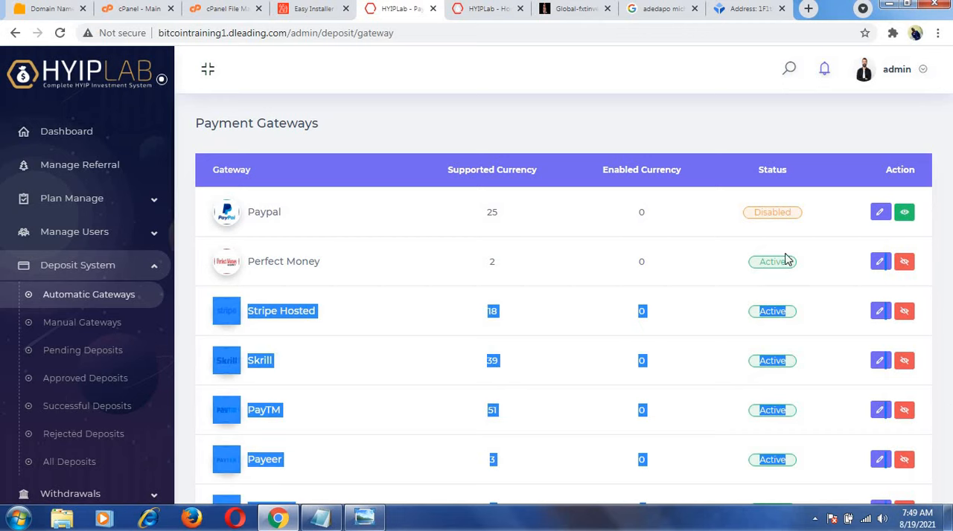
left_click(701, 232)
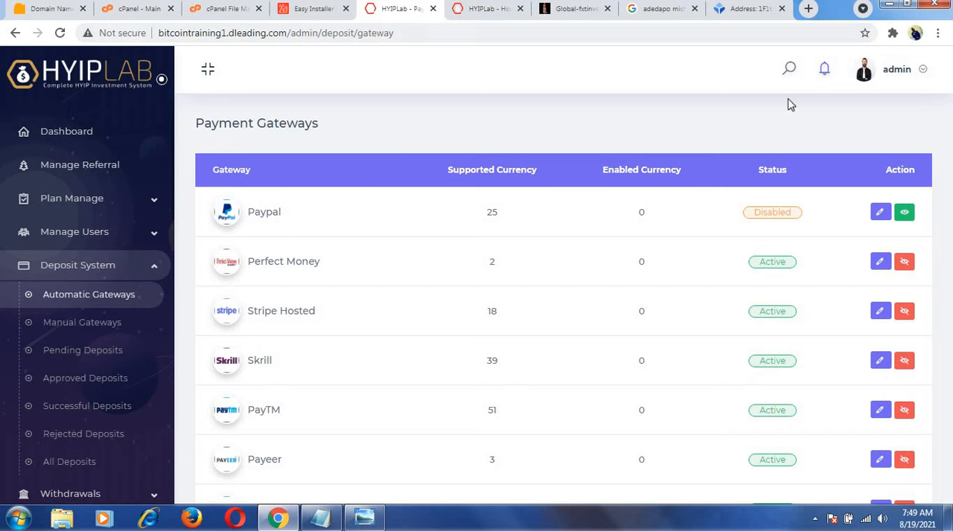
key("F5")
left_click_drag(948, 144, 949, 229)
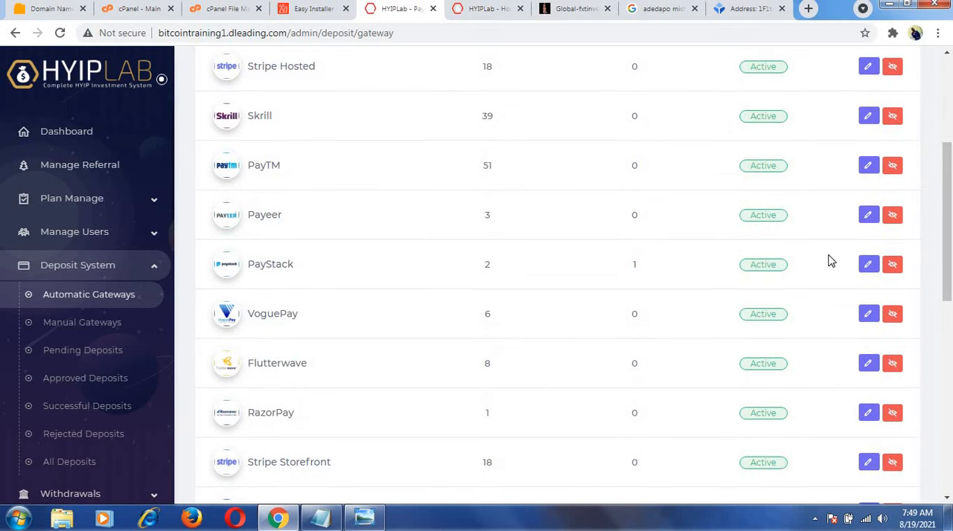
left_click_drag(948, 259, 948, 200)
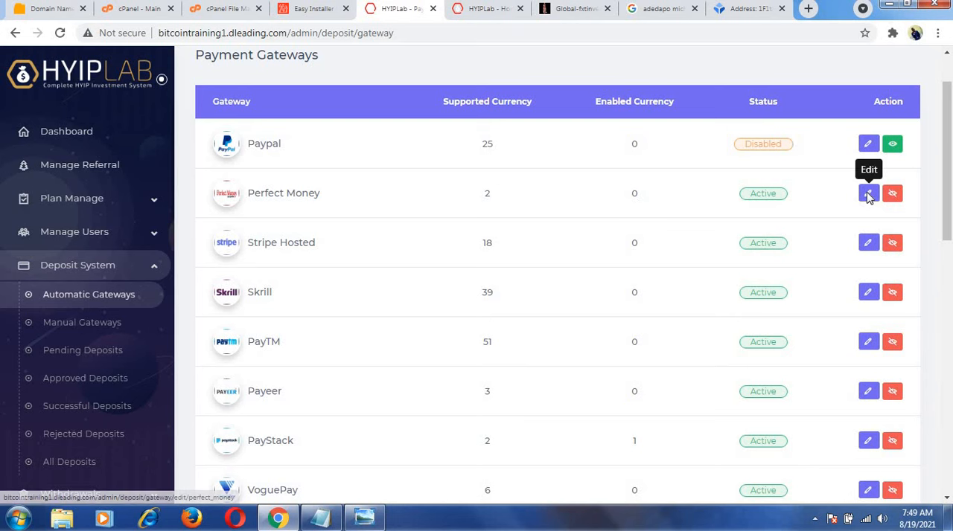
Open the Perfect Money gateway for editing and add USD as a new currency.
left_click(867, 194)
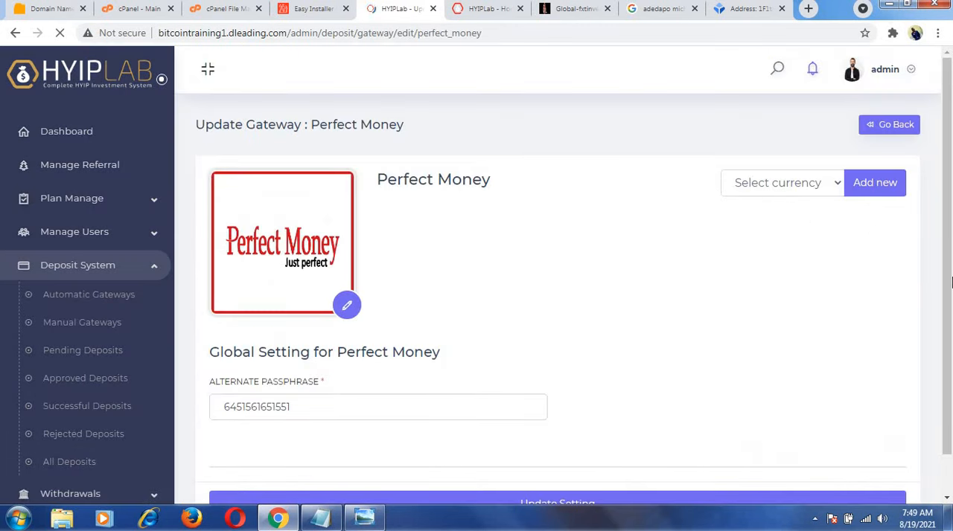
scroll(950, 281, "down", 1)
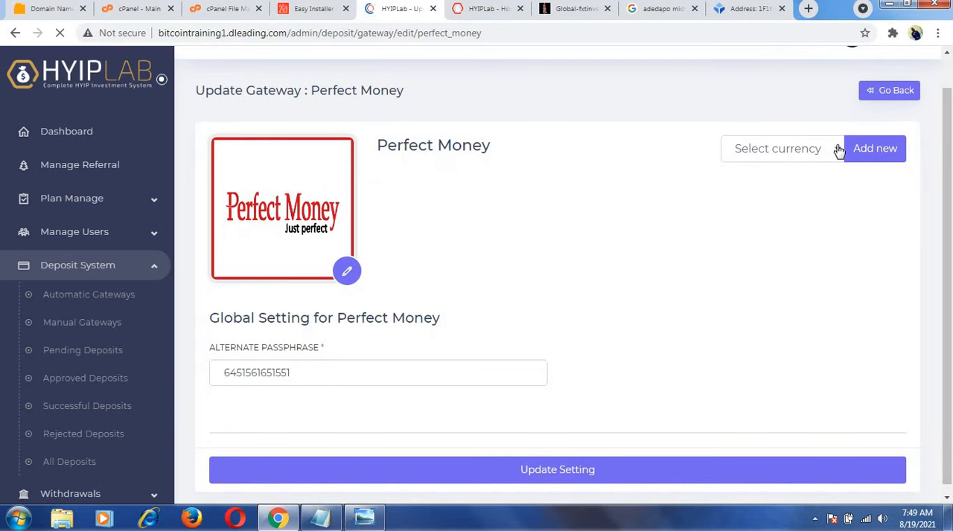
left_click(839, 151)
left_click(780, 184)
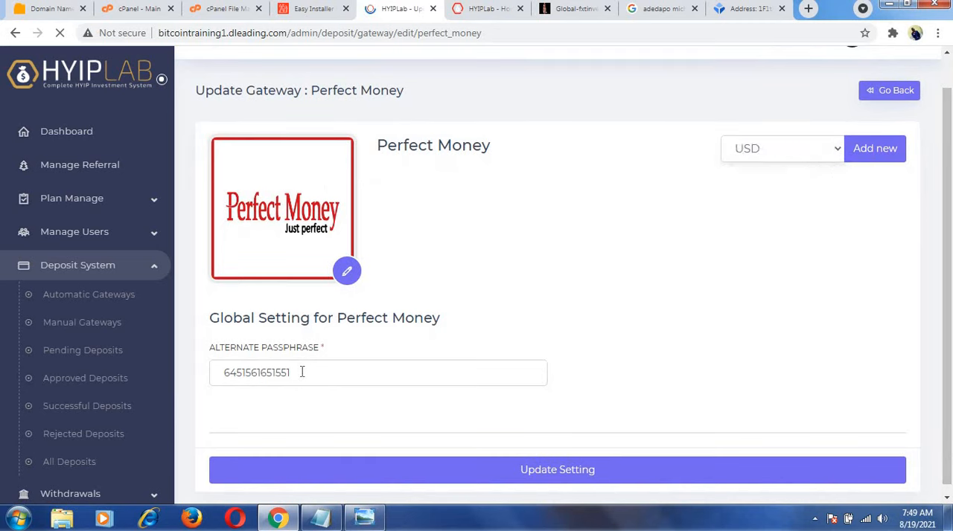
left_click(863, 150)
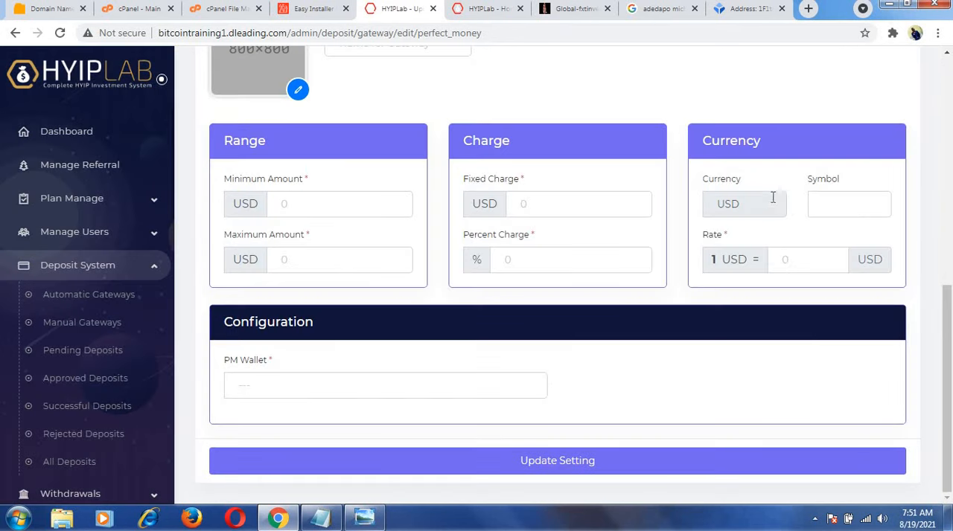
Upload the image file "download (1)" for the Perfect Money - USD gateway and name the gateway Perfect Money.
left_click(943, 269)
scroll(944, 261, "up", 2)
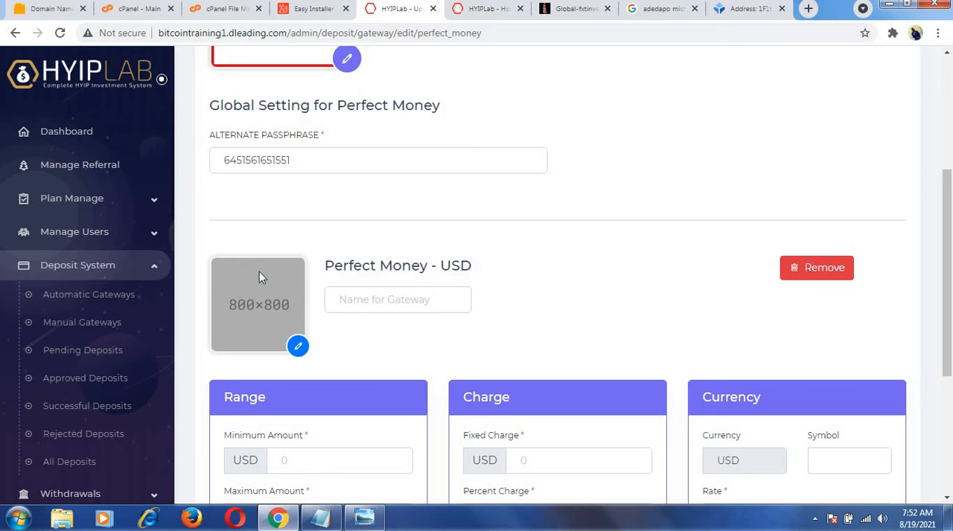
left_click(422, 203)
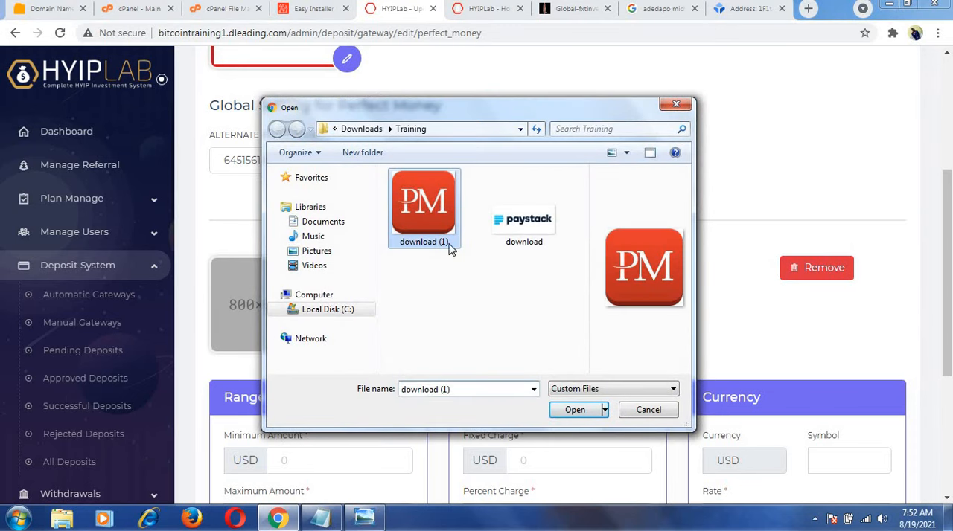
left_click(574, 410)
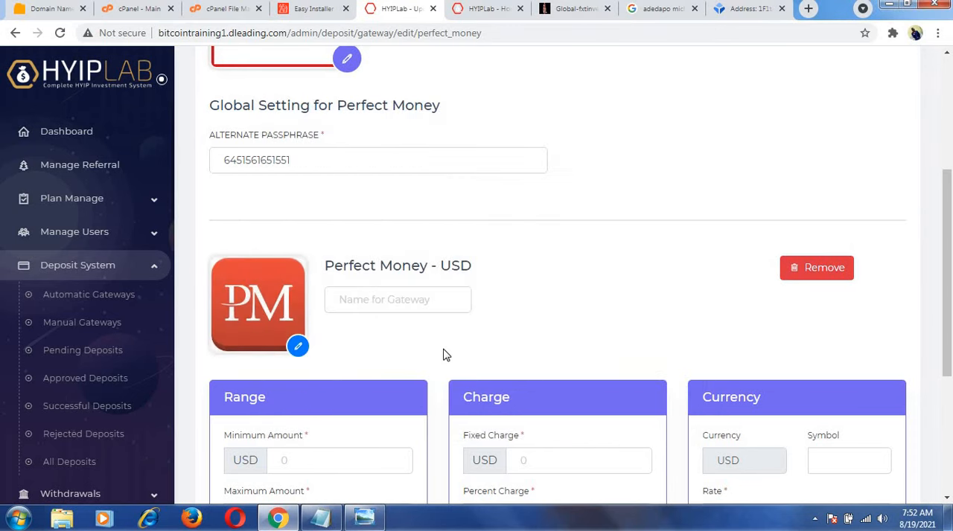
left_click(422, 296)
left_click(348, 359)
Enter a 100 to 2000 USD amount range for Perfect Money - USD, plus a 10 USD fixed charge and a 10 percent charge.
scroll(942, 395, "down", 2)
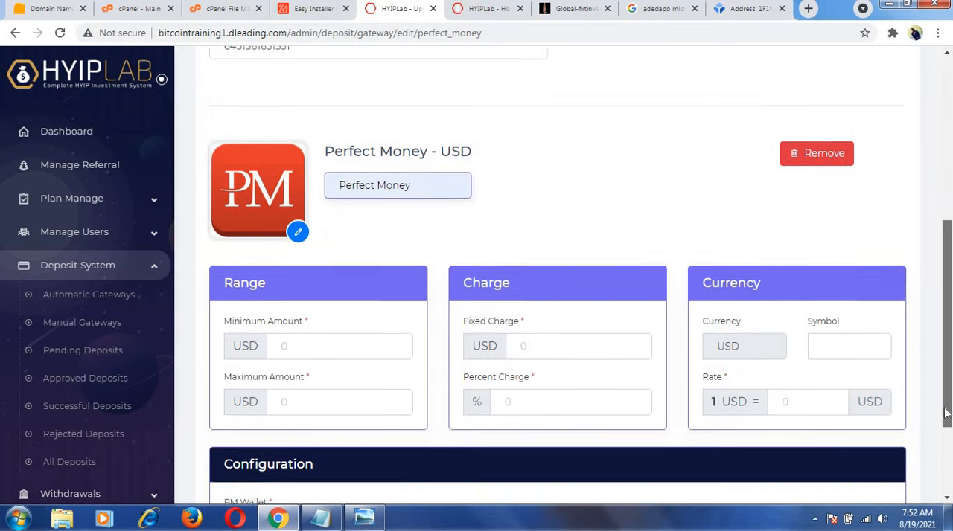
left_click(382, 297)
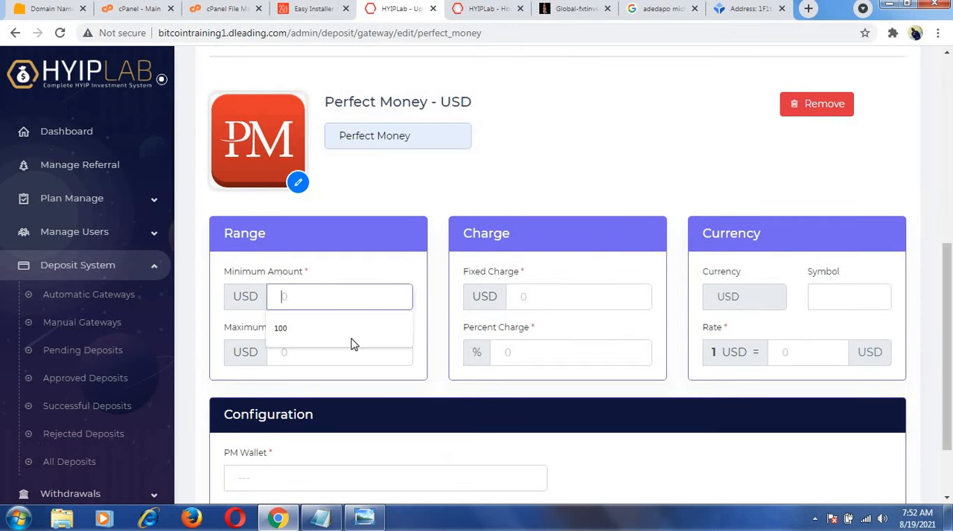
left_click(300, 345)
left_click(298, 353)
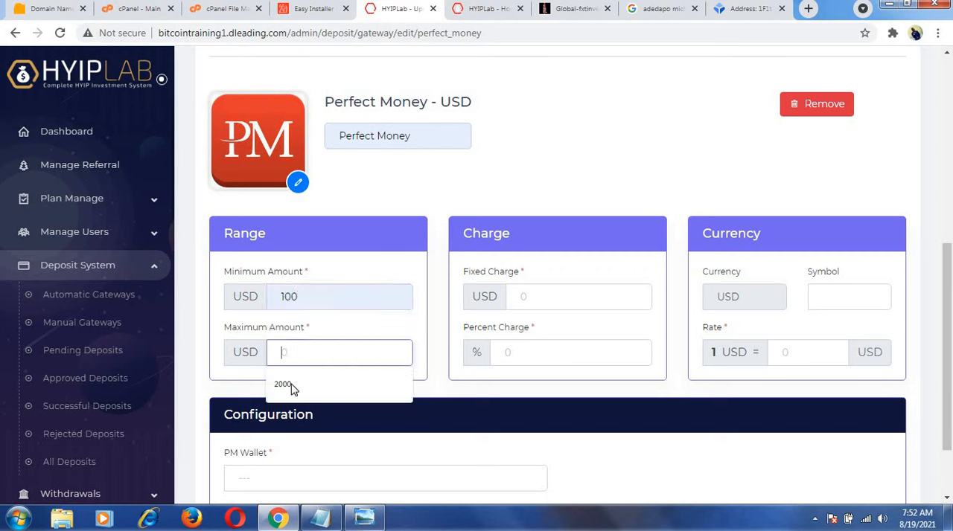
left_click(292, 387)
left_click(538, 295)
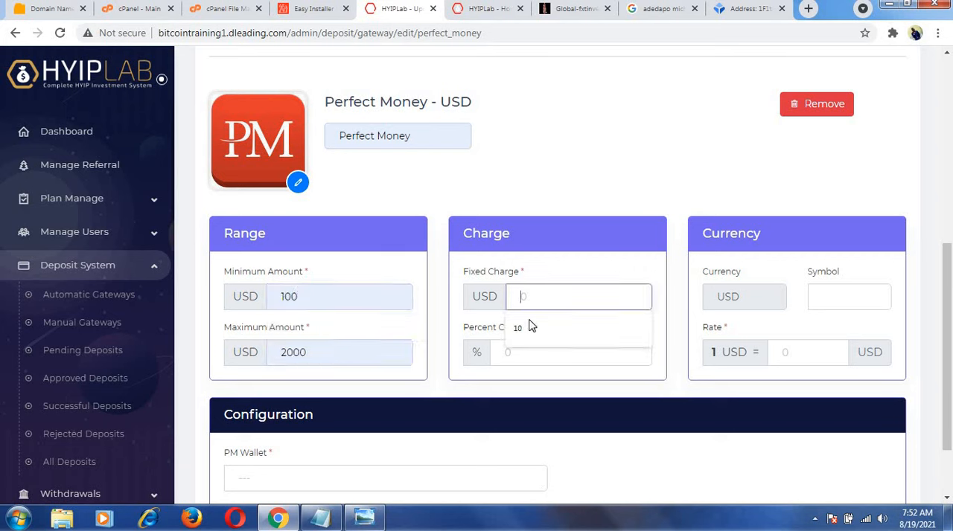
left_click(516, 330)
left_click(517, 353)
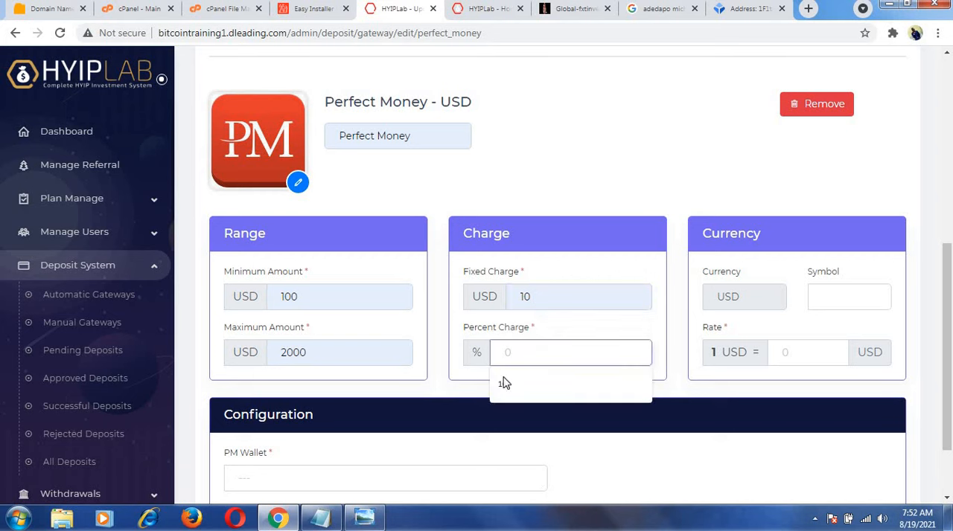
left_click(504, 385)
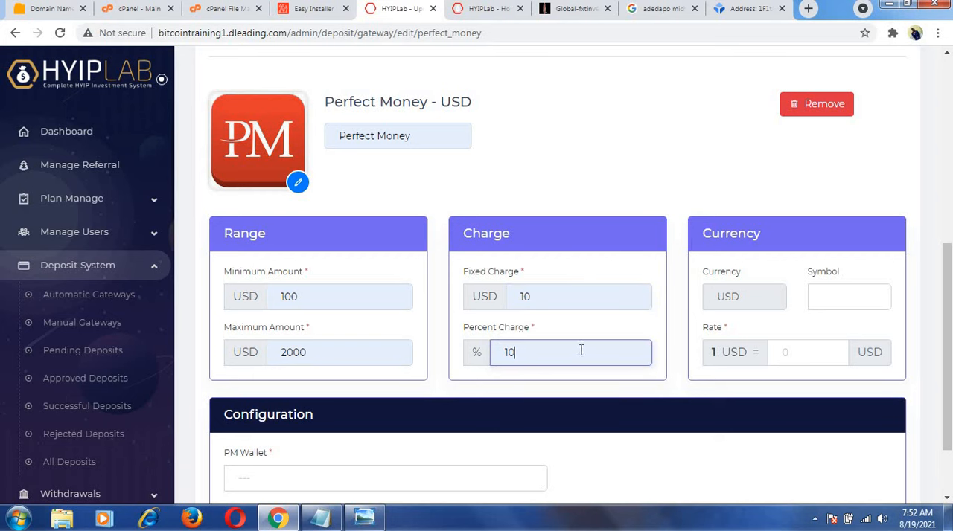
left_click(825, 295)
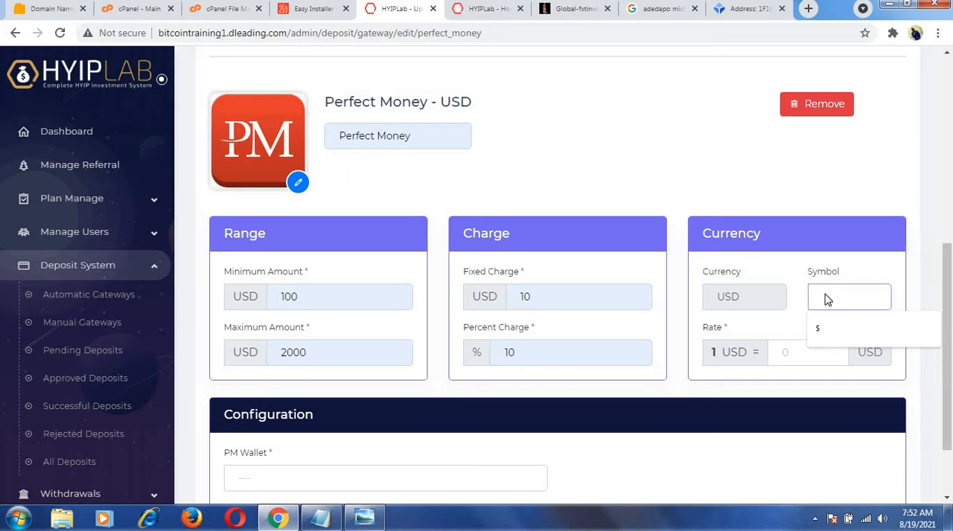
key("ctrl+4")
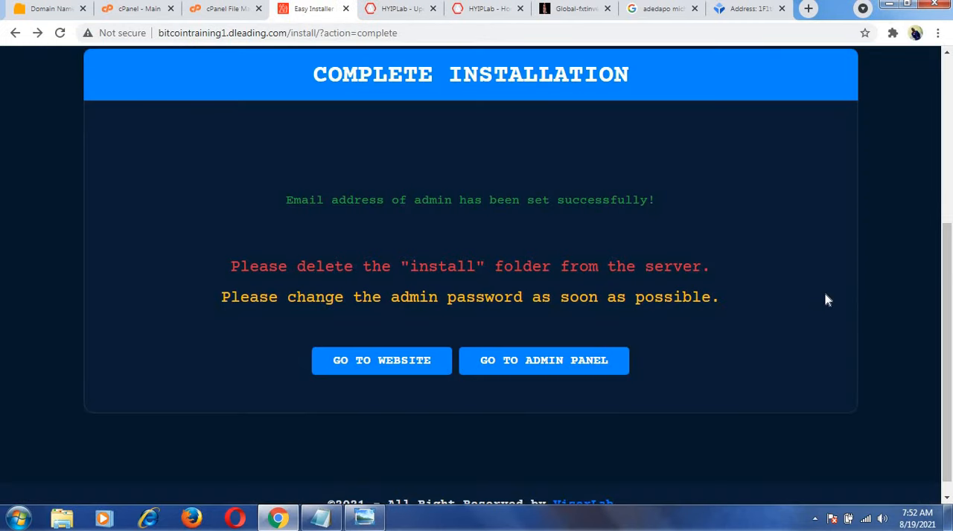
left_click(491, 15)
left_click(410, 15)
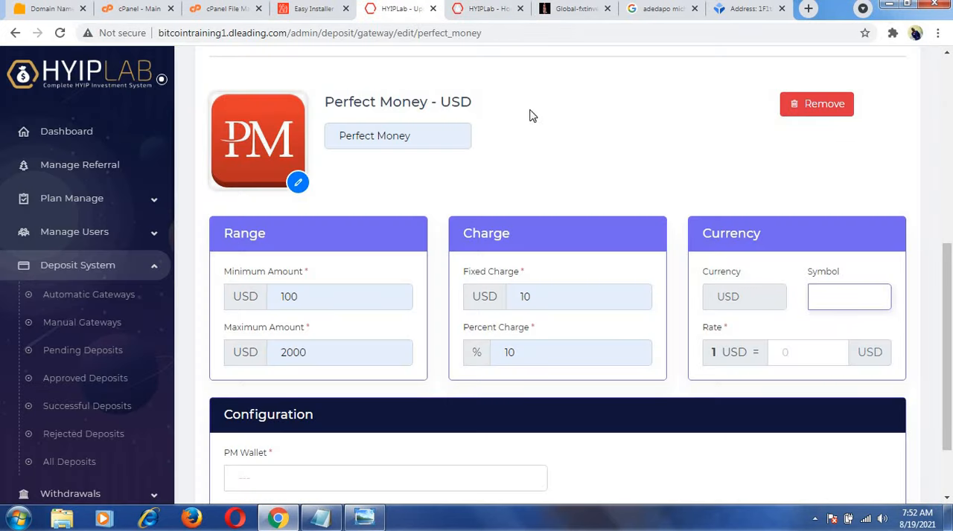
left_click(559, 158)
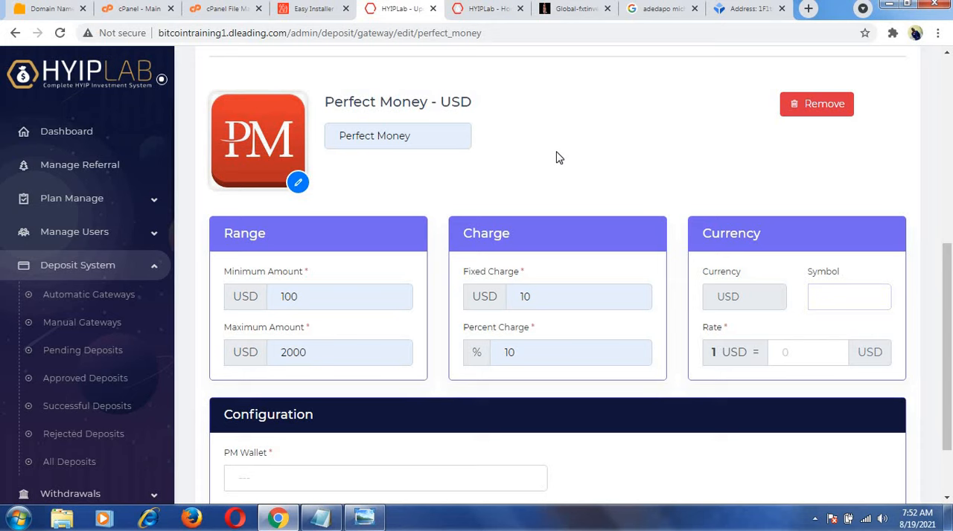
Set the Perfect Money - USD currency symbol to $ and the rate to 1.
left_click(854, 298)
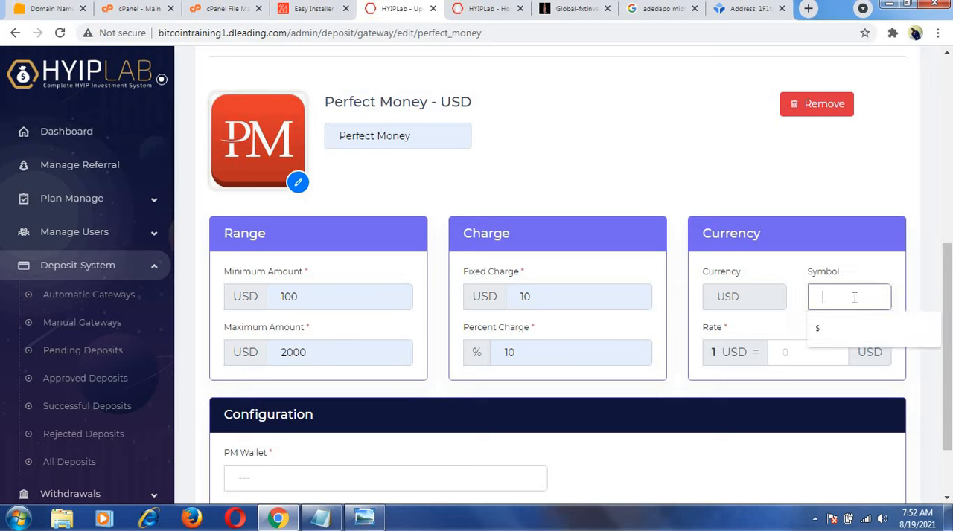
left_click(855, 324)
left_click(819, 352)
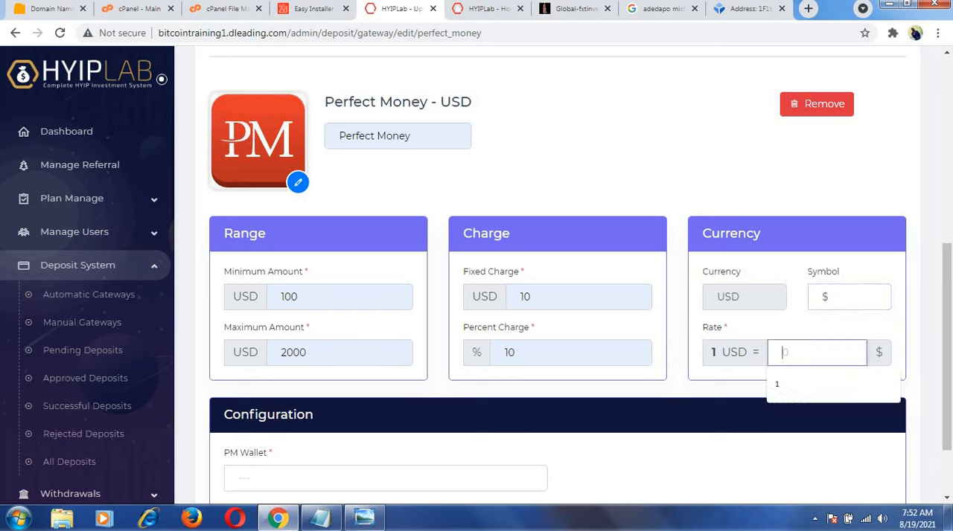
left_click(778, 392)
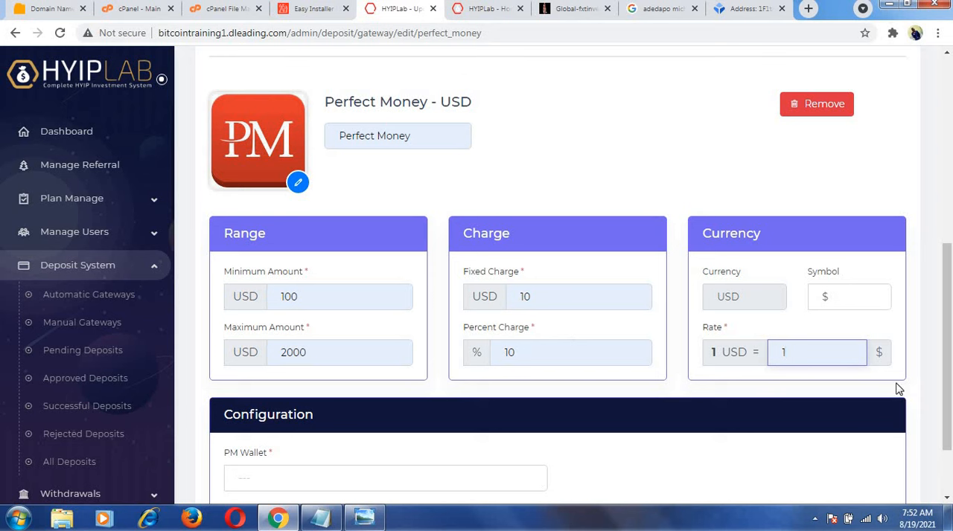
Fill in the PM Wallet address for Perfect Money - USD and update the gateway settings.
scroll(570, 357, "down", 2)
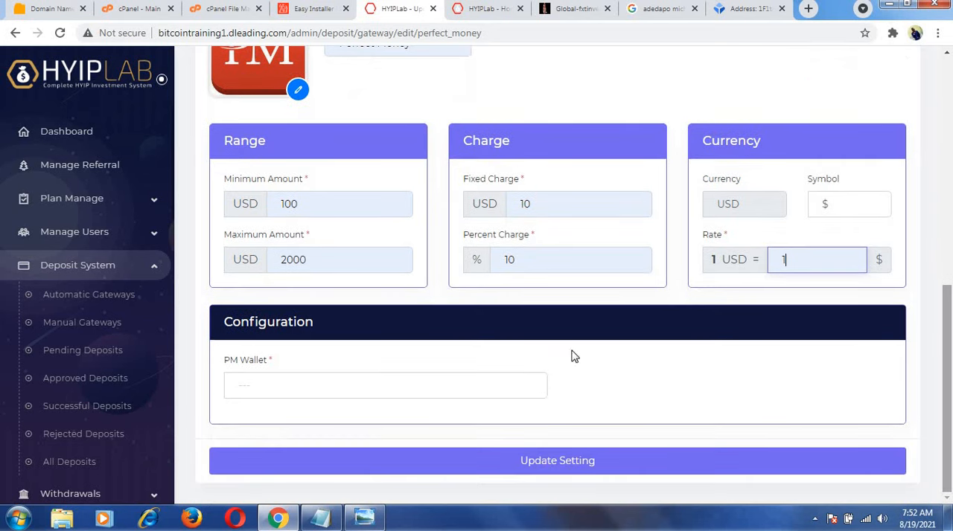
left_click(362, 387)
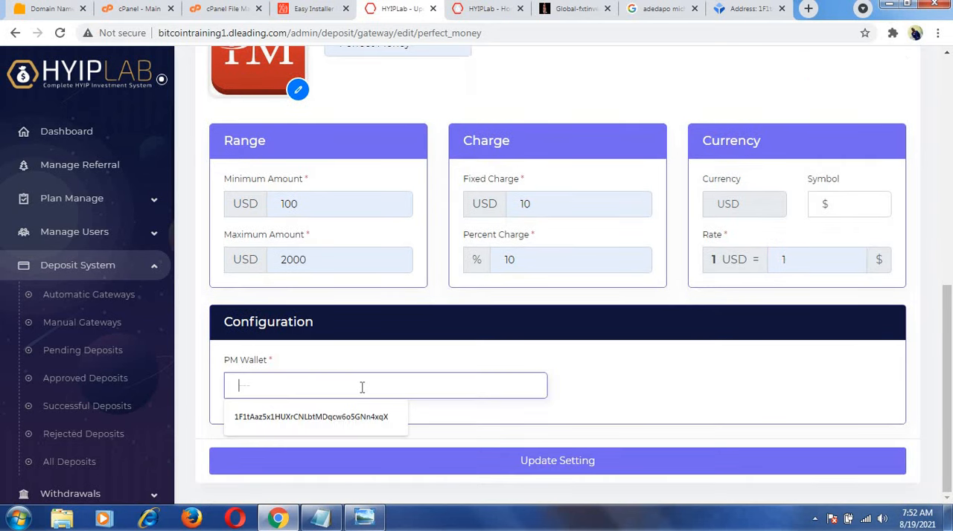
key("Down")
key("Return")
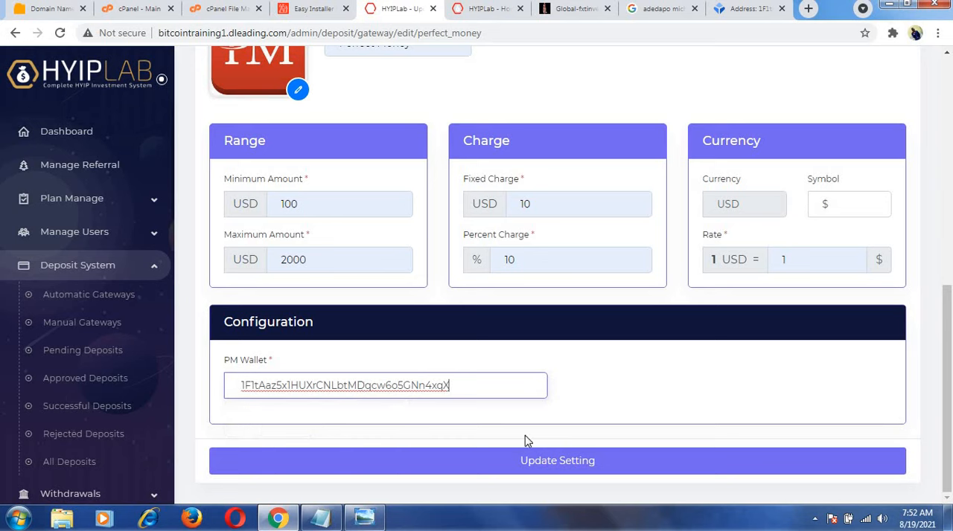
left_click(542, 469)
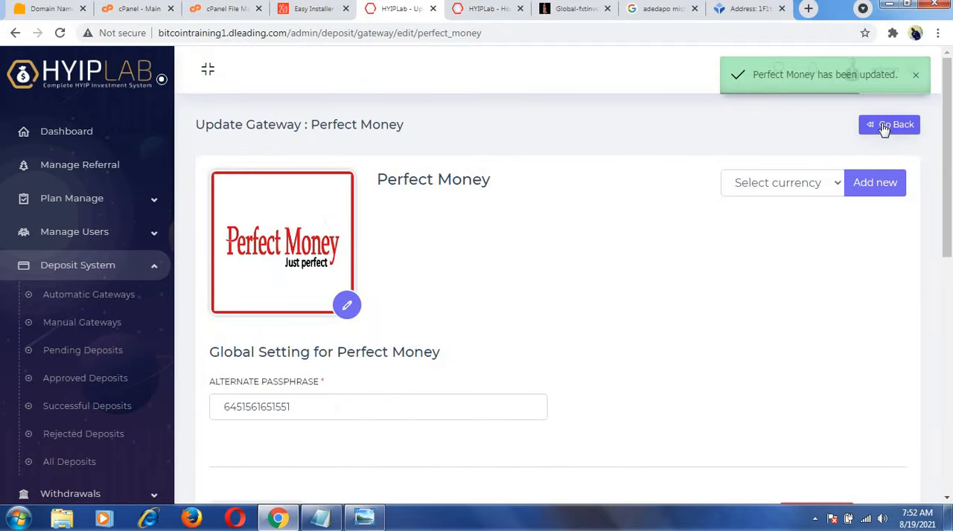
Go back to the payment gateways list, look through the available gateways, and open Stripe Checkout for editing.
left_click(884, 127)
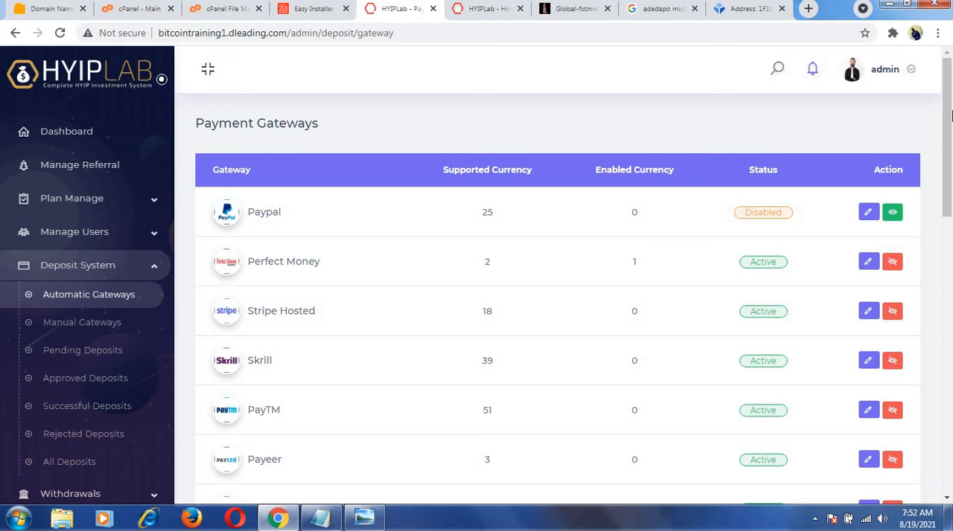
left_click_drag(948, 112, 939, 238)
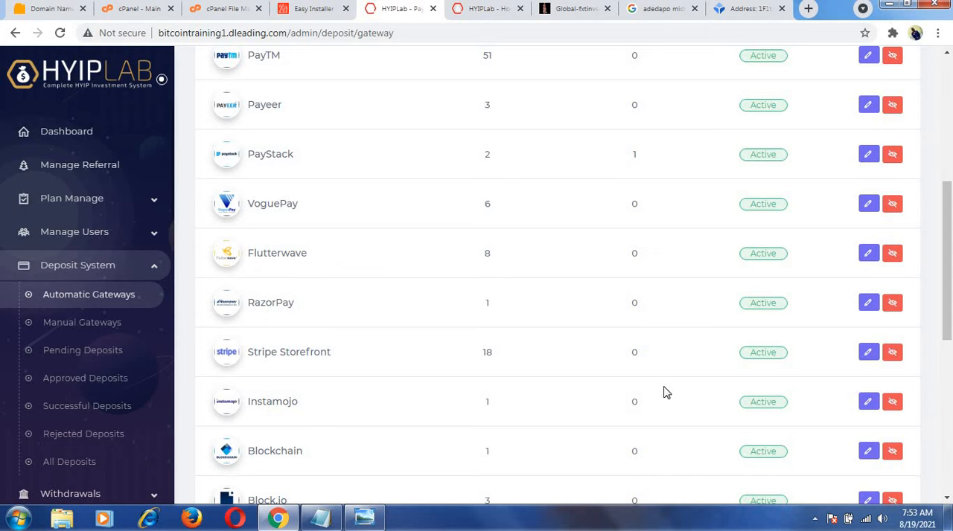
left_click_drag(948, 321, 948, 327)
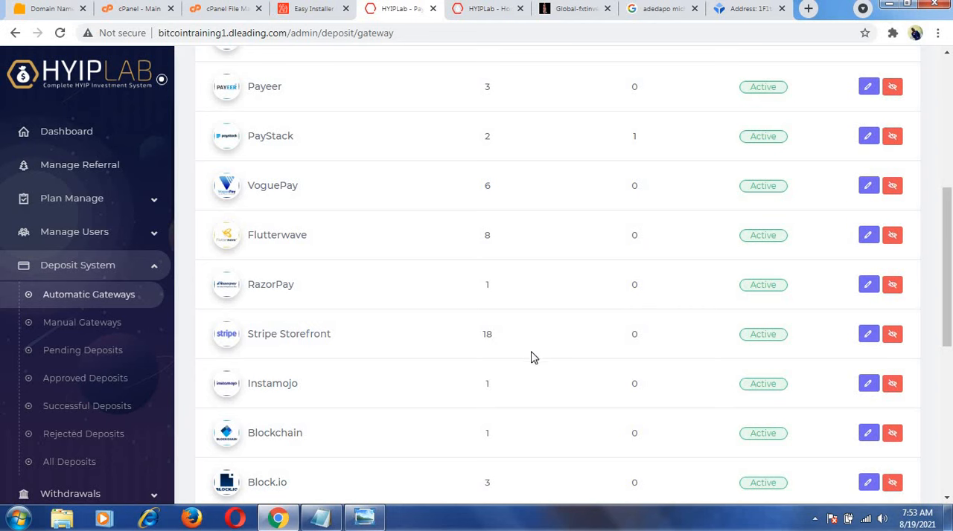
mouse_move(947, 320)
left_mouse_down()
mouse_move(941, 440)
mouse_move(949, 302)
left_mouse_up()
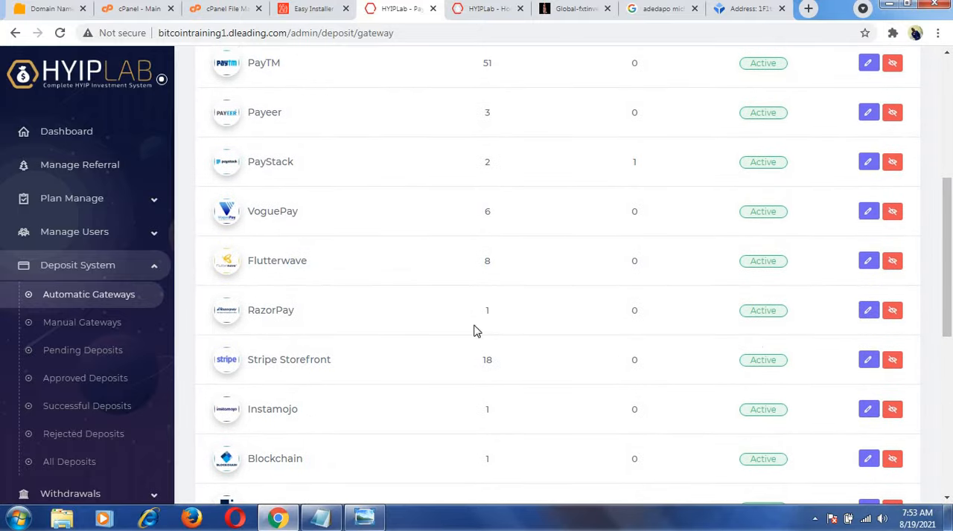
left_click_drag(949, 321, 949, 475)
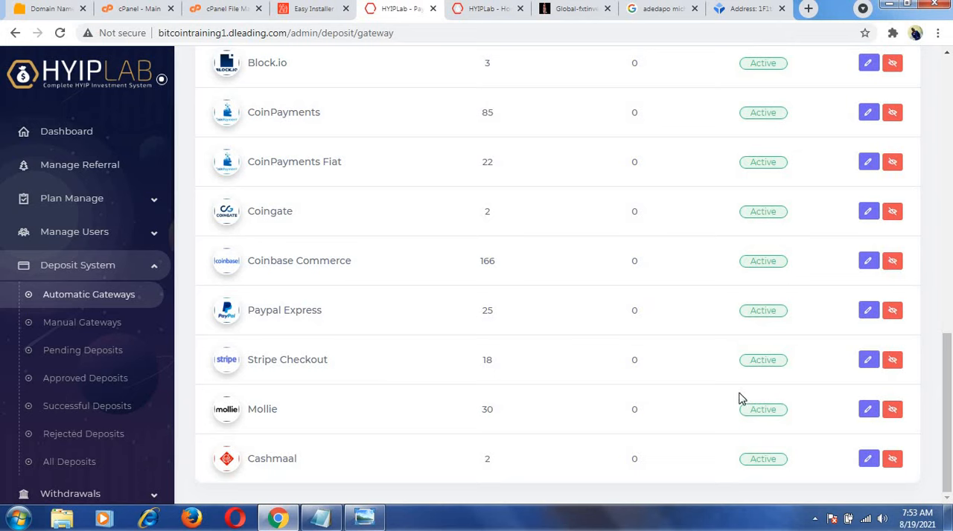
left_click(868, 361)
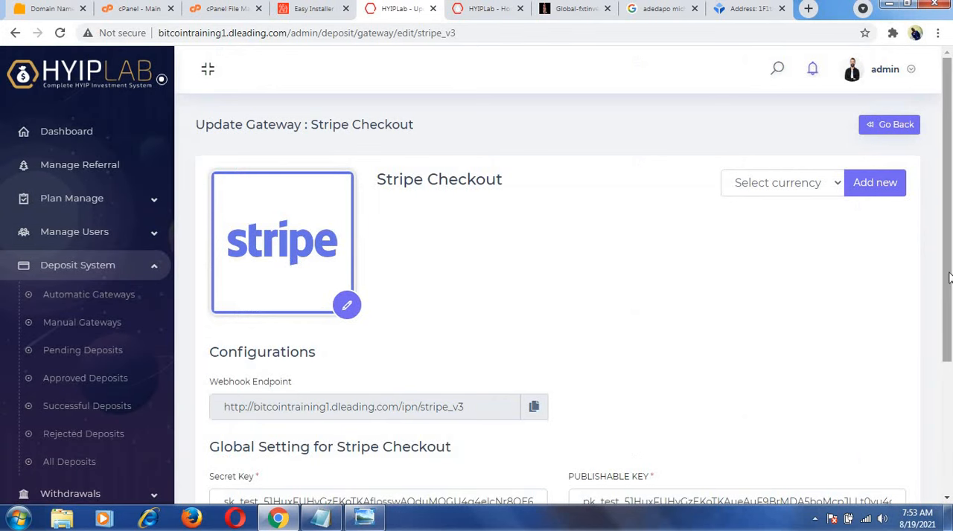
Review the Stripe Checkout configuration and add USD as a new currency for this gateway.
scroll(948, 277, "down", 3)
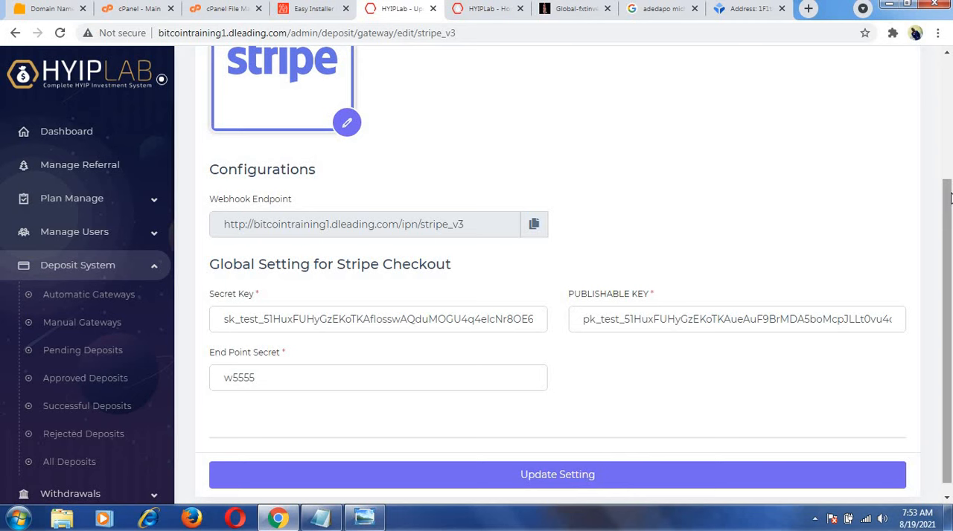
left_click_drag(950, 197, 949, 105)
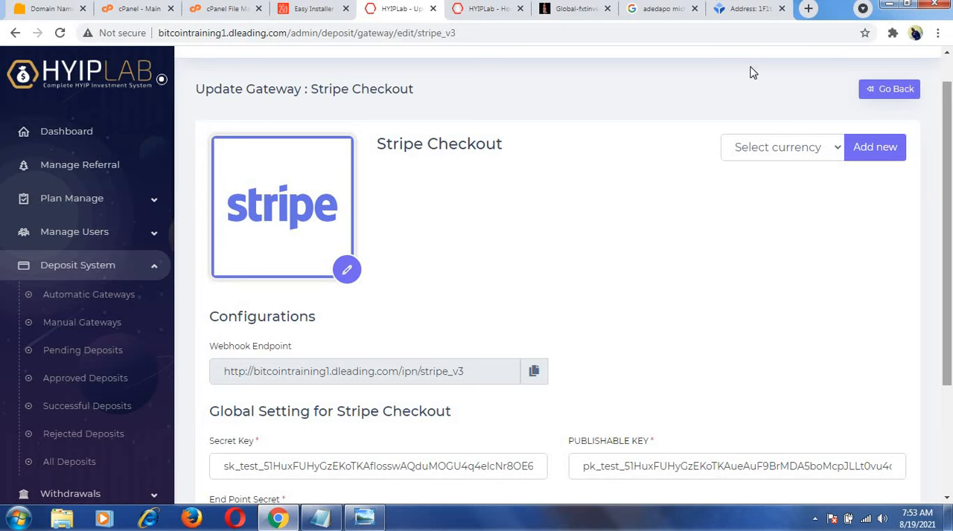
left_click(834, 150)
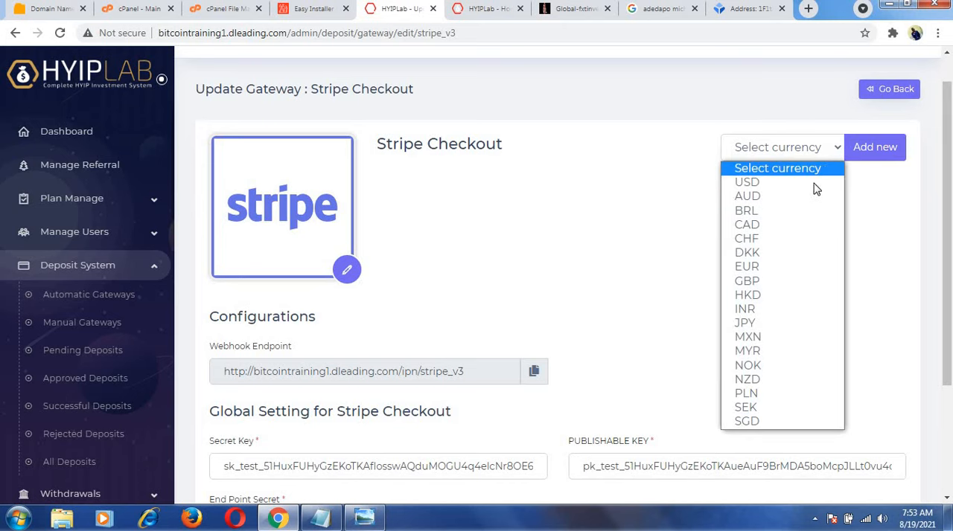
left_click(793, 186)
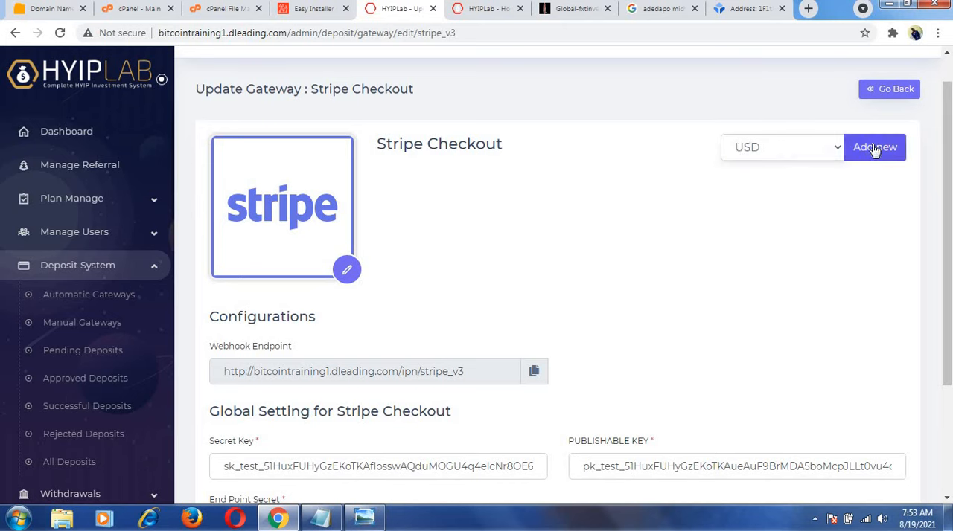
left_click(875, 149)
Upload the paystack image named download as the logo for Stripe Checkout - USD and name the gateway Stripe.
scroll(875, 149, "down", 10)
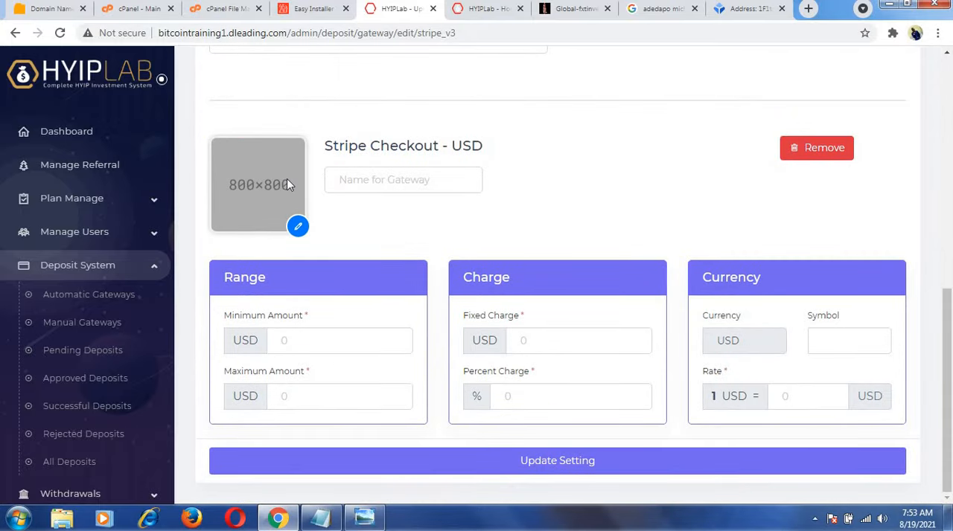
left_click(297, 227)
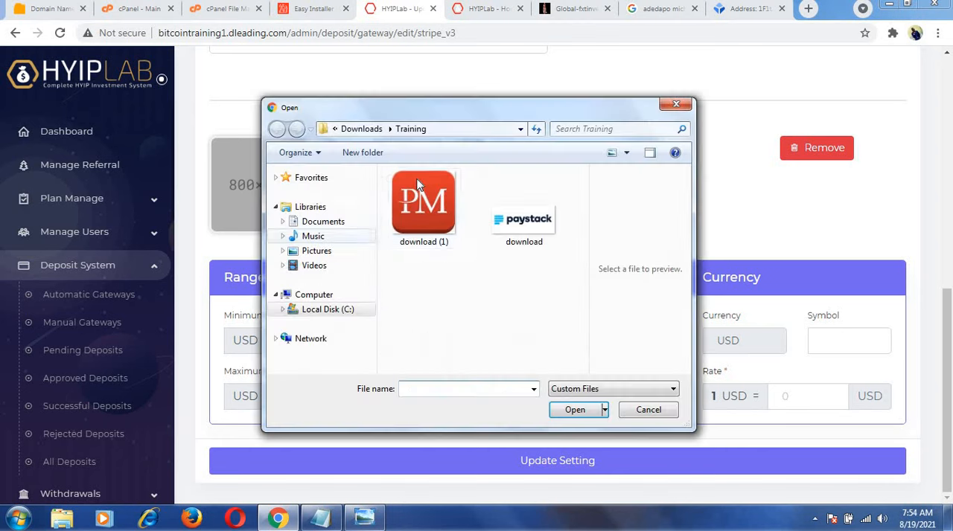
left_click(526, 218)
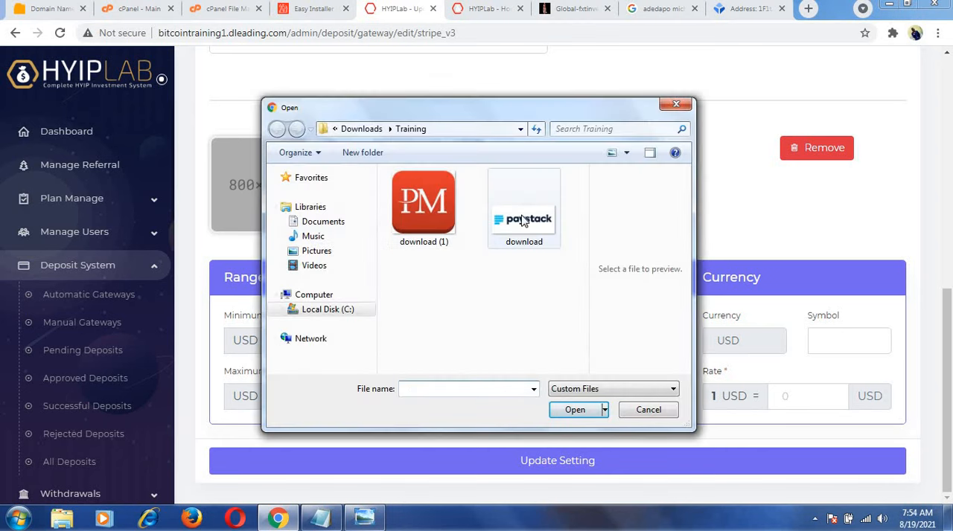
left_click(578, 408)
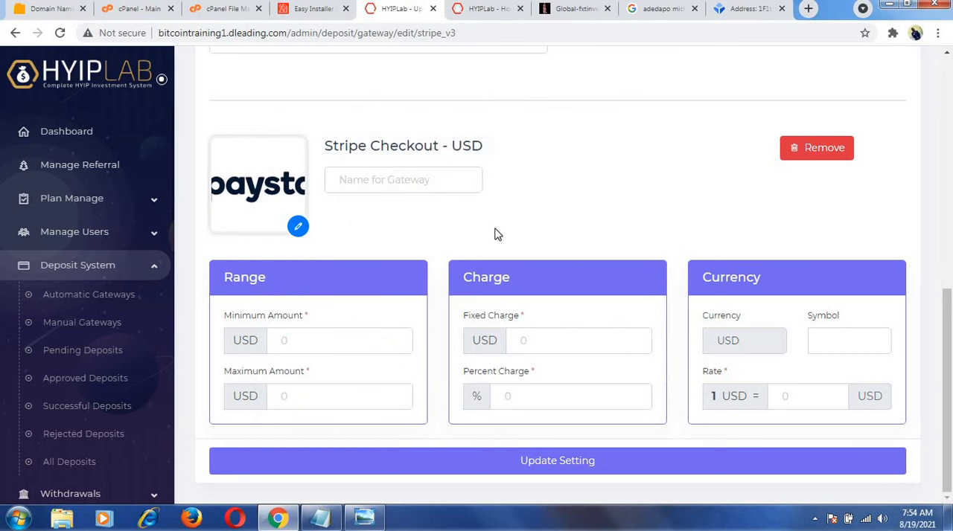
left_click(419, 181)
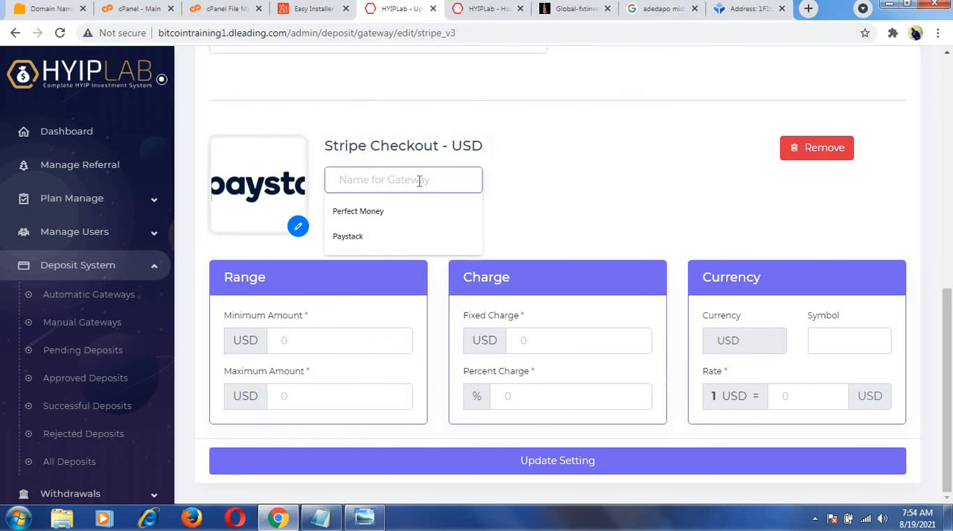
type("Stripe")
Set the Stripe Checkout - USD range to 100 minimum and 2000 maximum, with a fixed charge of 10 USD and a percent charge of 10.
left_click(320, 341)
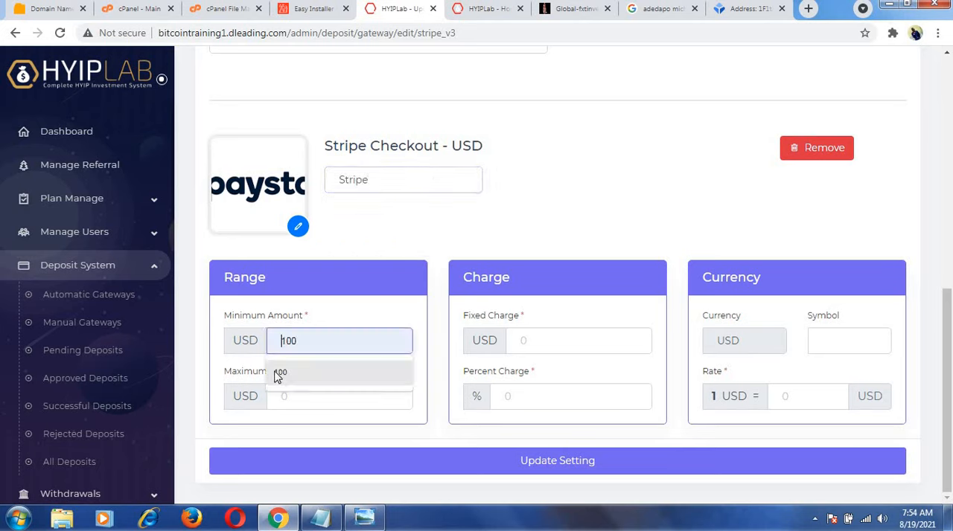
left_click(278, 377)
left_click(277, 395)
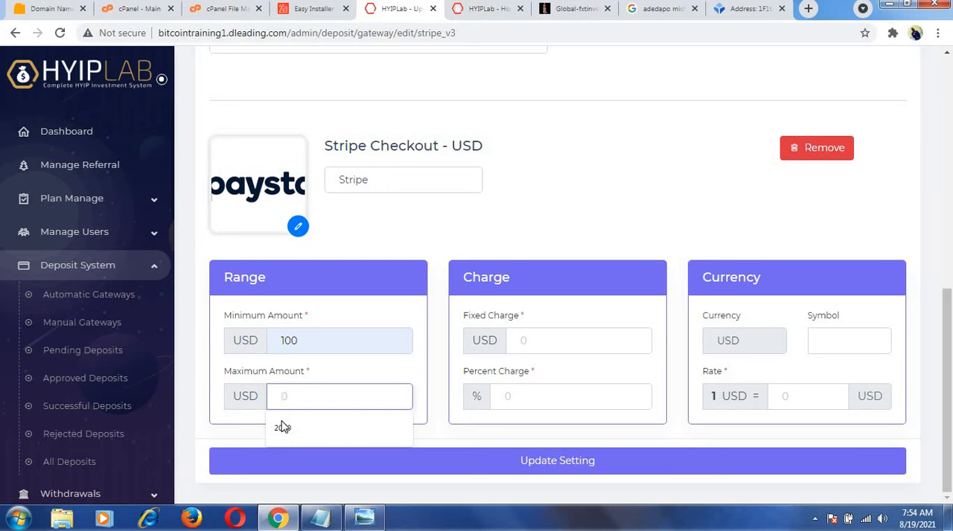
left_click(283, 429)
left_click(535, 341)
left_click(518, 373)
left_click(510, 402)
left_click(503, 424)
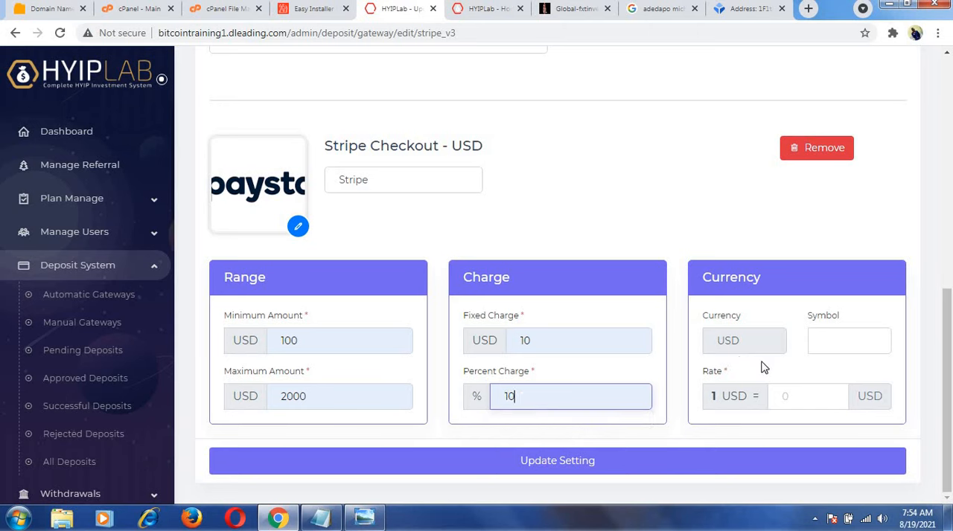
Set the Stripe Checkout - USD currency symbol to $ and the rate to 1, and update the gateway settings.
left_click(836, 342)
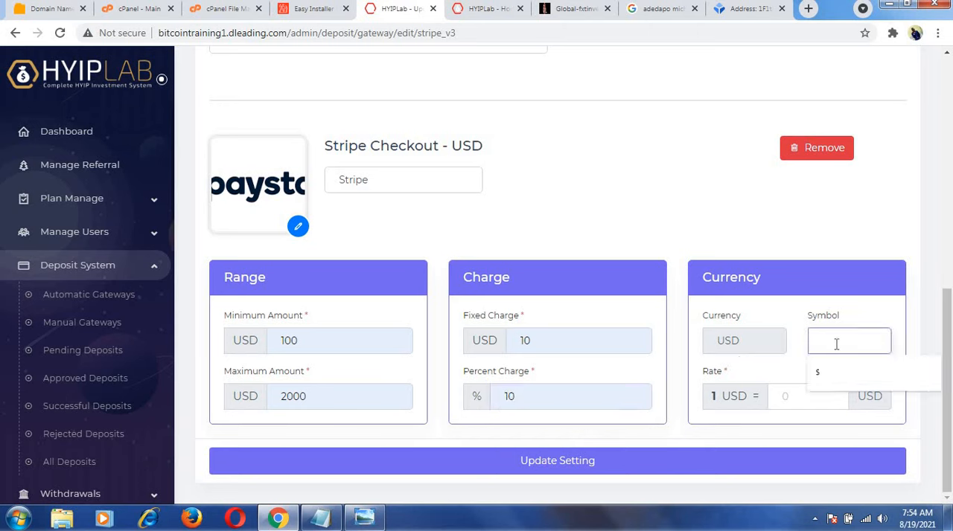
left_click(824, 378)
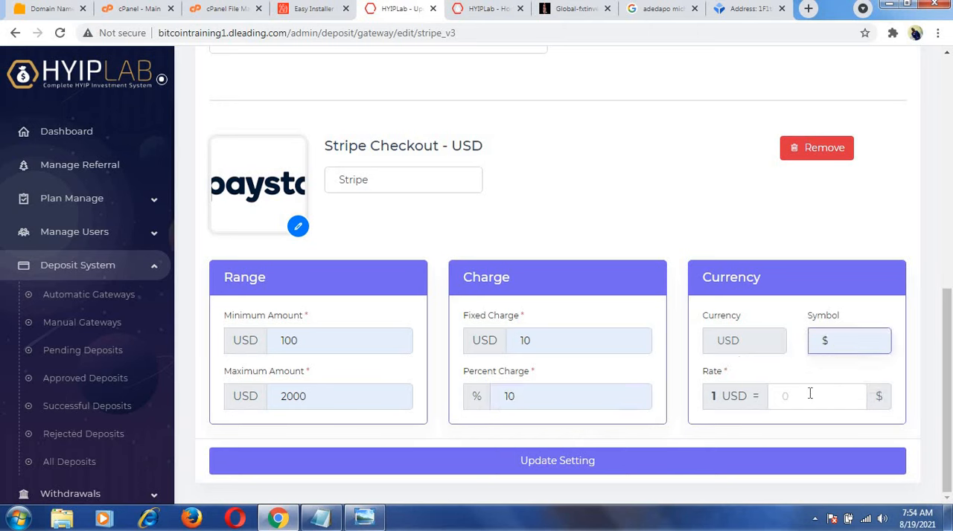
left_click(810, 394)
left_click(804, 428)
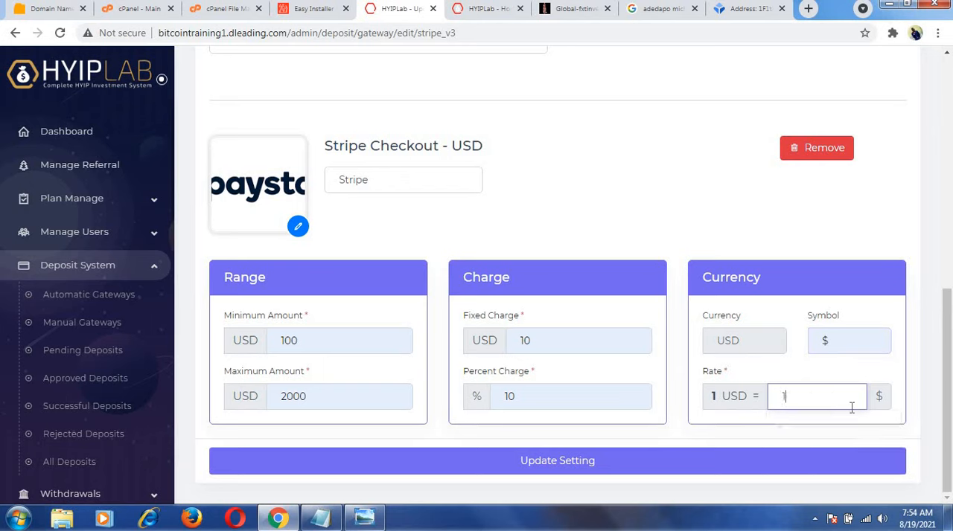
left_click(585, 462)
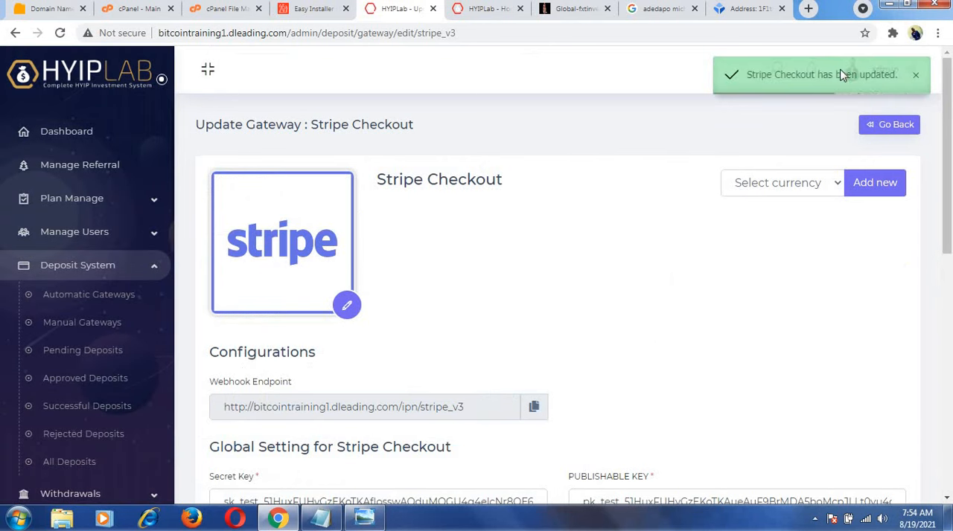
Return to the payment gateways list and check the list of all registered users.
left_click(871, 125)
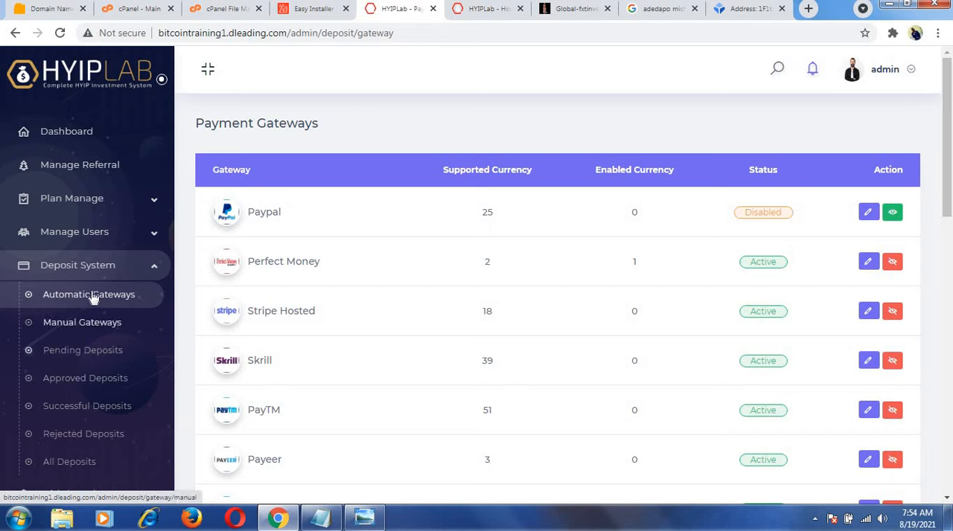
left_click(92, 262)
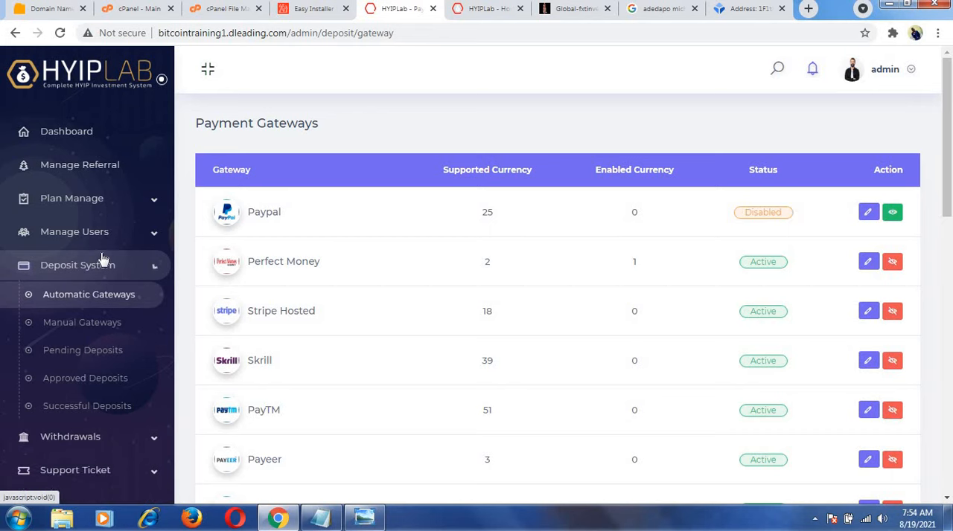
left_click(109, 235)
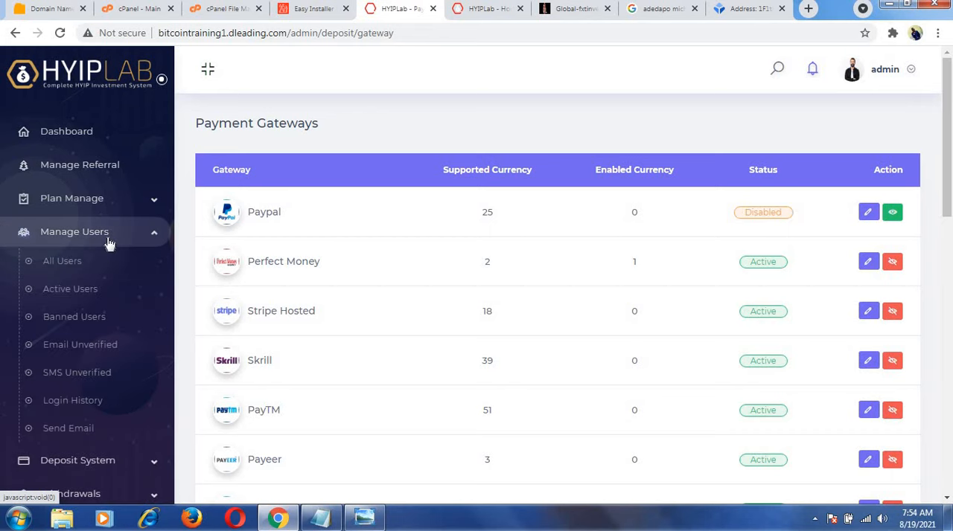
left_click(74, 265)
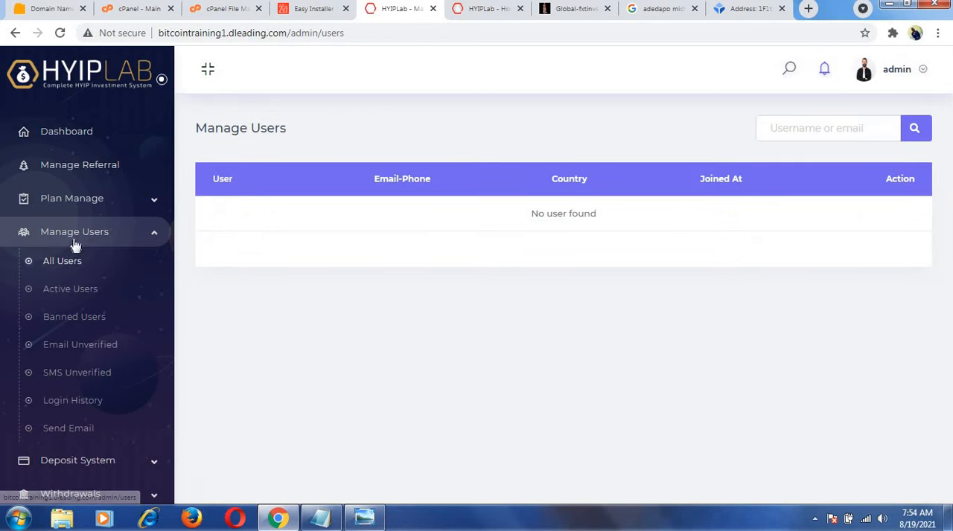
left_click(77, 233)
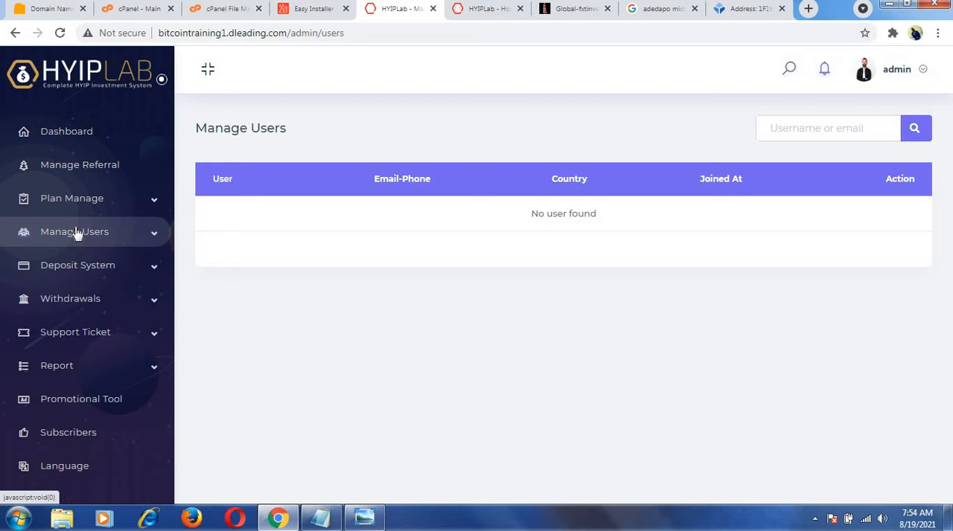
left_click(92, 269)
left_click(93, 270)
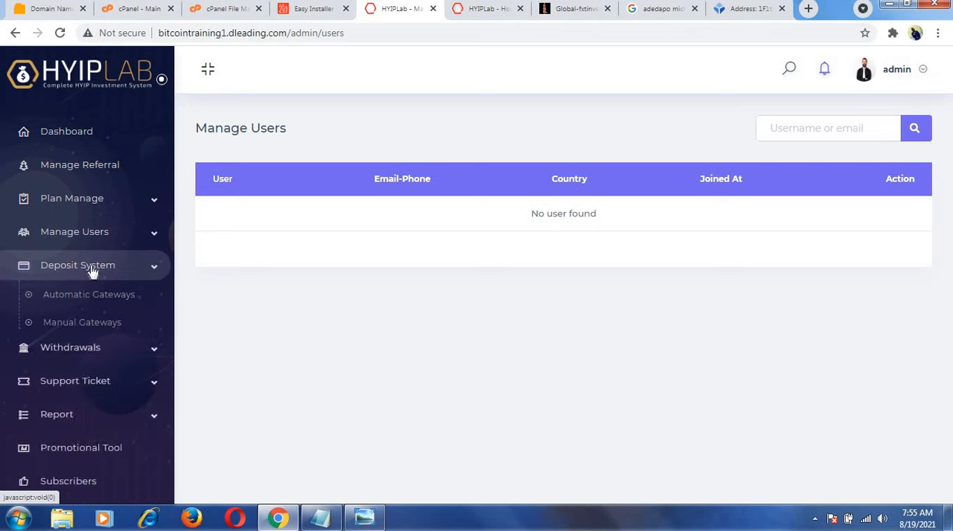
Start a new withdraw method and upload the paystack image named download as its logo.
left_click(94, 304)
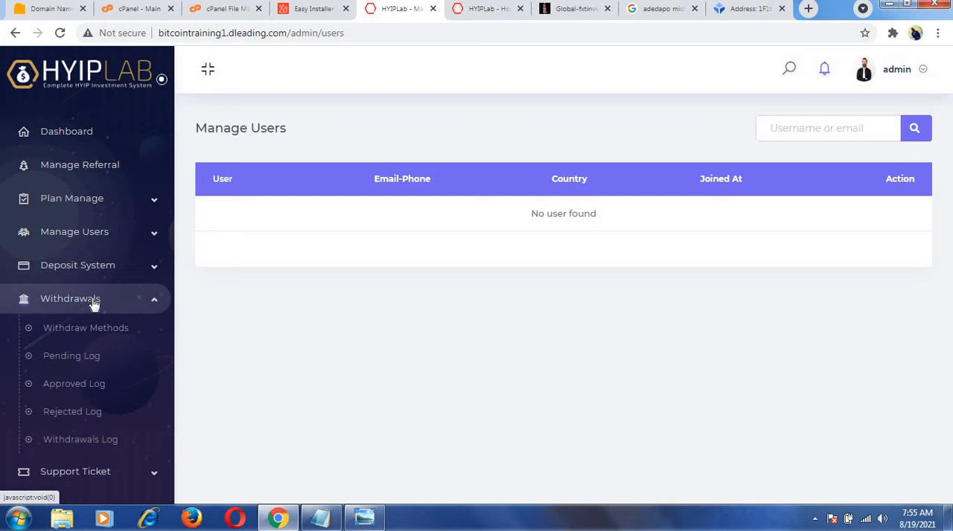
left_click(84, 327)
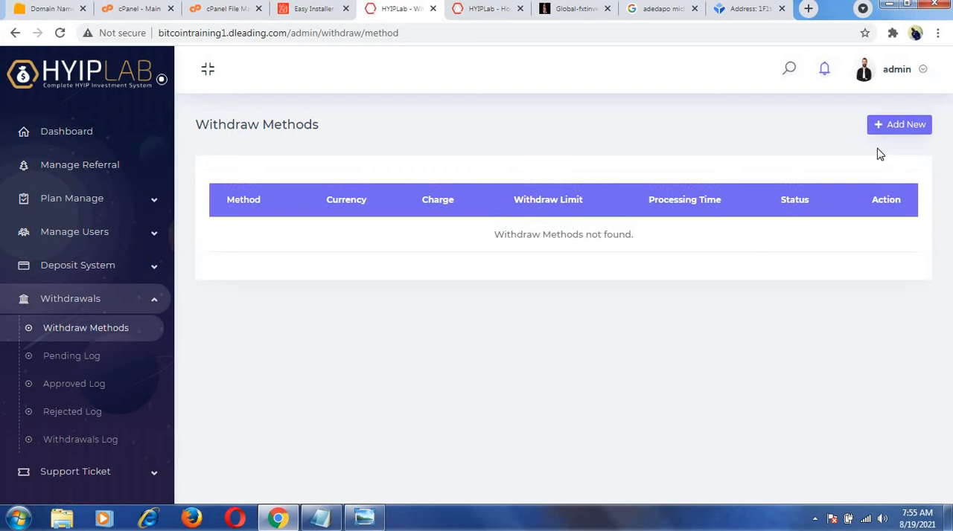
left_click(905, 130)
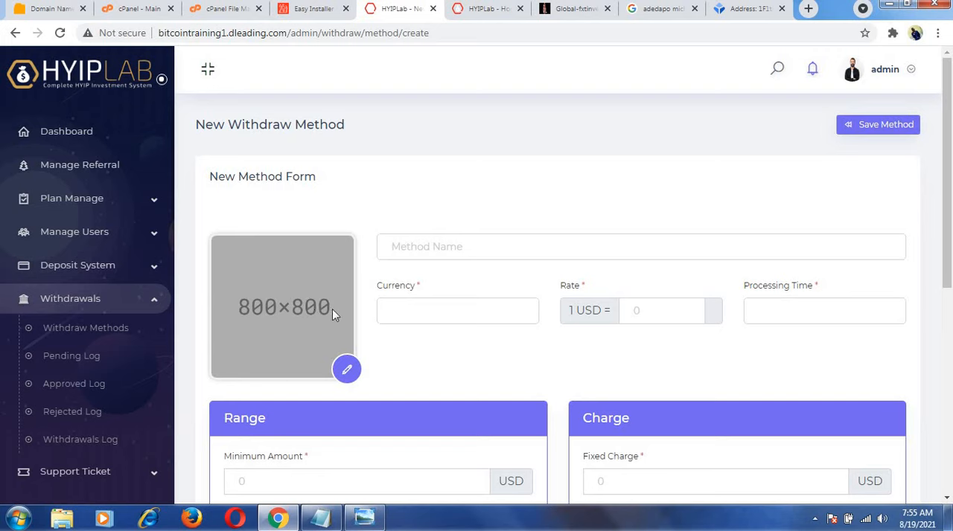
left_click(348, 370)
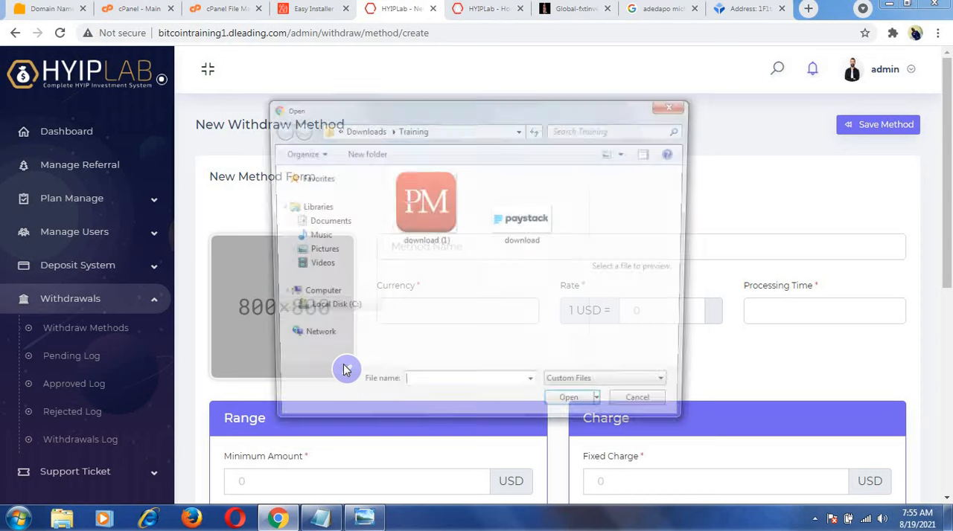
left_click(511, 230)
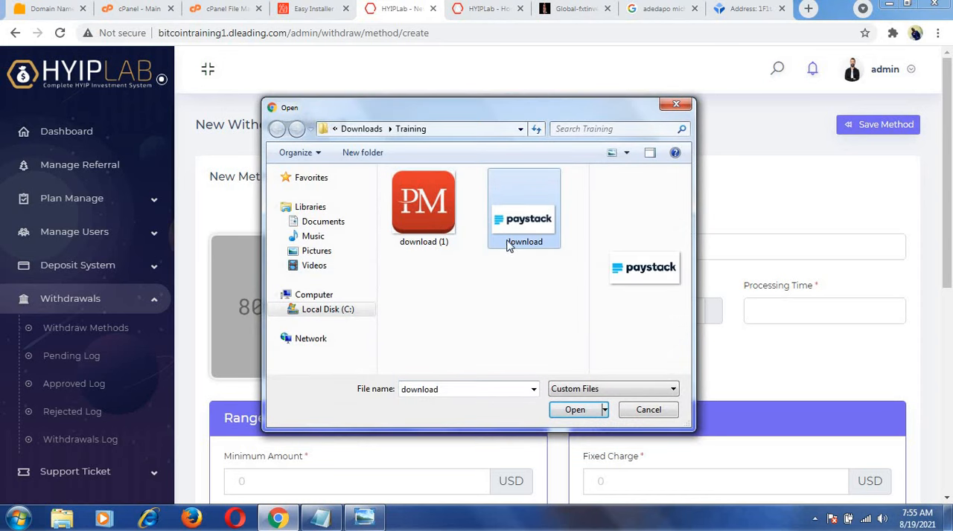
left_click(577, 410)
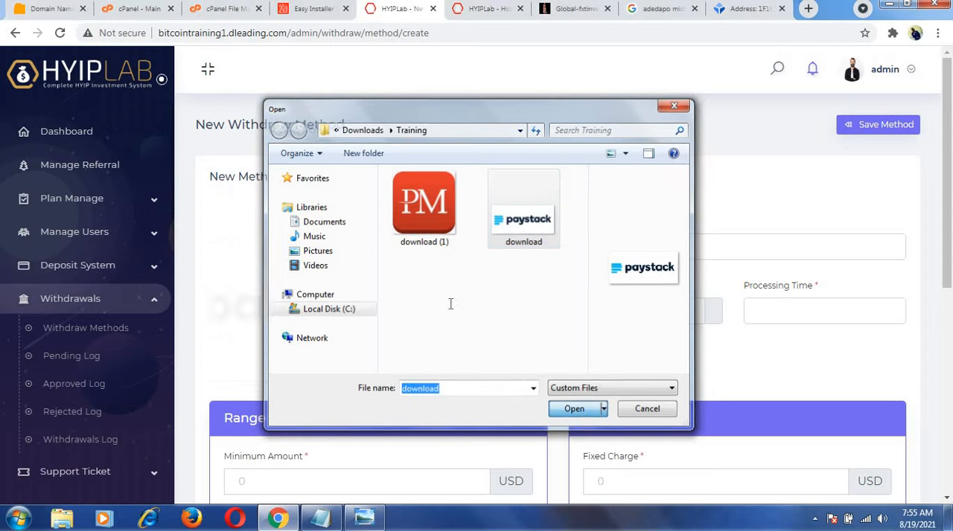
Name the withdraw method Paystack and set its currency to $, rate to 1 and processing time to 1.
left_click(445, 247)
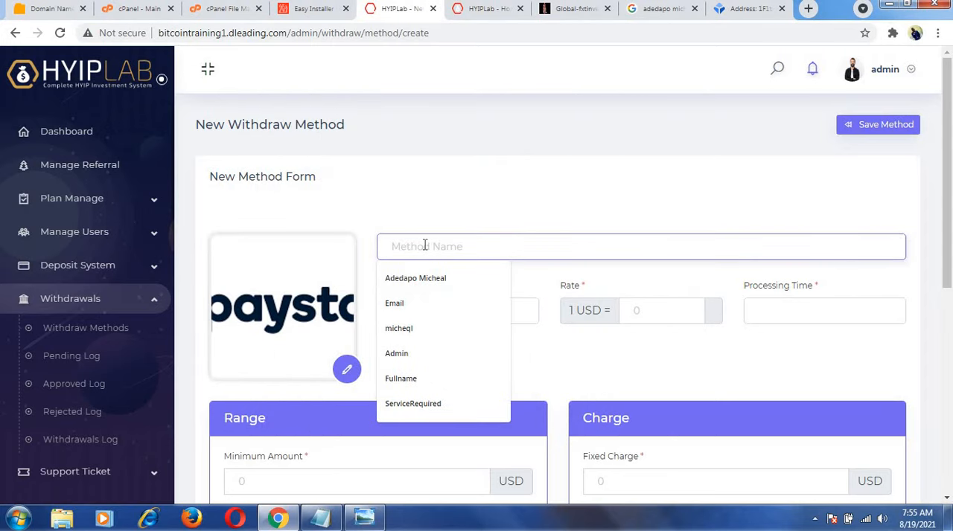
type("Payst")
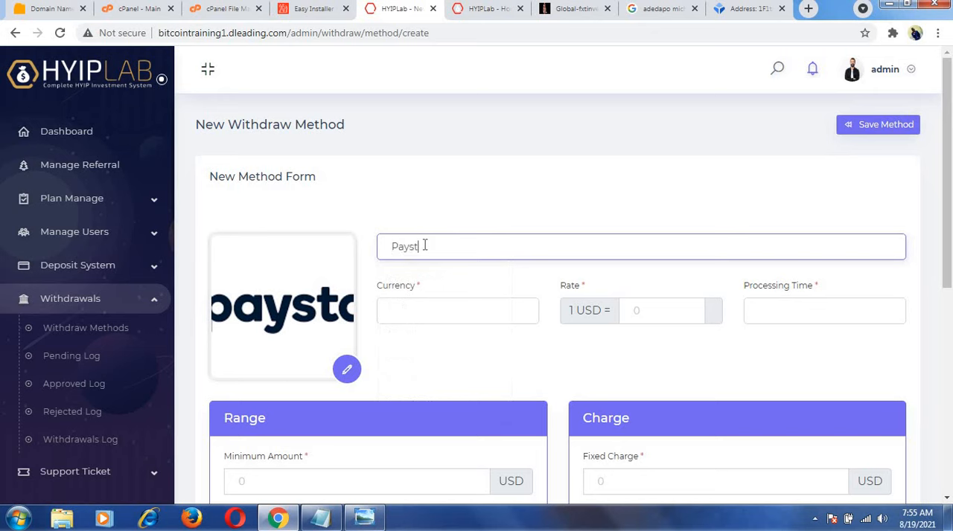
type("ack")
left_click(455, 313)
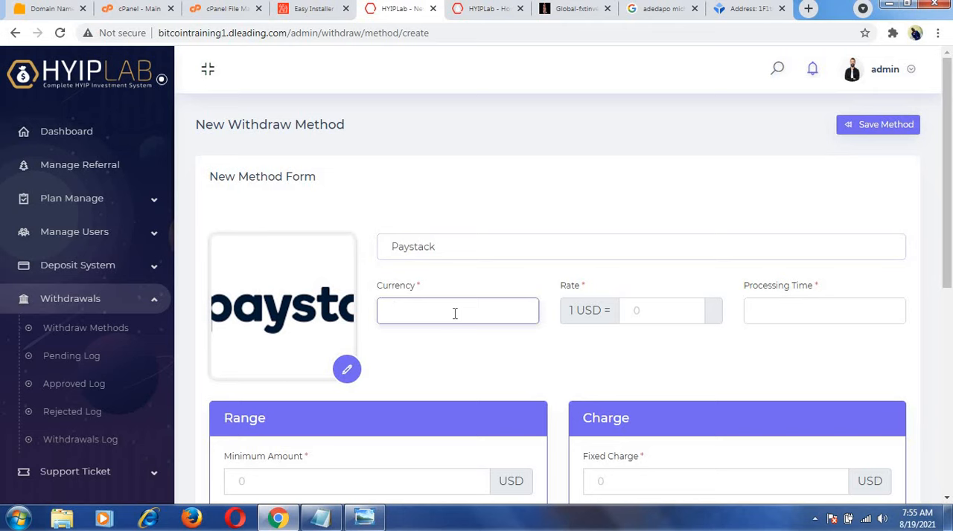
type("$")
left_click(635, 310)
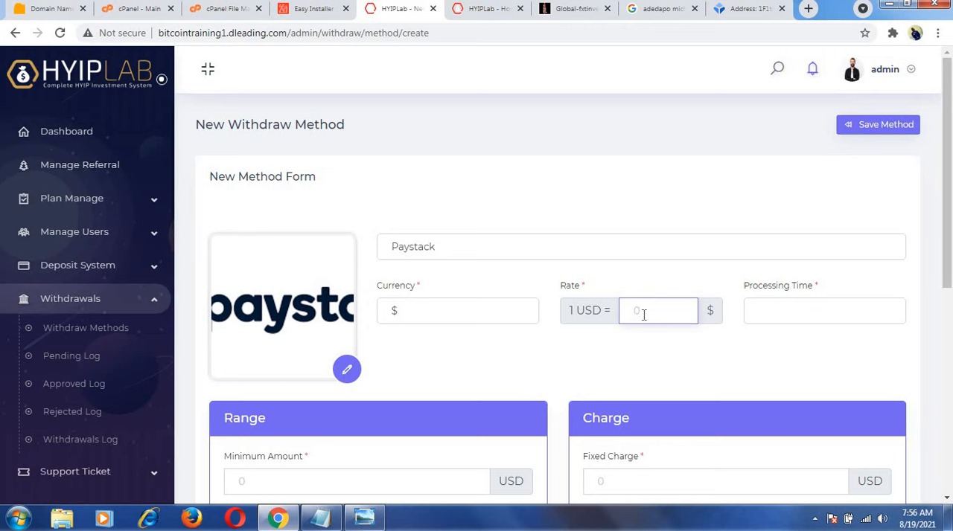
type("1")
left_click(767, 317)
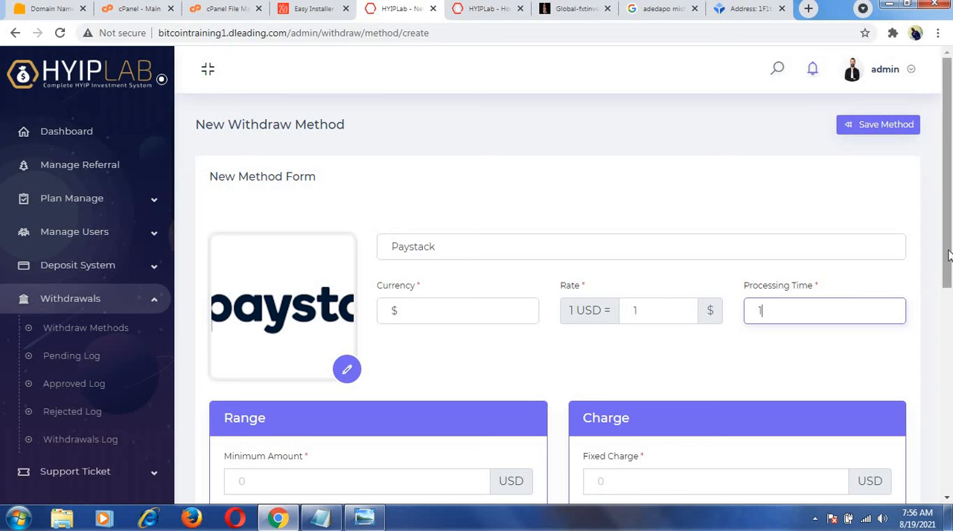
Set the Paystack withdrawal range to a minimum of 100 USD and a maximum of 2000 USD.
left_click_drag(947, 256, 947, 331)
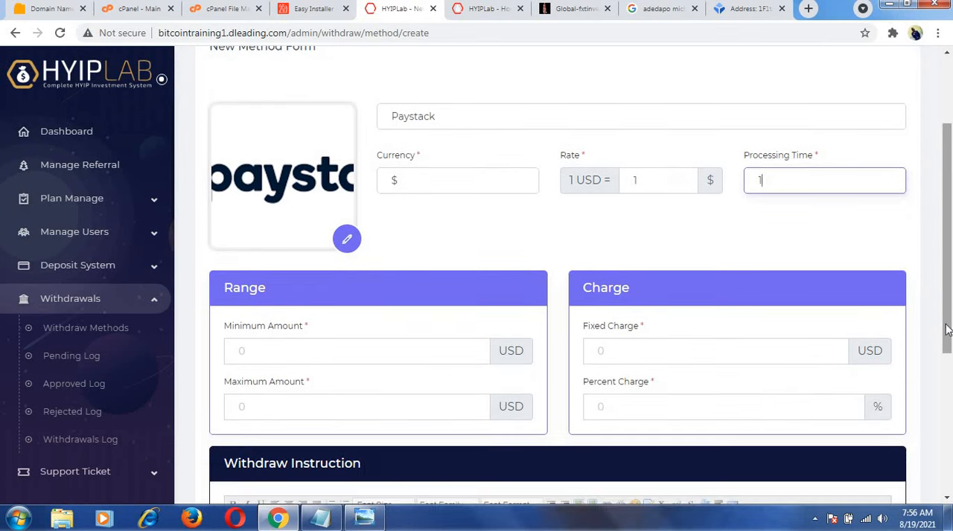
left_click(398, 350)
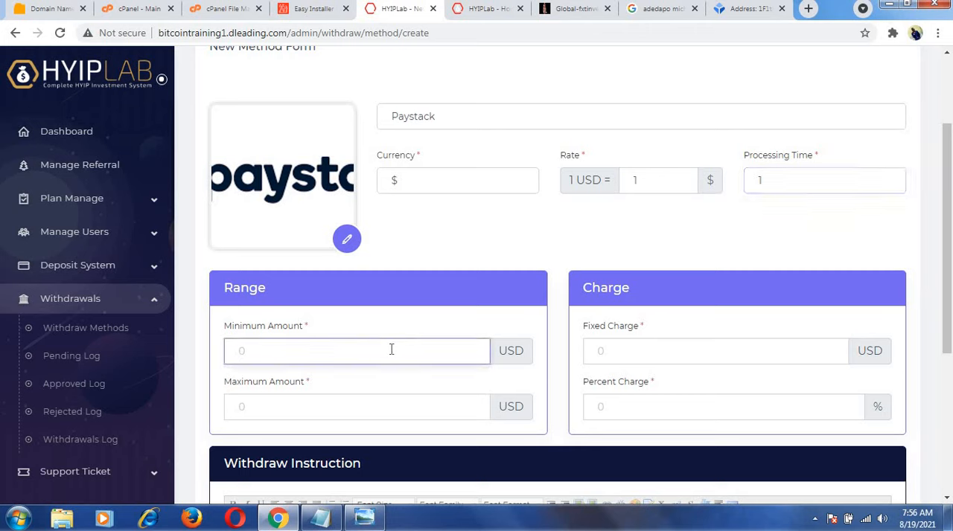
type("100")
left_click(333, 406)
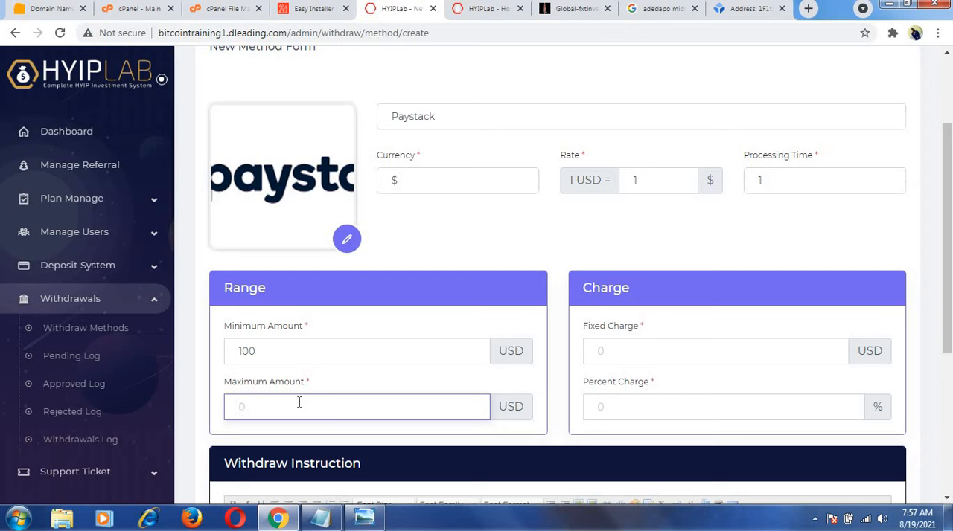
type("2000")
Set the Paystack withdrawal's fixed charge to 20 USD and its percent charge to 20.
left_click(611, 347)
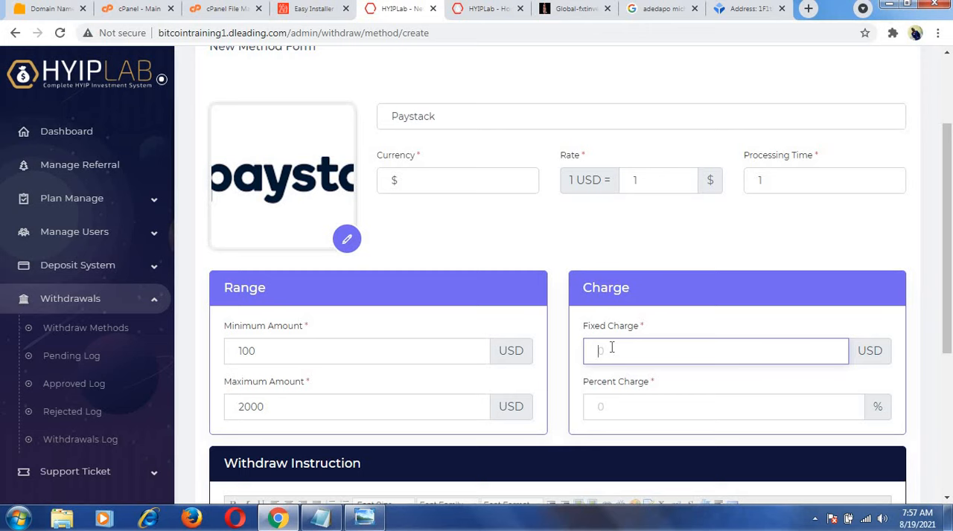
type("20")
left_click(605, 411)
type("20")
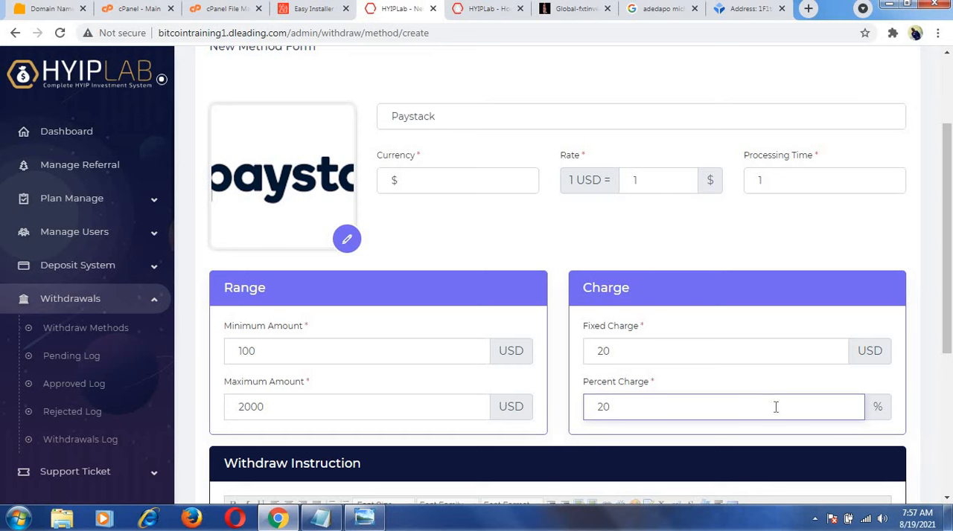
scroll(934, 417, "down", 2)
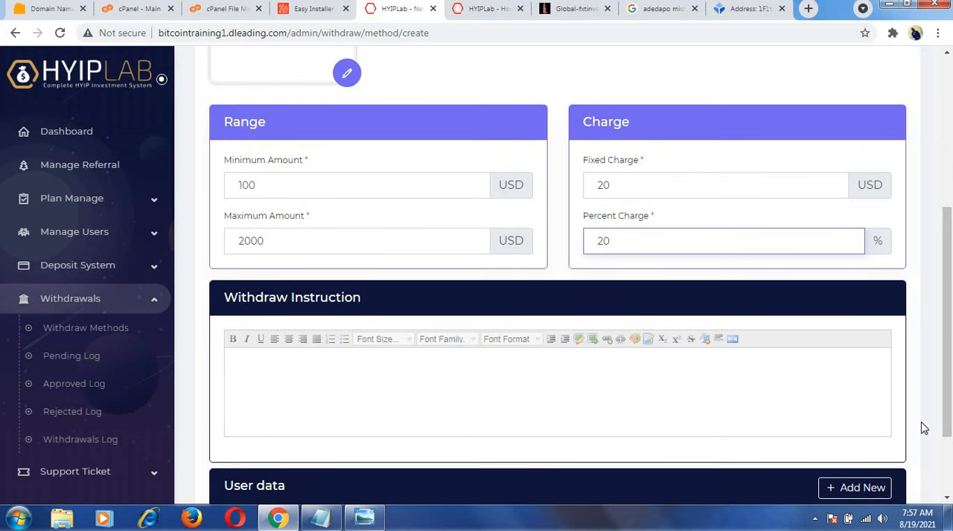
Write the withdraw instruction "for you to withdraw, make sure you follow the necessary process." and correct the spelling of "necessary".
left_click(630, 410)
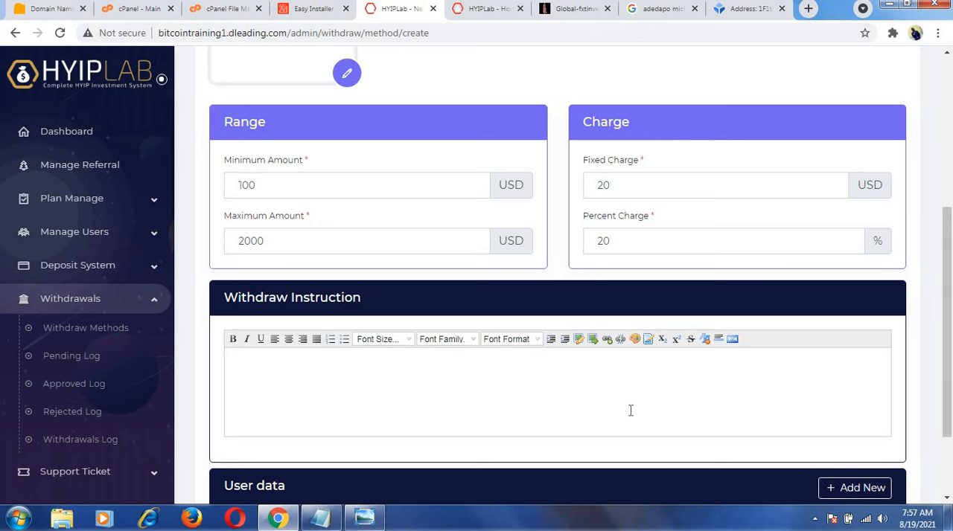
type("for you towithdraw ")
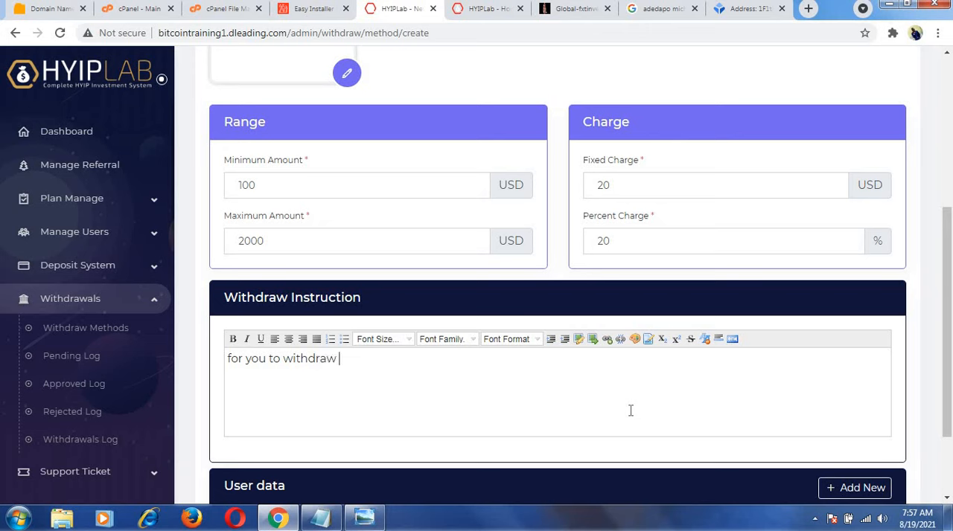
type(", make sure you")
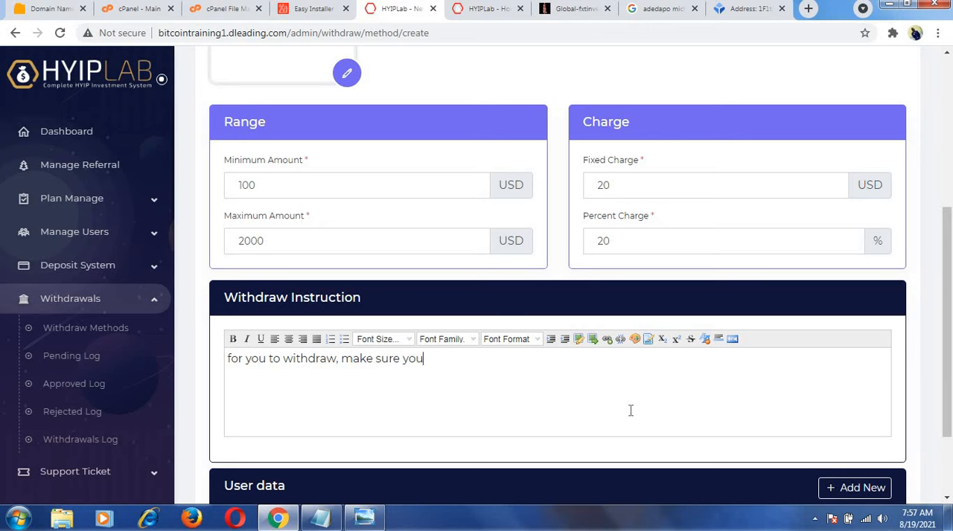
type(" follow the")
type(" nex")
type("ccessary")
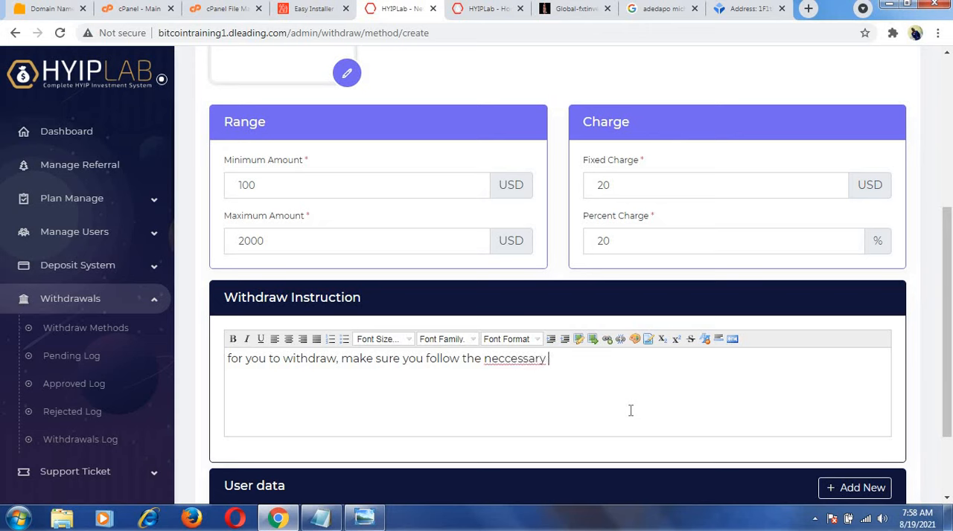
type(" process.")
right_click(538, 363)
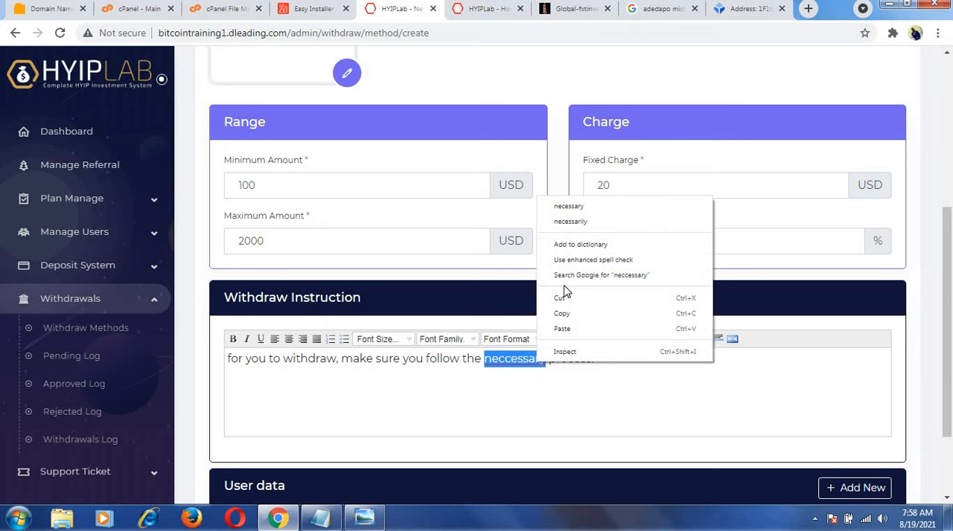
left_click(570, 207)
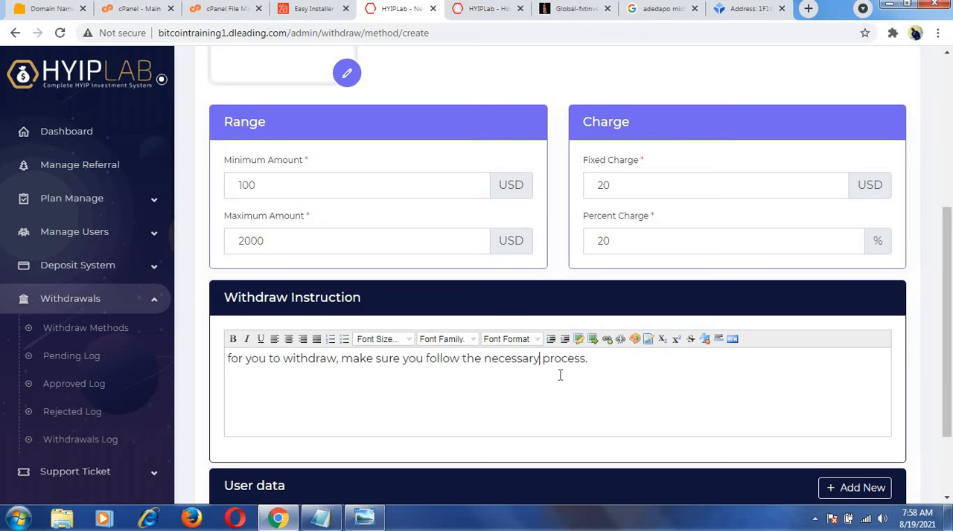
Clear the whole withdraw instruction and try to save the Paystack withdraw method without it.
left_click_drag(588, 360, 220, 364)
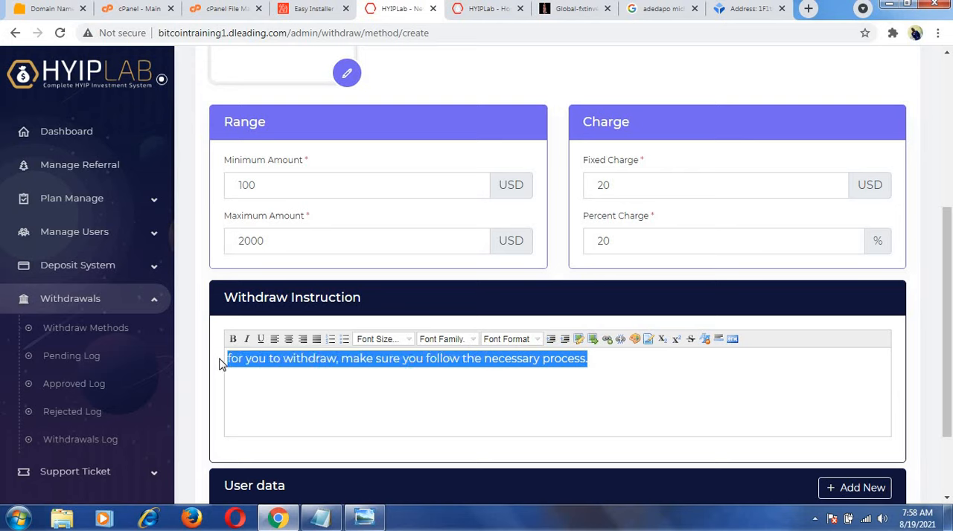
key("BackSpace")
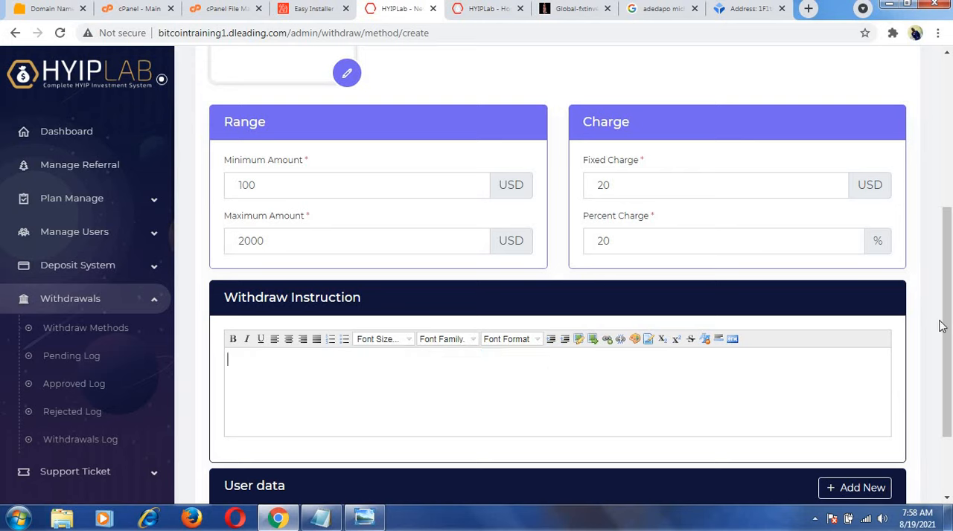
scroll(946, 325, "down", 3)
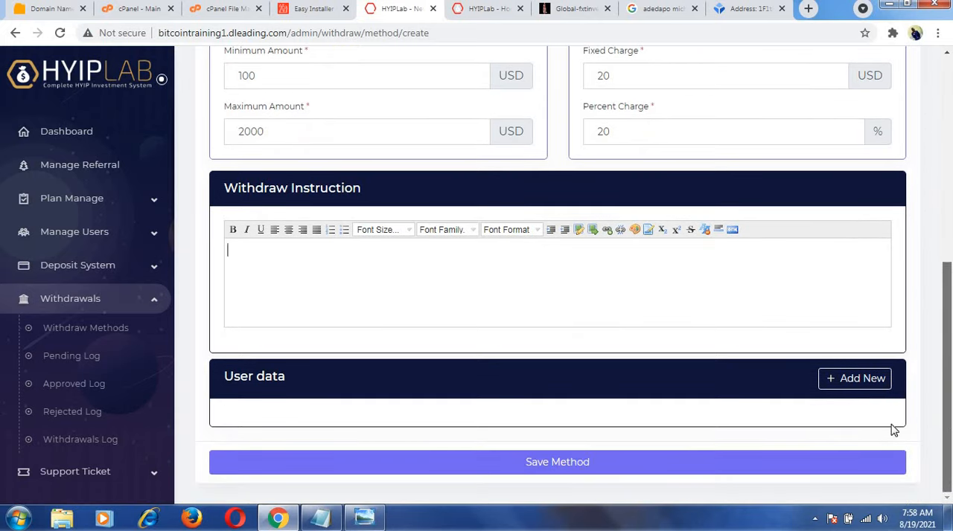
left_click(549, 467)
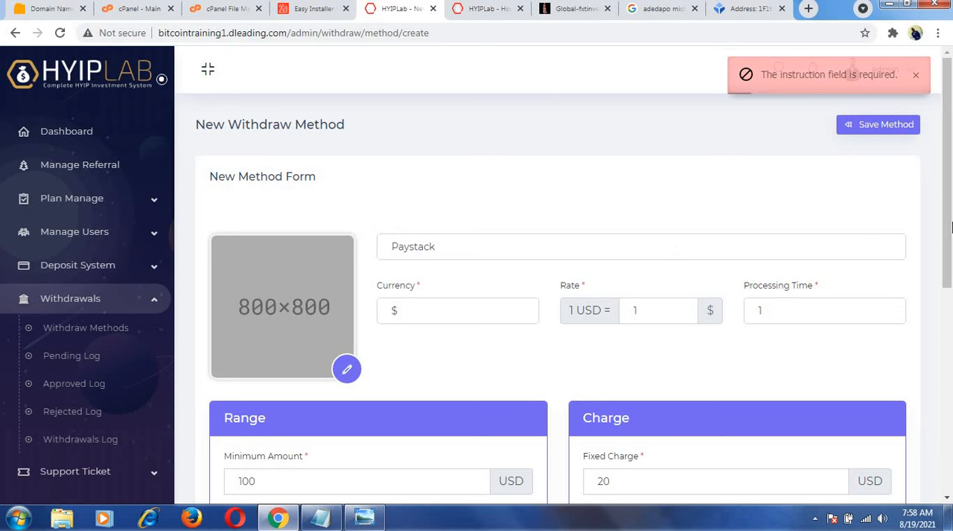
Upload the paystack image named download again as the logo of the Paystack withdraw method.
mouse_move(948, 225)
left_mouse_down()
mouse_move(948, 326)
mouse_move(949, 237)
left_mouse_up()
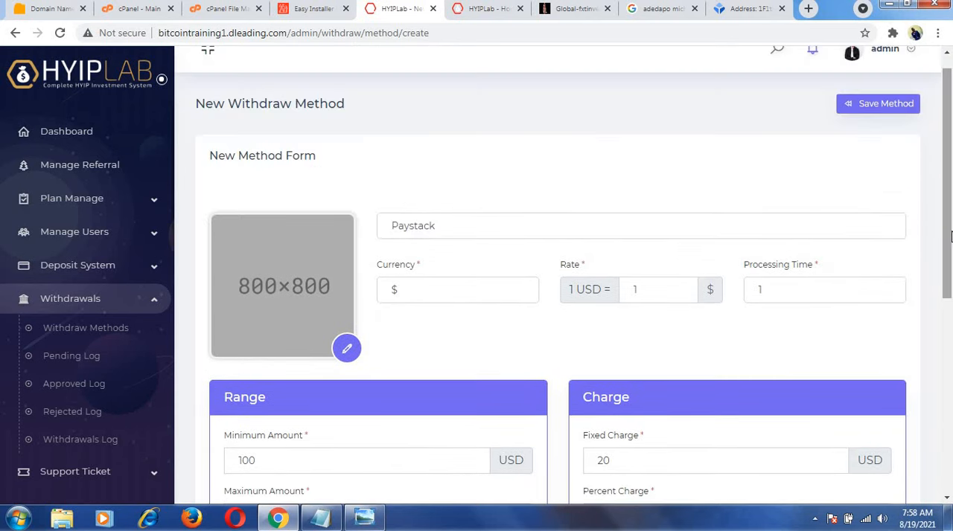
left_click(347, 352)
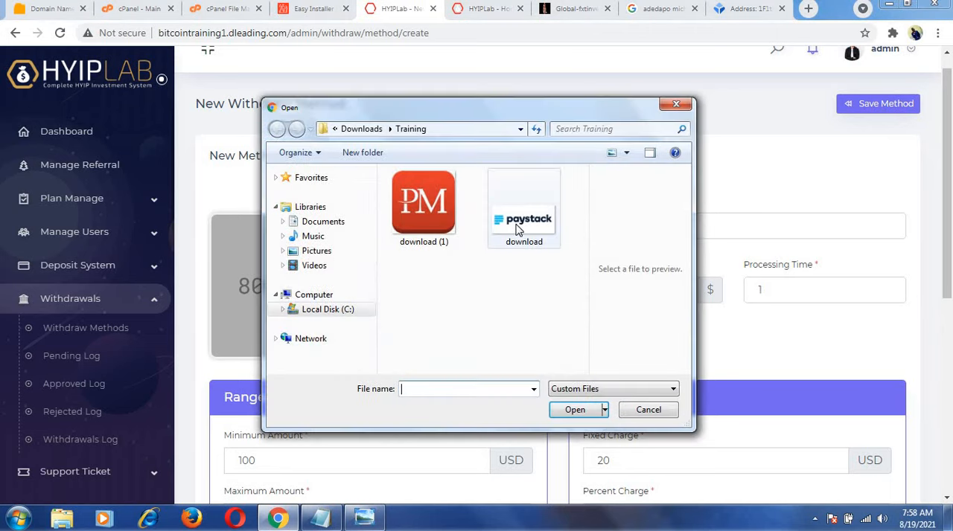
left_click(519, 229)
left_click(573, 410)
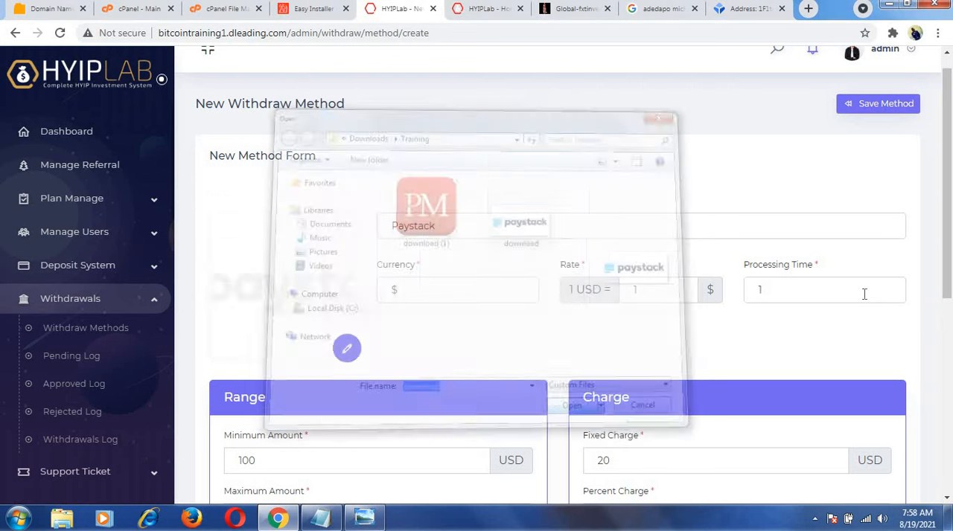
Place the cursor in the empty withdraw instruction and save the Paystack withdraw method.
left_click_drag(949, 251, 949, 408)
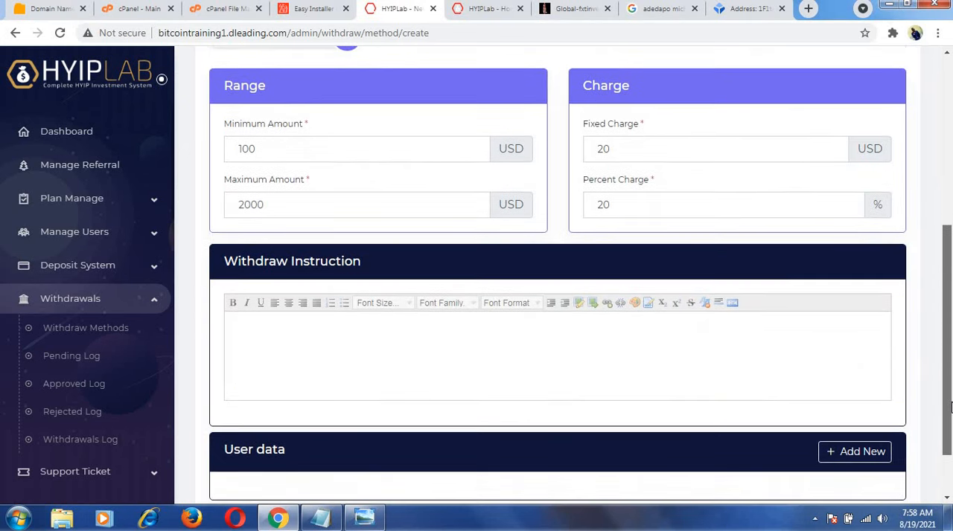
left_click(713, 348)
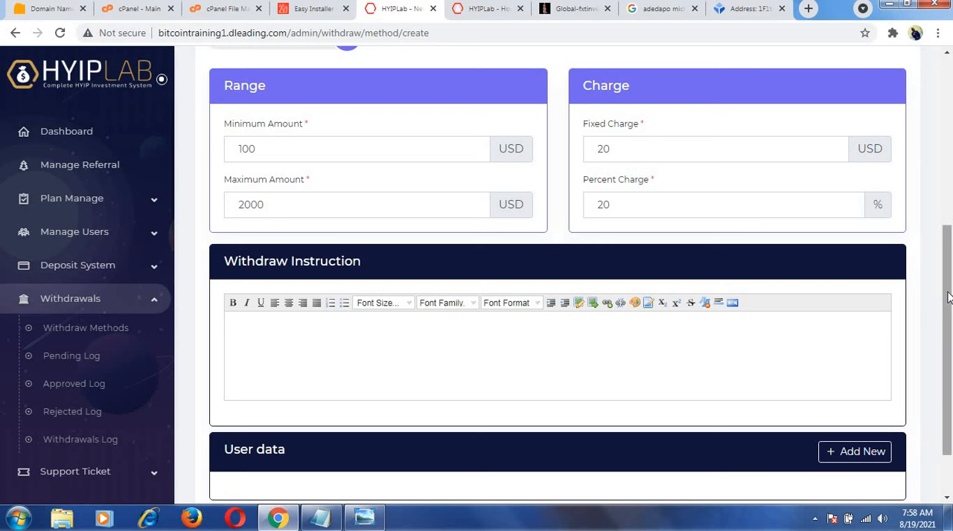
scroll(949, 297, "down", 1)
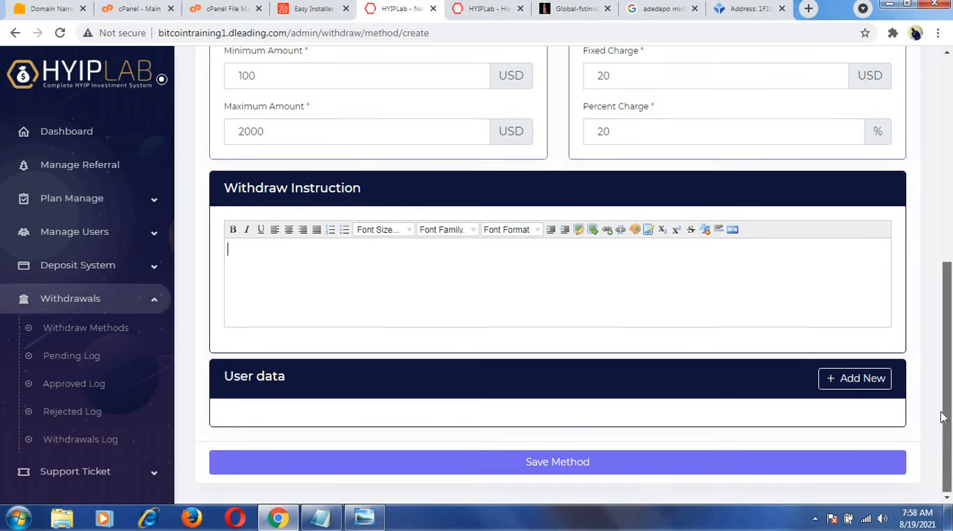
left_click(539, 468)
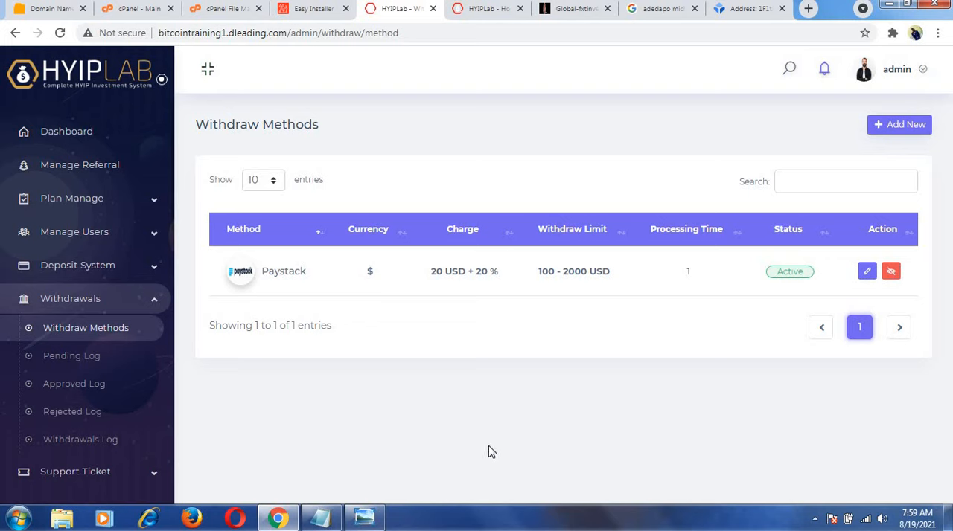
Start another new withdraw method and upload the PM image named download (1) as its logo.
left_click(899, 127)
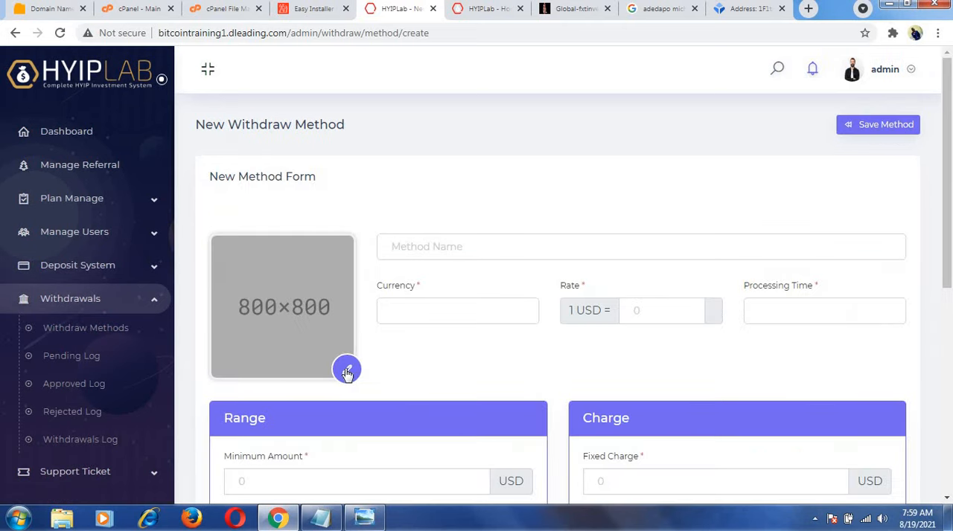
left_click(346, 372)
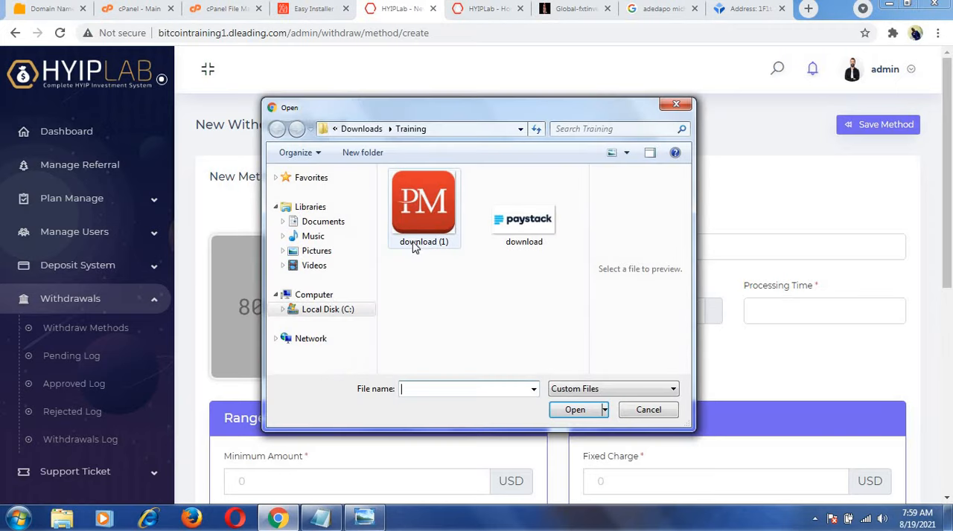
left_click(415, 245)
left_click(575, 410)
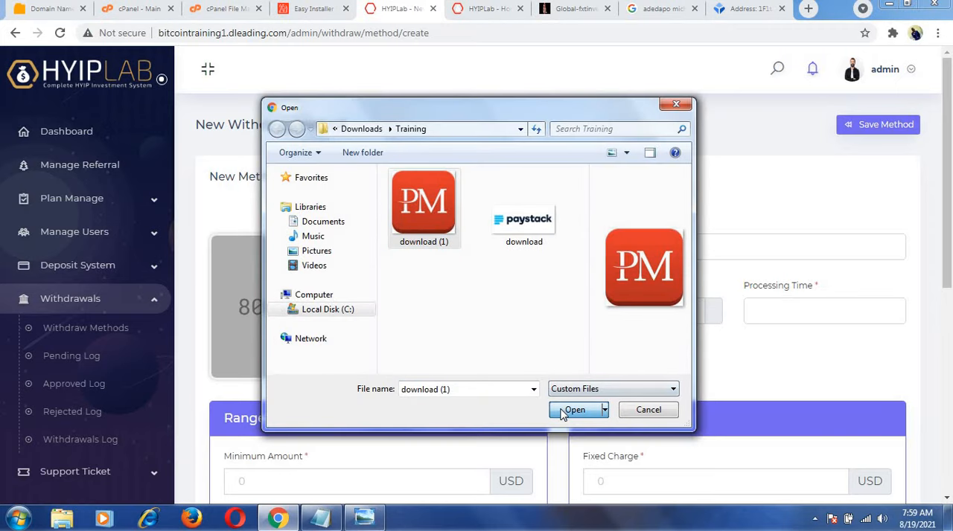
Name the withdraw method Perfect Money and set its currency to $ and its rate to 1.
left_click(513, 243)
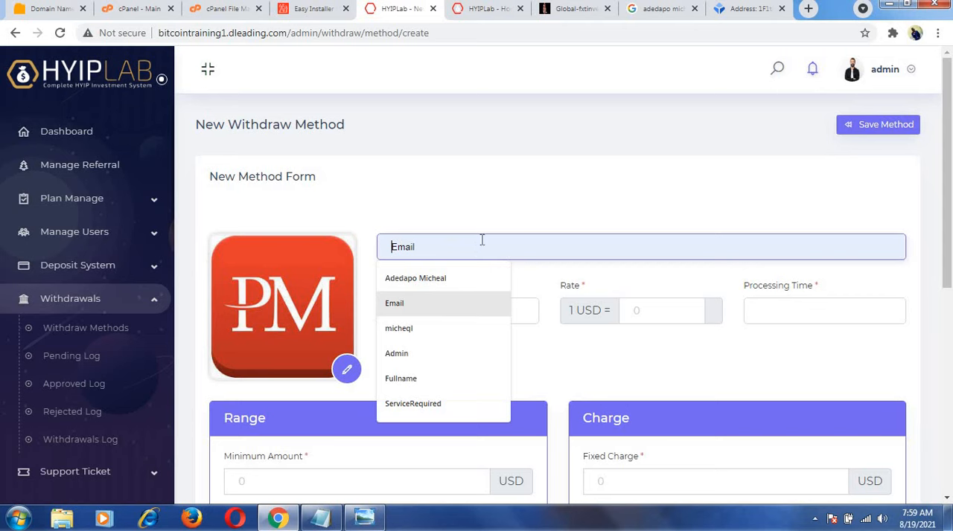
type("Per")
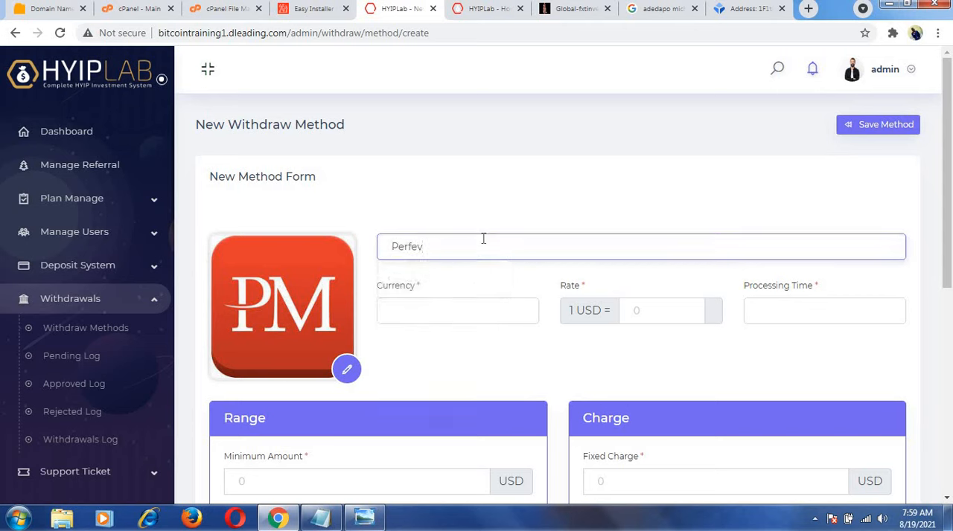
type("fect Money")
left_click(435, 303)
left_click(402, 356)
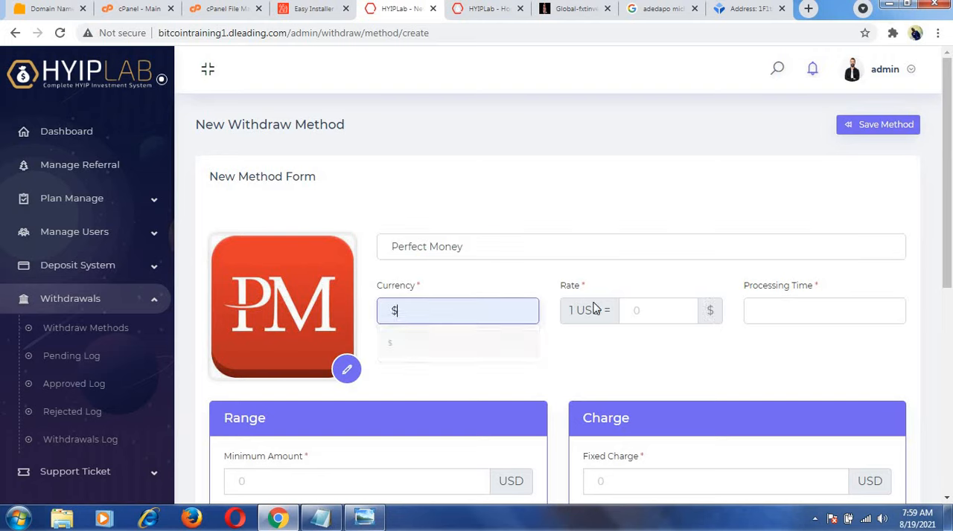
left_click(676, 316)
type("1")
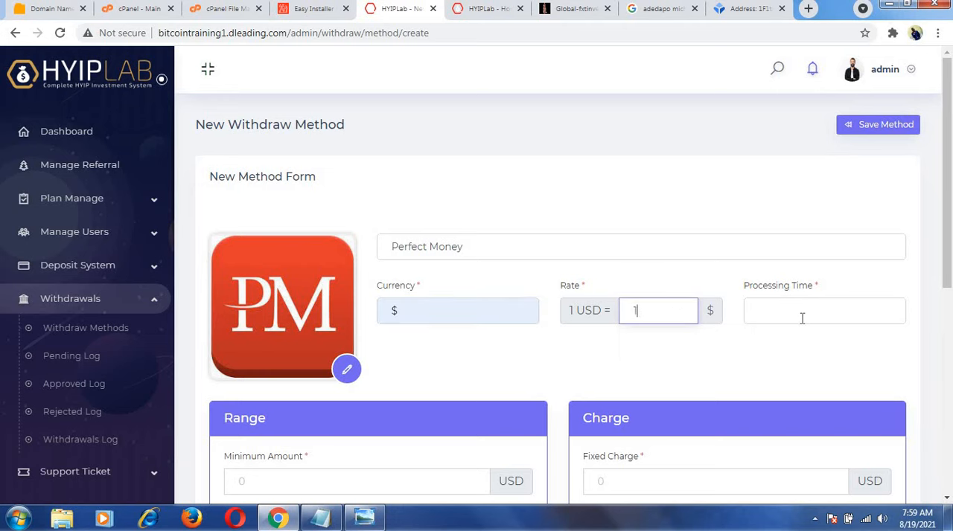
left_click(801, 319)
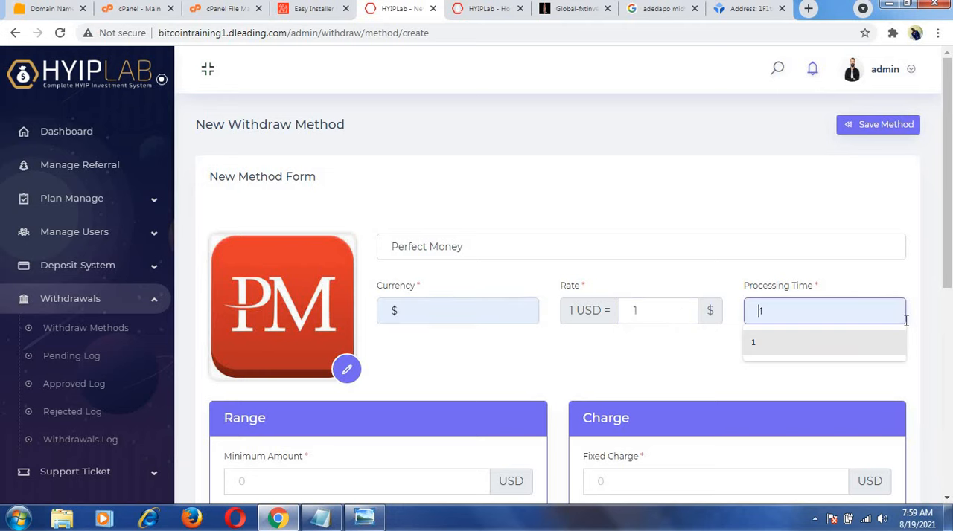
Set the Perfect Money withdrawal range to a minimum of 100 USD and a maximum of 2000 USD.
left_click_drag(949, 283, 945, 361)
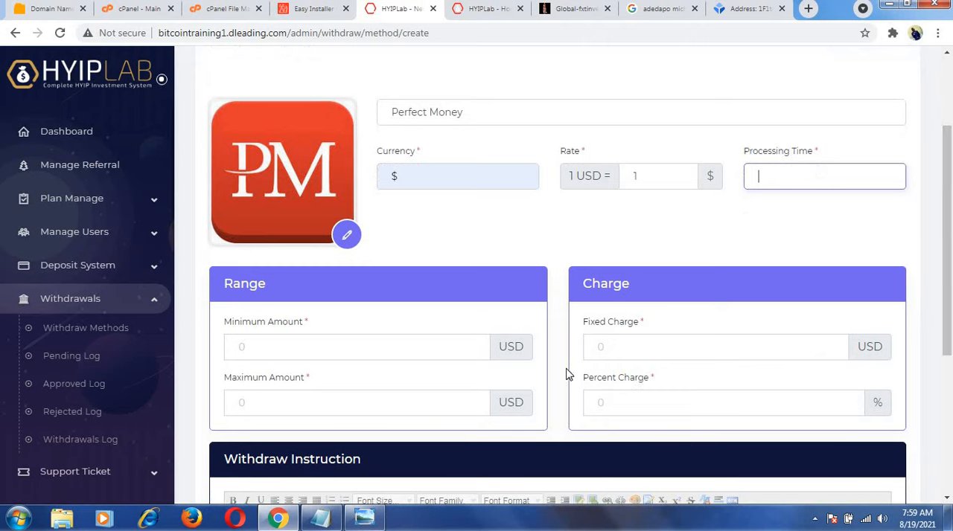
left_click(245, 345)
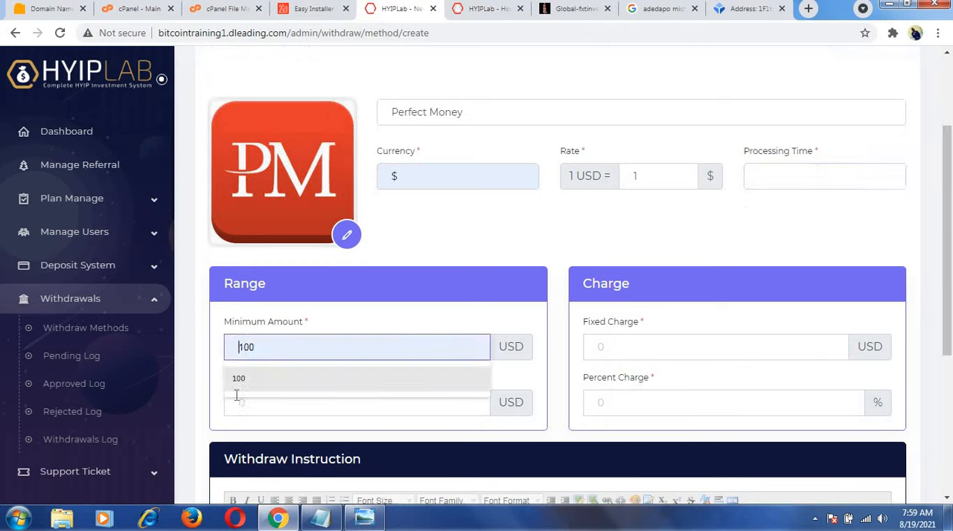
left_click(235, 383)
left_click(239, 402)
left_click(245, 437)
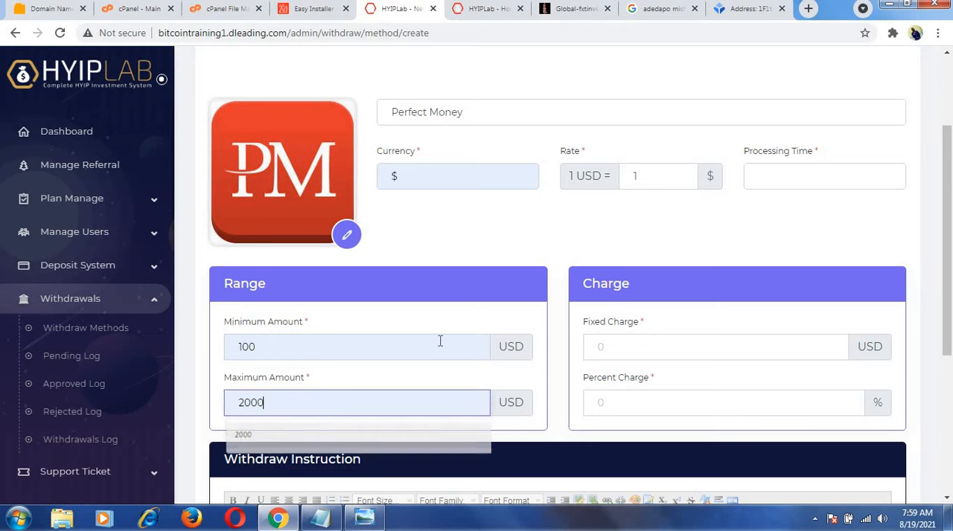
Set the Perfect Money withdrawal's fixed charge to 20 USD and its percent charge to 20.
left_click(615, 347)
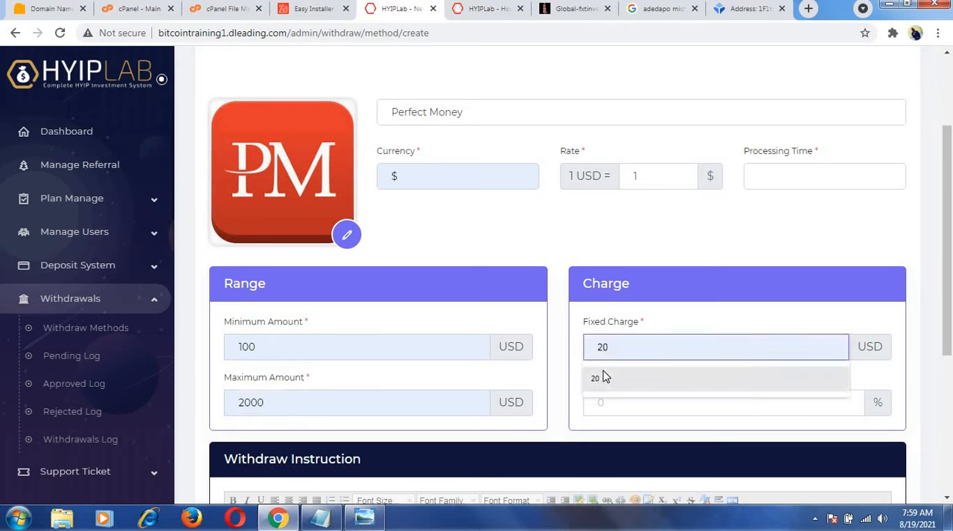
left_click(603, 378)
left_click(603, 404)
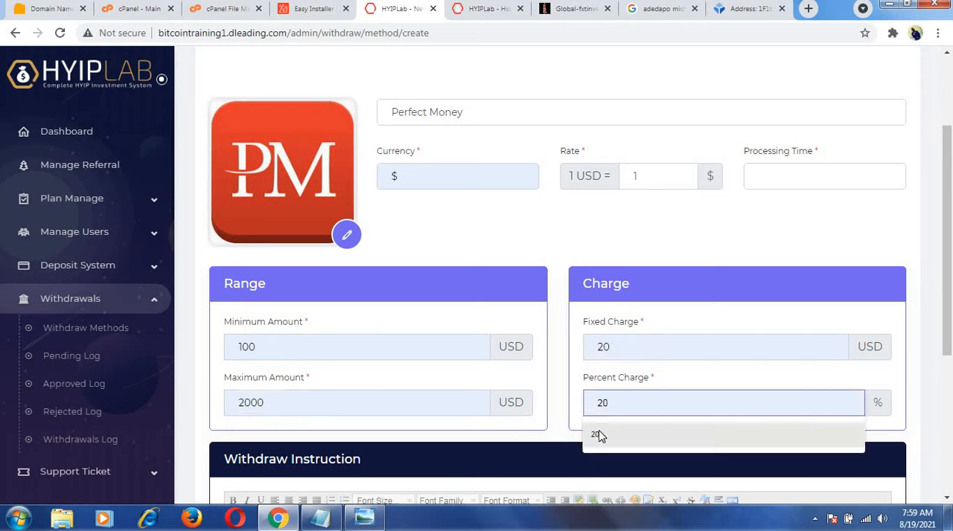
left_click(599, 435)
Try to save the Perfect Money withdraw method with the processing time and instruction left empty.
left_click_drag(945, 298, 938, 445)
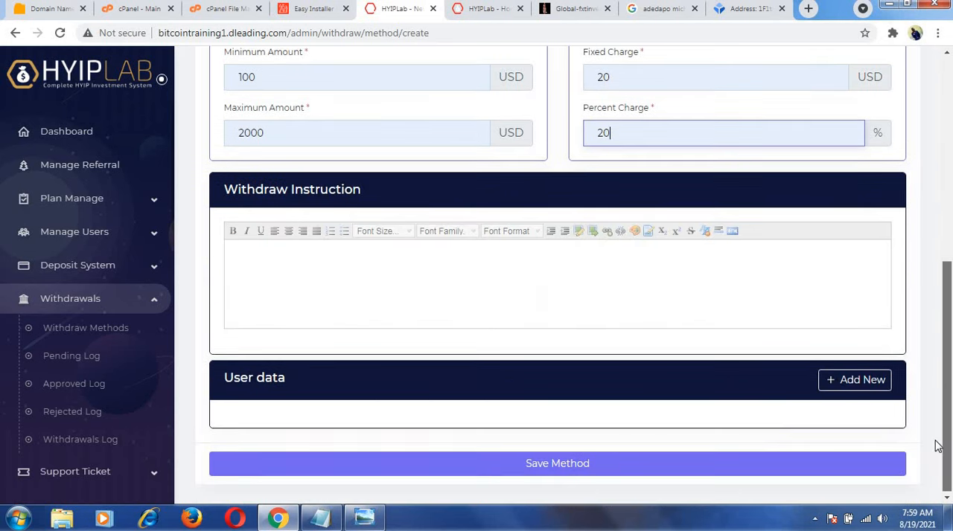
left_click(588, 462)
left_click(589, 462)
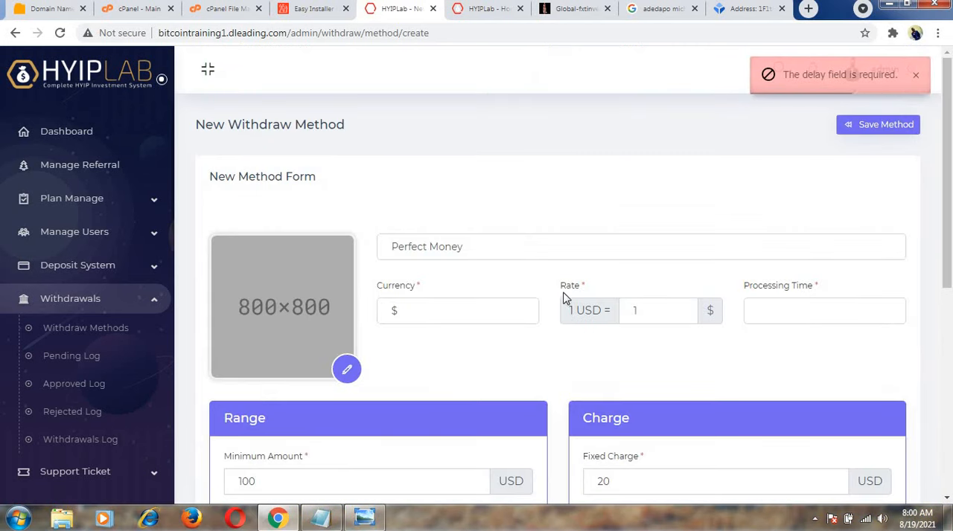
Upload the PM image named download (1) again as the Perfect Money method's logo.
left_click(345, 367)
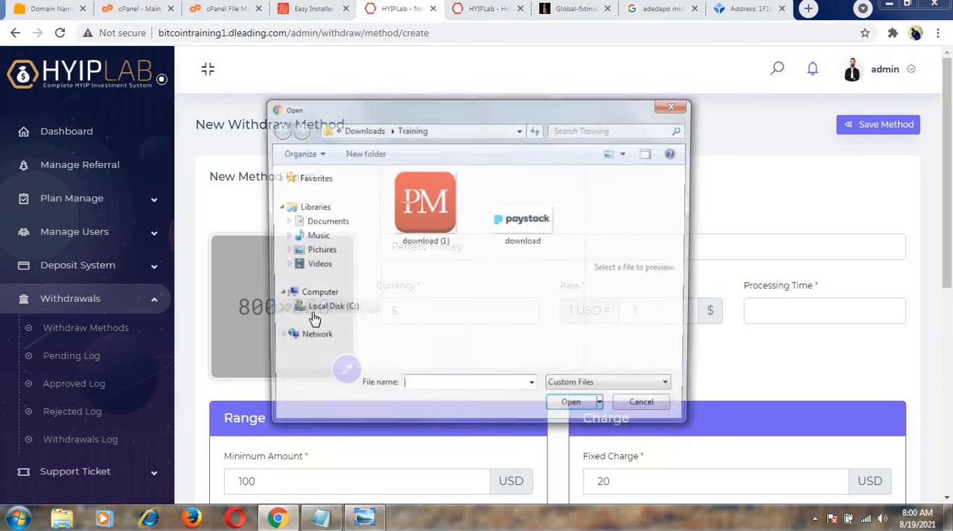
left_click(429, 239)
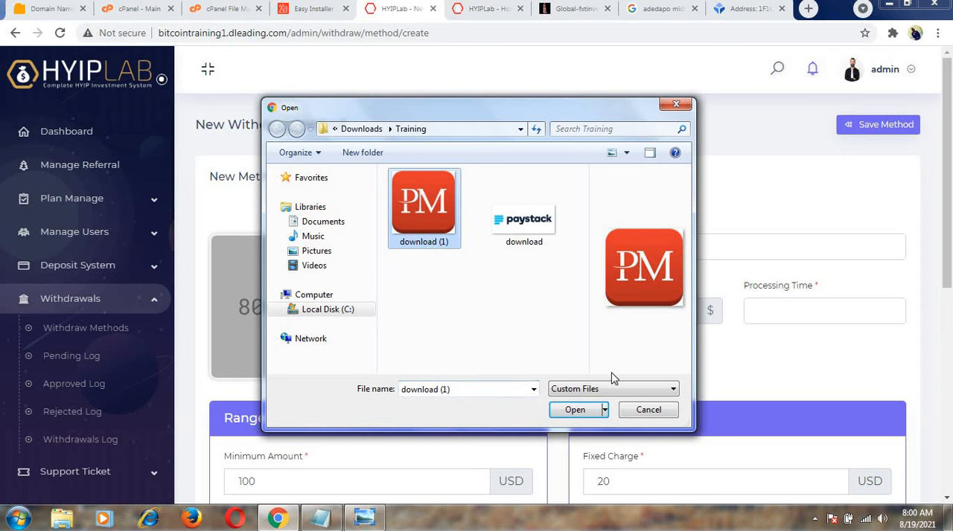
left_click(576, 410)
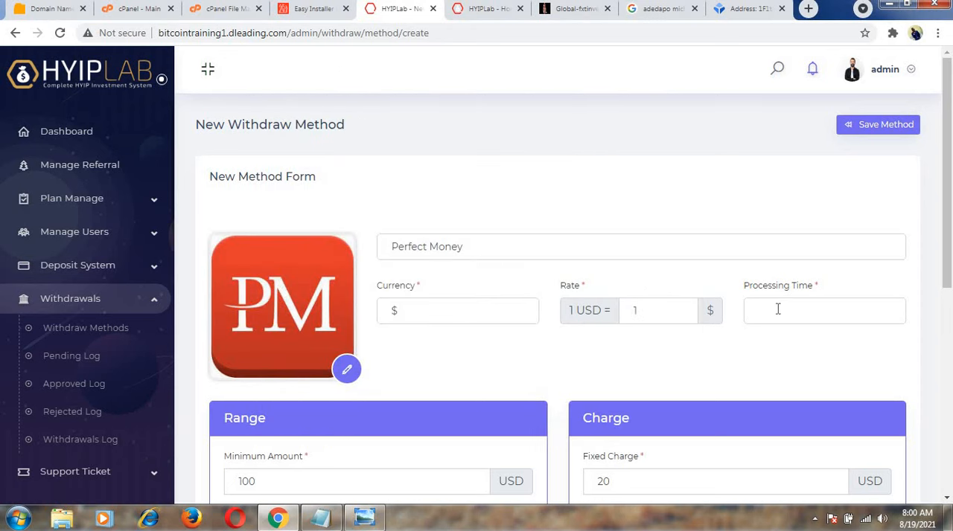
Set the Perfect Money withdraw method's processing time to 1.
left_click(776, 308)
left_click(761, 345)
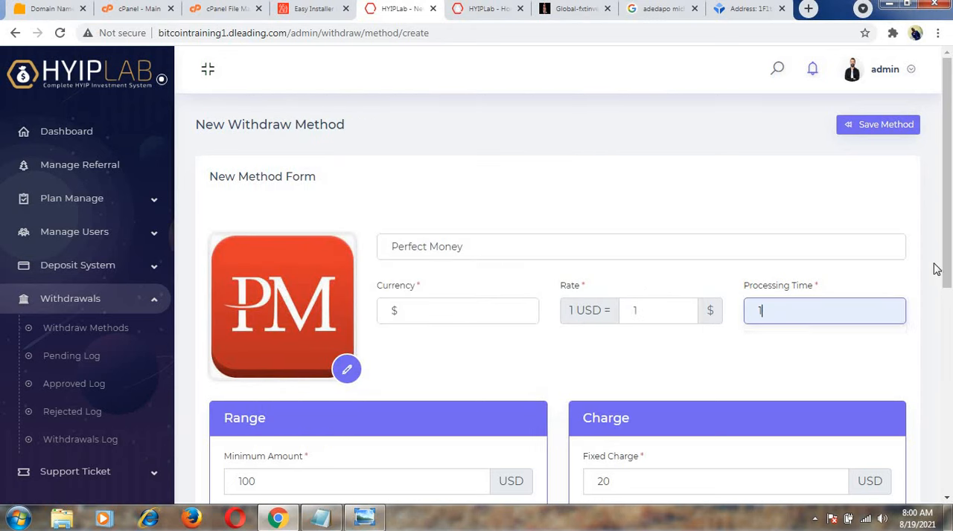
left_click_drag(945, 336, 939, 473)
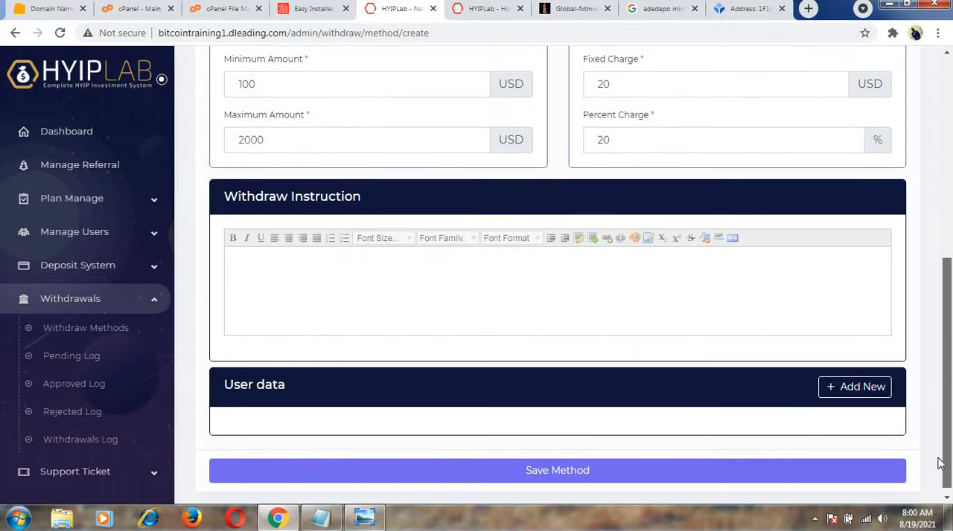
left_click(454, 303)
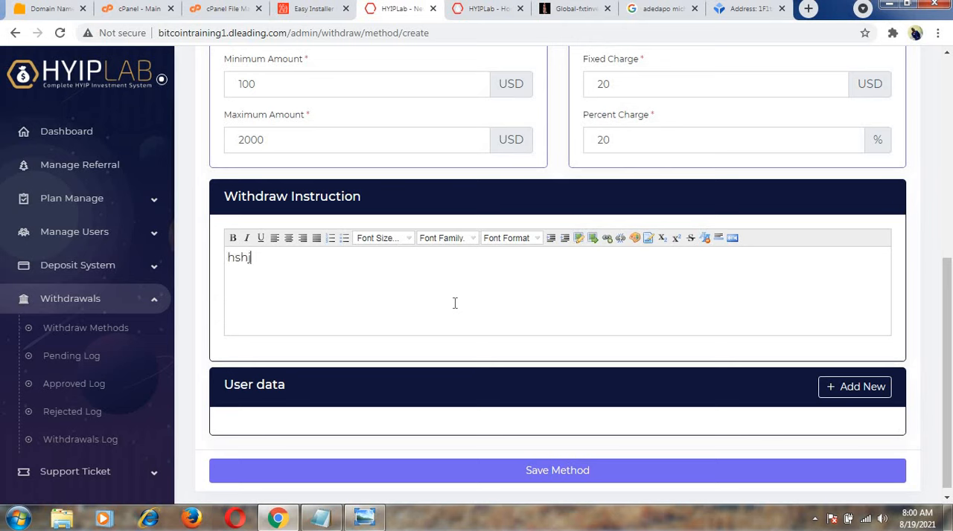
key("BackSpace")
key("BackSpace")
key("BackSpace")
key("BackSpace")
Try to save the Perfect Money withdraw method with only the withdraw instruction left empty.
left_click_drag(945, 336, 950, 451)
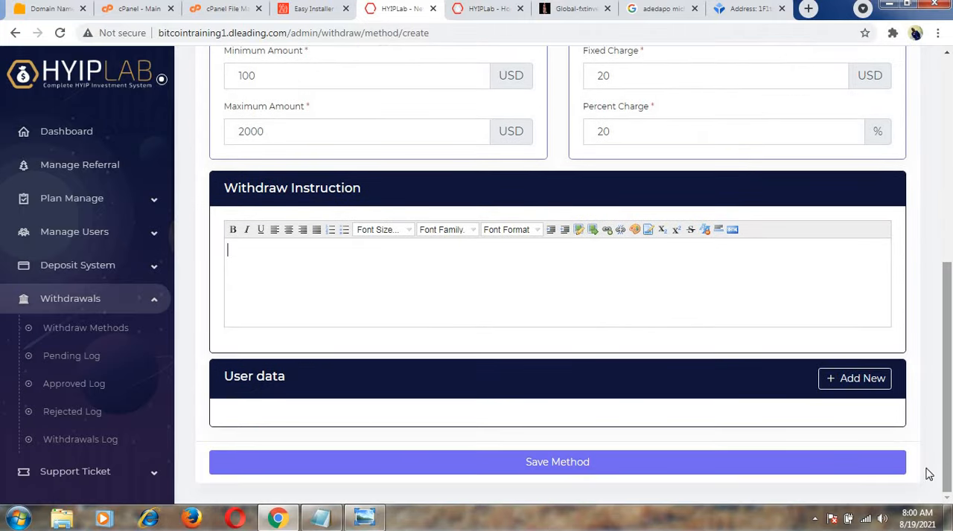
left_click(549, 464)
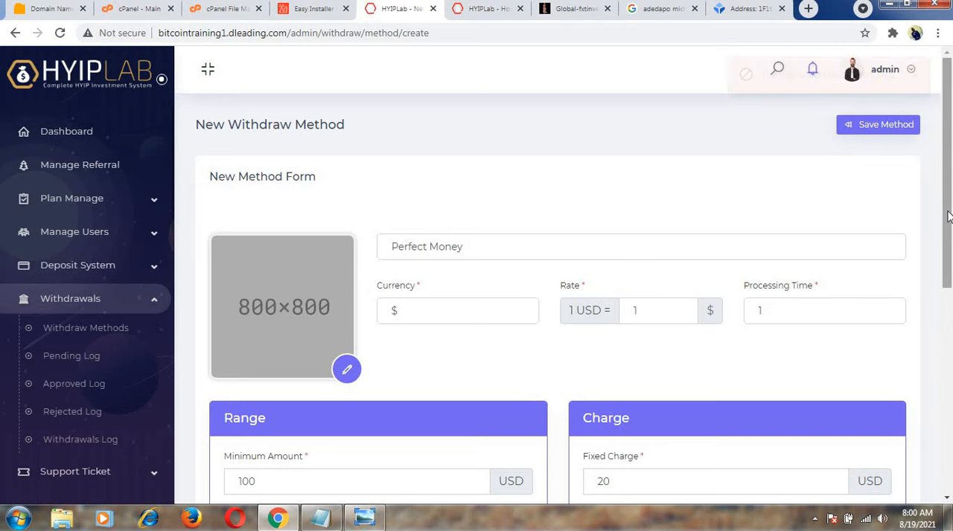
Select the PM image download (1) from the Training folder once more as the Perfect Money method's logo.
left_click(347, 370)
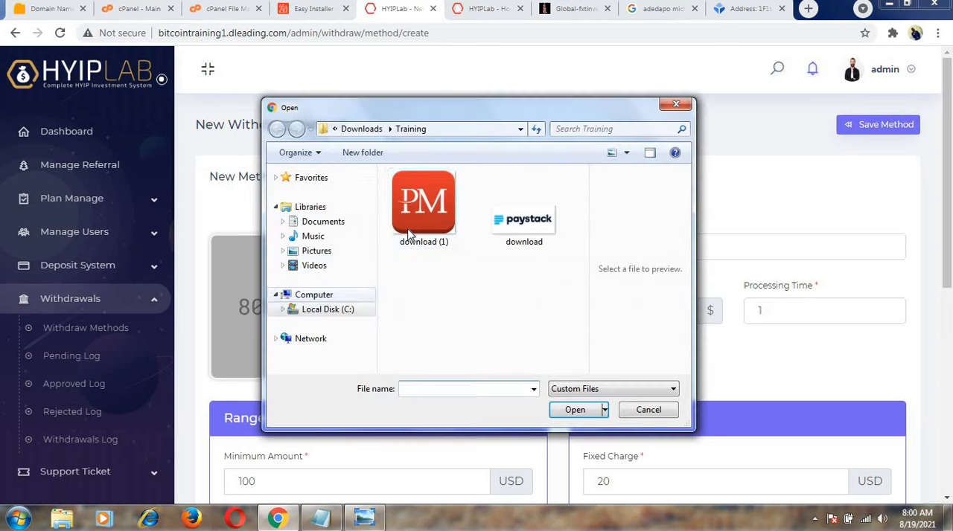
left_click(423, 204)
left_click(574, 411)
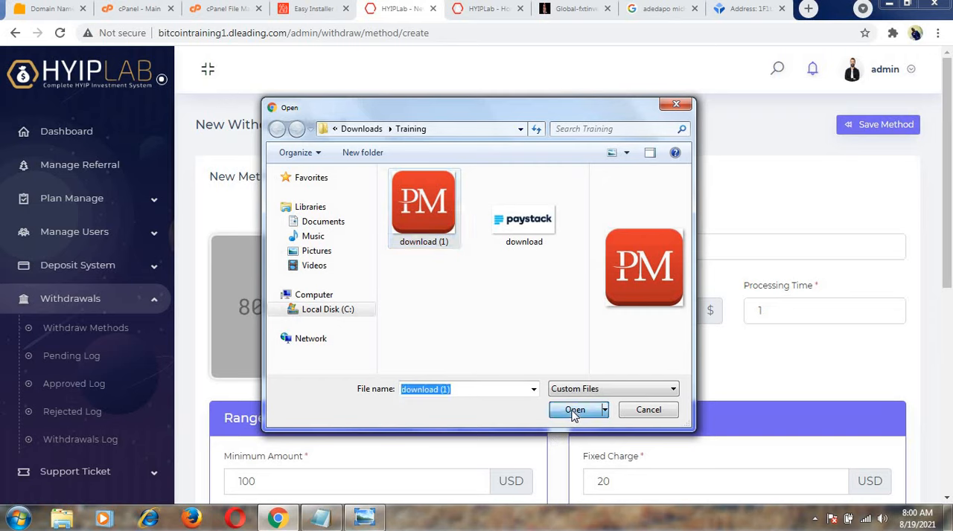
Open the empty withdraw instruction of the Perfect Money method for editing.
left_click_drag(949, 275, 945, 438)
left_click(626, 377)
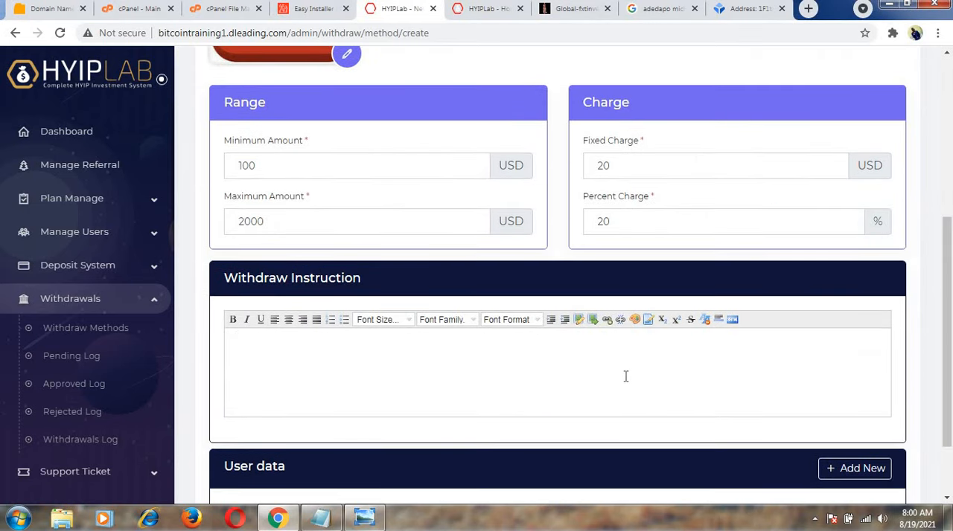
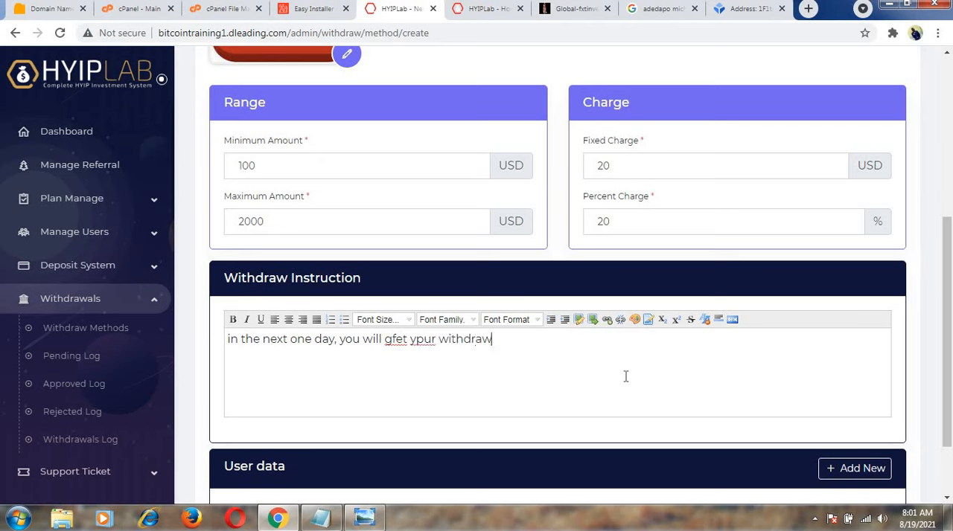
Correct the two misspelled words in the Perfect Money withdraw instruction so they read "get your".
left_click(395, 340)
key("BackSpace")
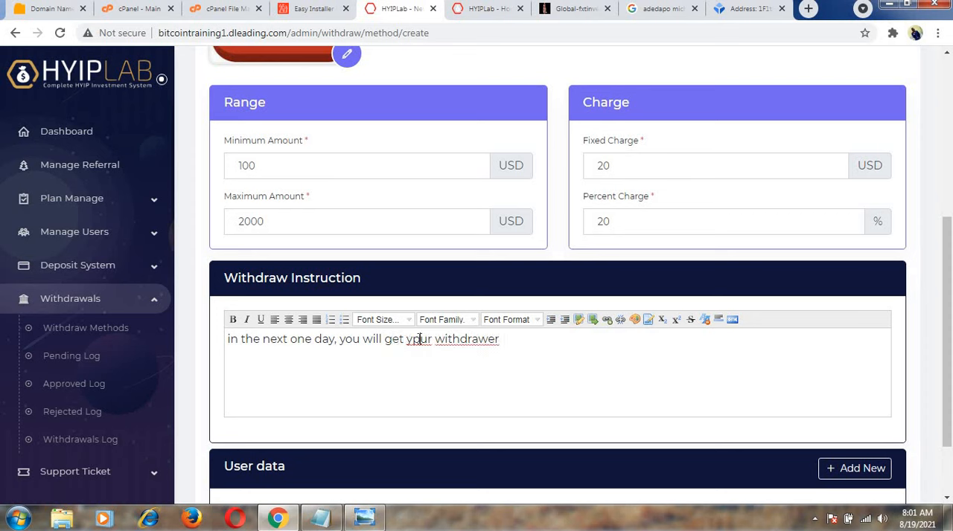
left_click(419, 339)
key("BackSpace")
type("o")
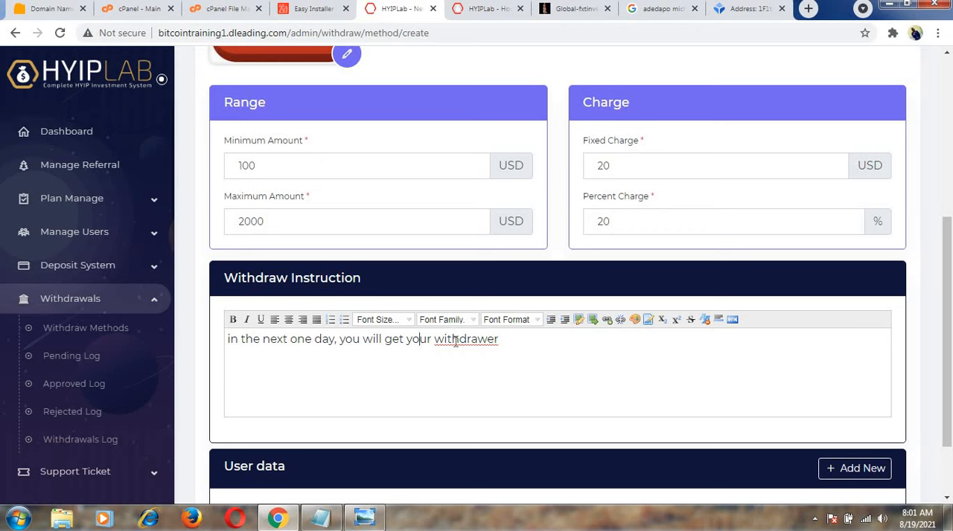
Replace the last word of the withdraw instruction with "money".
right_click(455, 343)
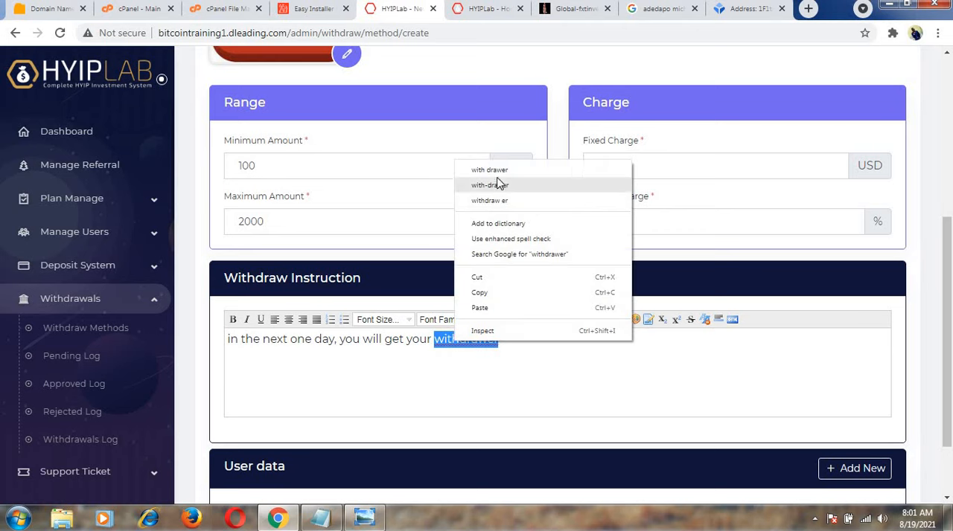
left_click(489, 388)
left_click(489, 388)
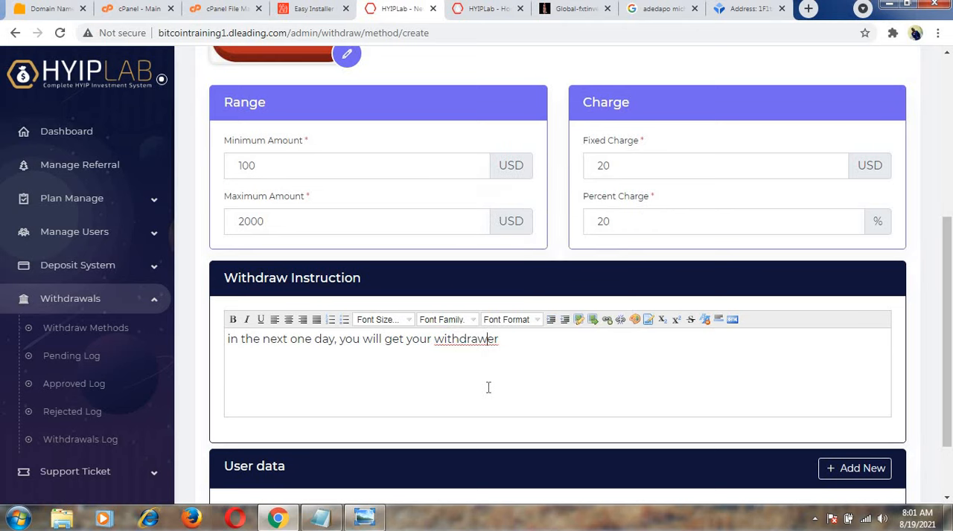
key("BackSpace")
key("BackSpace")
double_click(469, 341)
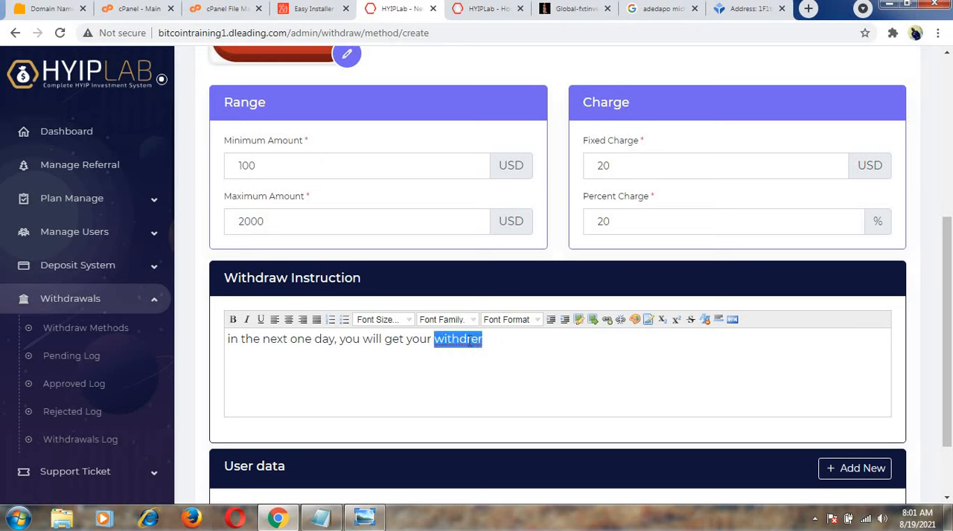
type("money")
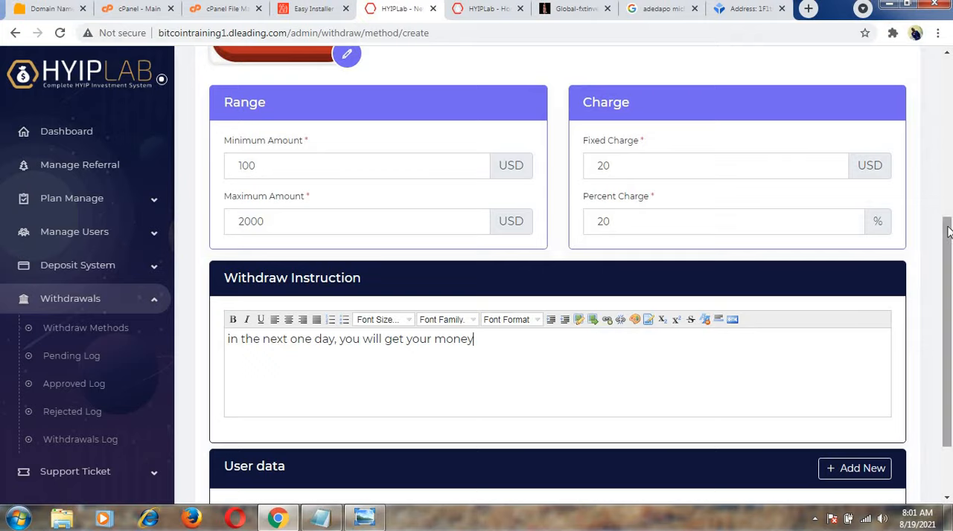
Save the new Perfect Money withdraw method.
scroll(947, 232, "up", 2)
scroll(951, 350, "down", 1)
scroll(950, 350, "down", 4)
left_click(558, 462)
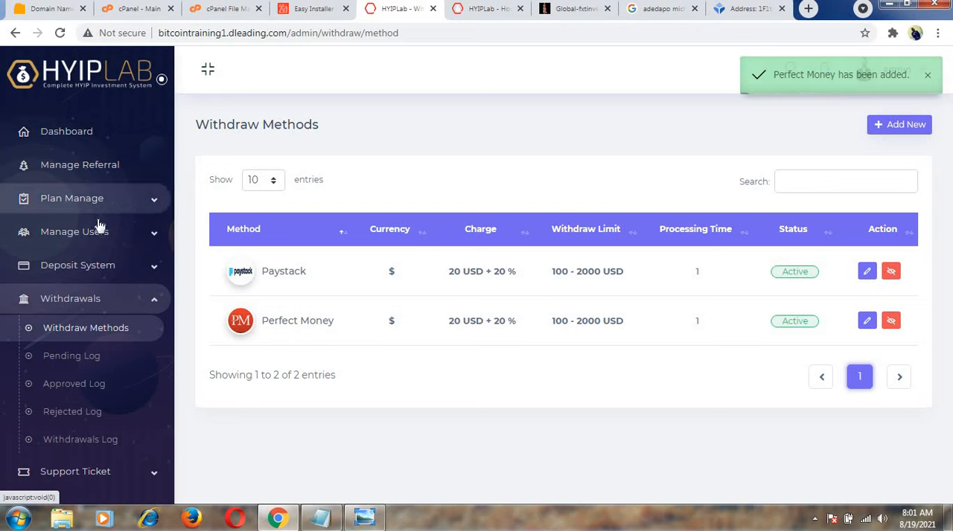
Disable the Stripe Hosted method in the automatic deposit gateways.
left_click(101, 268)
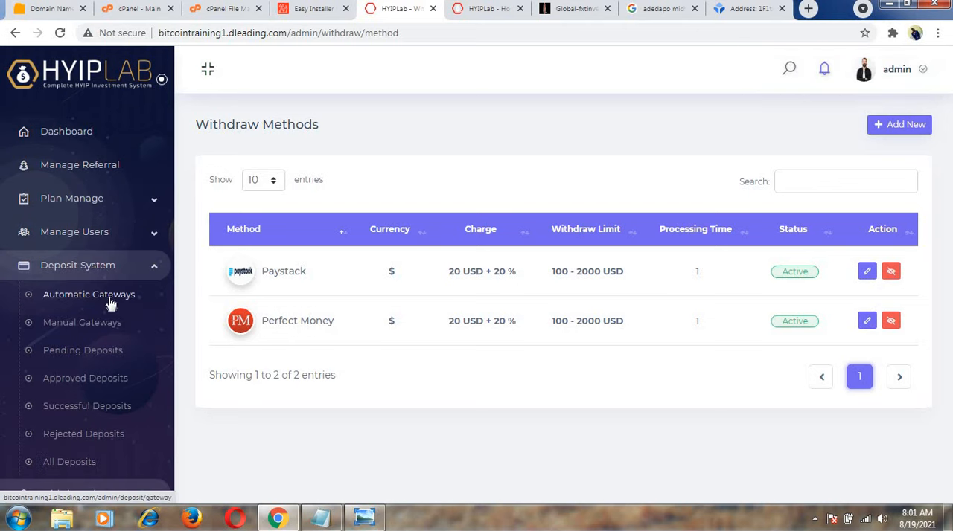
left_click(110, 299)
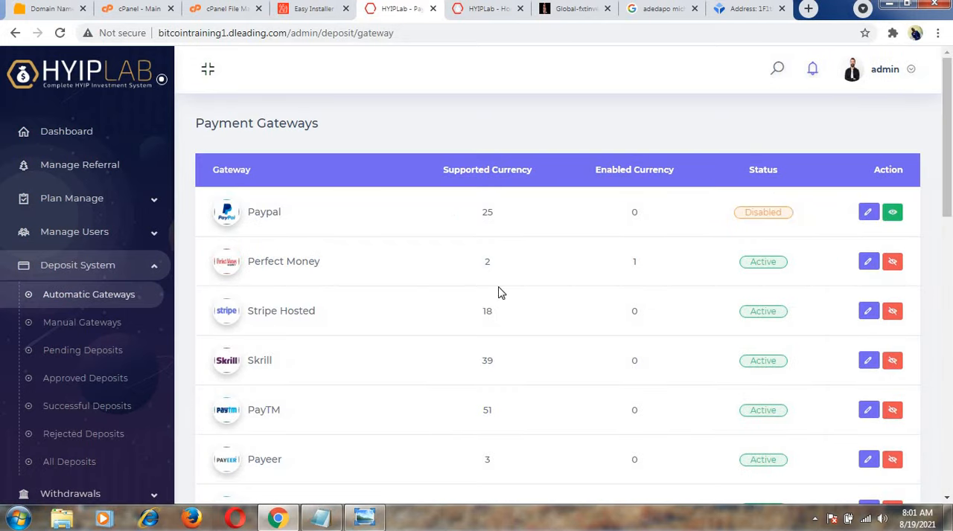
left_click(893, 312)
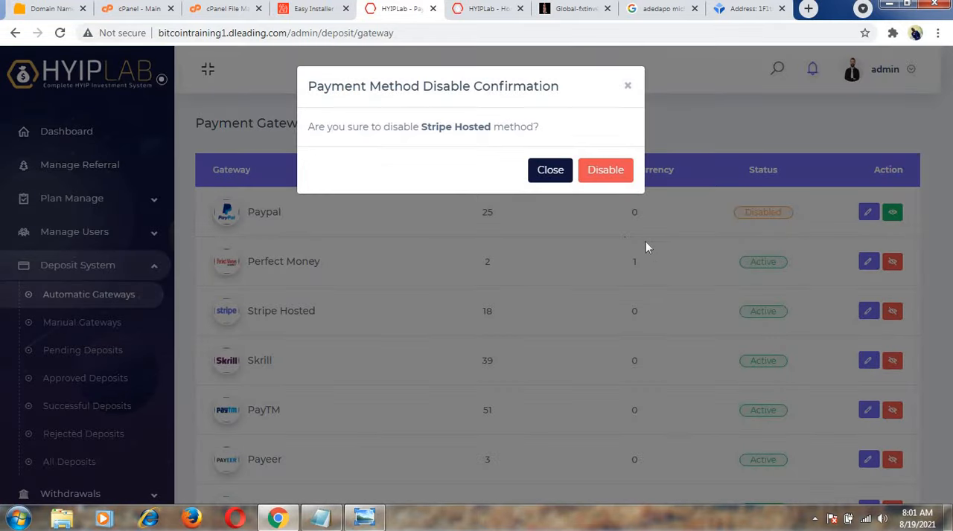
left_click(621, 171)
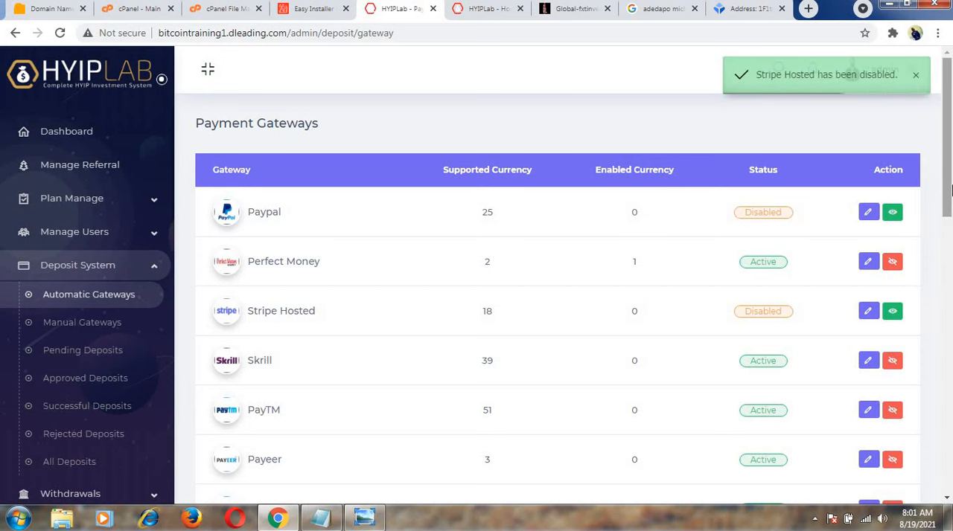
Disable the Skrill payment gateway.
left_click_drag(949, 190, 949, 248)
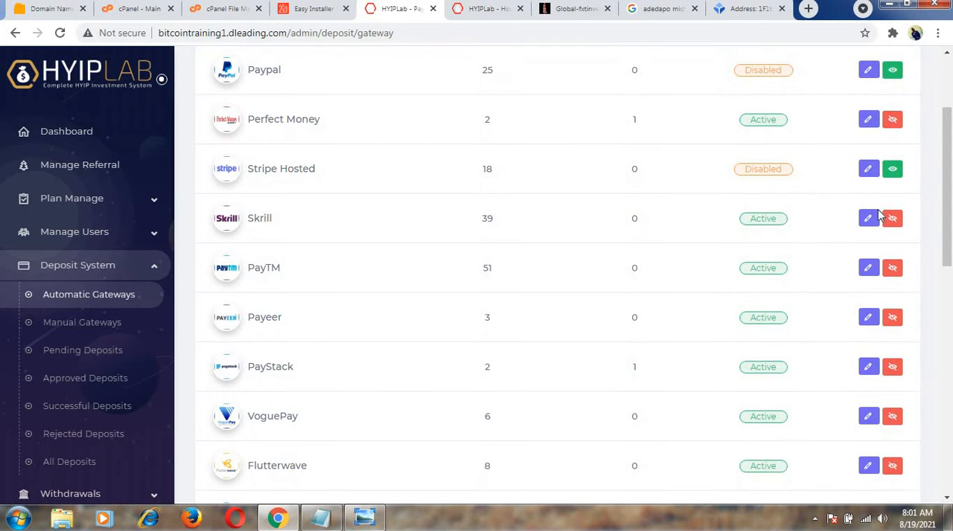
left_click(893, 218)
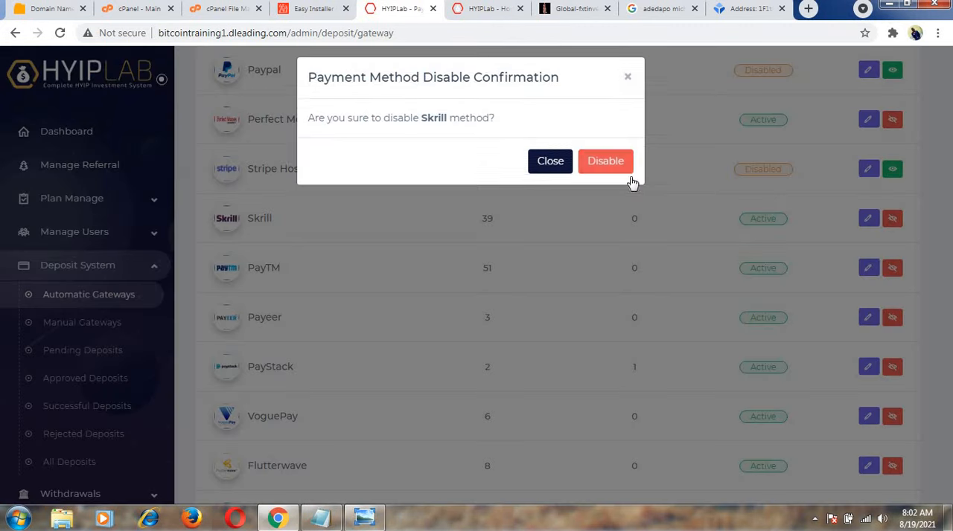
left_click(621, 179)
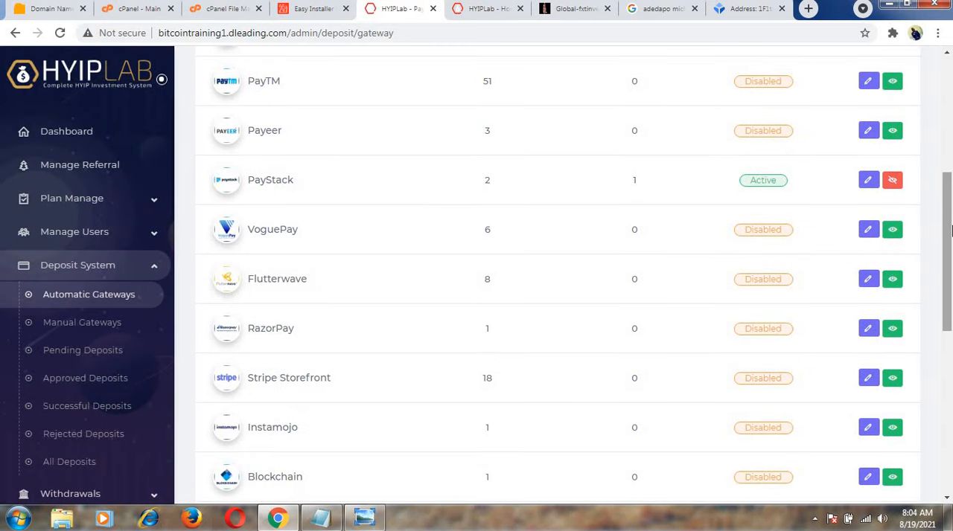
Reload the public homepage and examine which gateways its accepted payments section offers.
left_click_drag(952, 231, 951, 114)
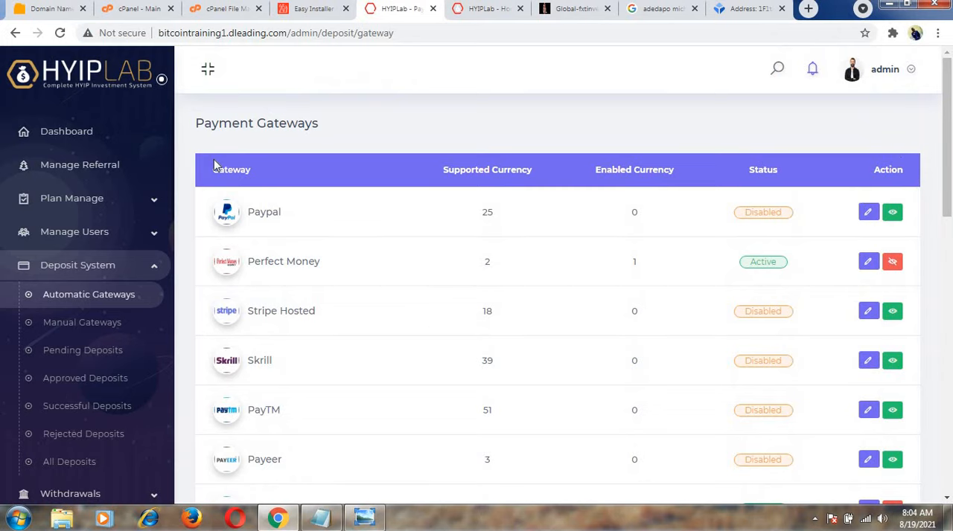
left_click(485, 8)
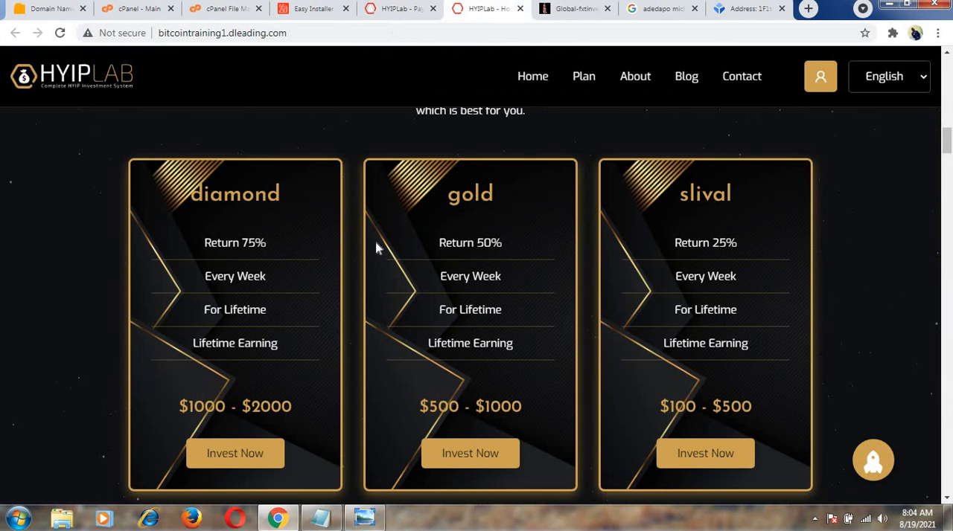
key("F5")
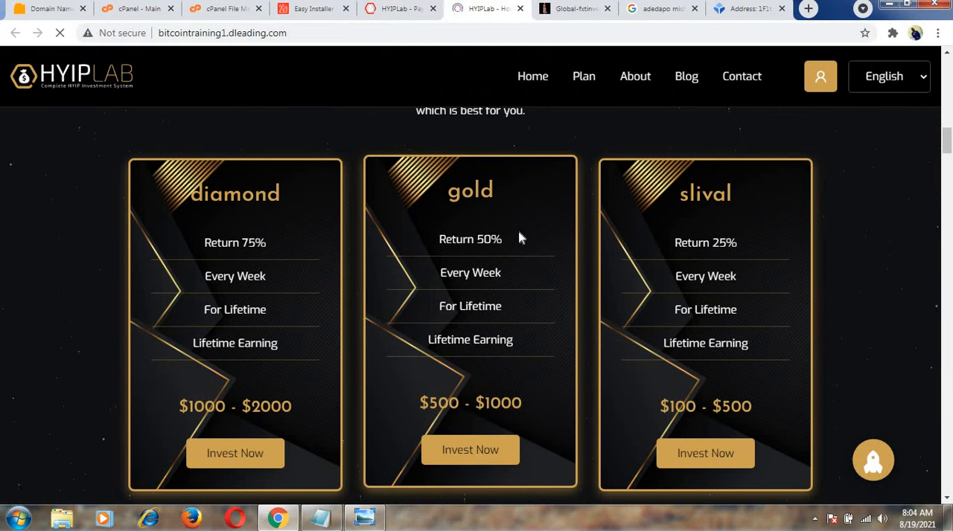
left_click_drag(948, 145, 948, 427)
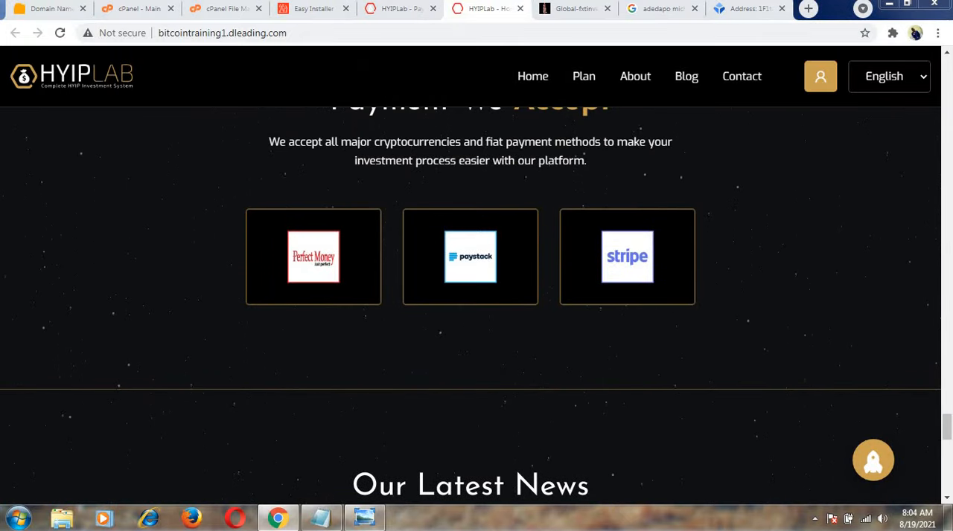
Return to the admin area and review the administrator's profile information and image options.
left_click(399, 11)
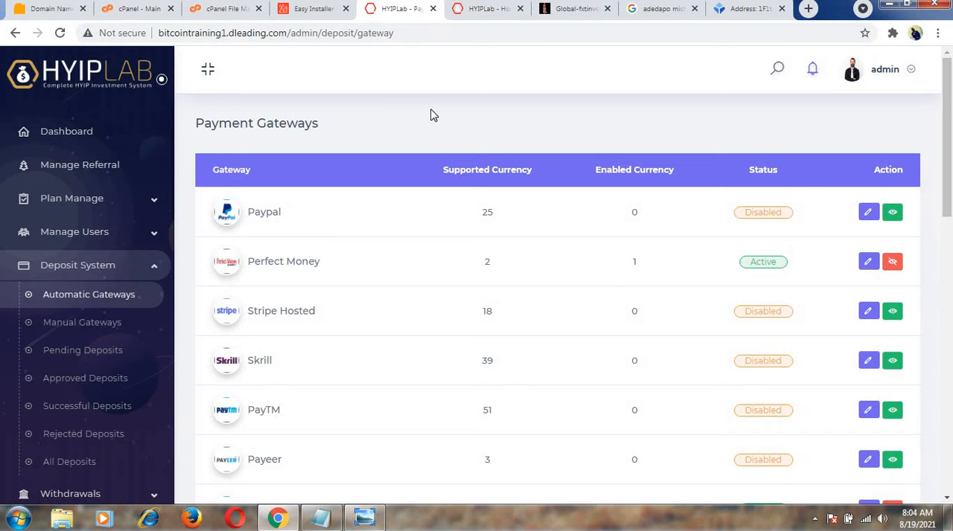
left_click(885, 69)
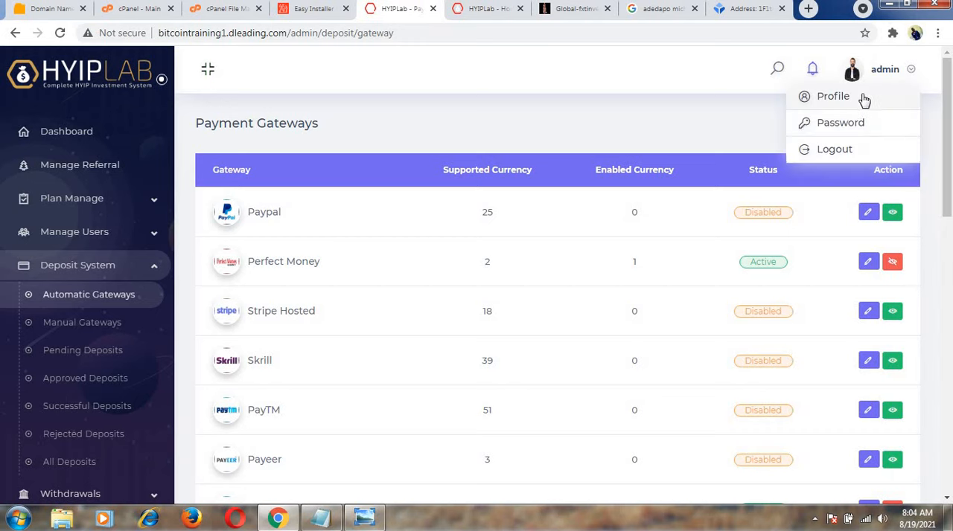
left_click(863, 99)
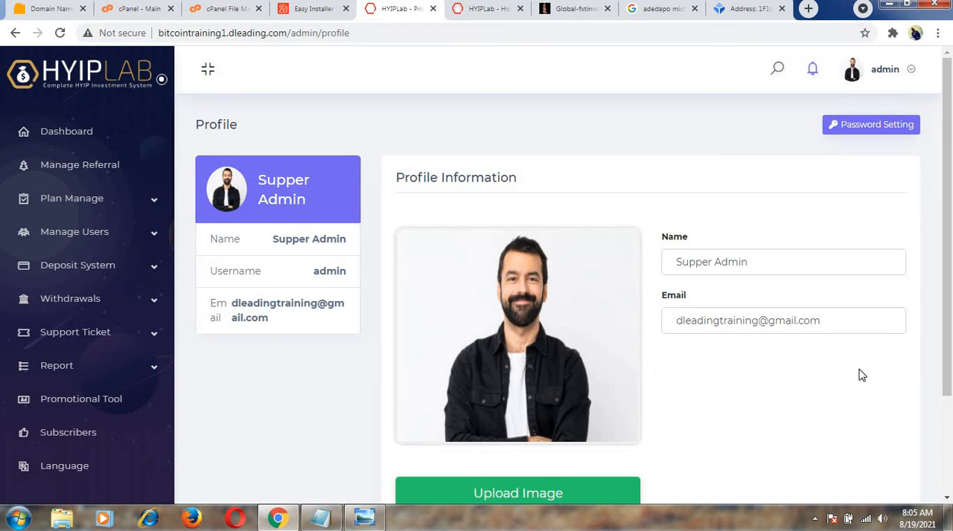
scroll(951, 331, "down", 3)
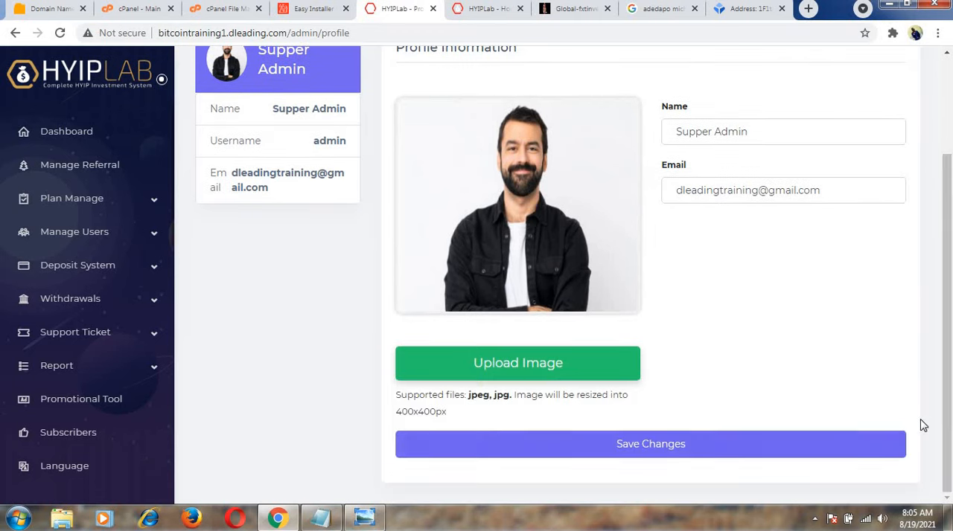
scroll(951, 400, "up", 3)
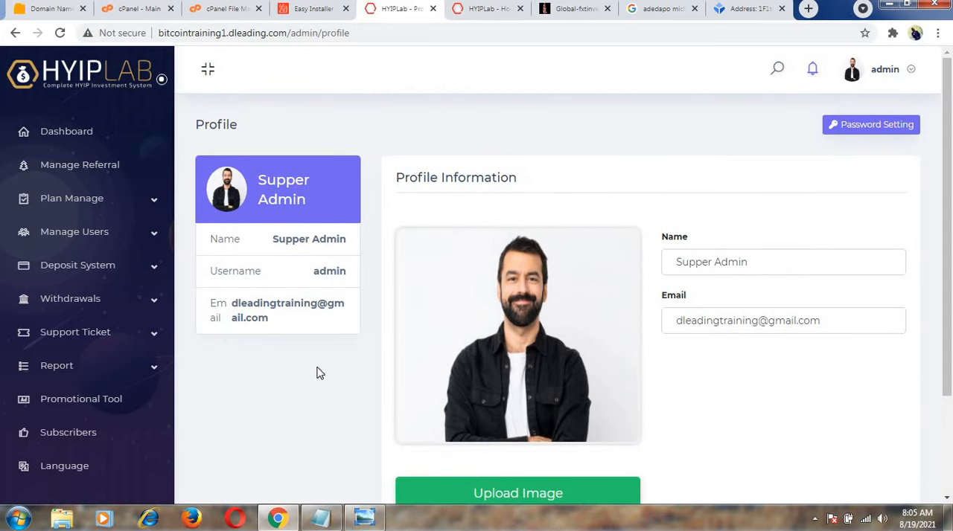
Open the admin dashboard, dismiss the cron job instruction and examine the site's statistics.
left_click(85, 83)
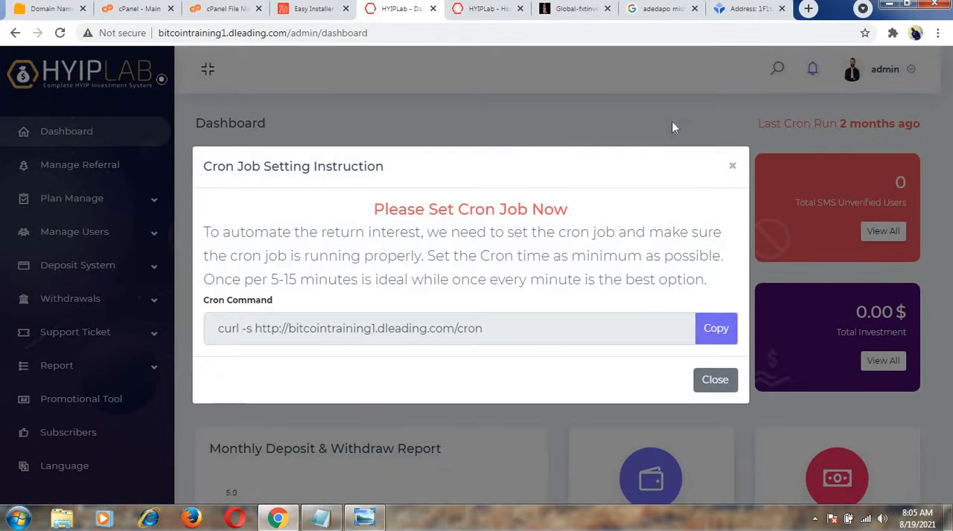
left_click(733, 168)
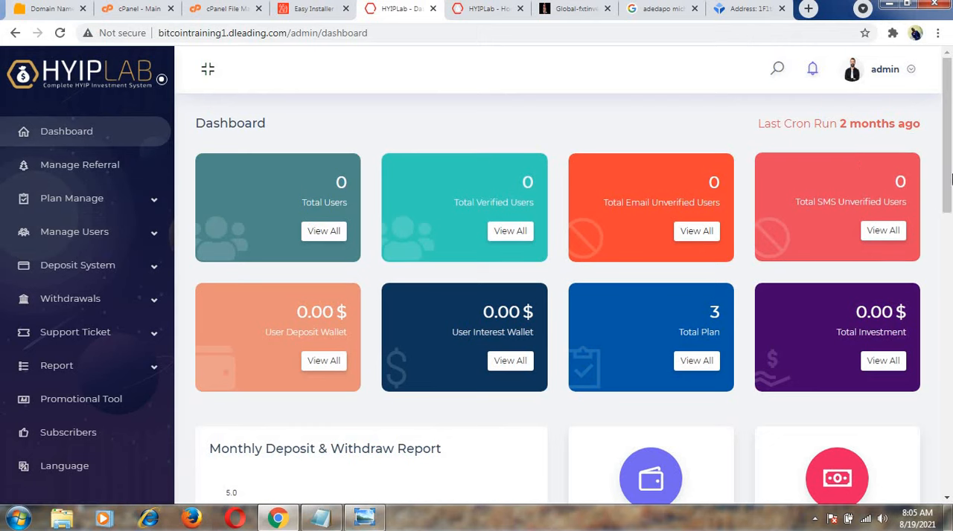
left_click_drag(950, 175, 948, 275)
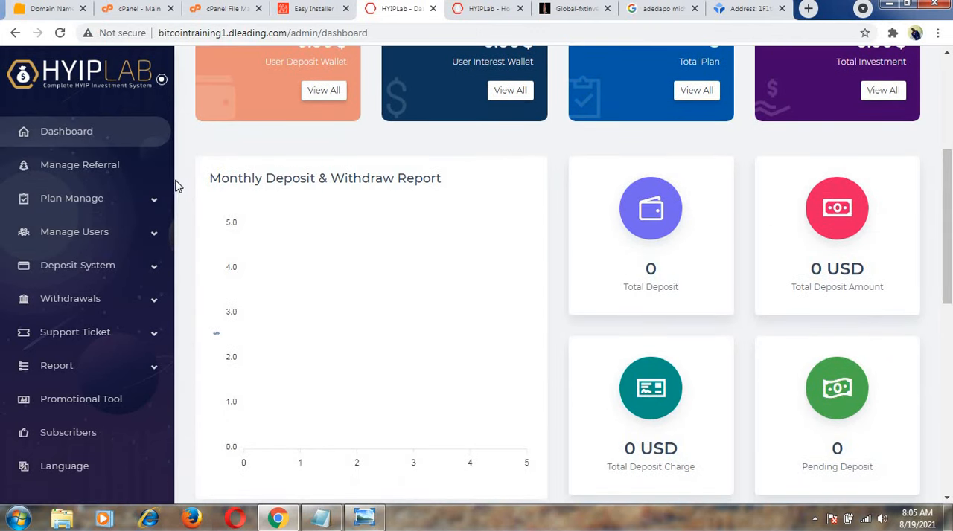
left_click_drag(176, 180, 173, 178)
scroll(171, 186, "down", 4)
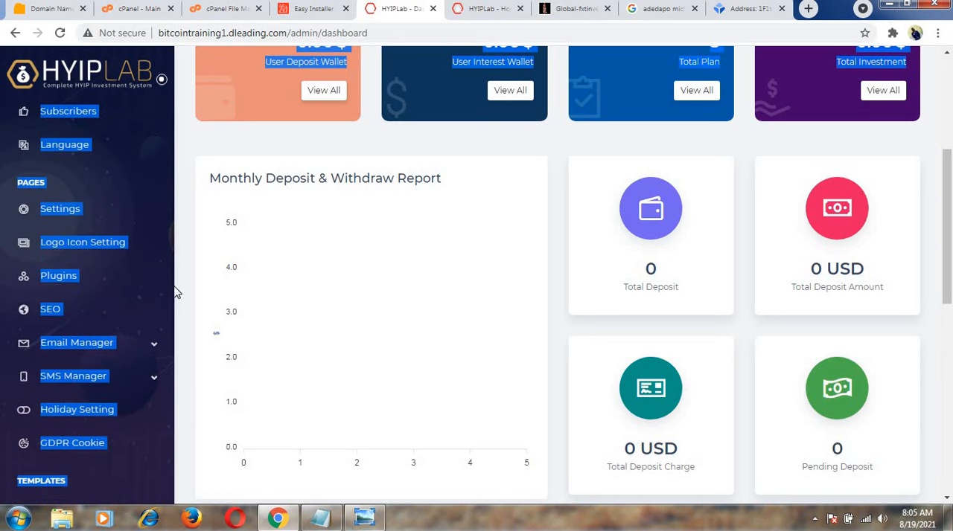
left_click(166, 201)
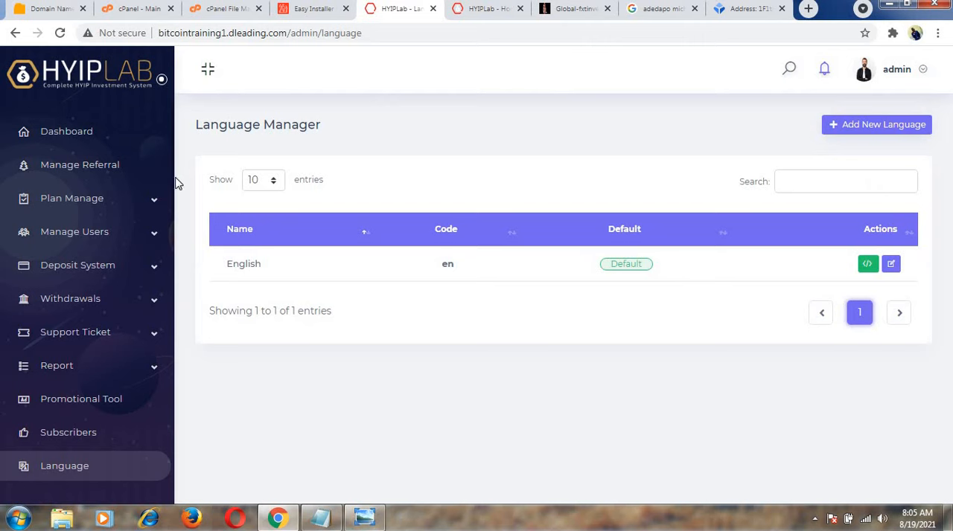
Open the site's Logo & Icon settings and bring up the logo and favicon selection options.
left_click_drag(176, 195, 176, 210)
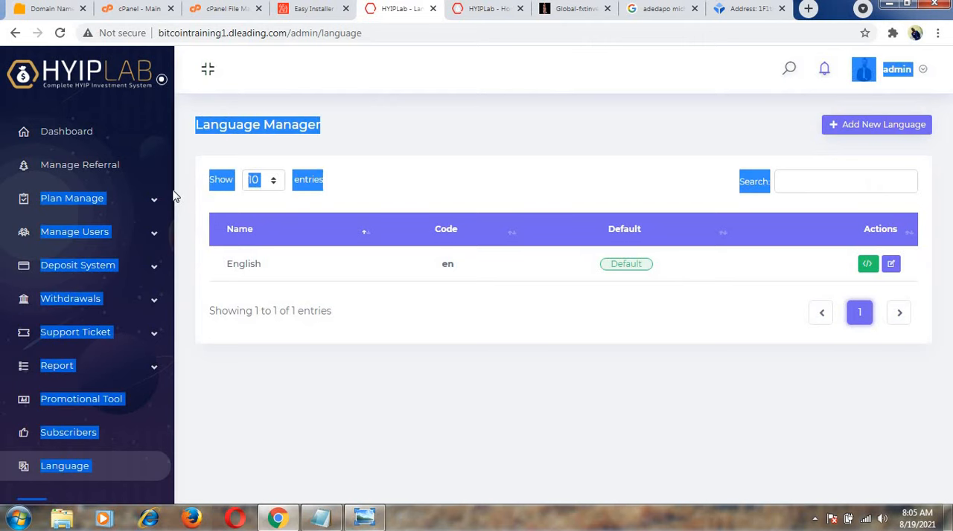
scroll(173, 197, "down", 2)
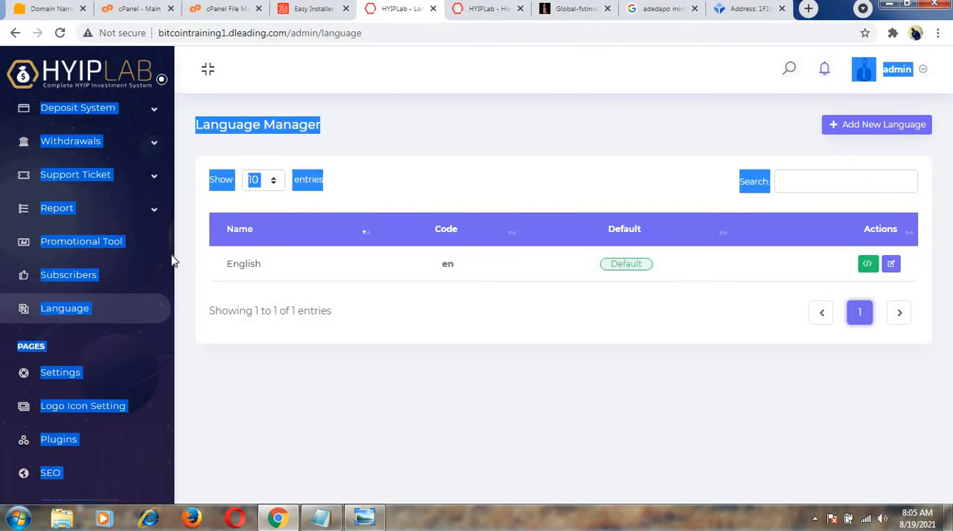
scroll(171, 260, "down", 1)
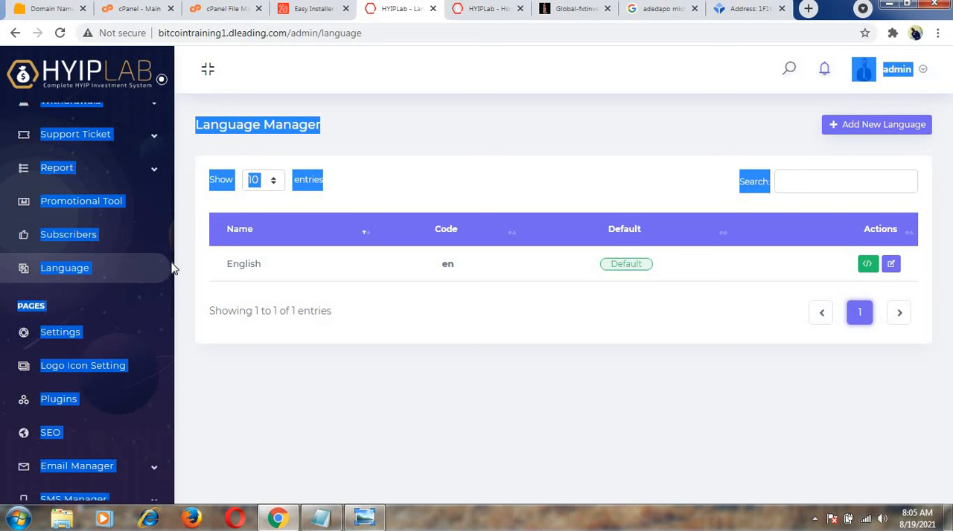
scroll(171, 268, "down", 2)
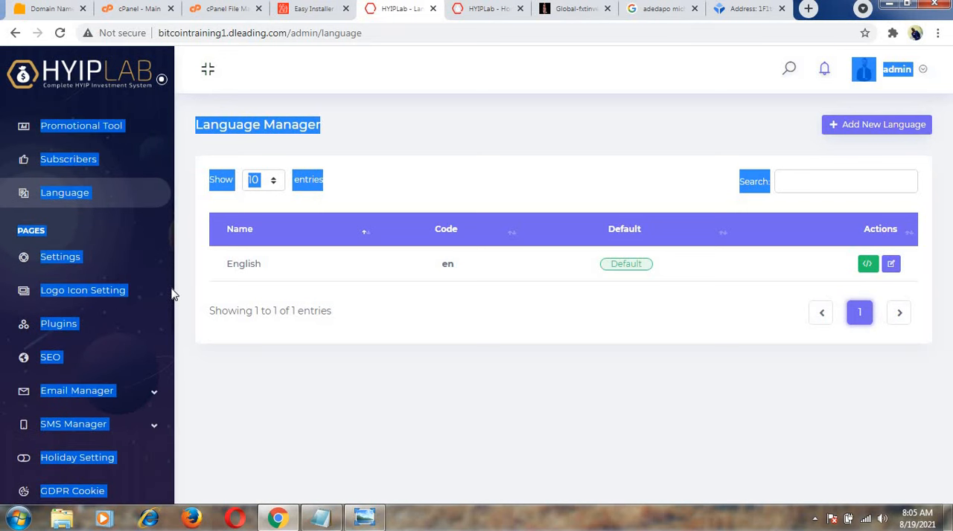
scroll(171, 298, "down", 1)
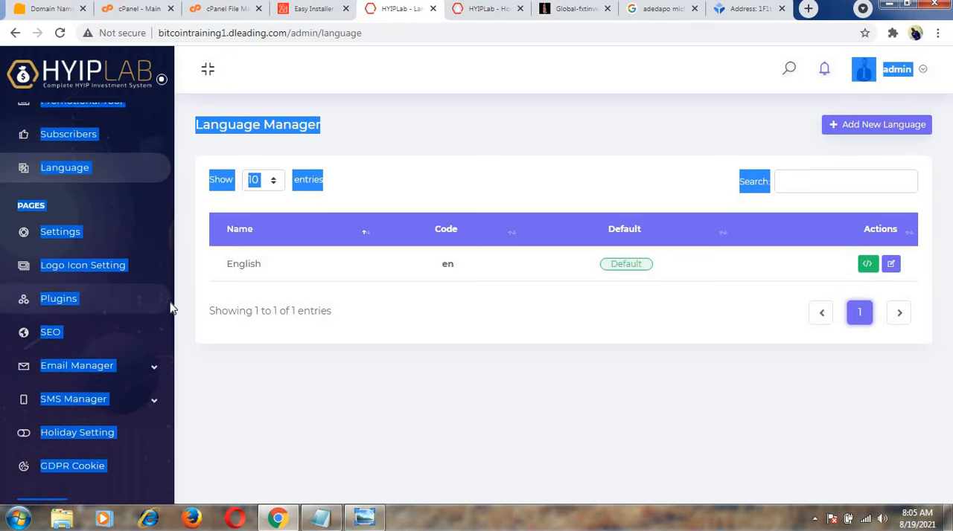
left_click(119, 254)
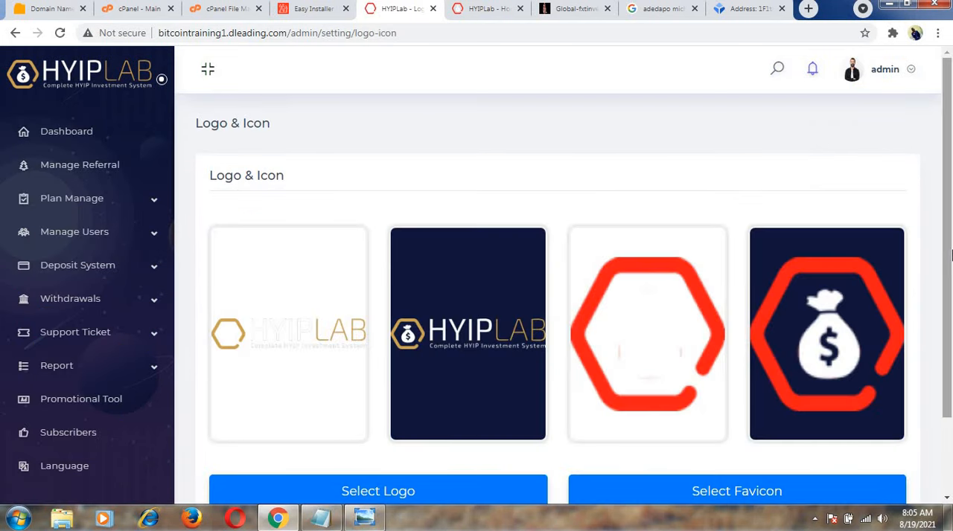
scroll(950, 276, "down", 1)
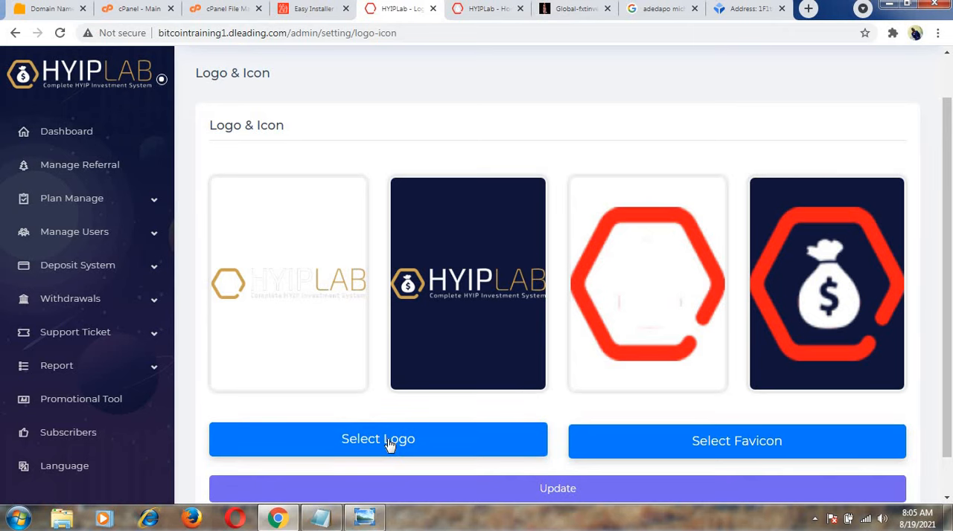
Choose the image file download (1) as the site logo and update the Logo & Icon settings.
left_click(346, 442)
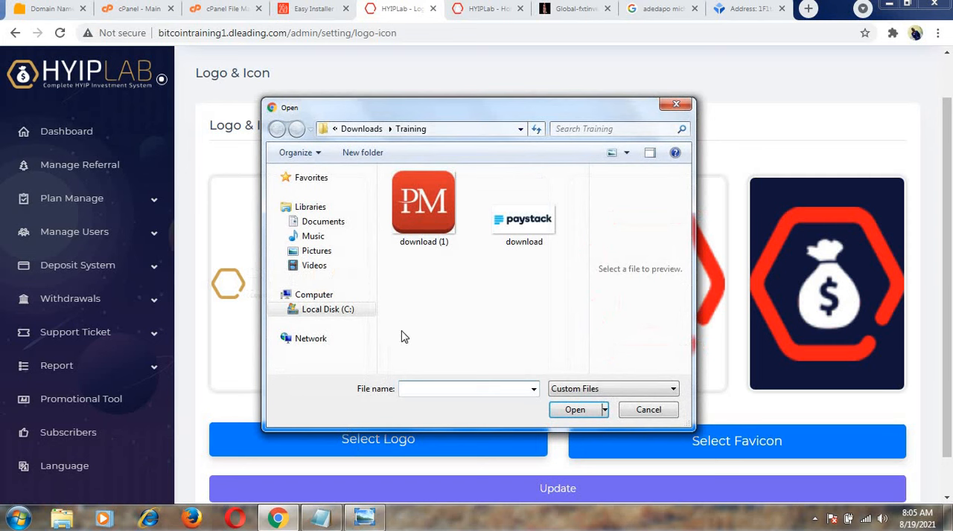
left_click(414, 226)
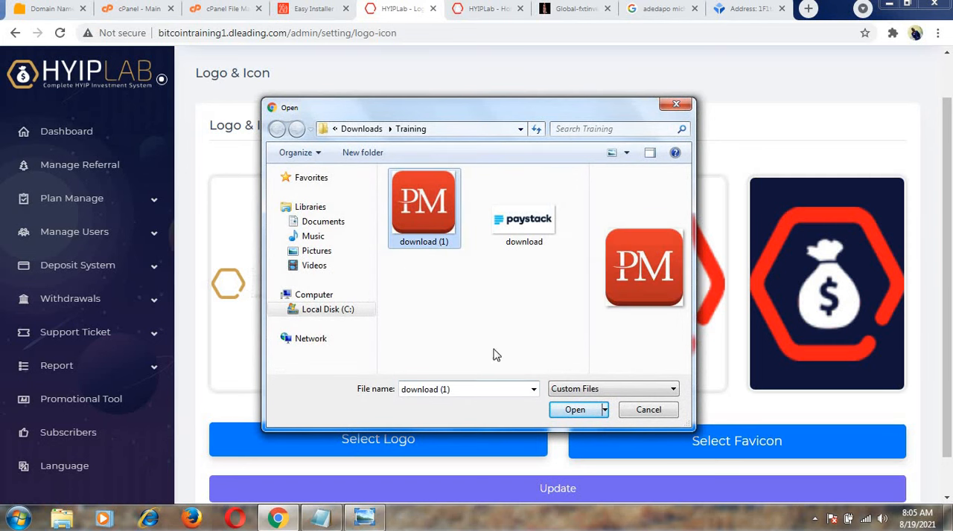
left_click(574, 411)
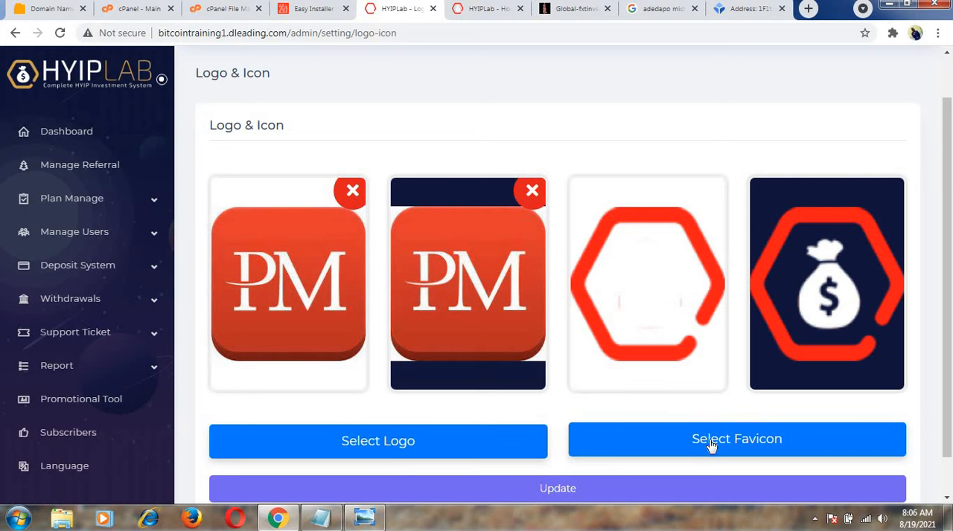
left_click(697, 436)
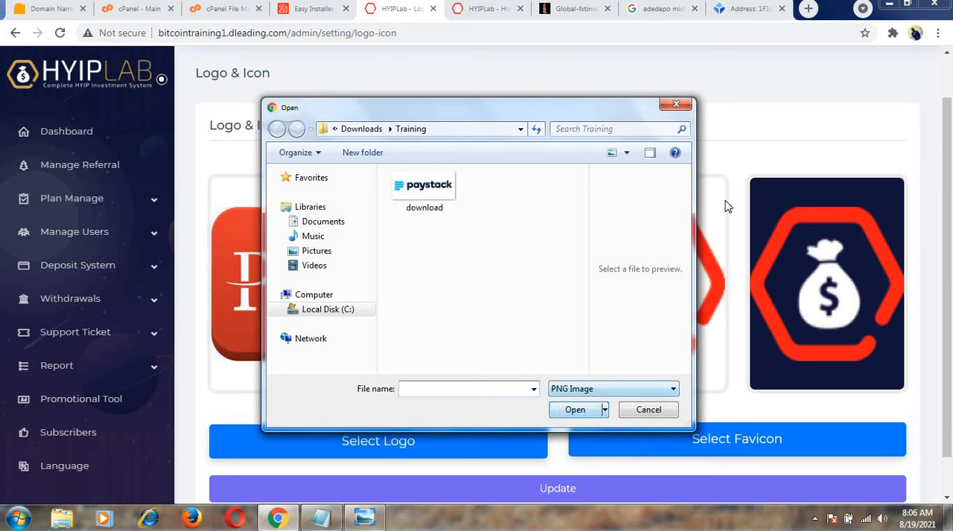
left_click(676, 106)
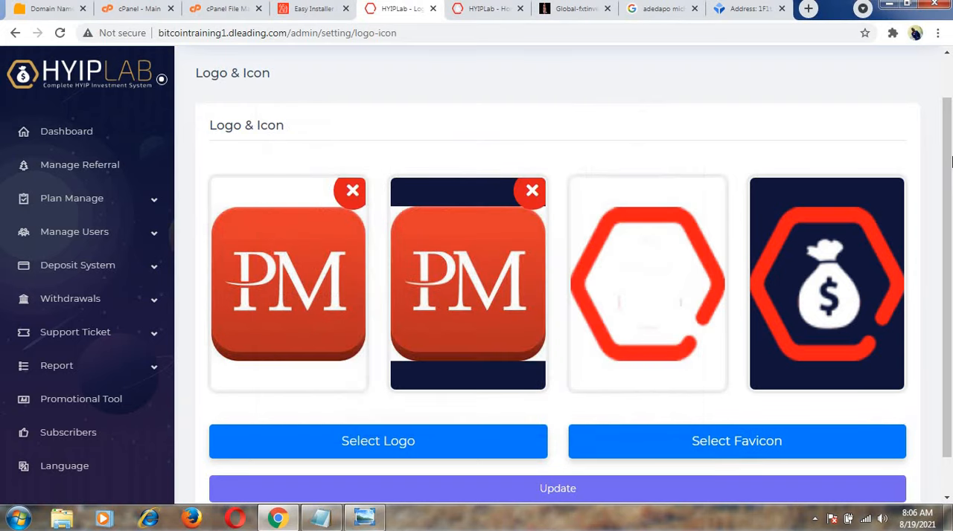
scroll(937, 278, "down", 1)
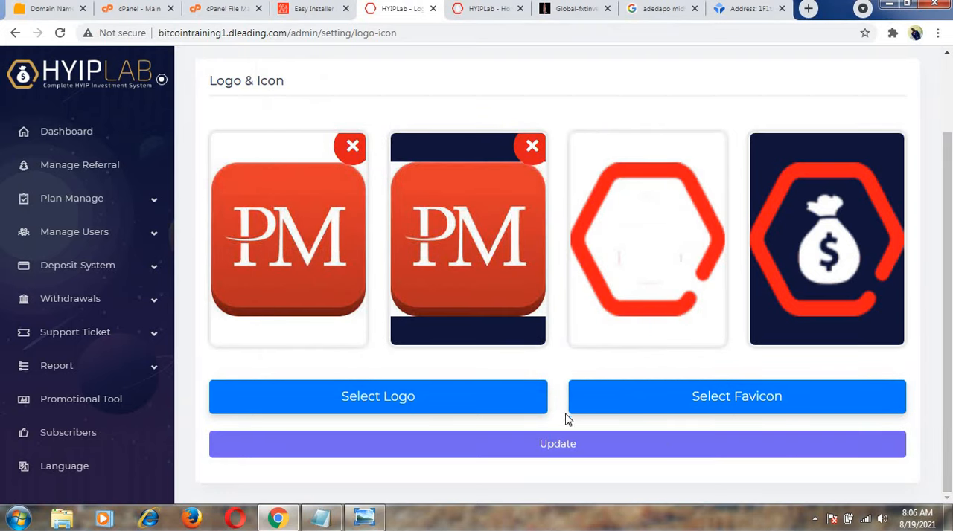
left_click(555, 442)
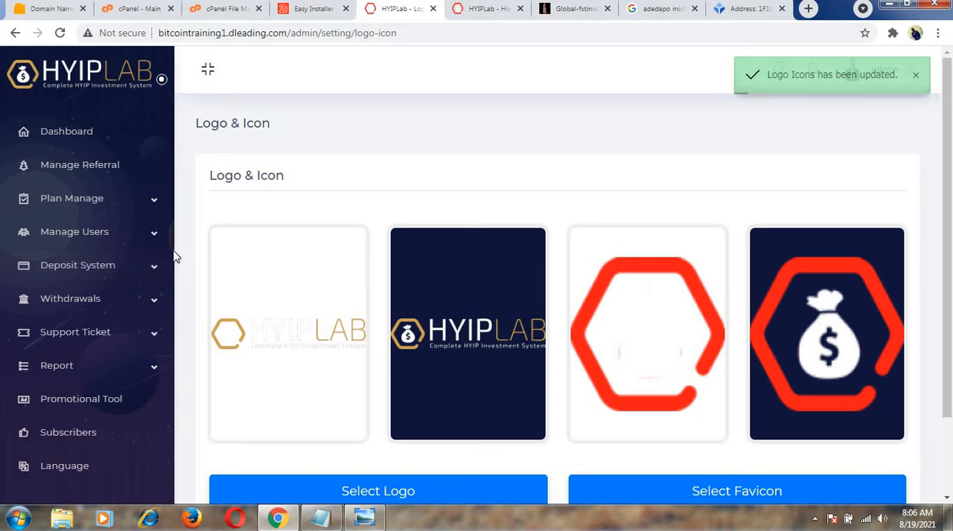
Look through the remaining admin sections and open Manage Pages to view the site's pages.
left_click_drag(175, 304, 174, 307)
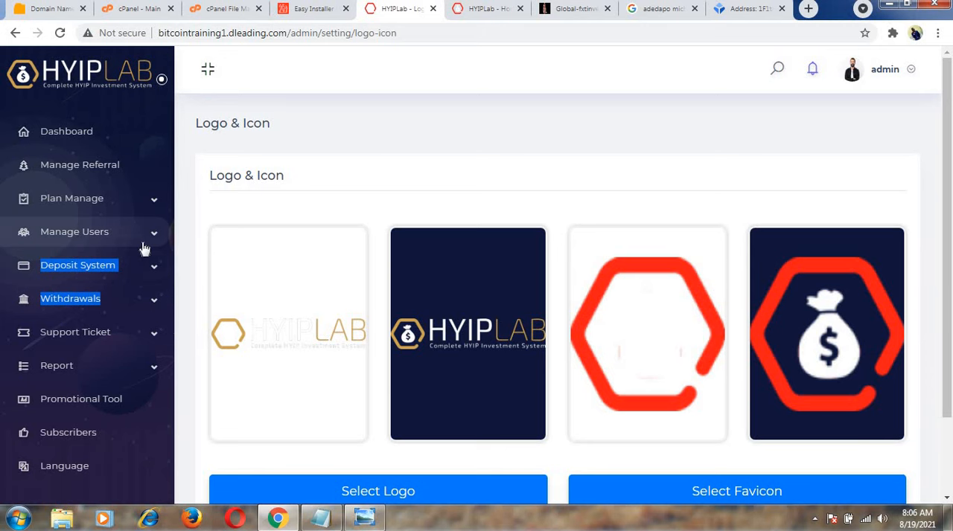
scroll(144, 248, "down", 2)
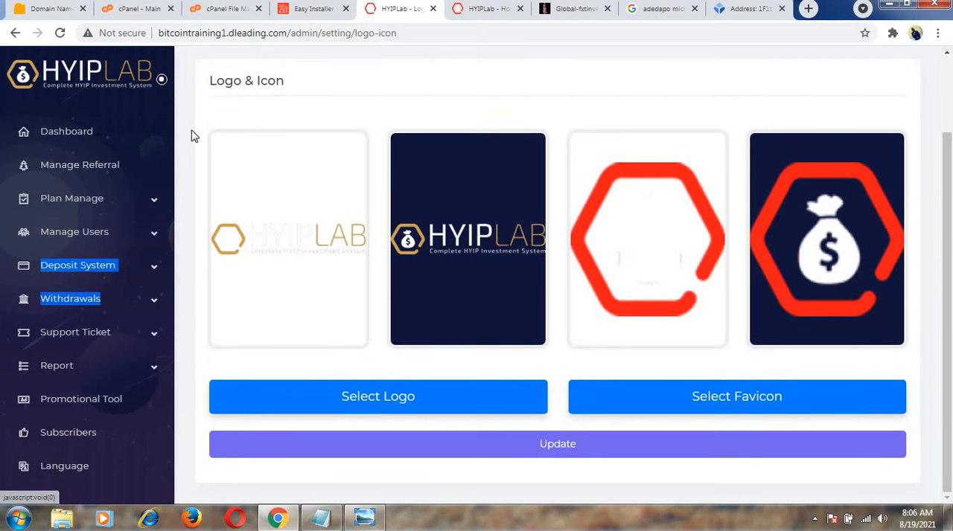
scroll(185, 246, "down", 4)
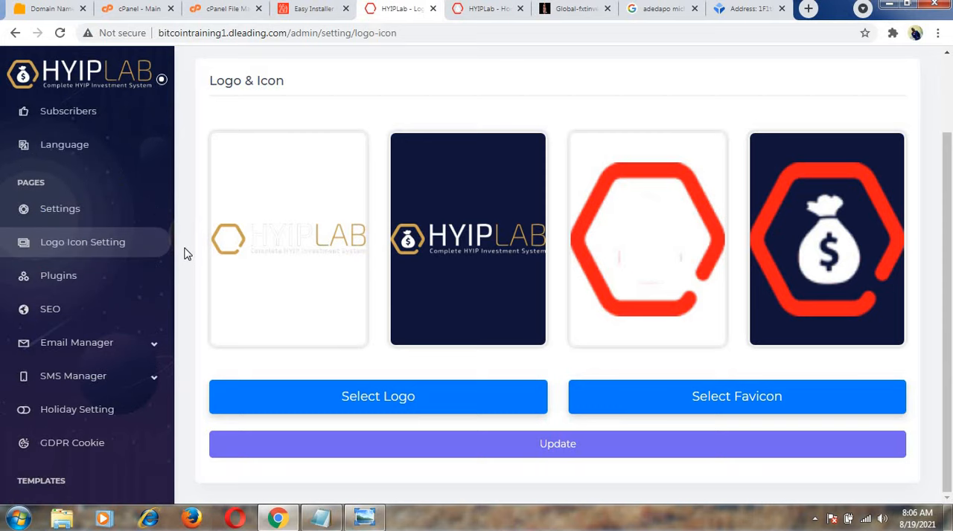
scroll(186, 257, "down", 4)
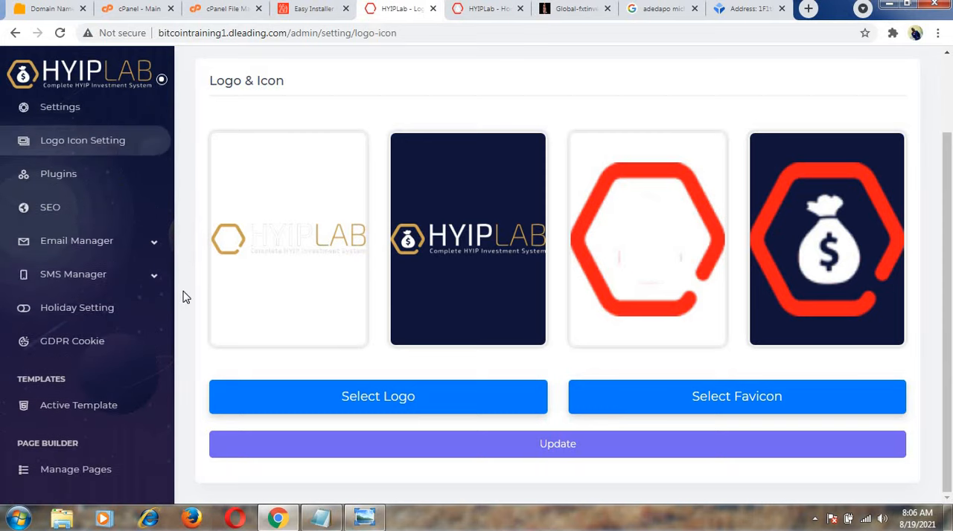
scroll(186, 314, "down", 2)
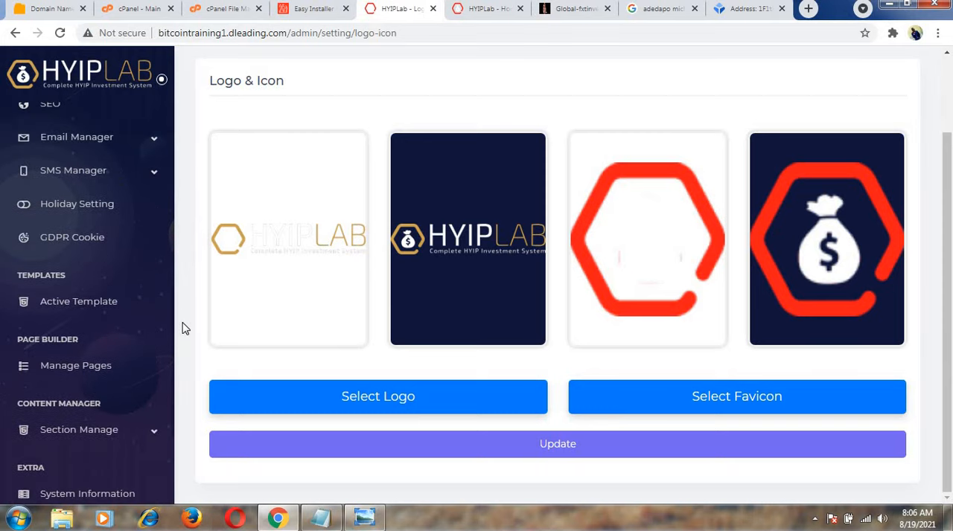
scroll(179, 346, "down", 2)
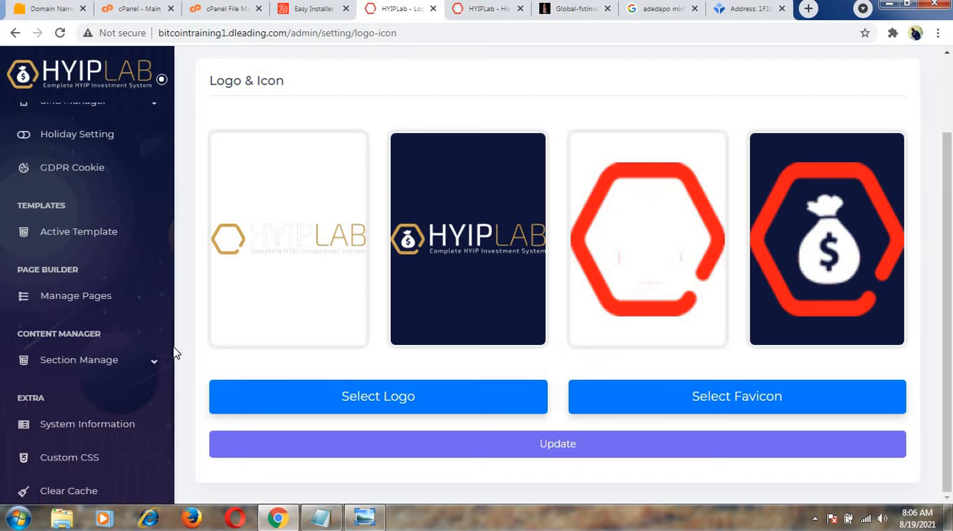
scroll(168, 366, "down", 1)
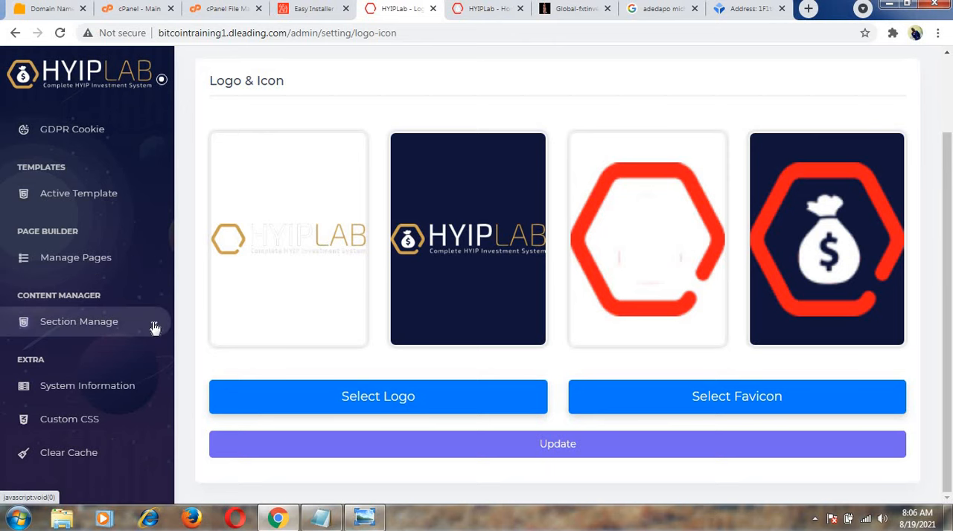
left_click(107, 262)
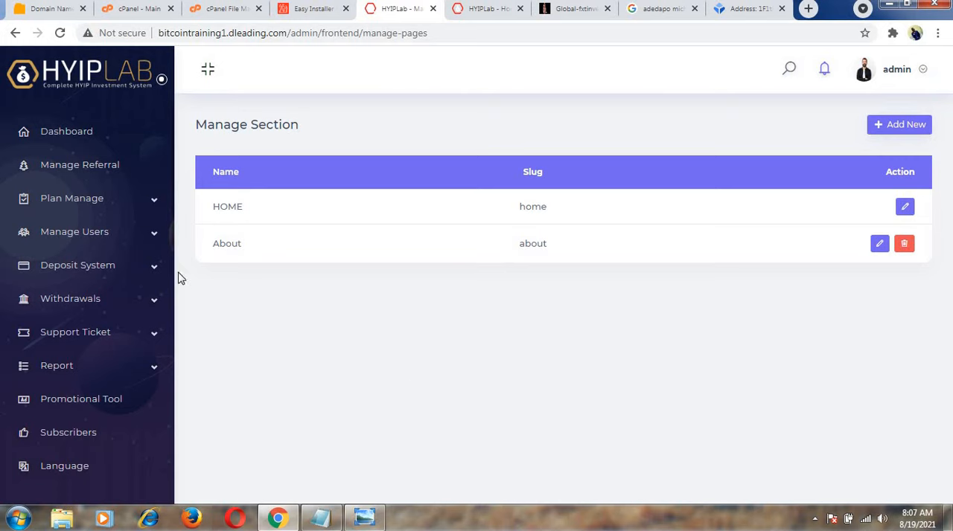
Expand the content manager's list of sections and open the About section's content settings.
left_click_drag(177, 306, 171, 271)
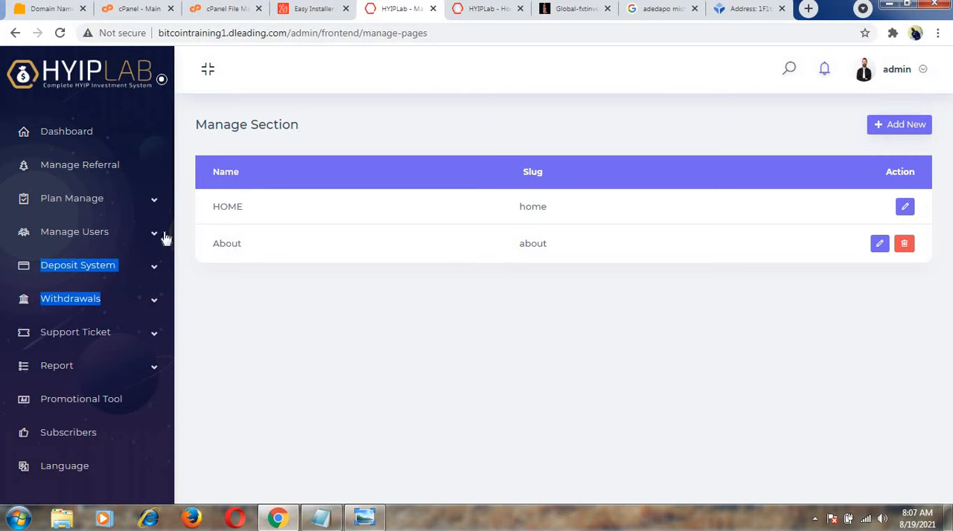
left_click(172, 262)
scroll(172, 262, "down", 8)
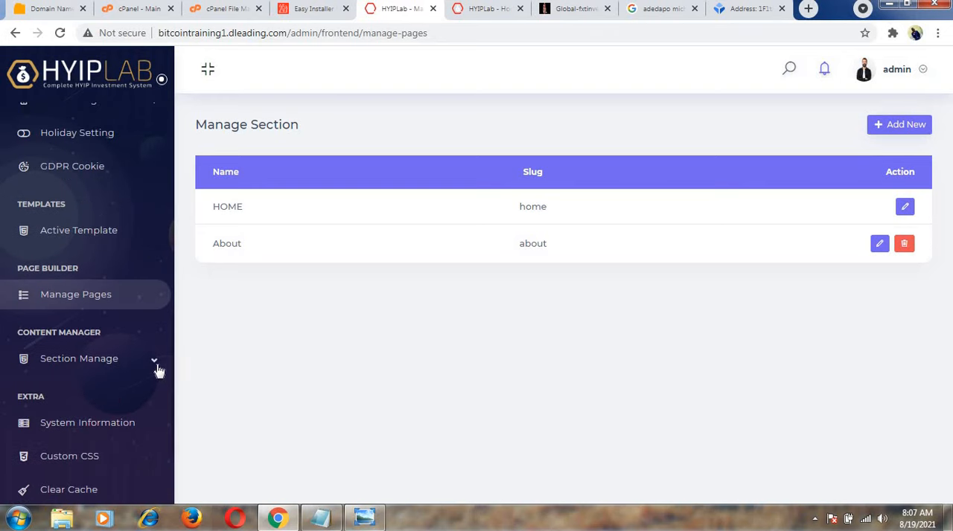
left_click(156, 364)
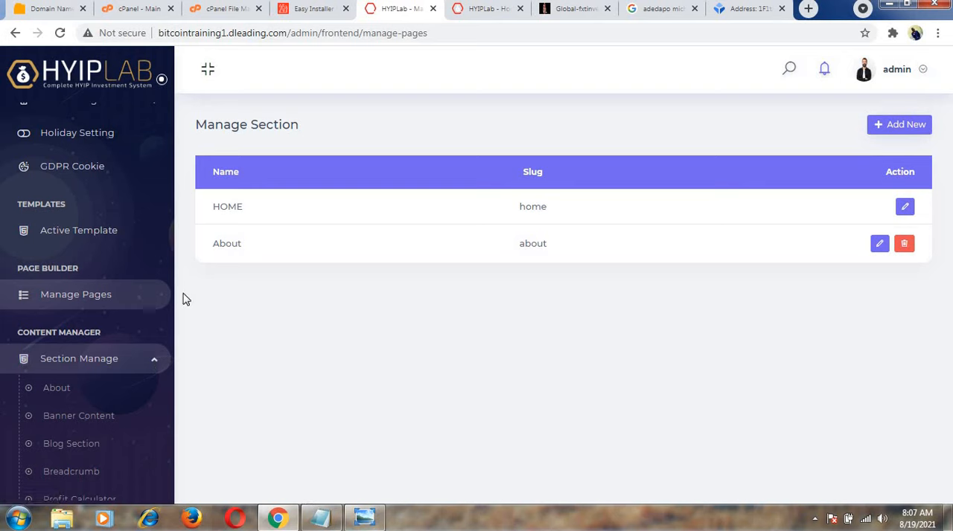
mouse_move(175, 315)
left_mouse_down()
mouse_move(170, 417)
mouse_move(174, 314)
left_mouse_up()
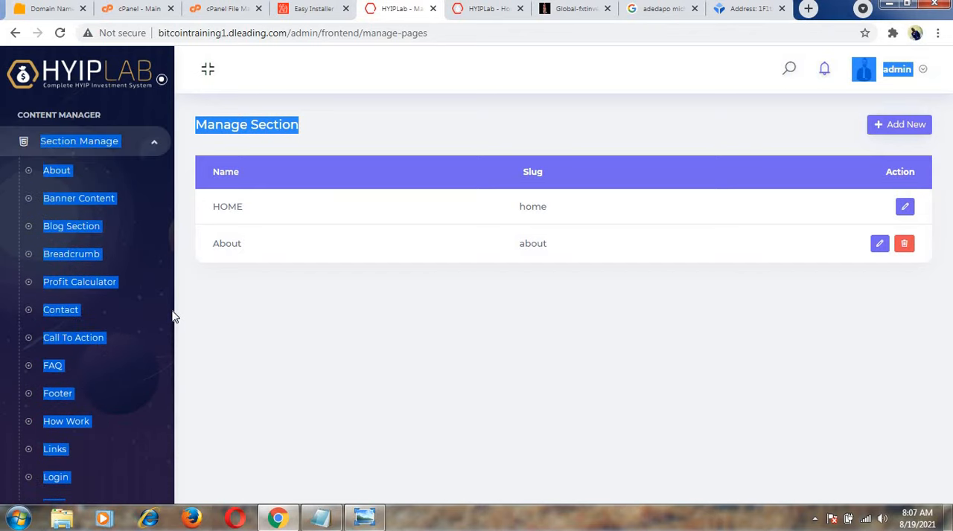
left_click(159, 170)
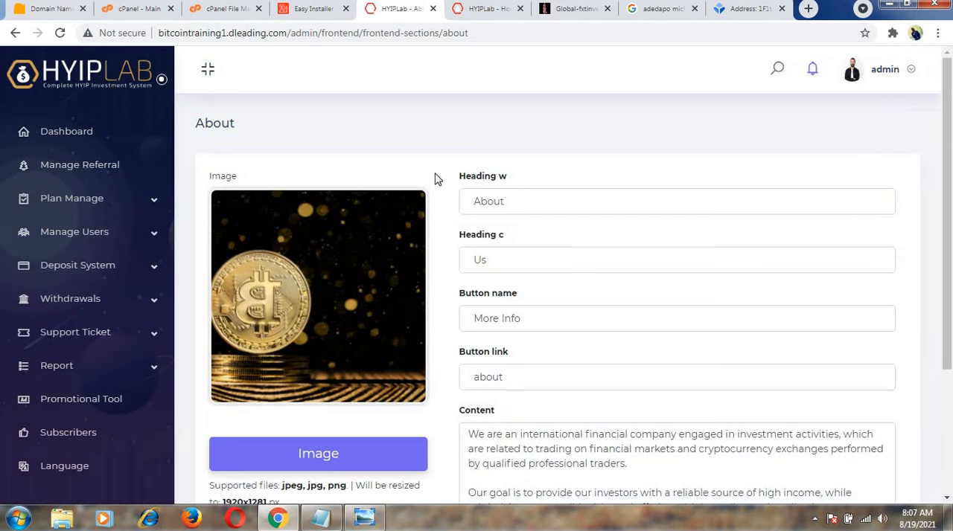
Reload the public homepage and examine how its About Us section is displayed.
left_click(501, 14)
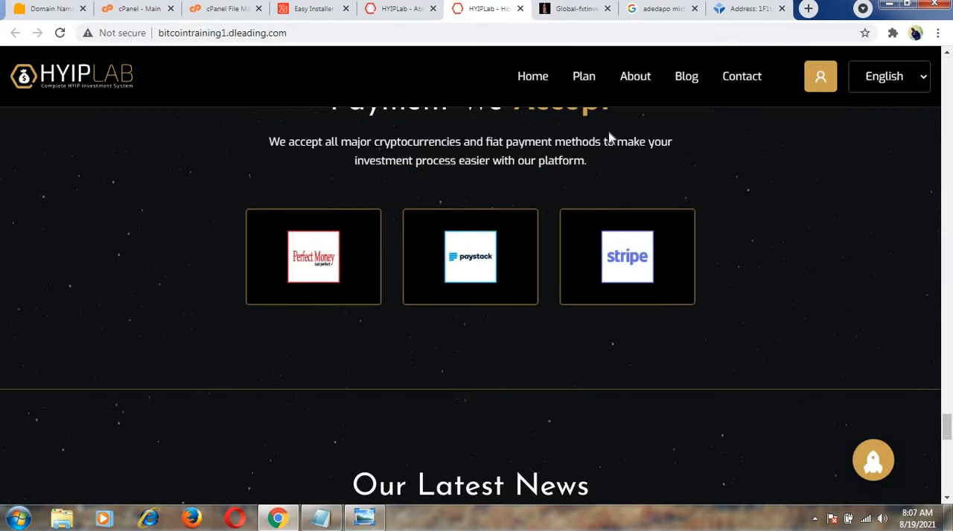
key("F5")
left_click_drag(946, 434, 947, 105)
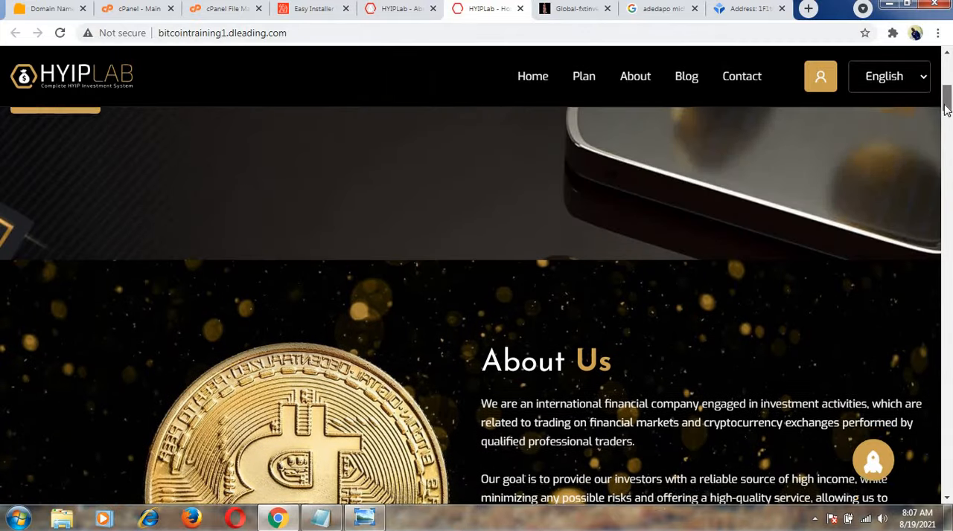
scroll(606, 248, "down", 1)
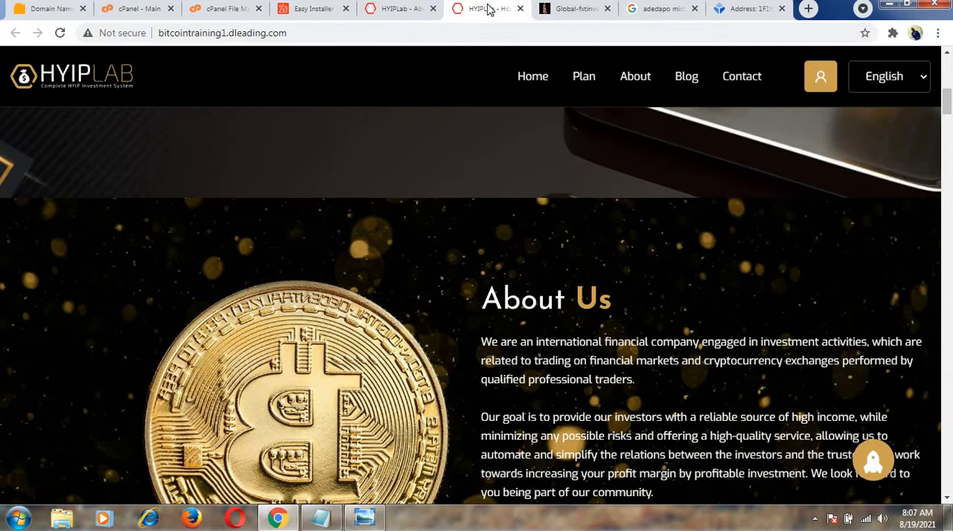
Compare the admin About section's image, headings, button and content fields with the homepage's About Us section.
left_click(396, 8)
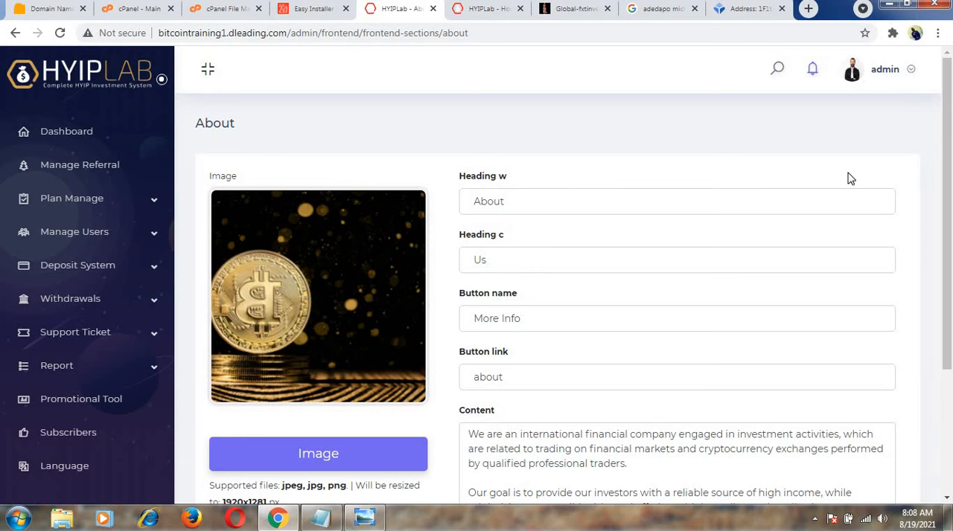
left_click_drag(950, 179, 949, 285)
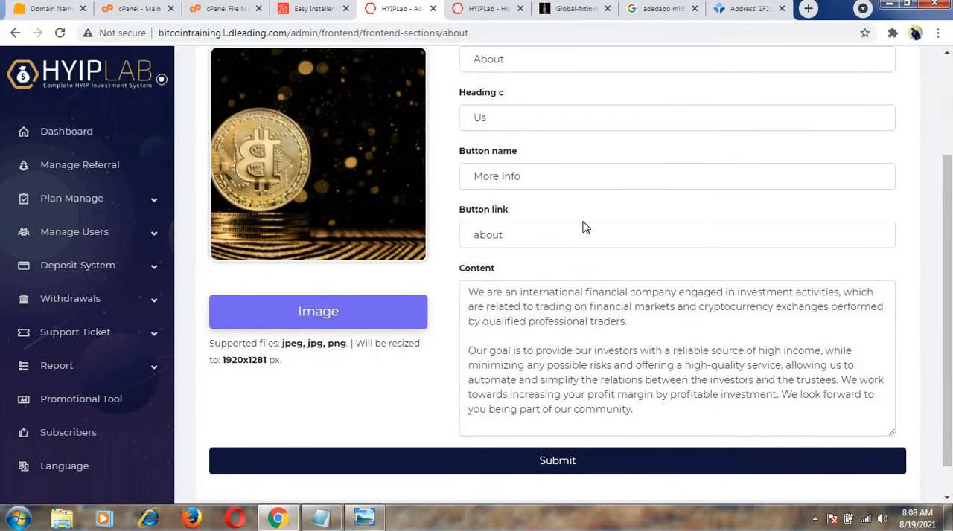
left_click(482, 10)
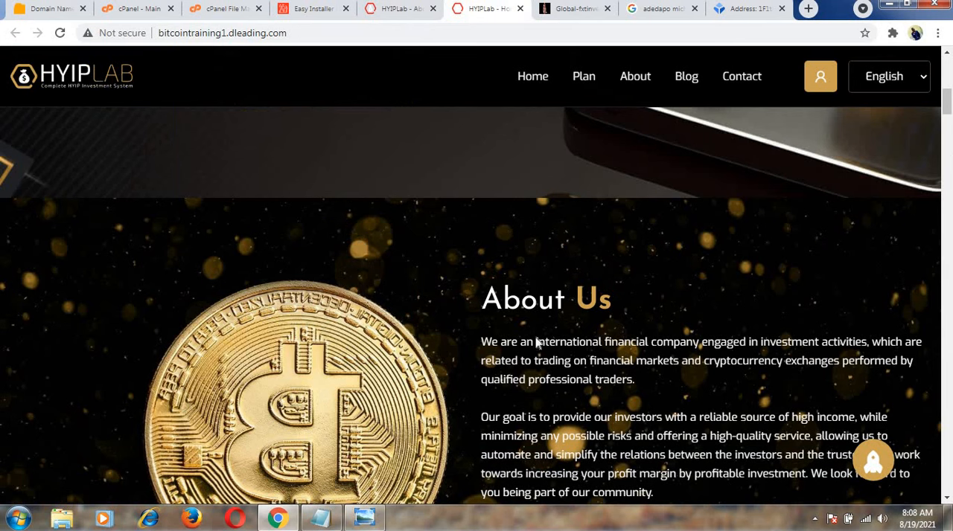
left_click(392, 9)
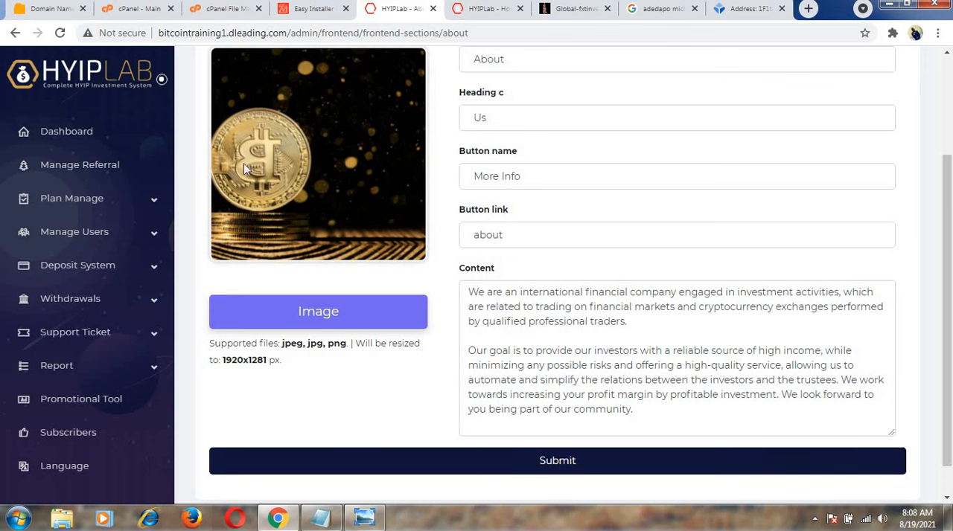
left_click_drag(173, 98, 175, 153)
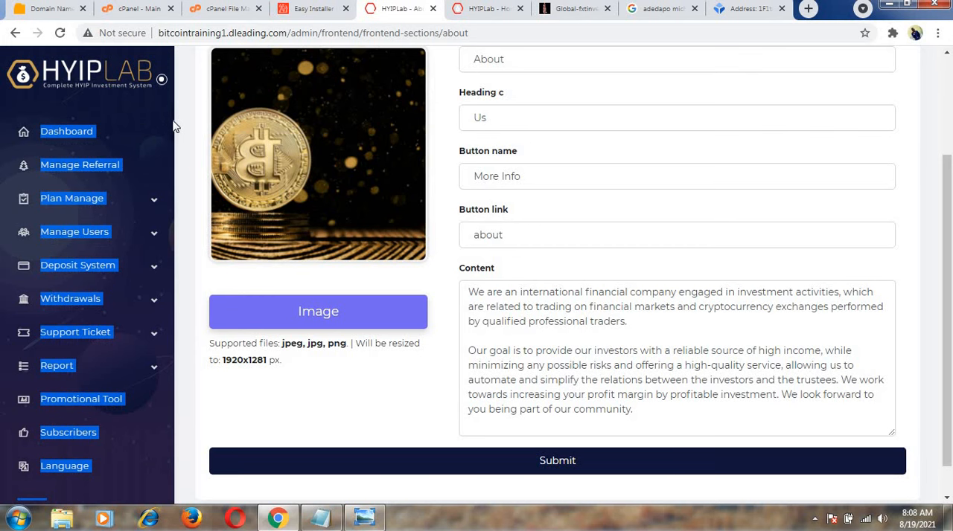
left_click(171, 128)
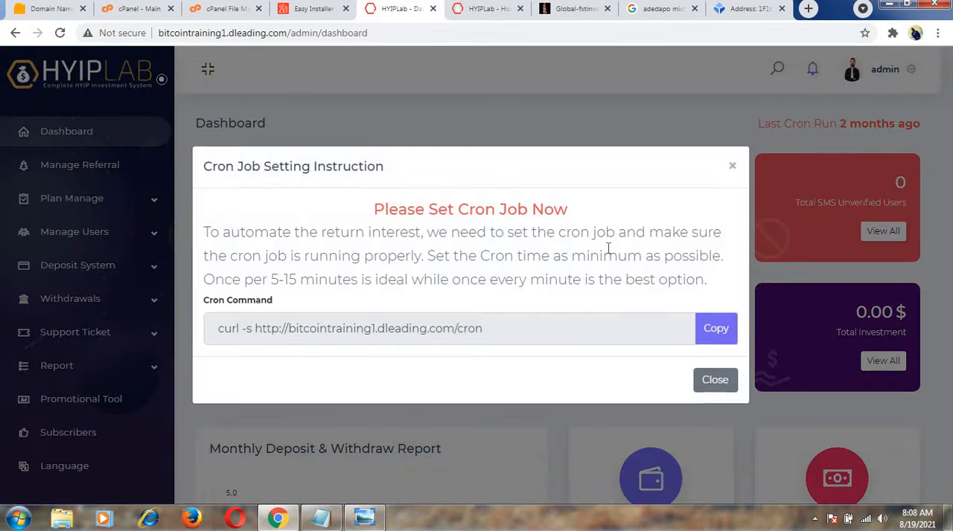
left_click(731, 166)
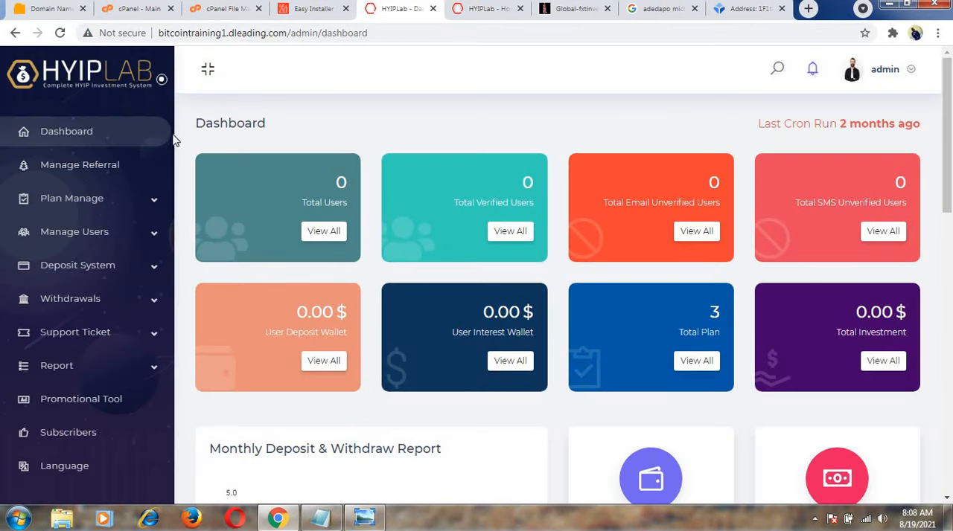
Open the HOME page's section manager from Manage Pages and review its current and available sections.
scroll(173, 141, "down", 6)
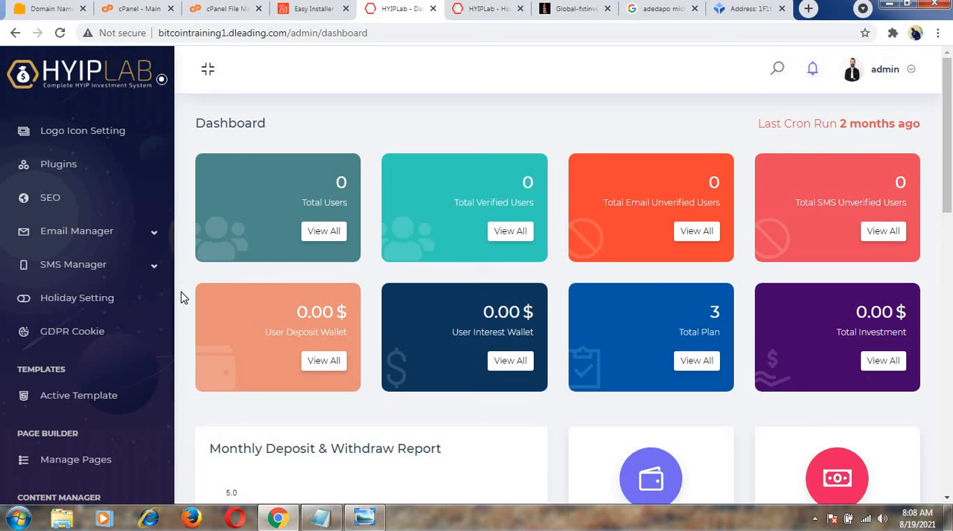
scroll(181, 298, "down", 5)
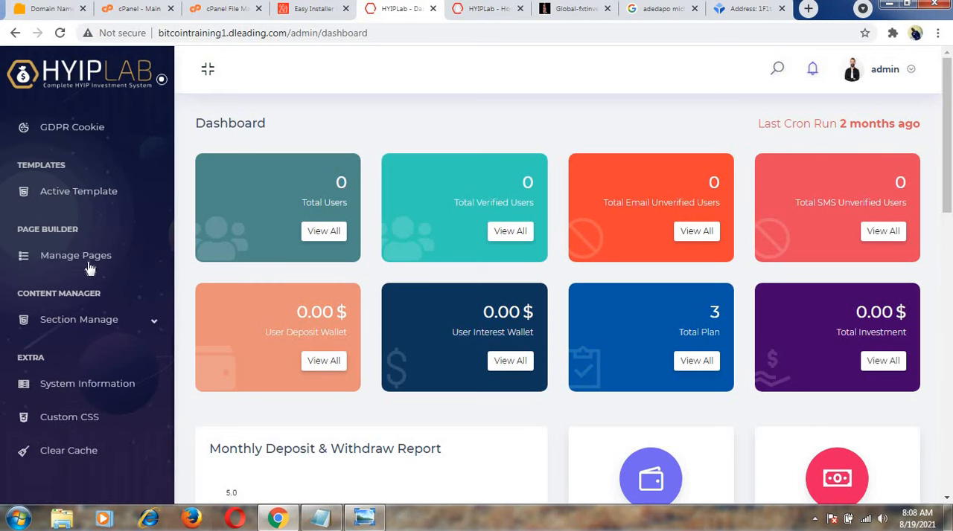
left_click(88, 267)
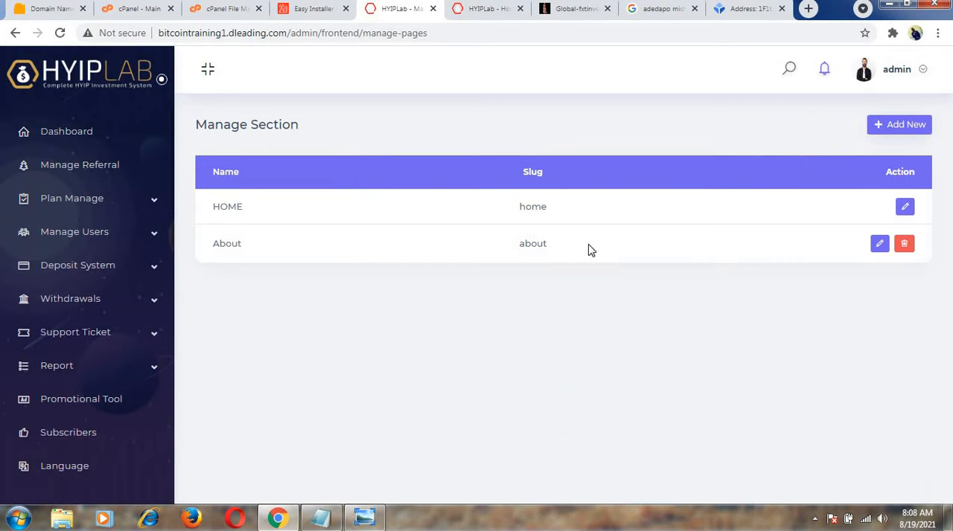
left_click(902, 206)
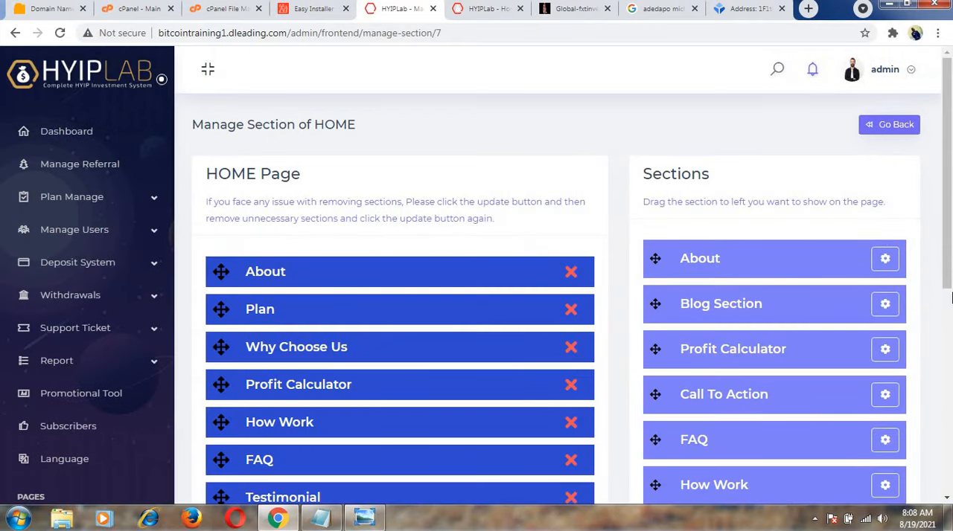
left_click_drag(949, 257, 948, 342)
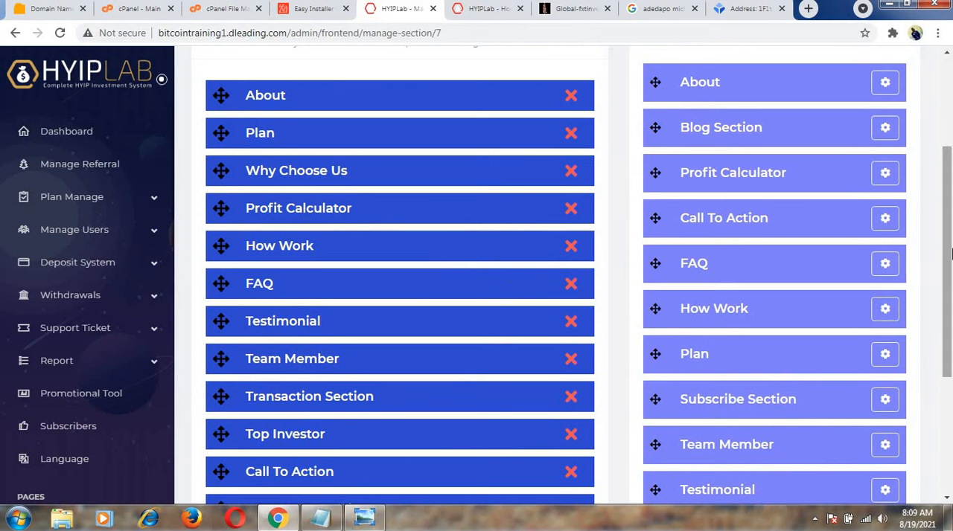
Examine the public homepage's sections, including the profit calculator, FAQ and team members, to decide which ones to keep.
left_click(479, 9)
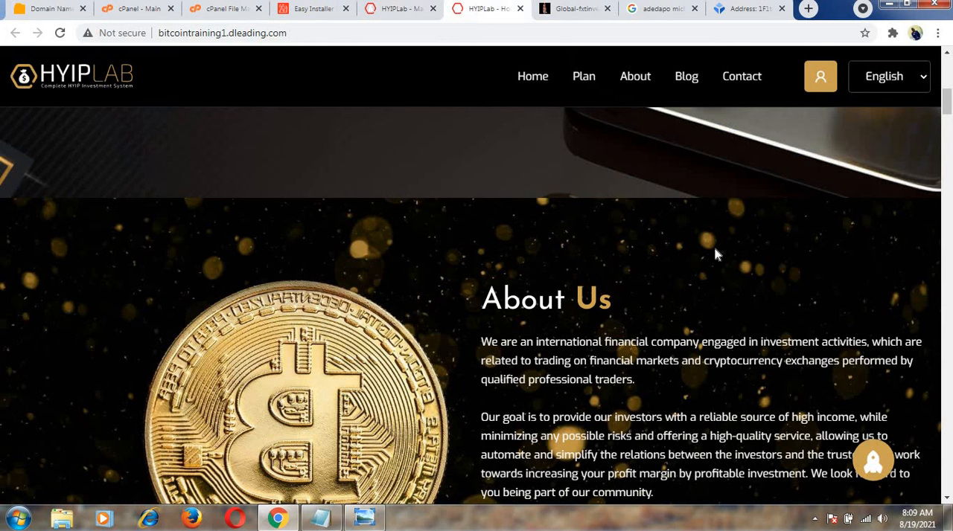
left_click_drag(947, 98, 944, 222)
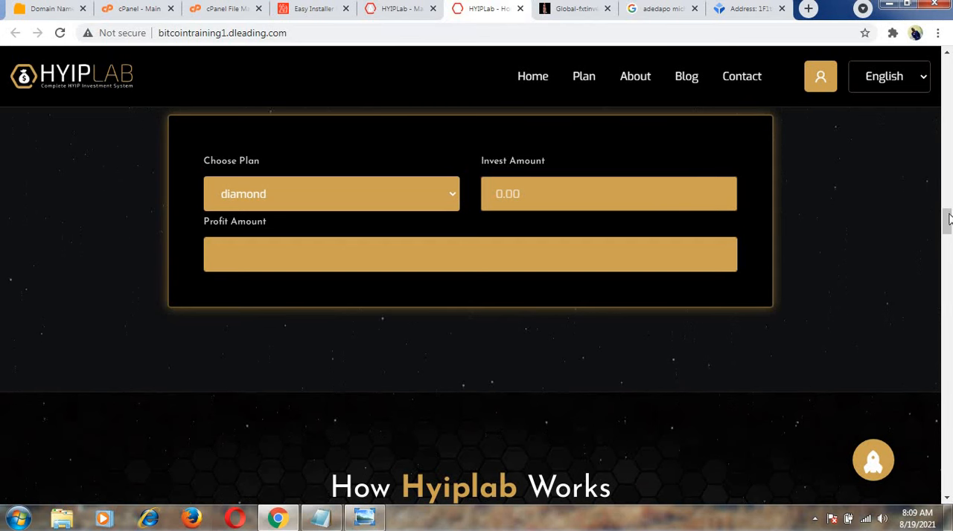
left_click_drag(946, 218, 948, 265)
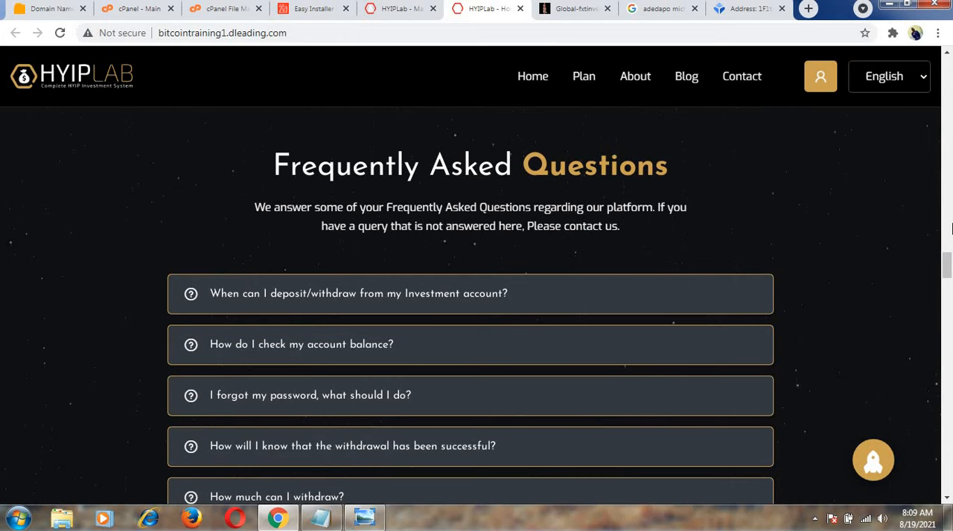
left_click_drag(946, 269, 943, 325)
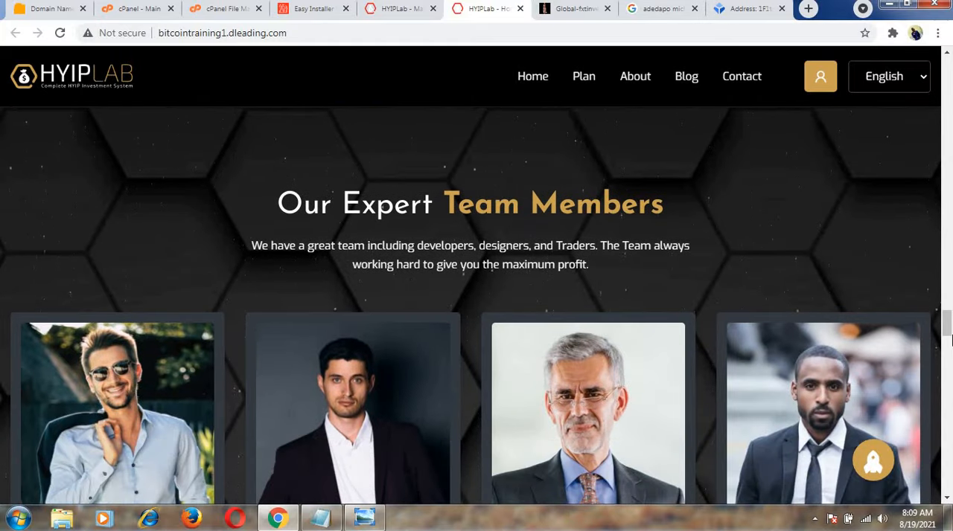
left_click_drag(950, 339, 949, 294)
Remove the Team Member, Top Investor, Blog Section and Subscribe Section entries from the HOME page and save the update.
left_click(419, 7)
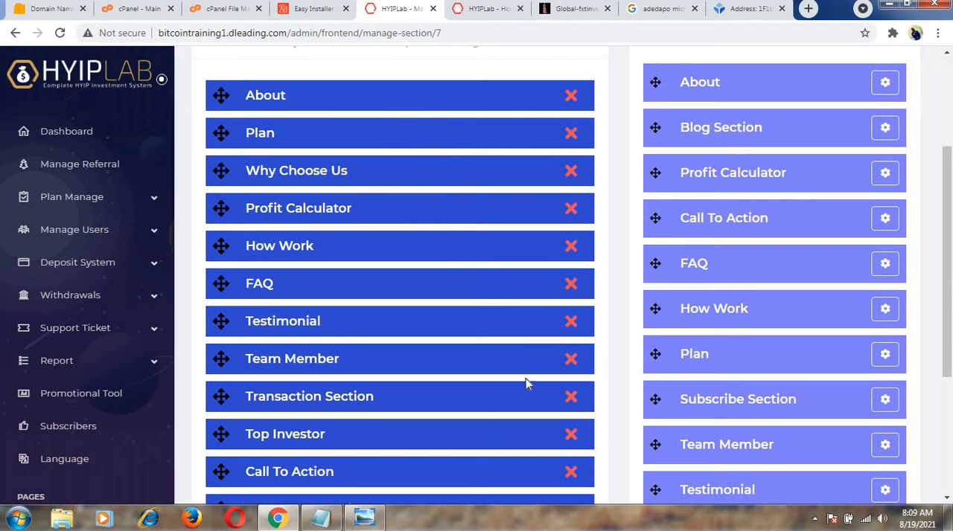
left_click(571, 361)
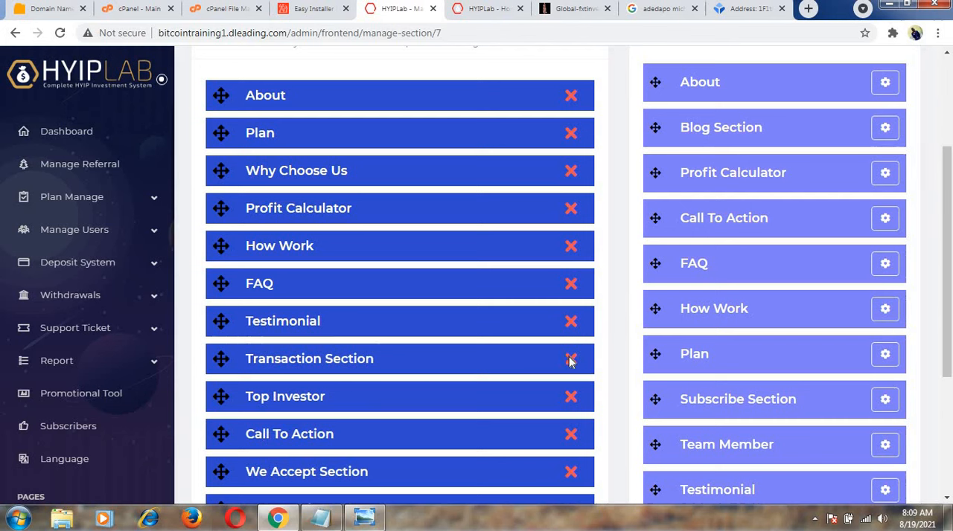
left_click(571, 396)
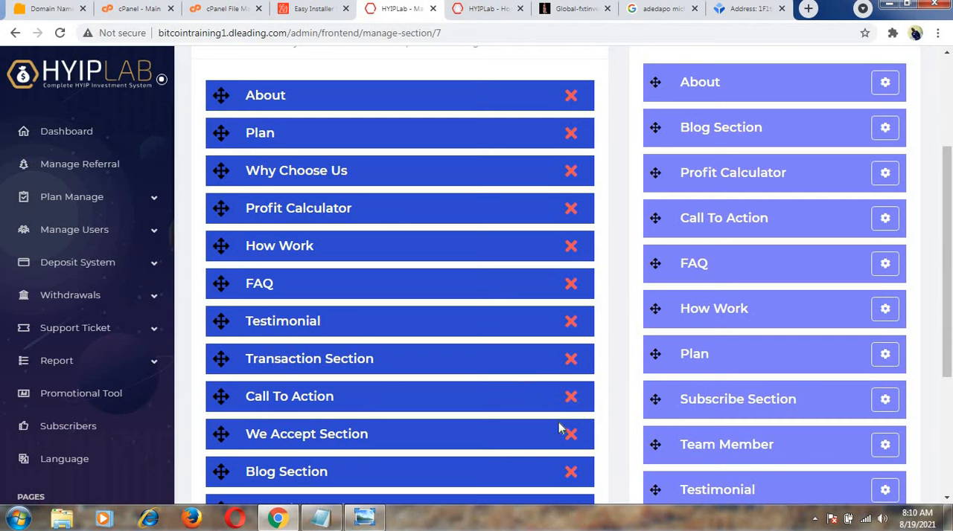
left_click(571, 474)
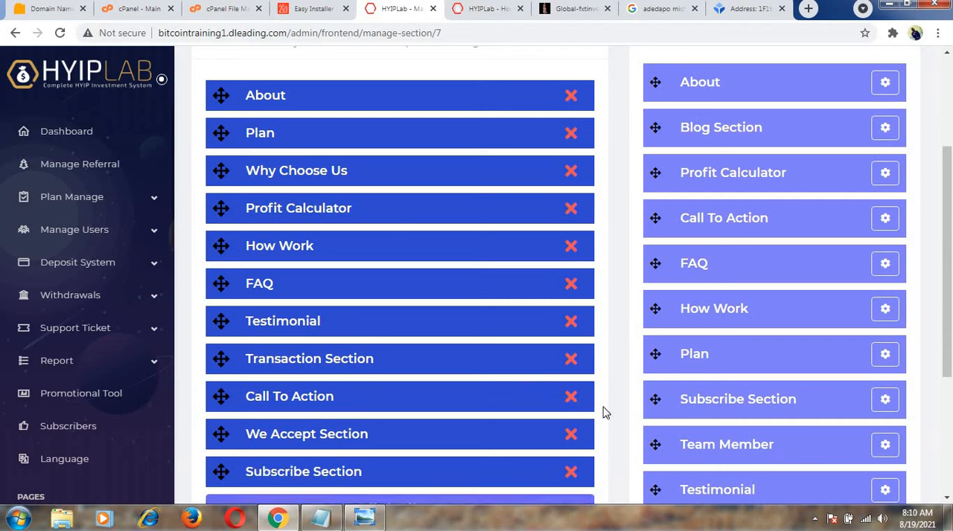
scroll(605, 413, "down", 1)
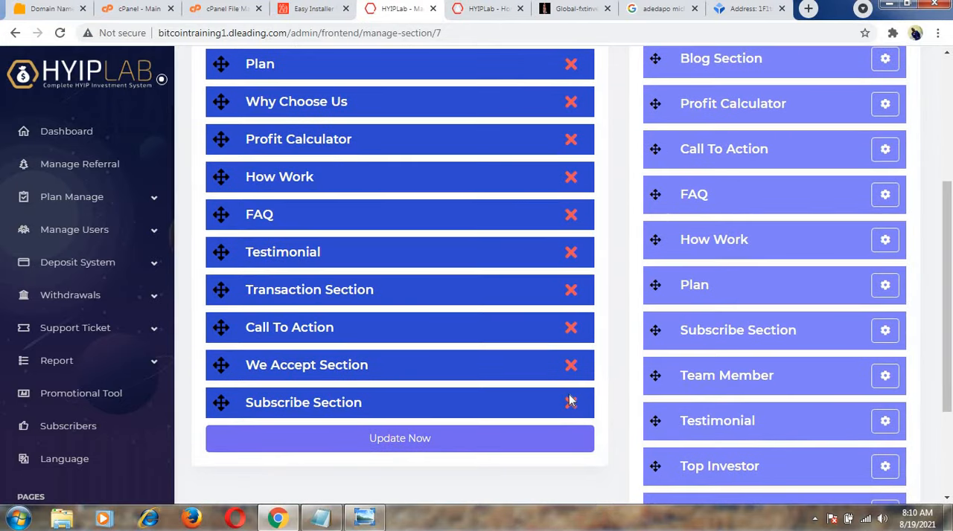
left_click(571, 405)
left_click(413, 400)
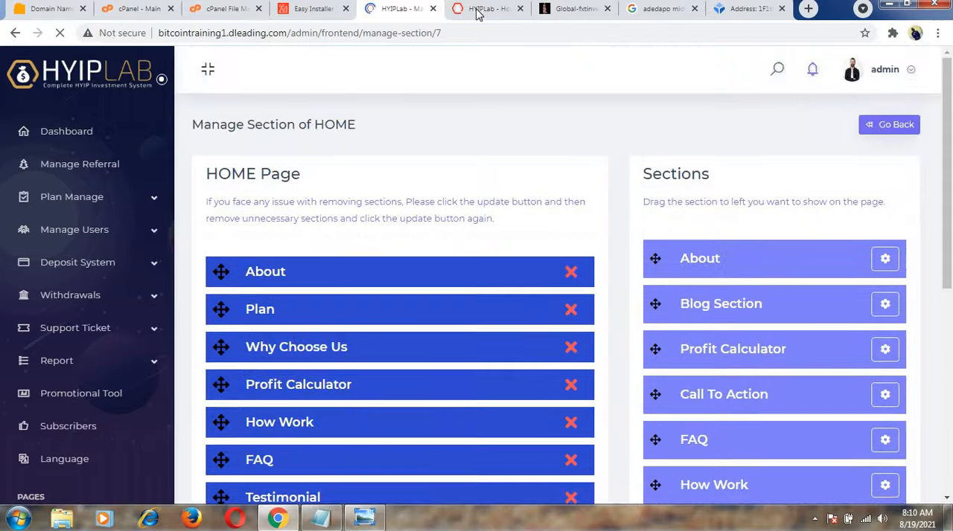
Review the public homepage up to its banner and return to the HOME page's section manager.
left_click(477, 11)
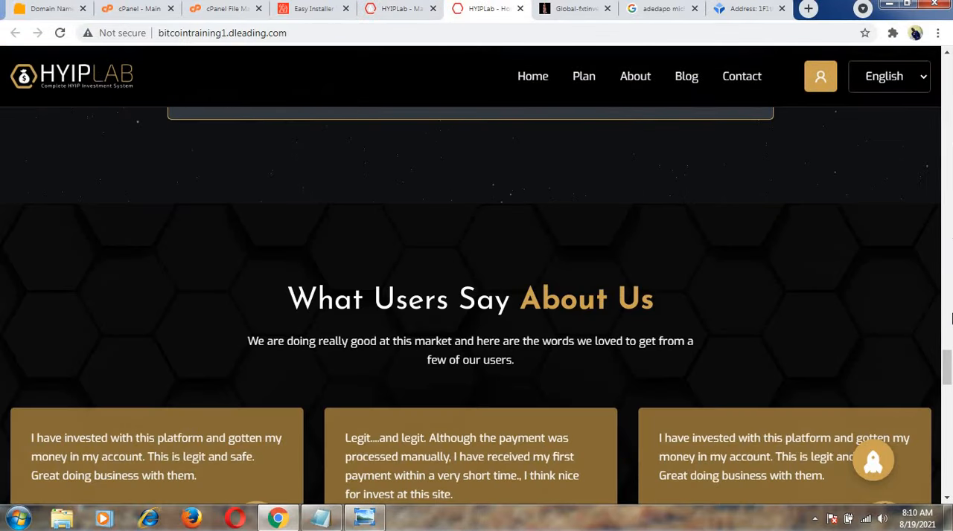
left_click_drag(949, 368, 950, 115)
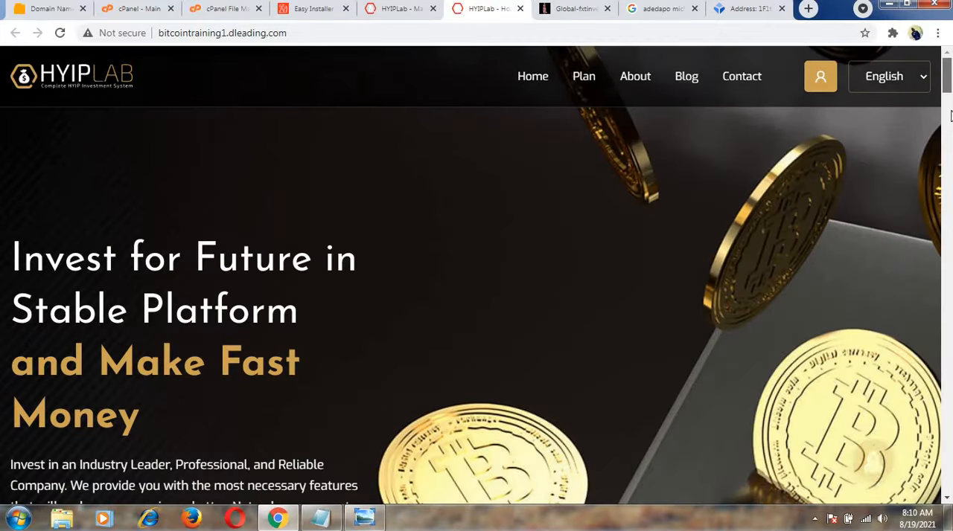
left_click(408, 10)
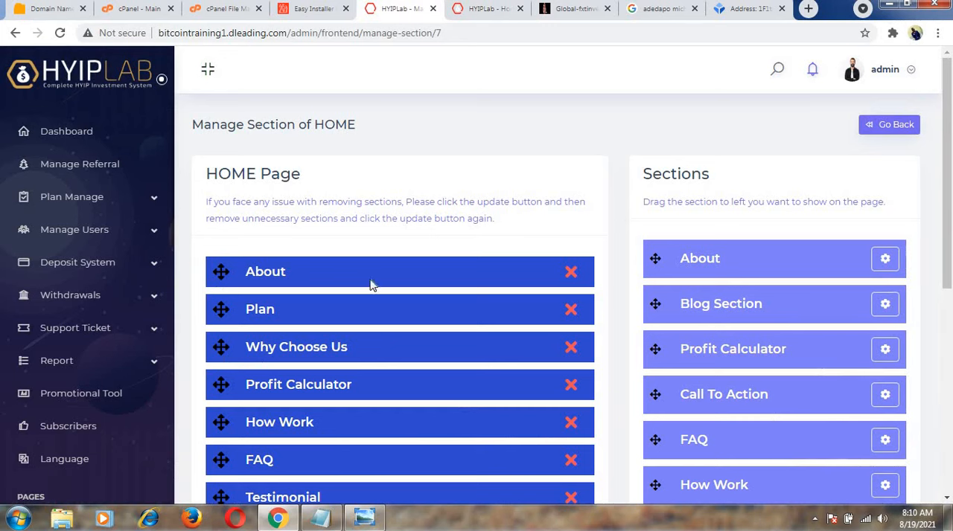
Open the About section's content settings in a new tab, review its fields and submit the content.
left_click(885, 262)
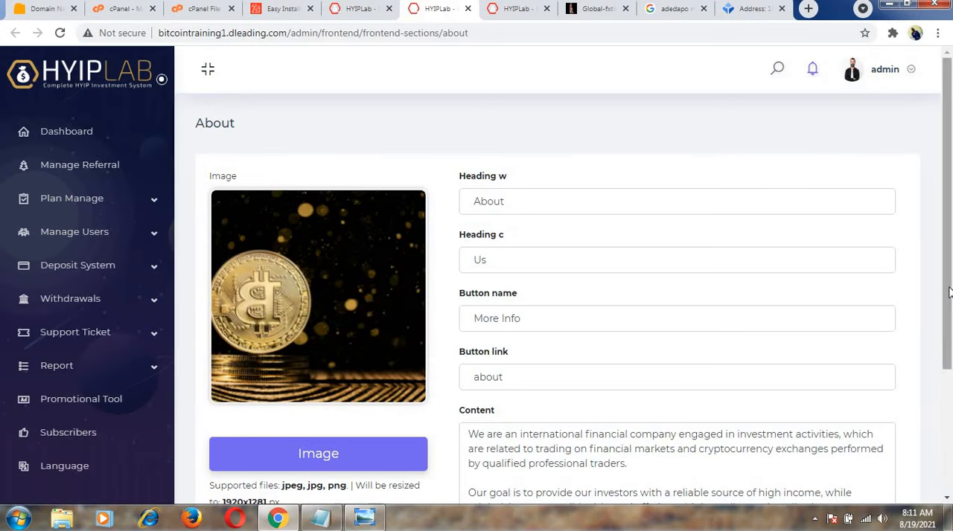
left_click_drag(947, 290, 947, 421)
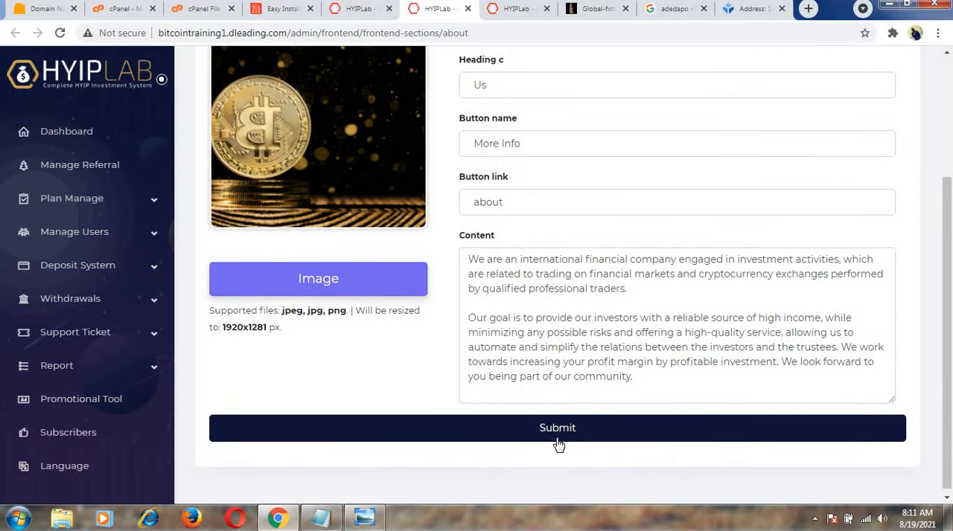
scroll(950, 318, "up", 3)
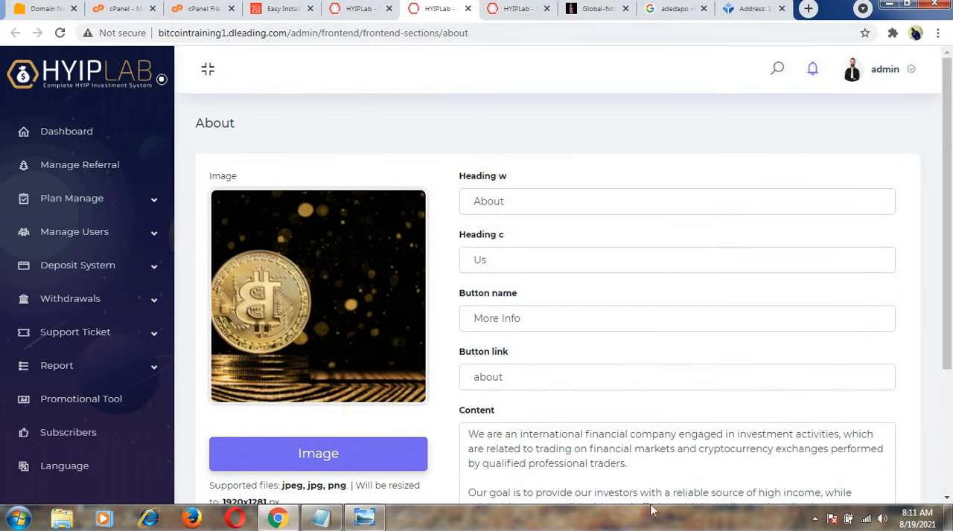
scroll(950, 281, "down", 3)
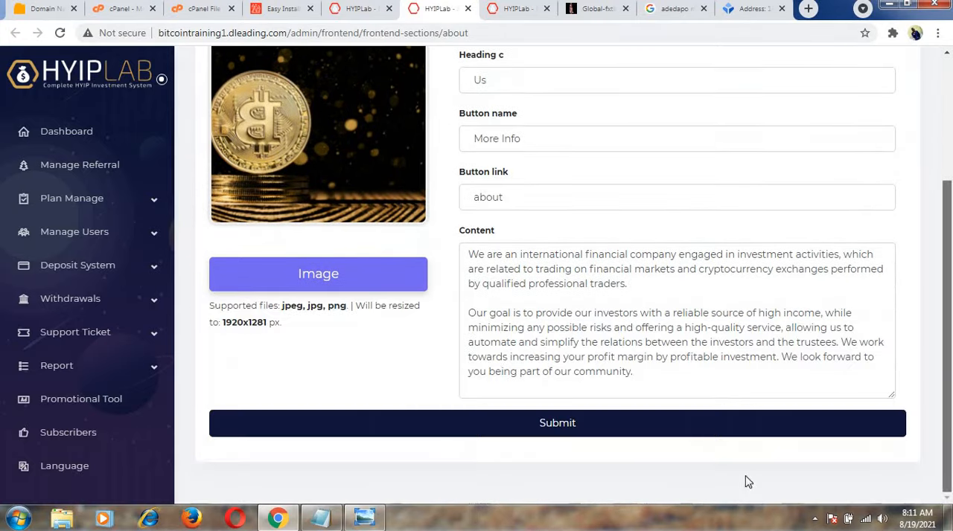
left_click(550, 424)
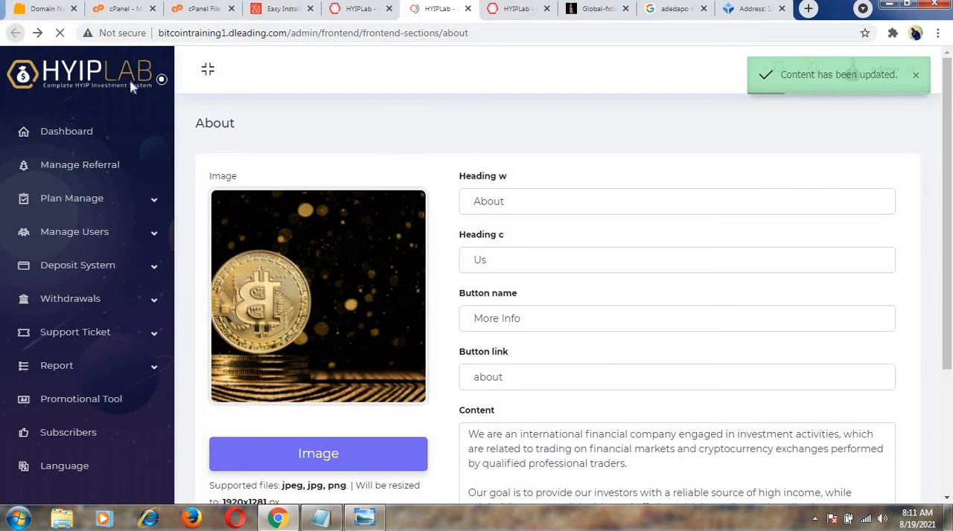
Go from the About content settings to Manage Pages and open the HOME page's section manager to review its sections.
scroll(593, 227, "down", 3)
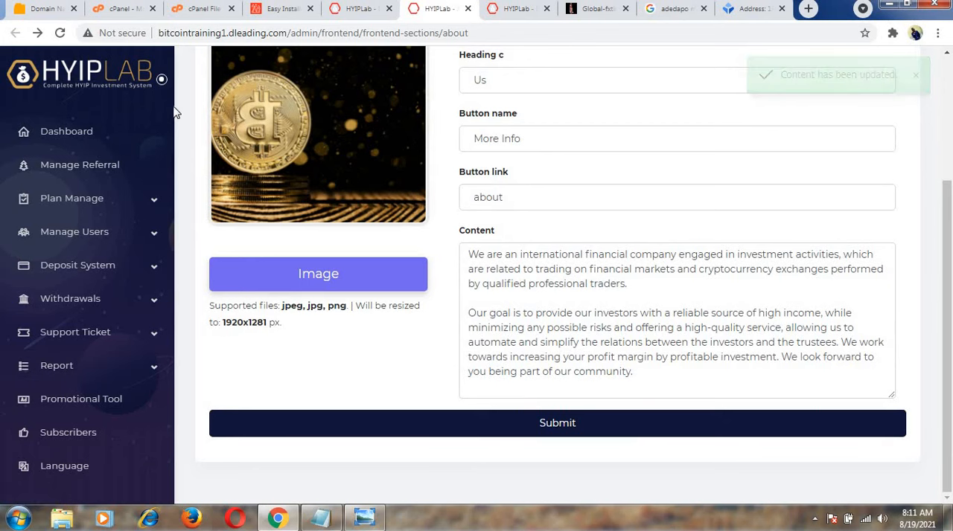
scroll(175, 200, "down", 10)
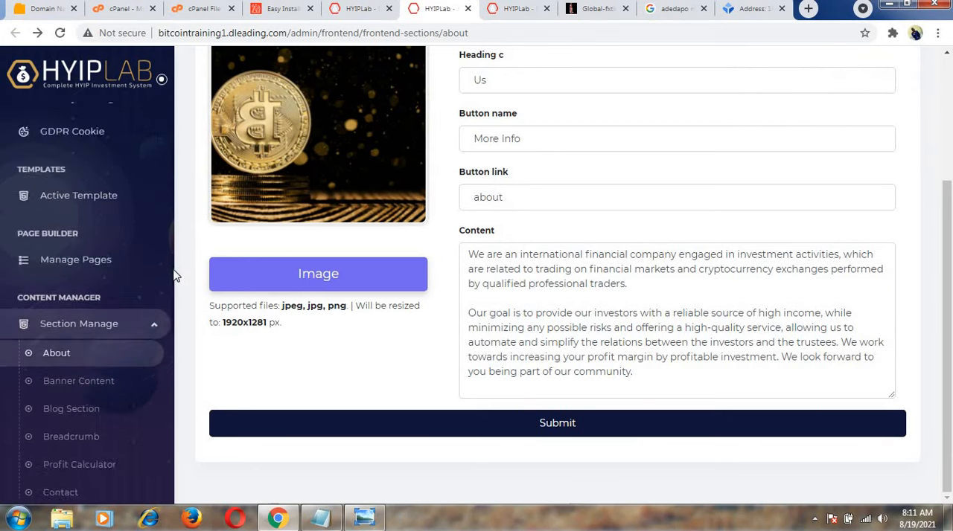
left_click_drag(175, 288, 174, 250)
scroll(174, 256, "up", 2)
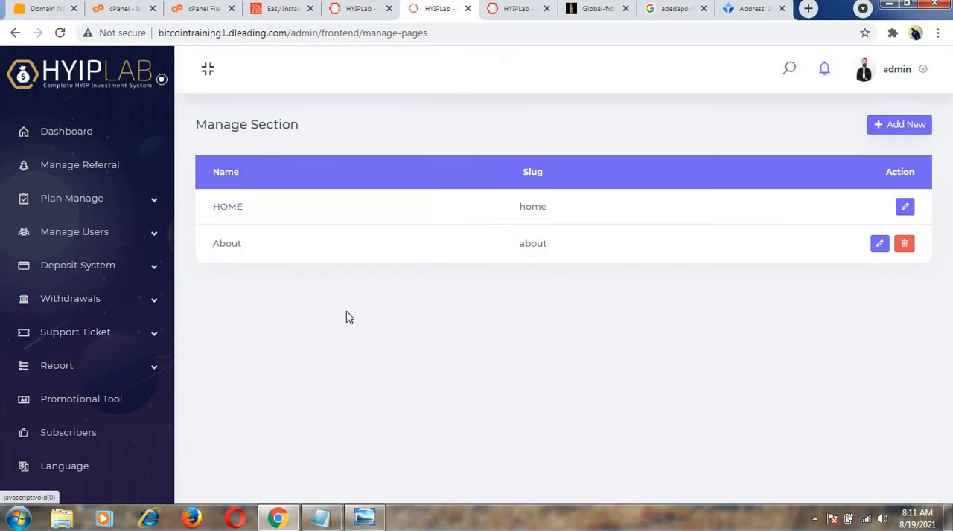
left_click(904, 210)
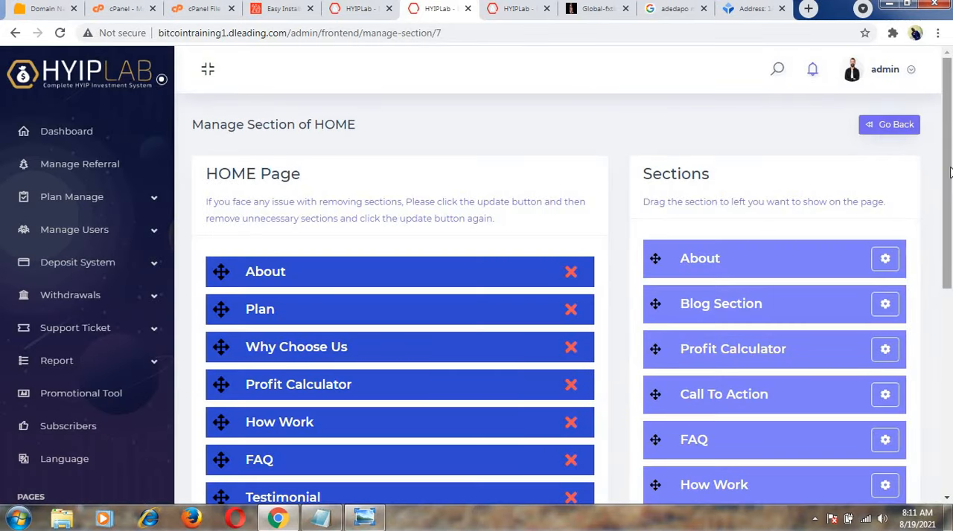
left_click_drag(949, 173, 949, 250)
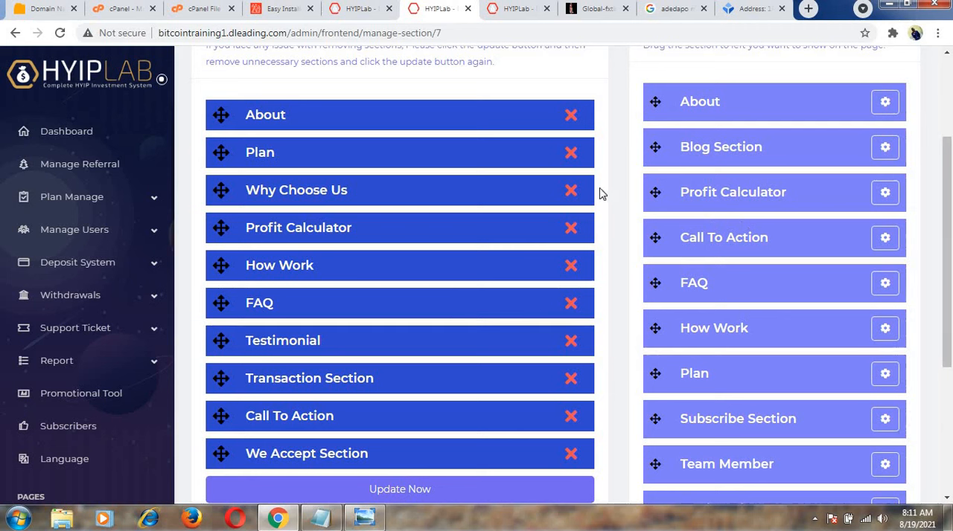
Open the Profit Calculator section's content settings in a new browser tab.
right_click(876, 201)
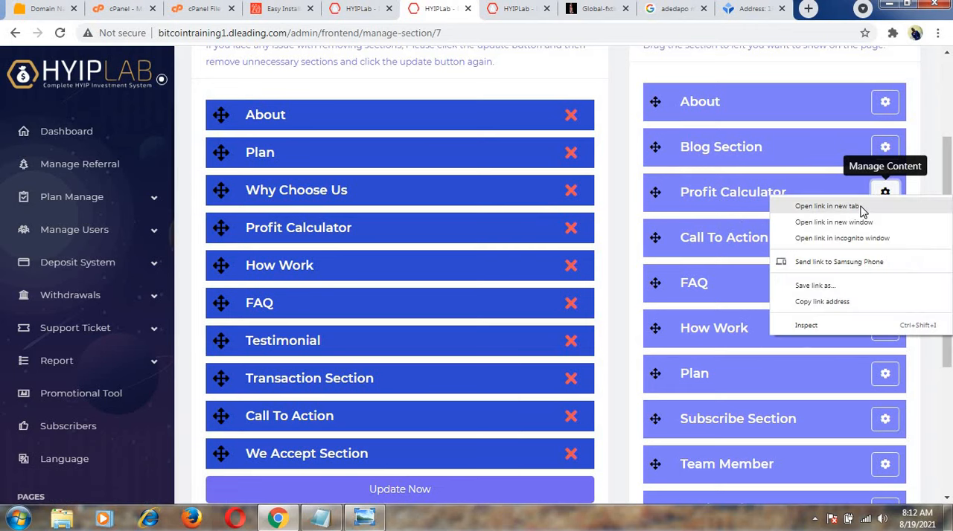
left_click(860, 207)
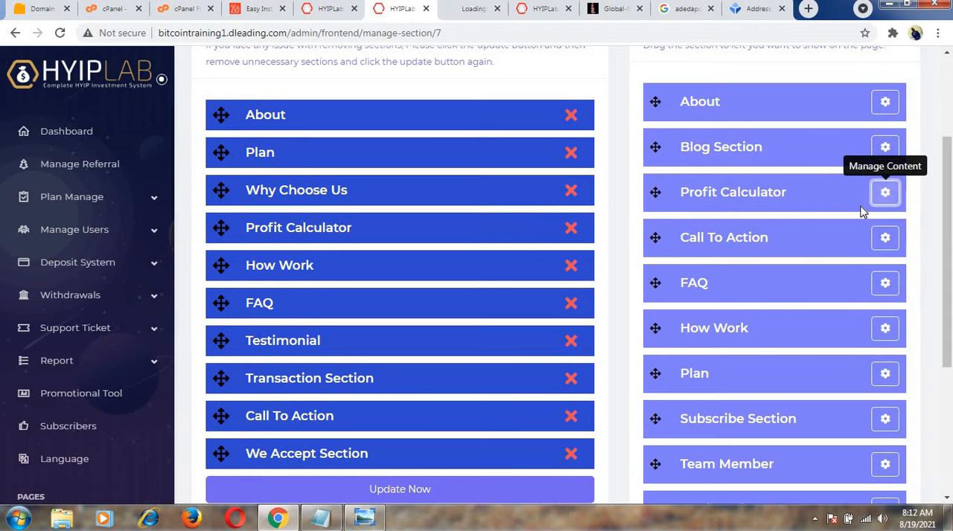
left_click(476, 10)
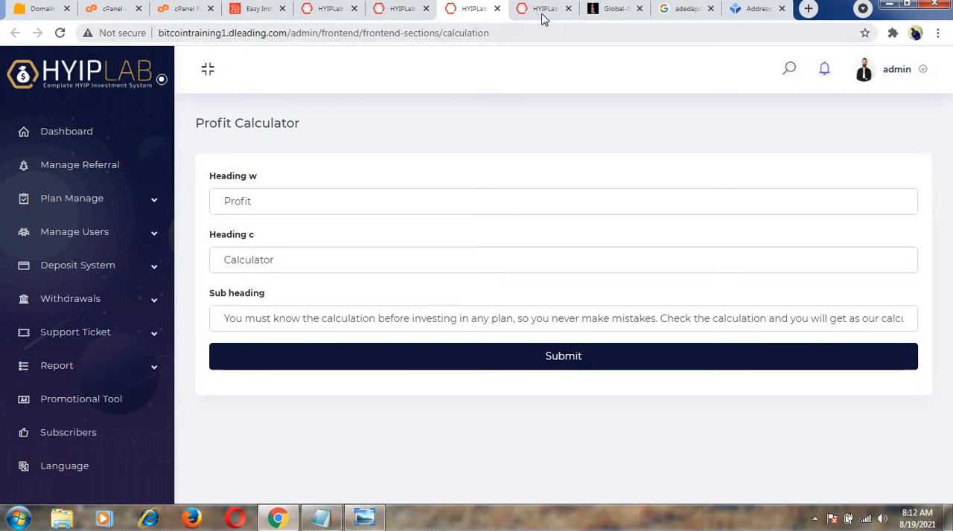
Compare the Profit Calculator's heading and sub heading fields with the public homepage's calculator section and close the settings tab.
left_click(408, 11)
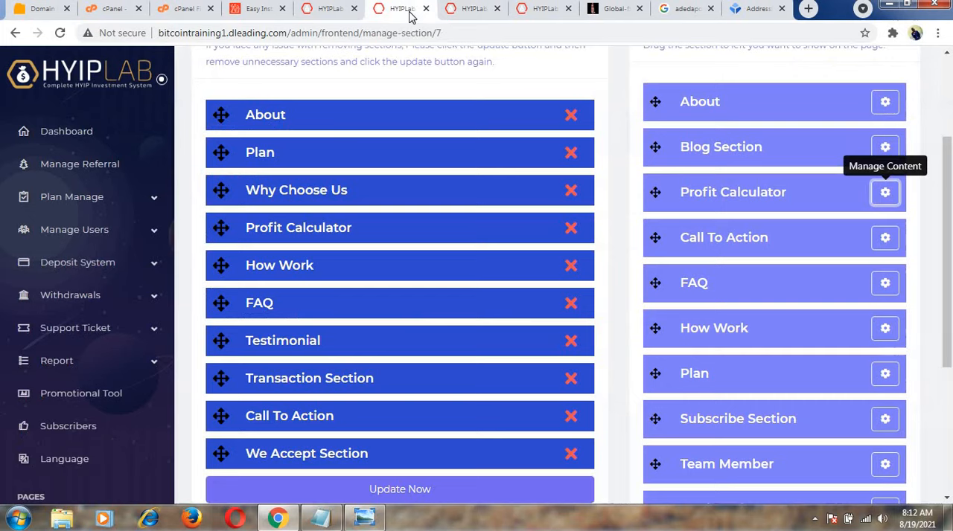
left_click(333, 10)
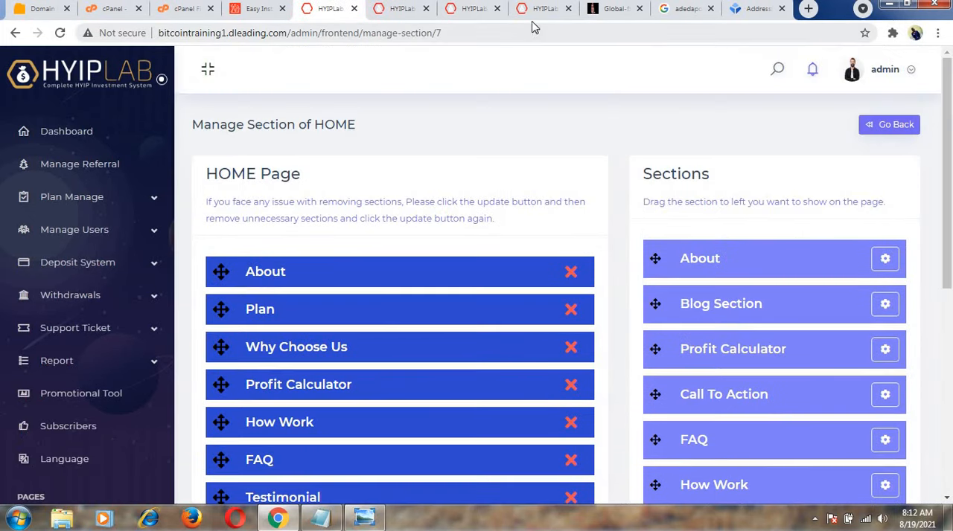
left_click(535, 9)
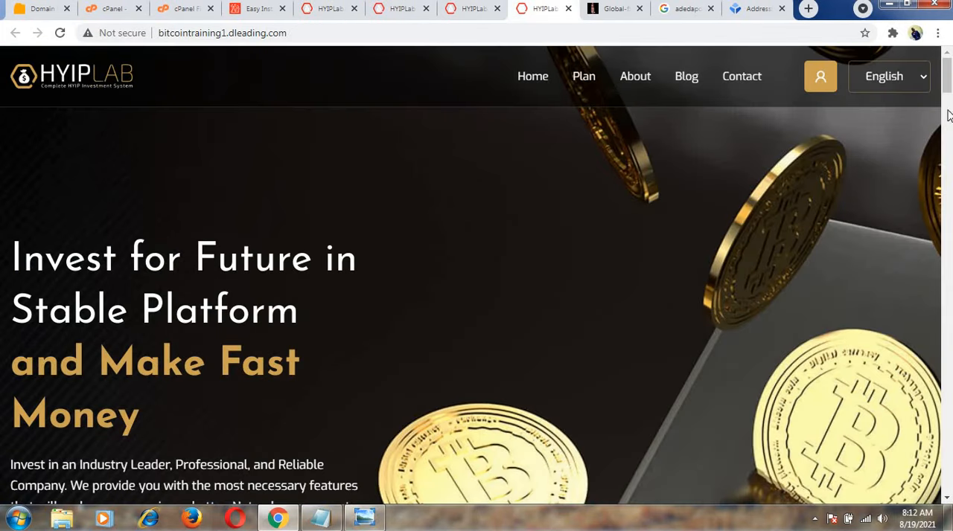
left_click_drag(949, 90, 949, 283)
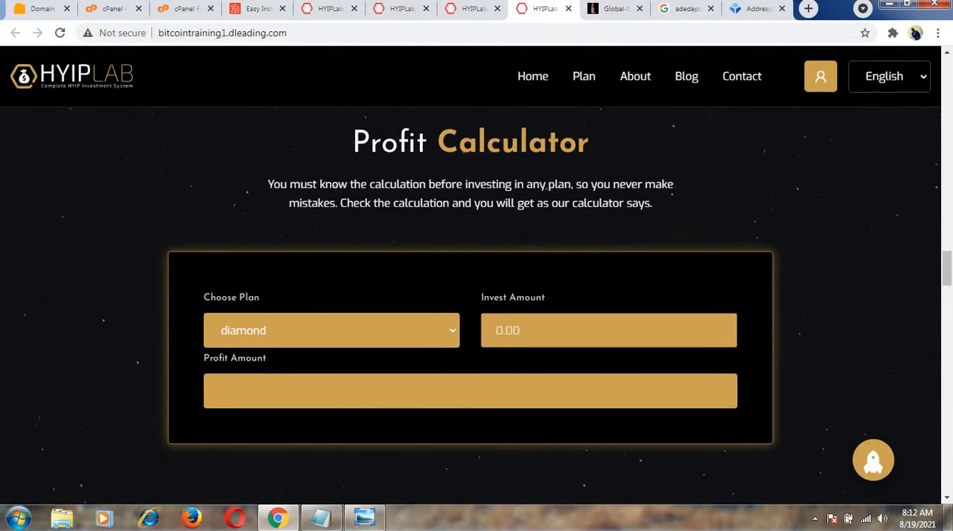
left_click(476, 8)
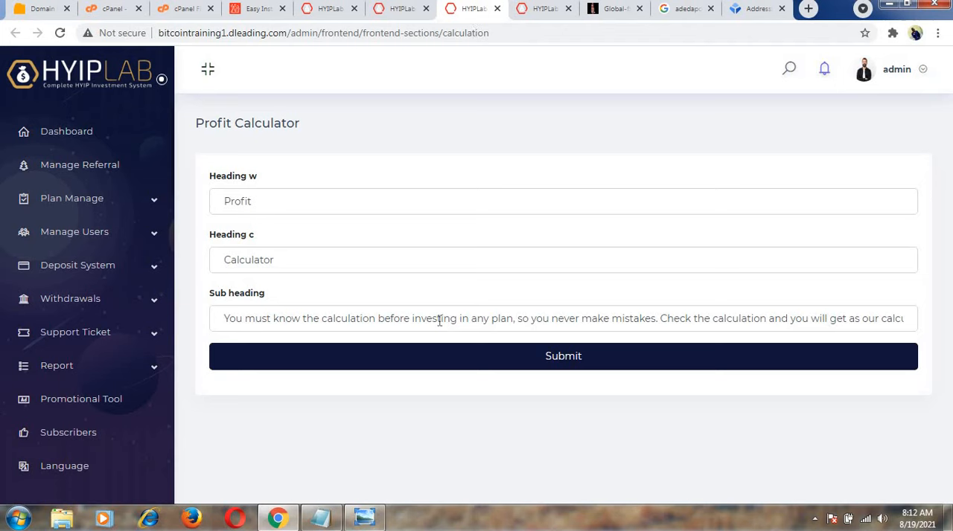
left_click(516, 364)
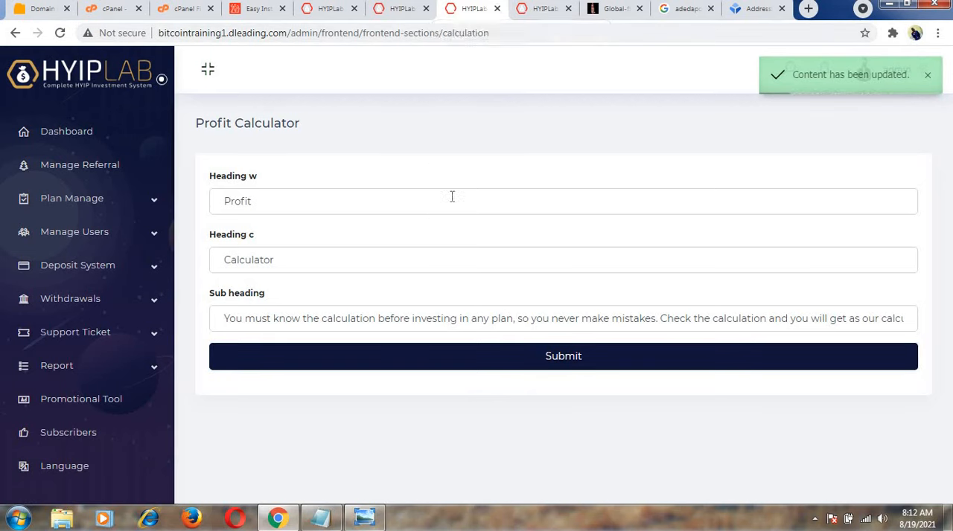
left_click(497, 9)
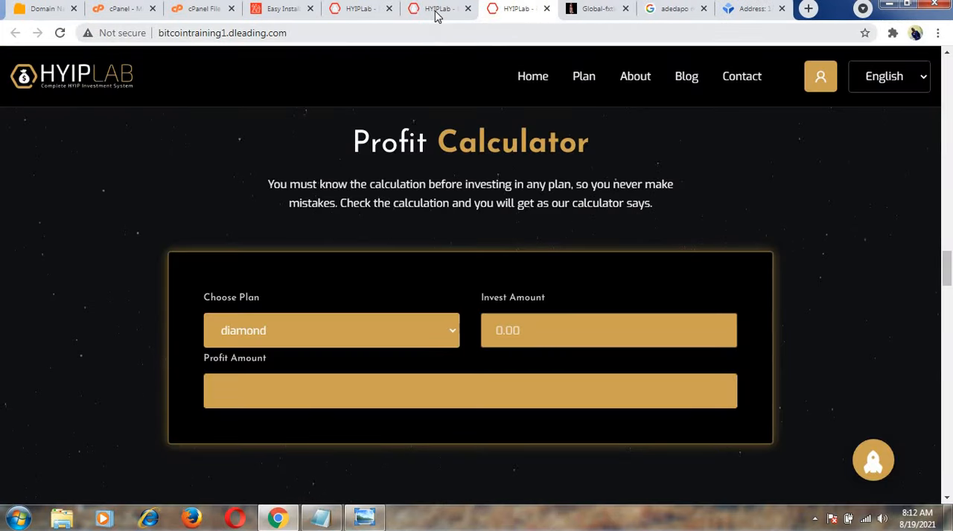
Open the Subscribe Section's content settings in a new tab from the HOME page's section manager.
left_click(437, 10)
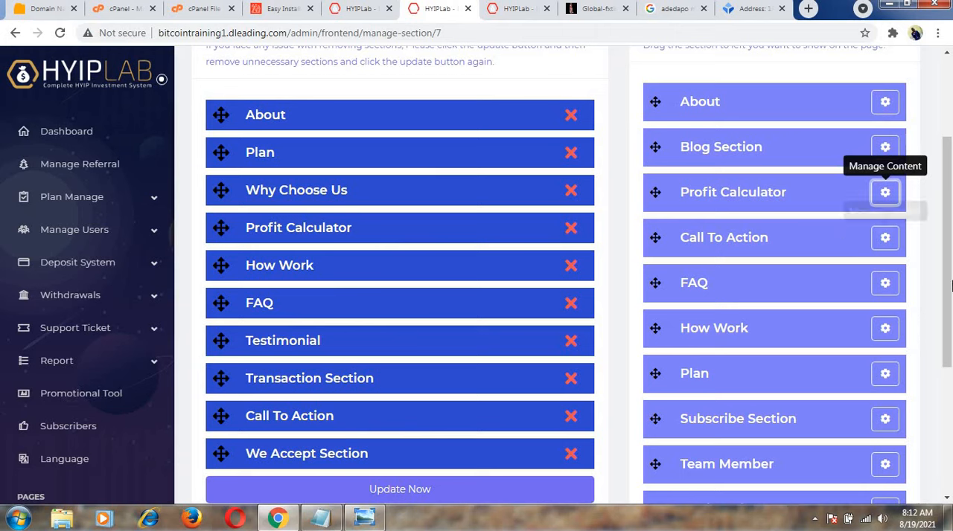
scroll(946, 283, "down", 1)
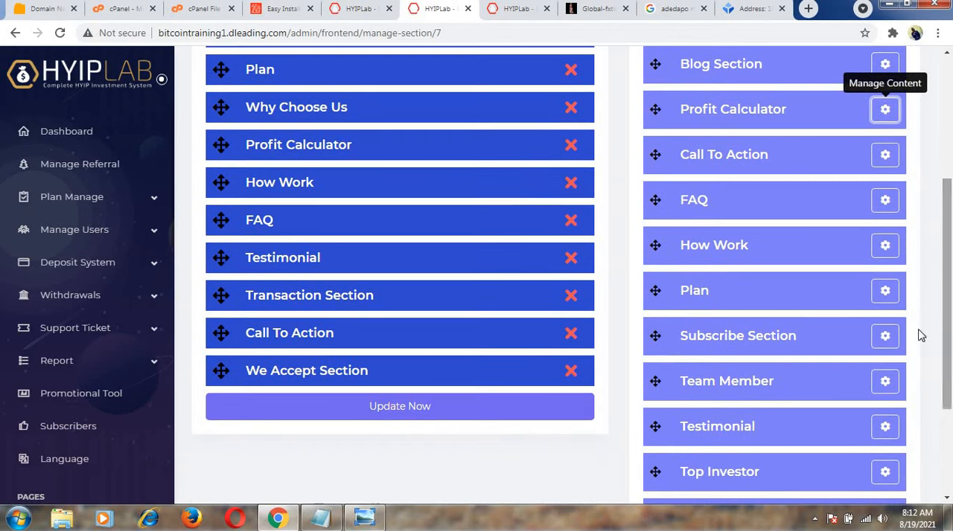
left_click(885, 337)
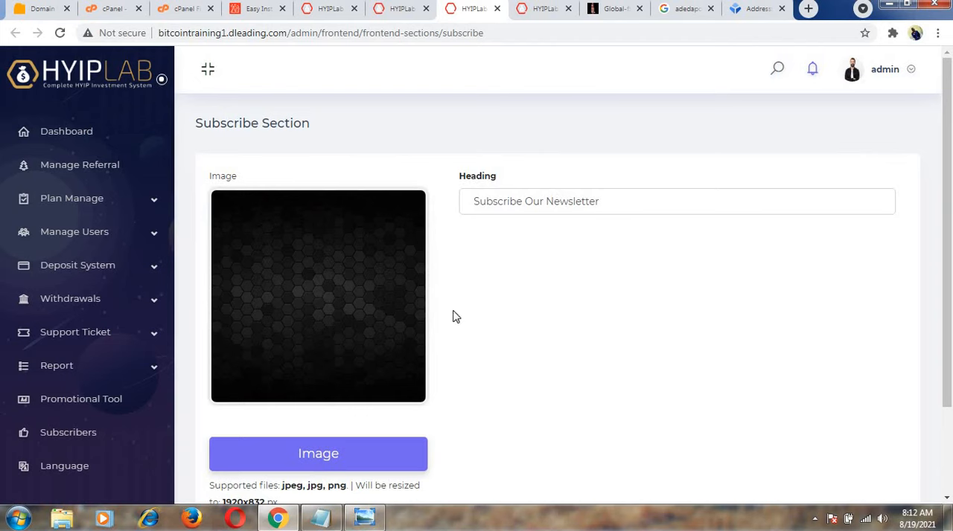
Review the Subscribe Section's image and heading settings and close that settings tab.
left_click_drag(947, 255, 946, 341)
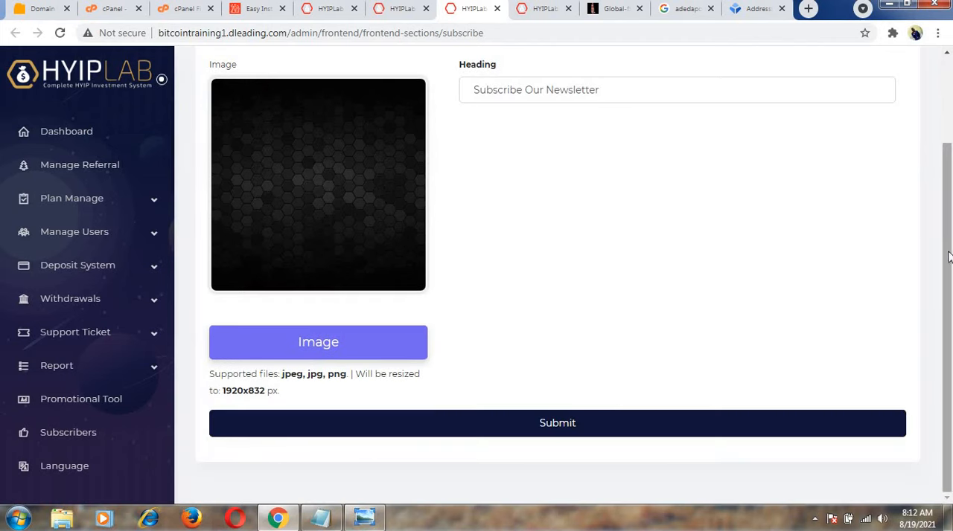
left_click_drag(947, 256, 867, 91)
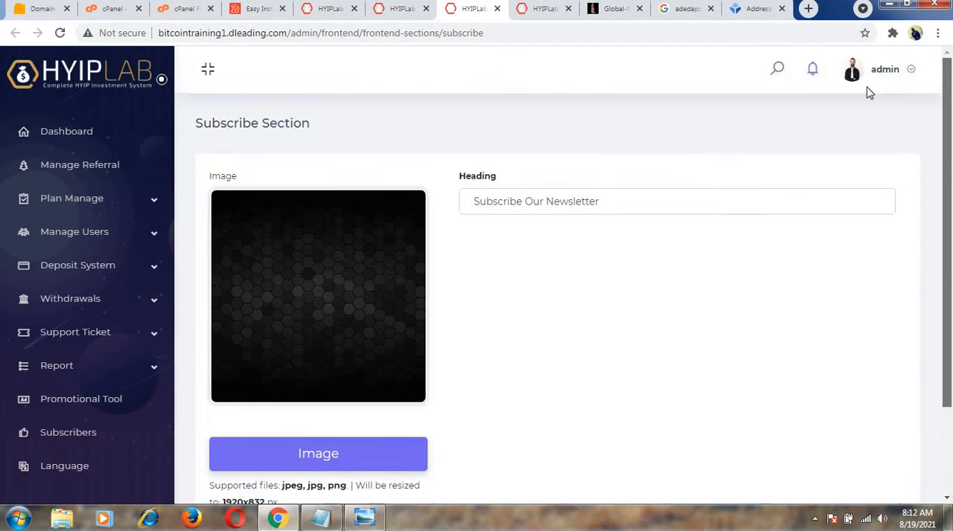
left_click(496, 9)
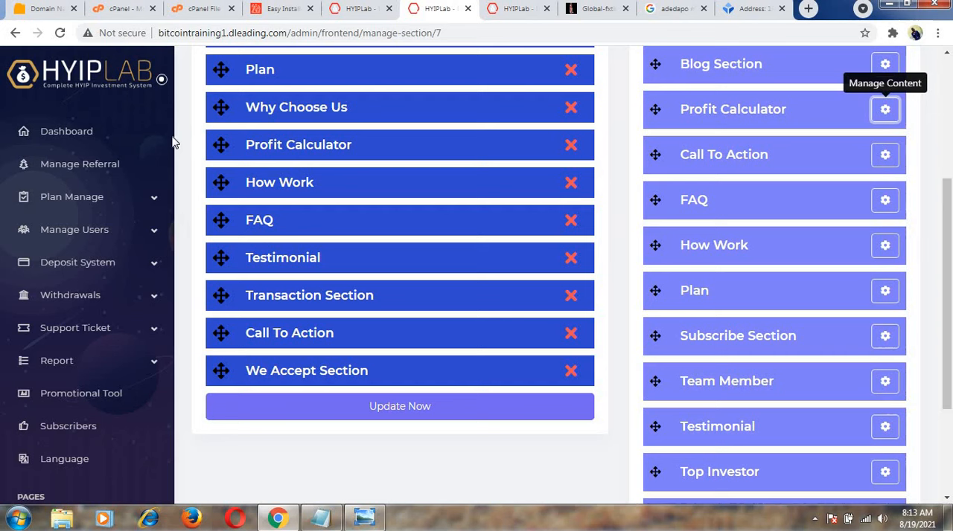
Open the SEO configuration from the HOME section manager and look through the suggestions for Meta Keywords.
scroll(174, 253, "down", 5)
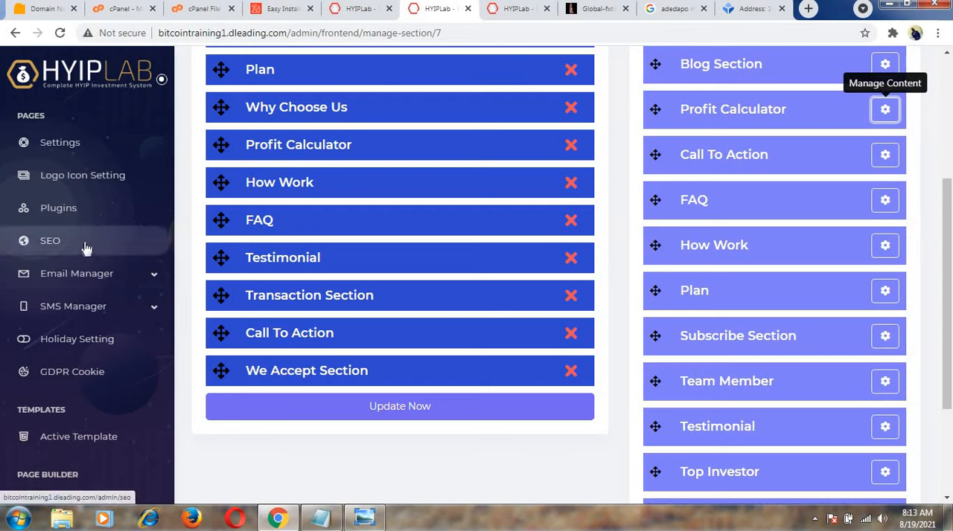
left_click(50, 240)
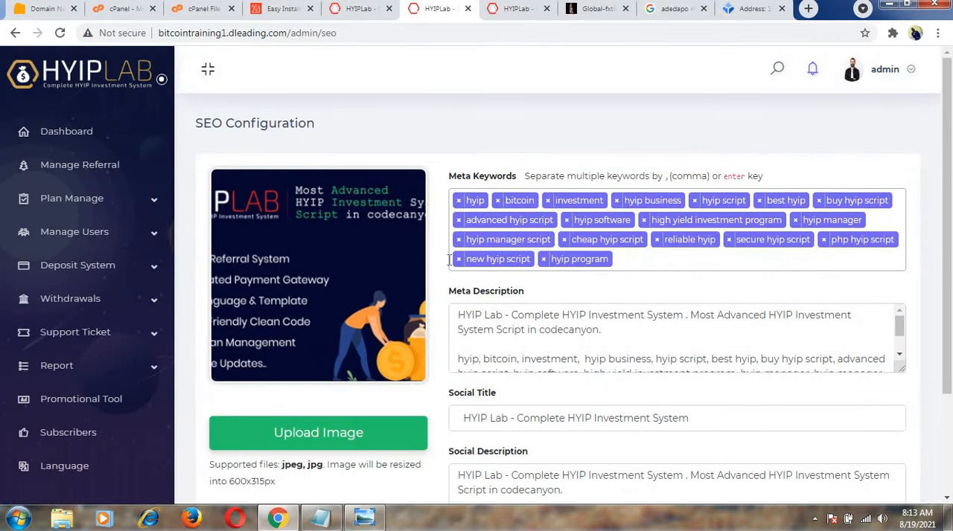
left_click(619, 265)
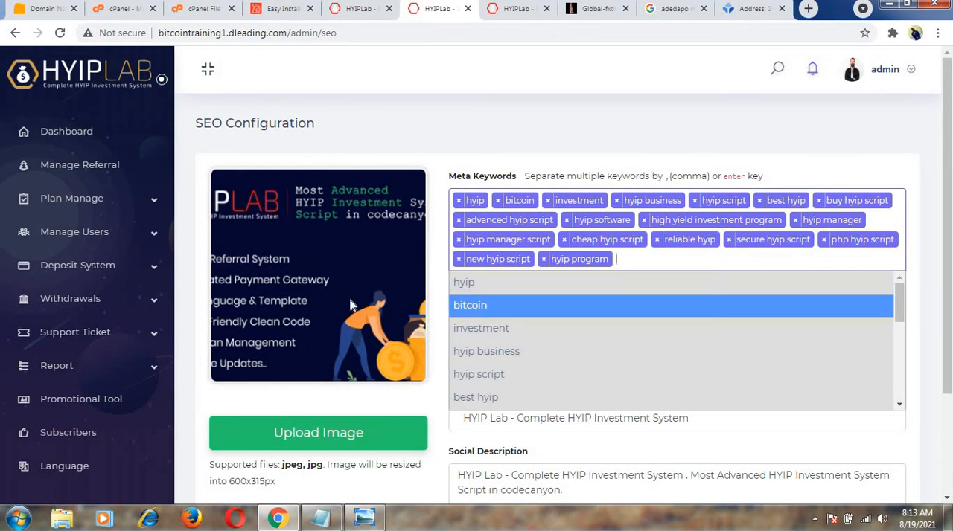
left_click(301, 317)
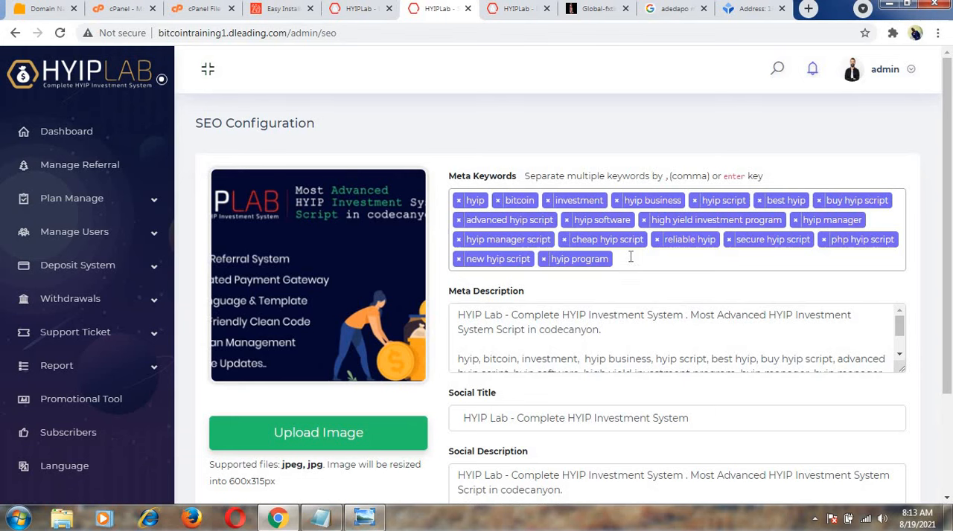
Try to add "investment" as another keyword in the SEO Meta Keywords.
left_click(630, 257)
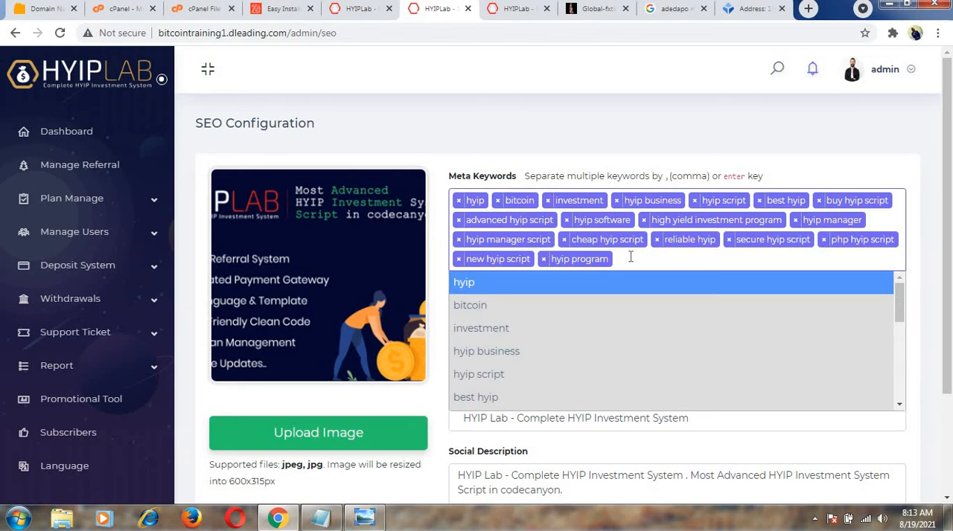
type("investment")
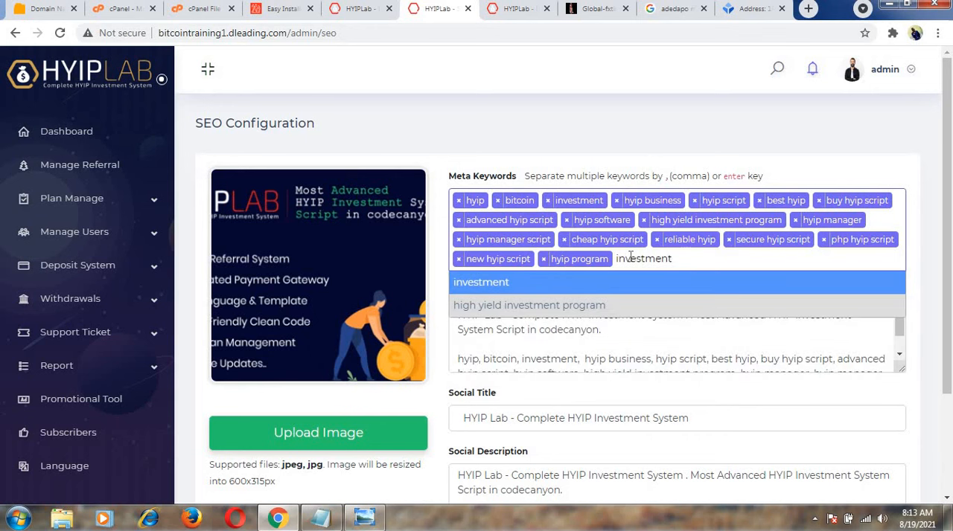
key("Return")
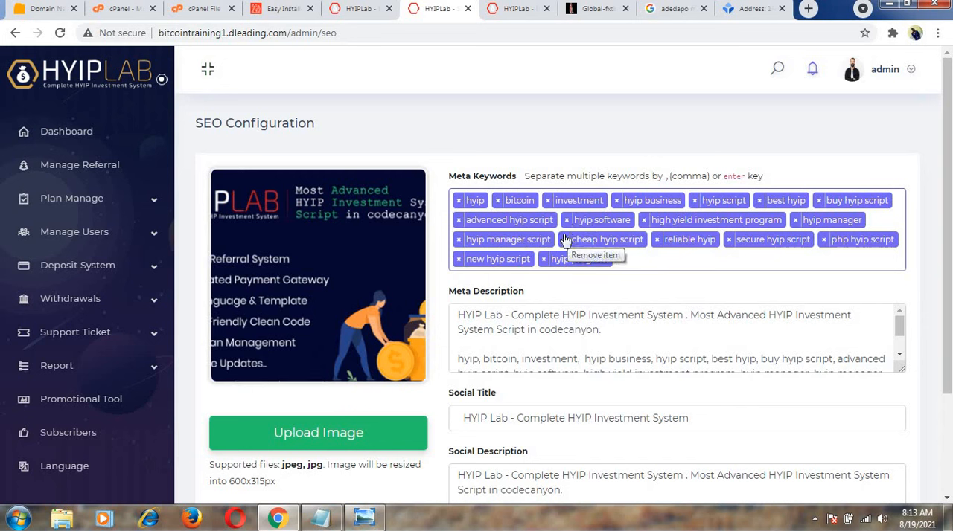
Add the keyword ",investmesnt" at the end of the Meta Keywords.
left_click(623, 258)
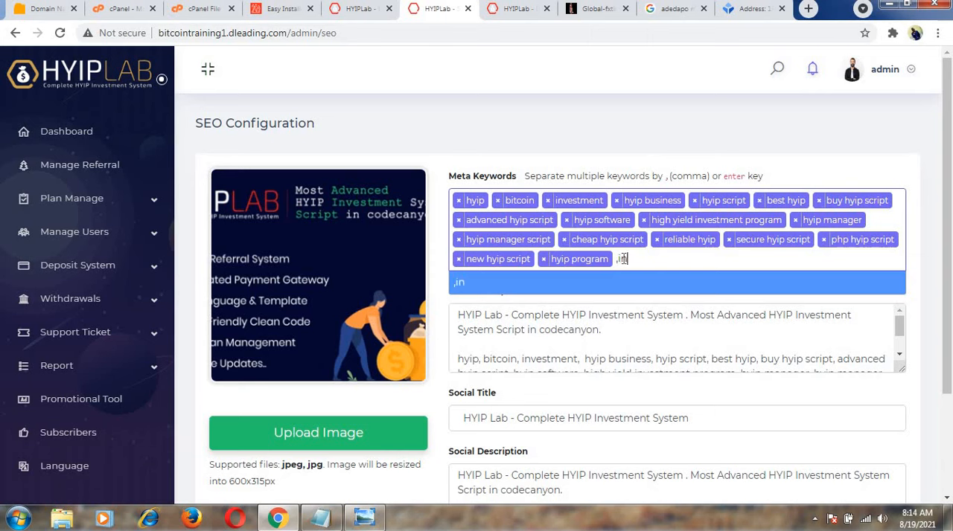
type(", investmesnt")
key("Return")
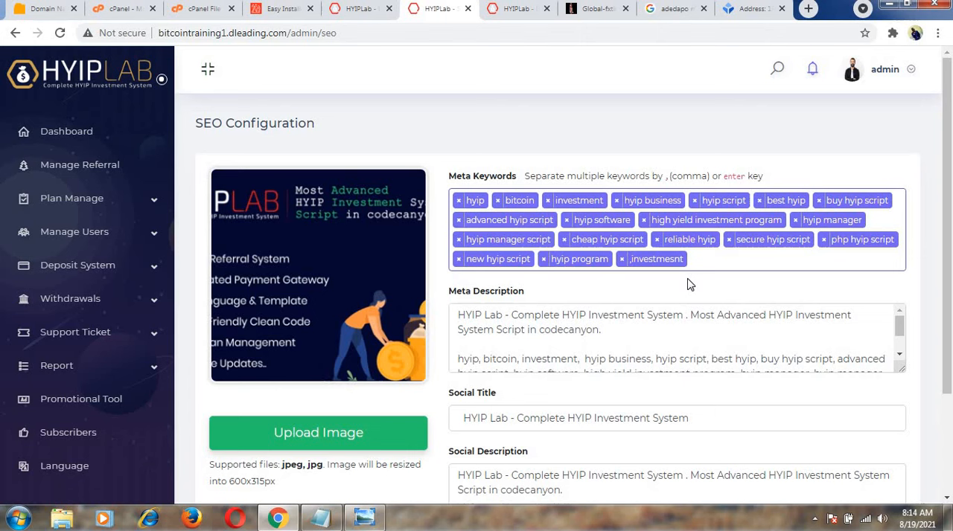
Add the keyword "best comany" to the Meta Keywords.
type("b")
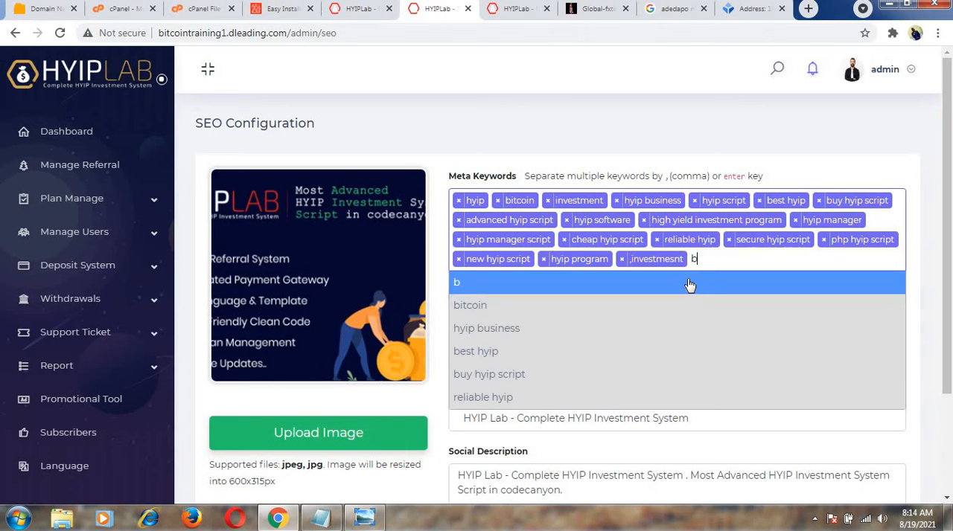
type("s")
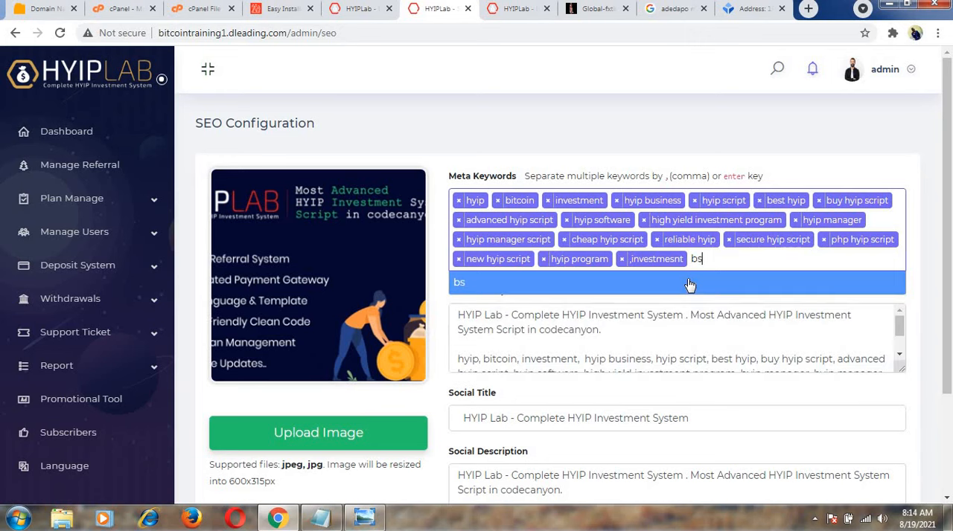
key("BackSpace")
type("est")
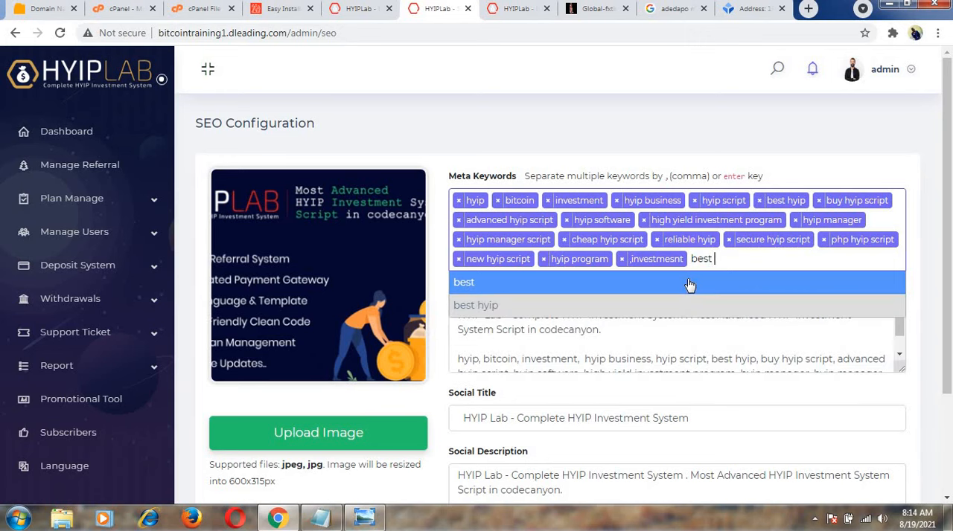
type(" c")
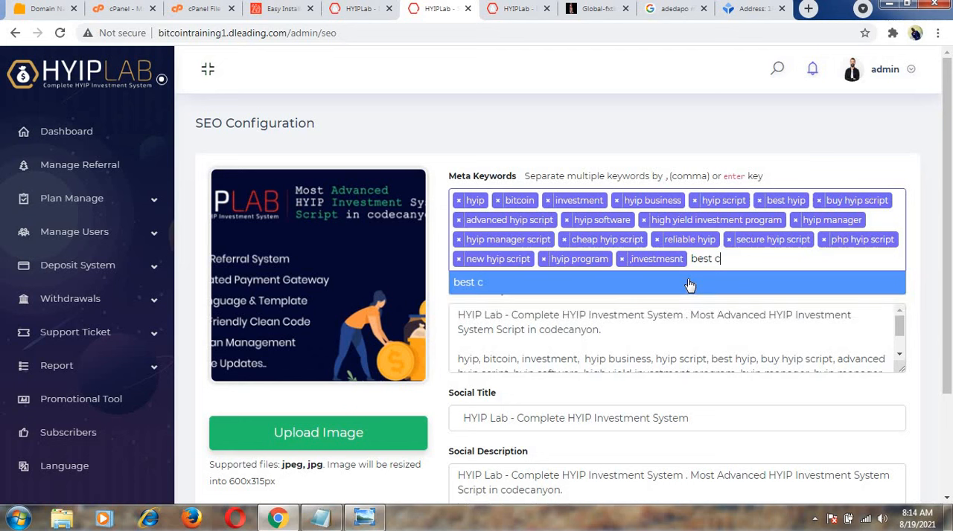
type("omany")
left_click(687, 283)
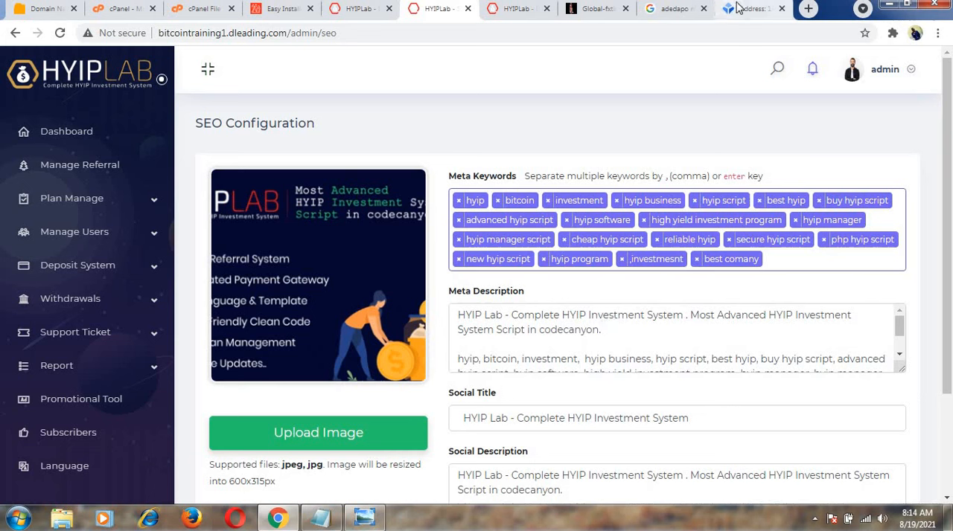
Load dleading.com in the Google search tab and bring up the browser's address suggestions for "dl".
left_click(685, 10)
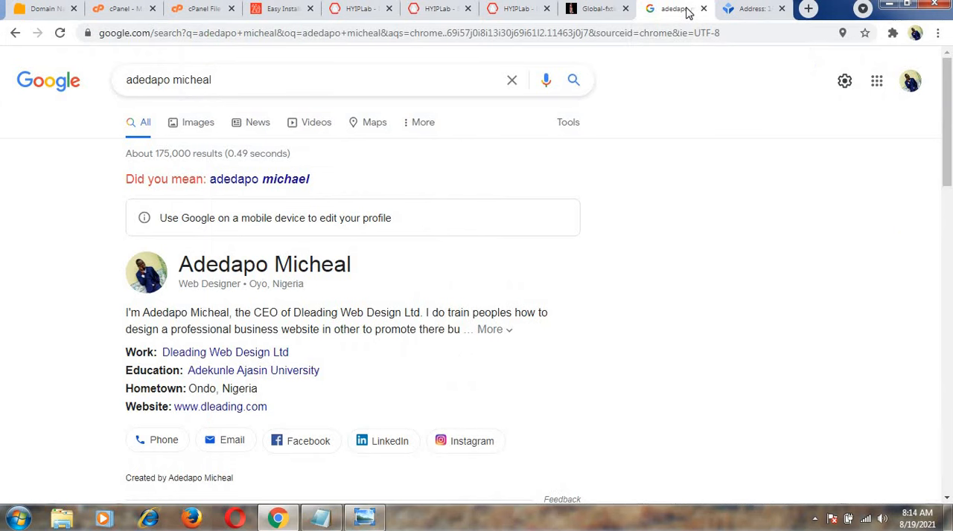
left_click(479, 38)
type("dl")
key("Return")
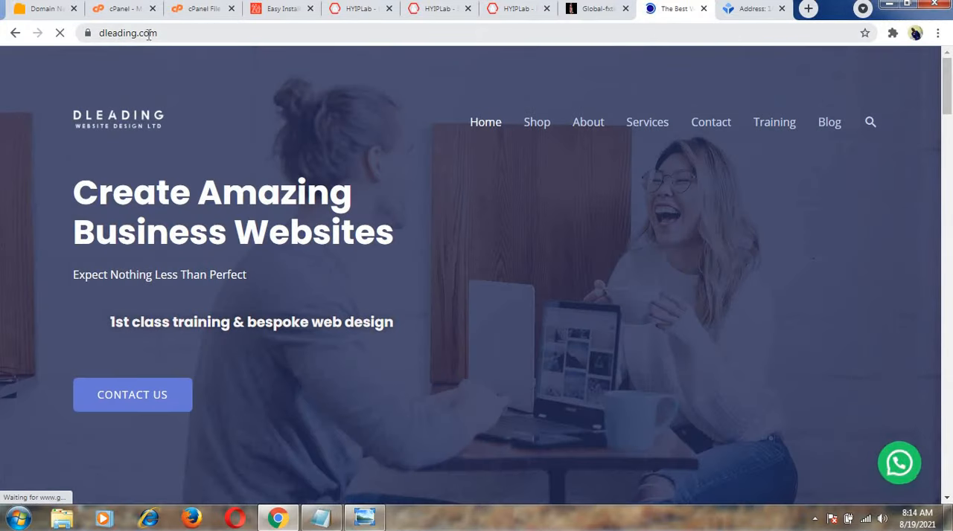
left_click(167, 35)
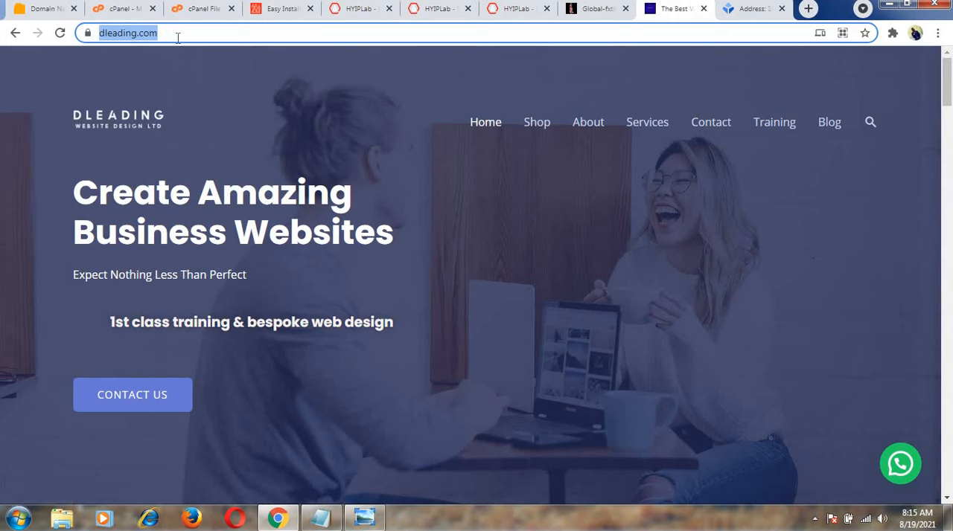
left_click(178, 37)
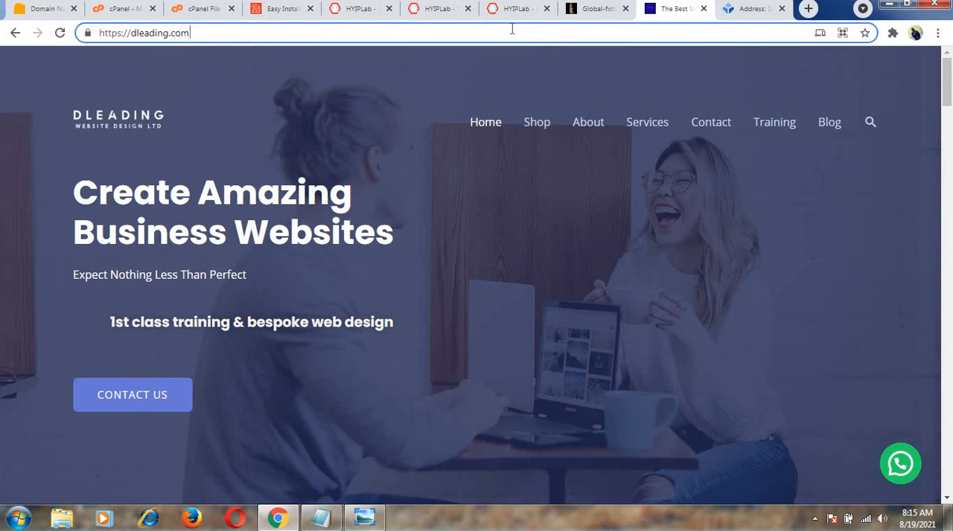
key("ctrl+a")
type("dl")
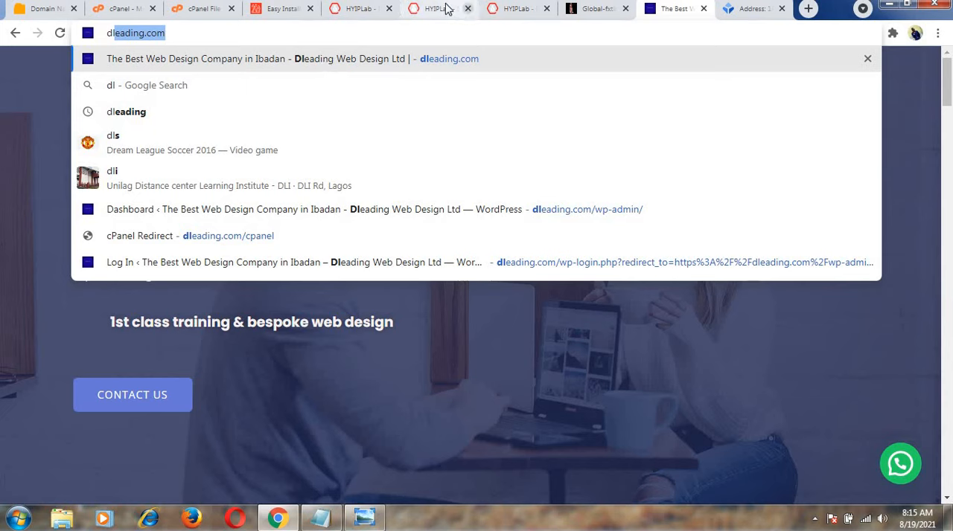
Switch to the public HYIPLab homepage tab and load bitcointraining.dleading.com there using the browser's address suggestions.
left_click(361, 12)
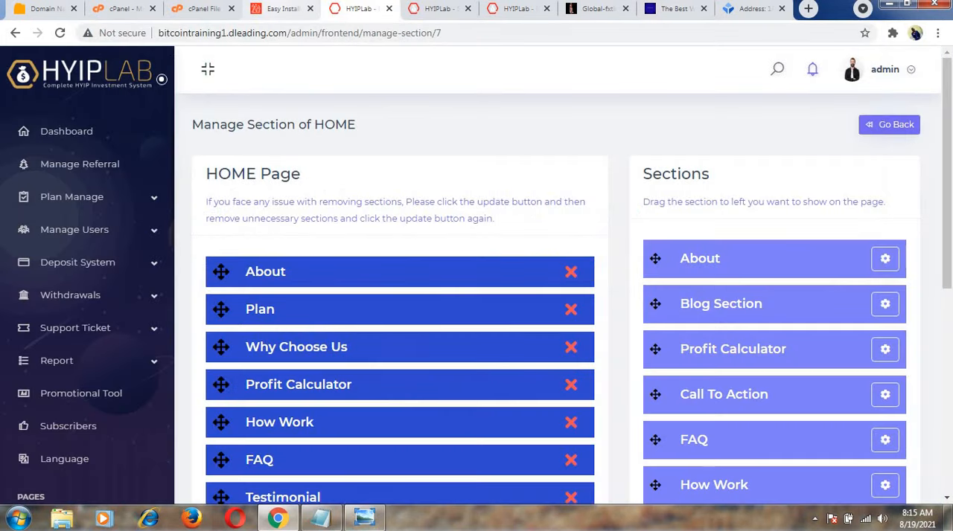
left_click(443, 9)
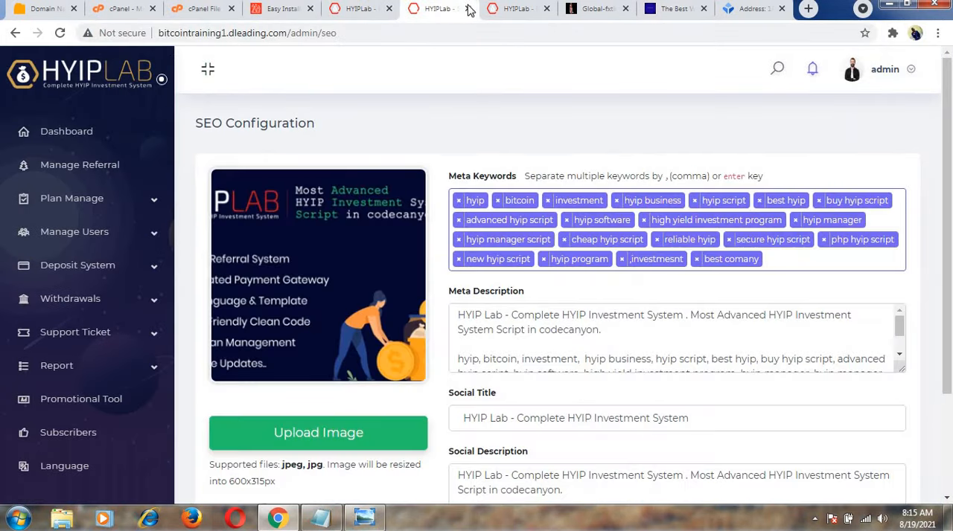
left_click(497, 11)
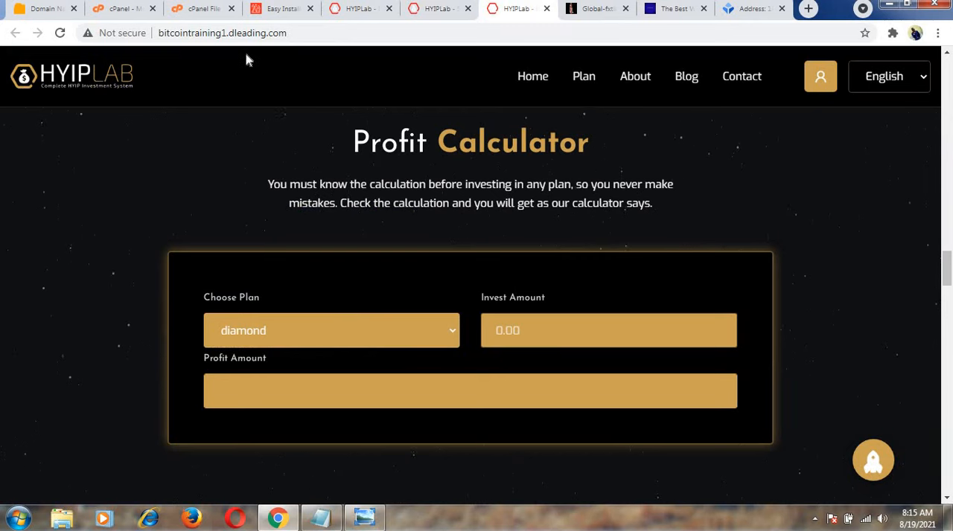
left_click(290, 36)
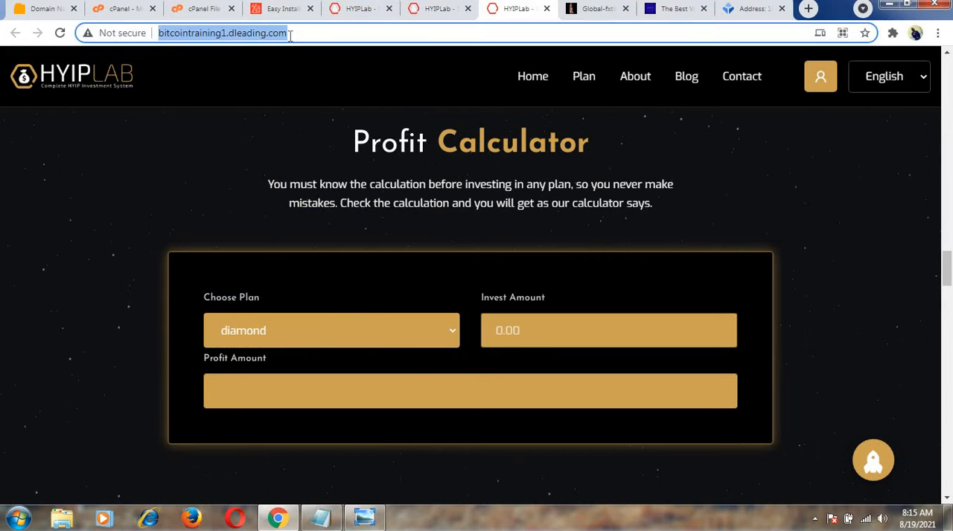
type("b")
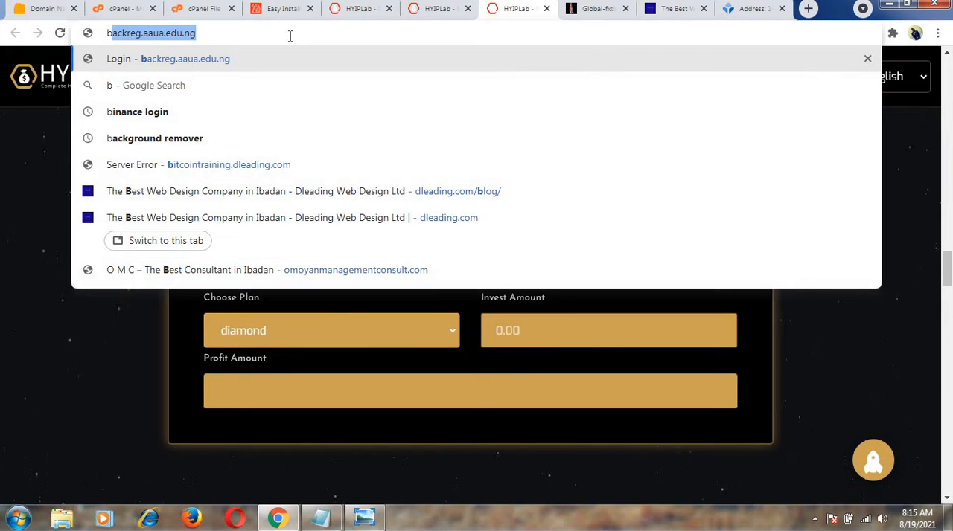
type("it")
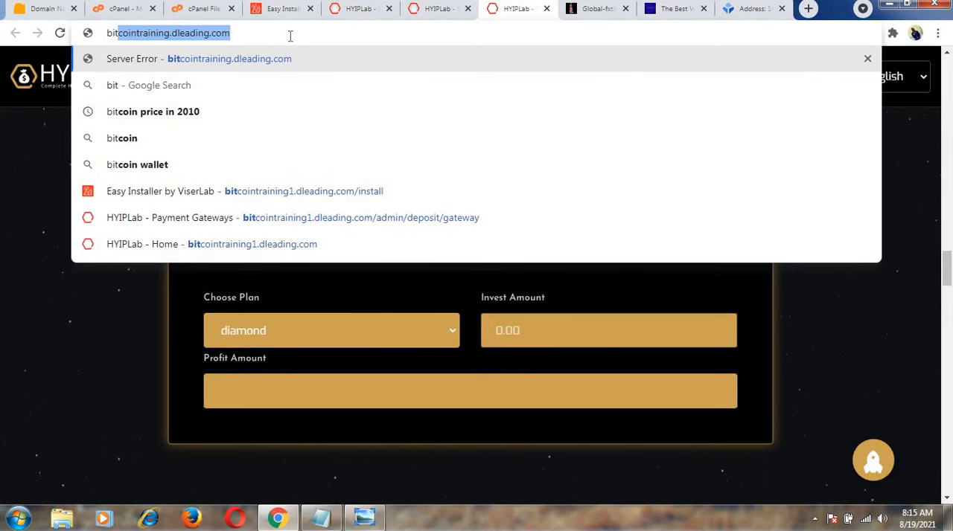
type("c")
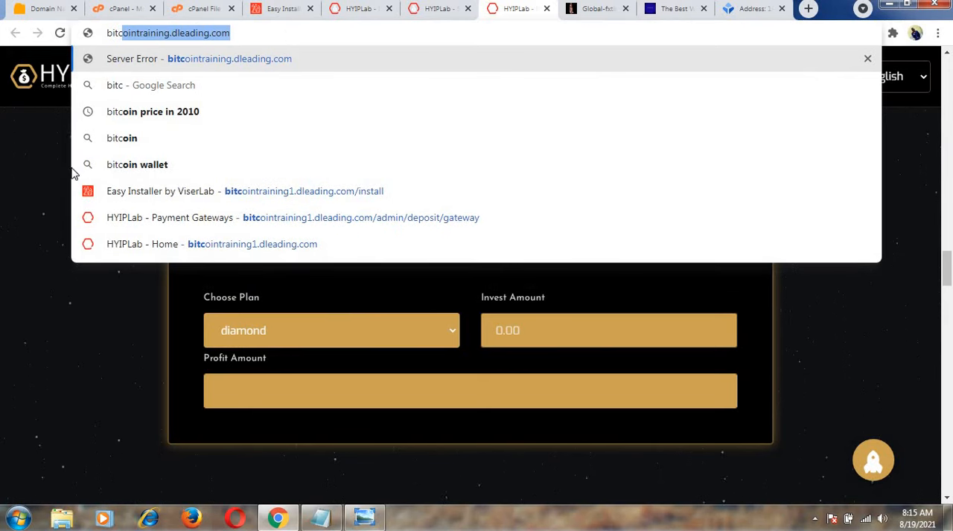
key("Right")
key("Return")
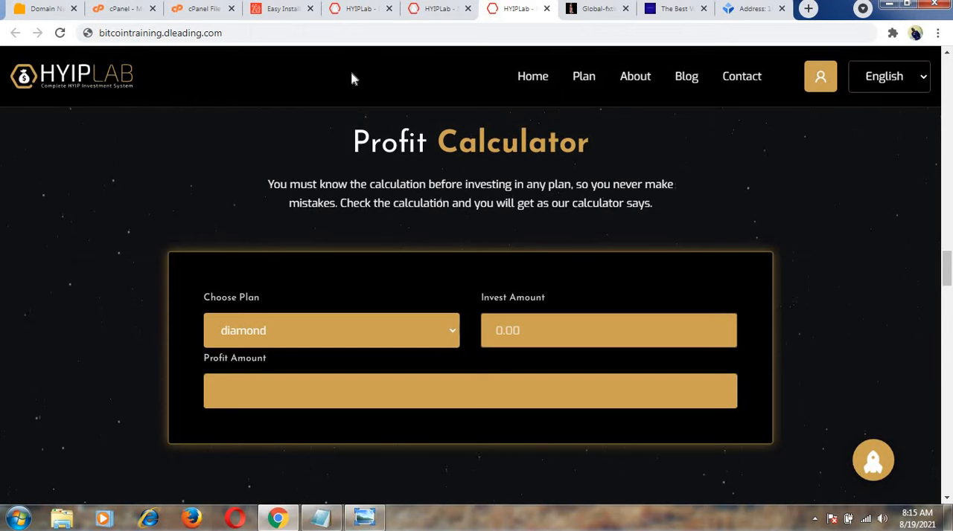
Return to the SEO configuration, review the meta and social description fields, and save the SEO settings.
left_click(439, 10)
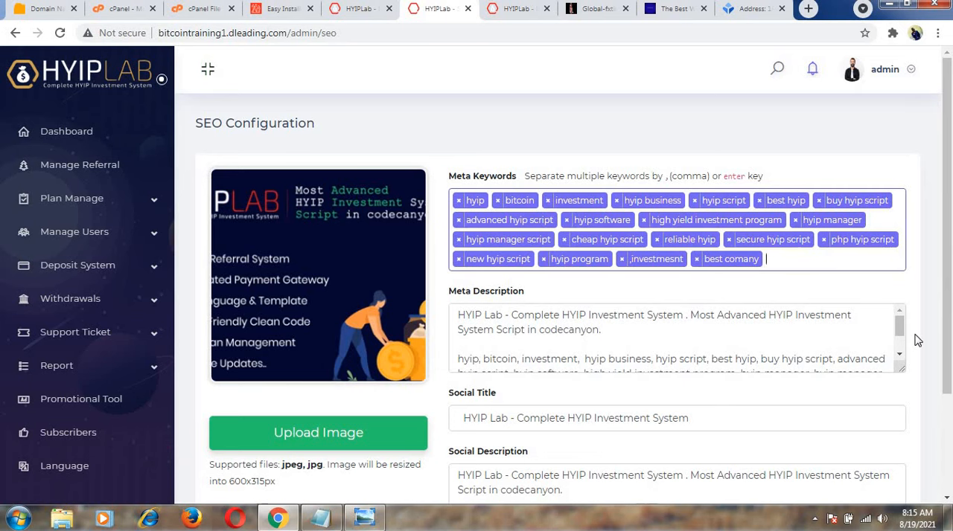
left_click_drag(947, 342, 948, 372)
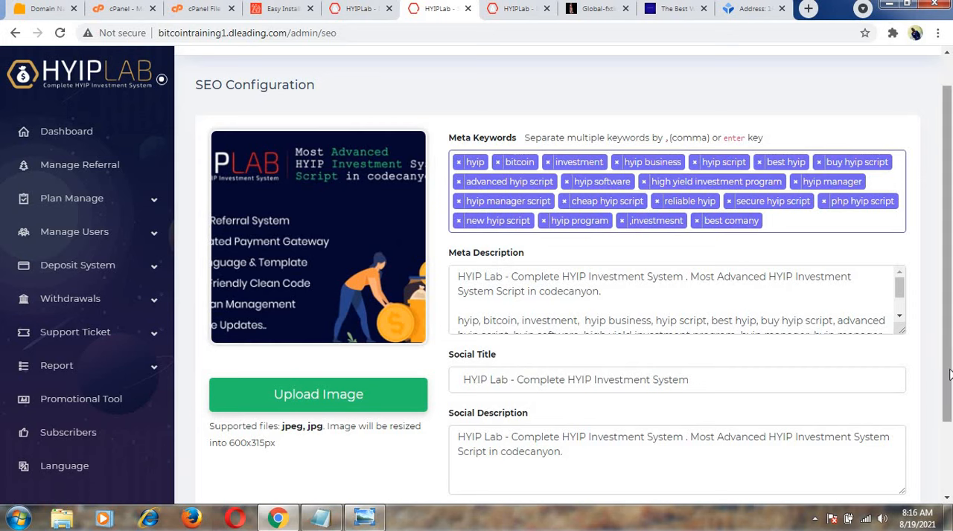
scroll(949, 374, "down", 1)
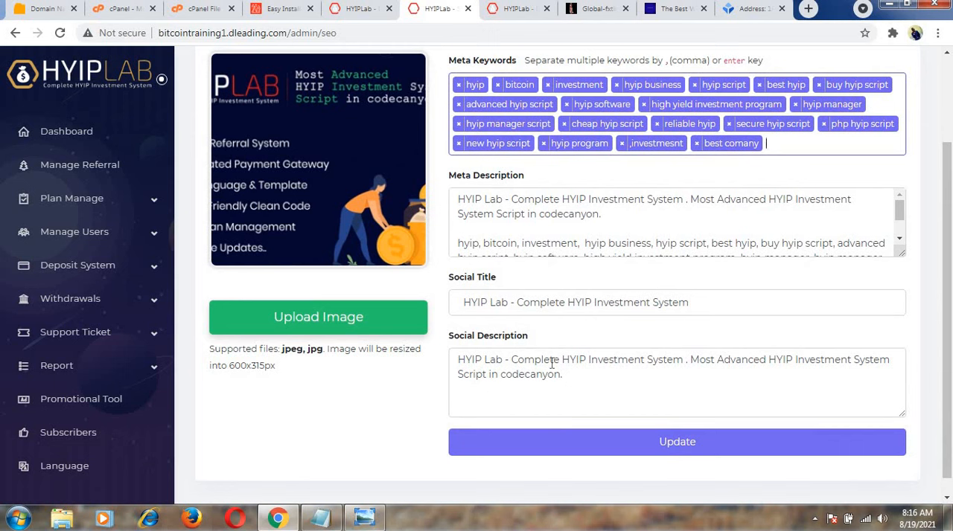
left_click(655, 450)
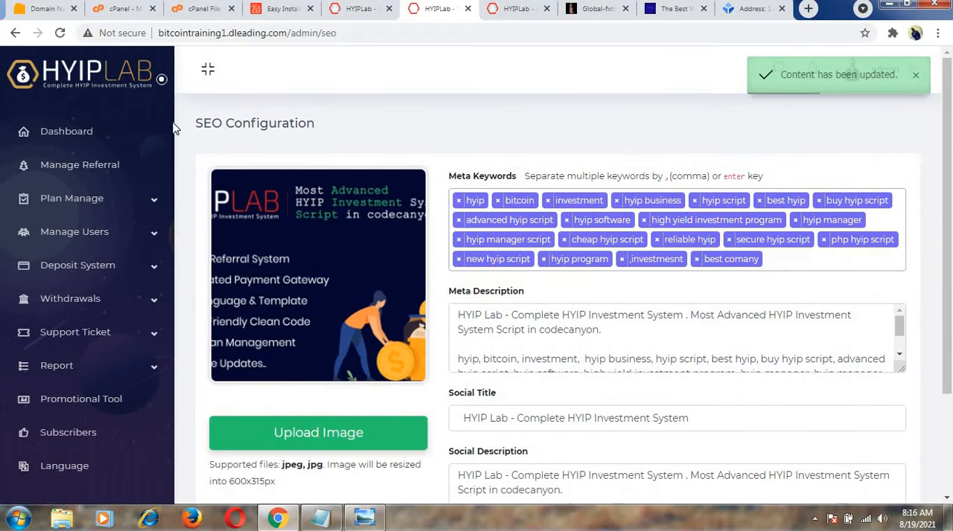
scroll(177, 251, "down", 5)
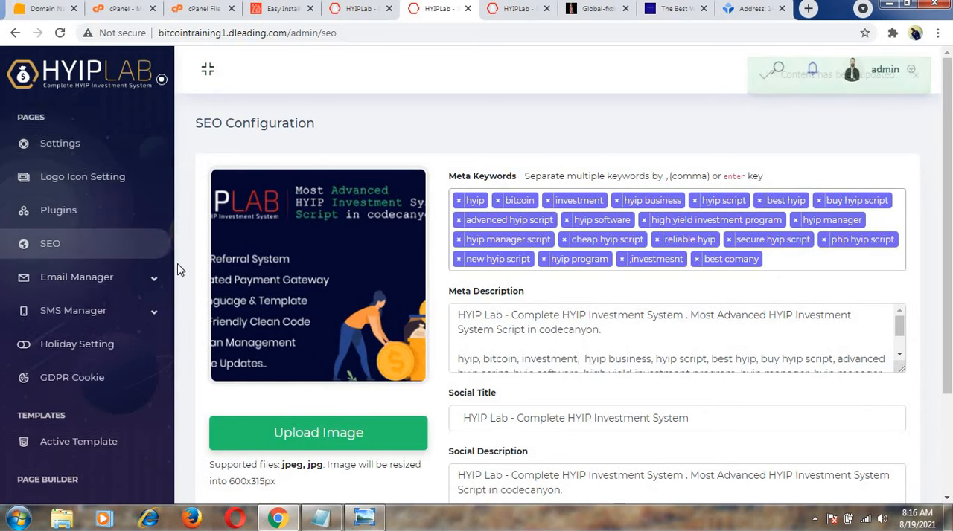
Open the Email Templates page of the Email Manager and review the template list.
scroll(177, 271, "down", 3)
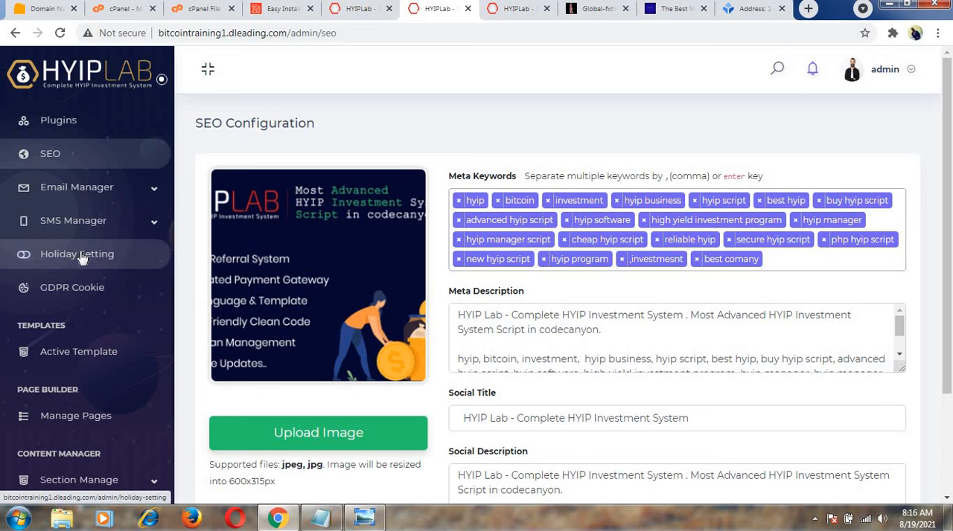
left_click(143, 193)
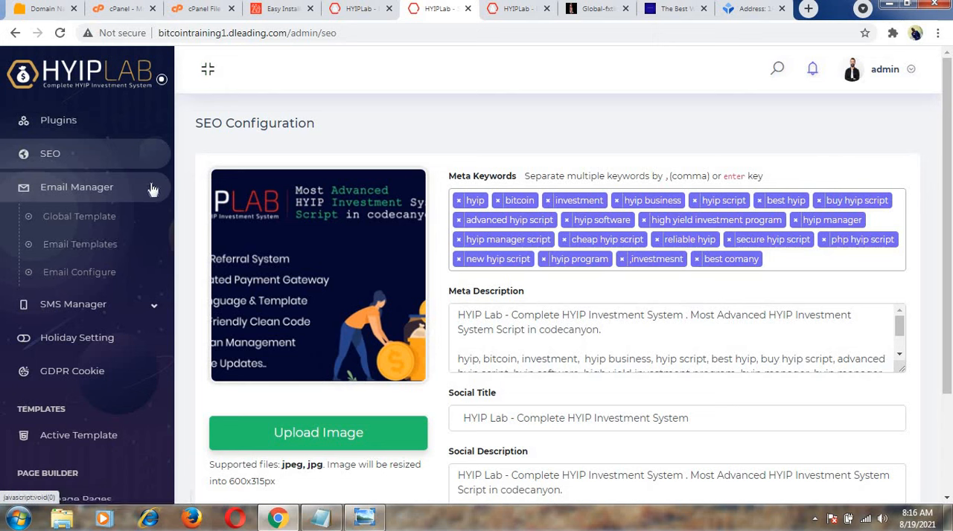
left_click(93, 248)
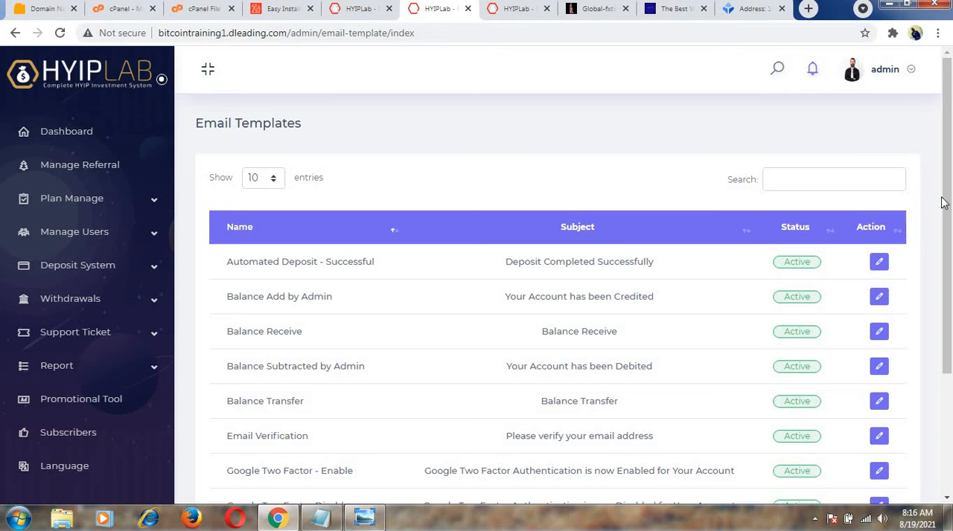
left_click_drag(945, 205, 947, 308)
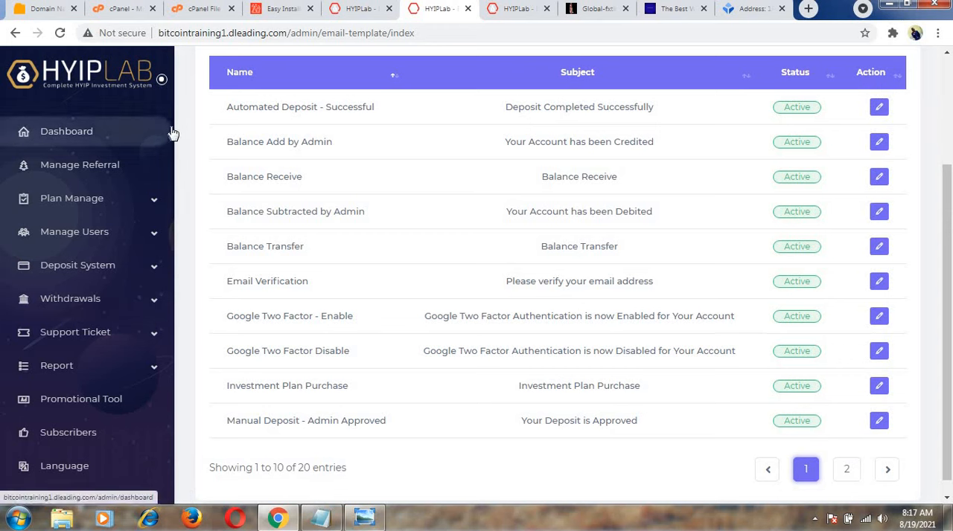
Open the General Settings page from the admin sidebar.
left_click_drag(174, 152, 177, 112)
scroll(183, 219, "down", 5)
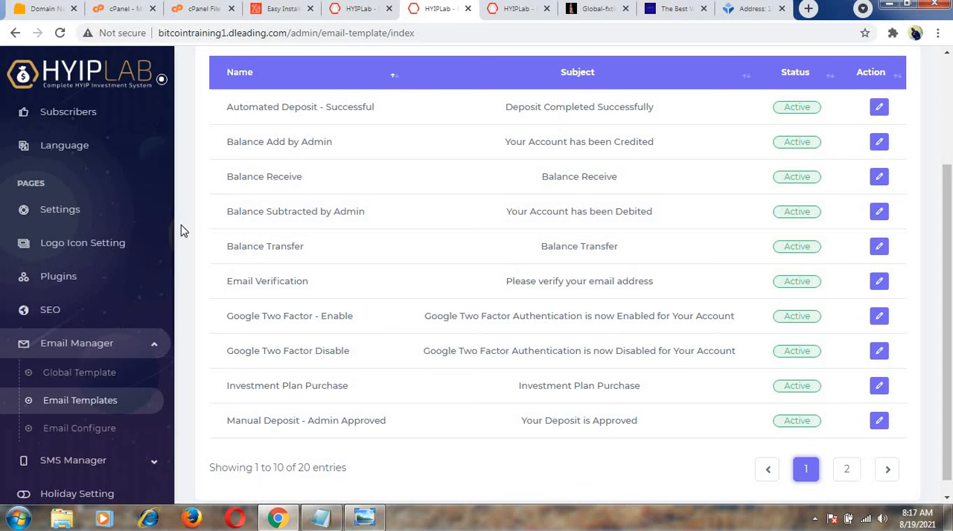
scroll(186, 266, "down", 1)
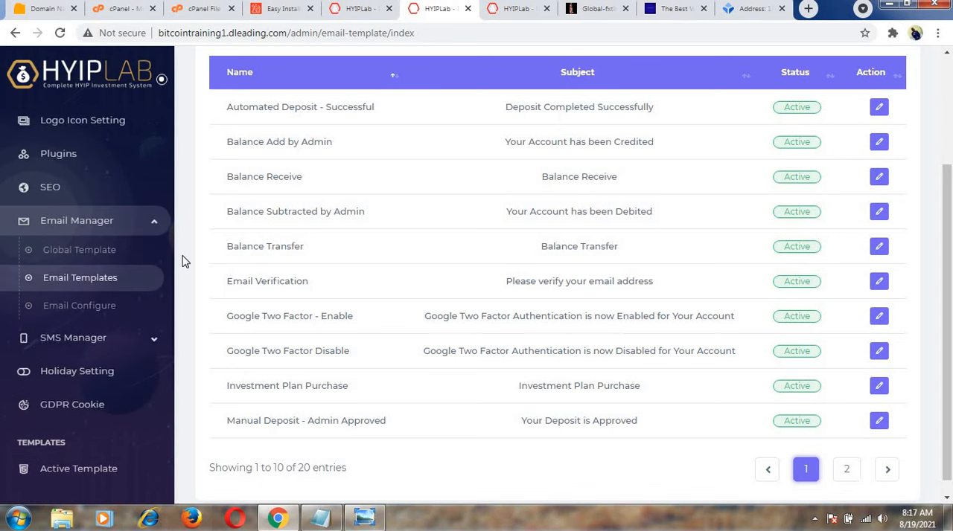
scroll(186, 257, "up", 1)
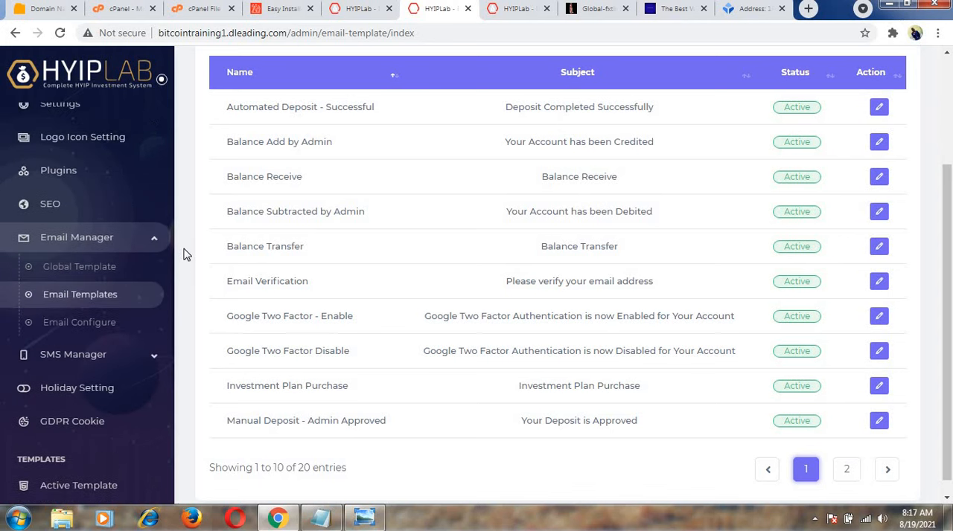
scroll(184, 244, "up", 1)
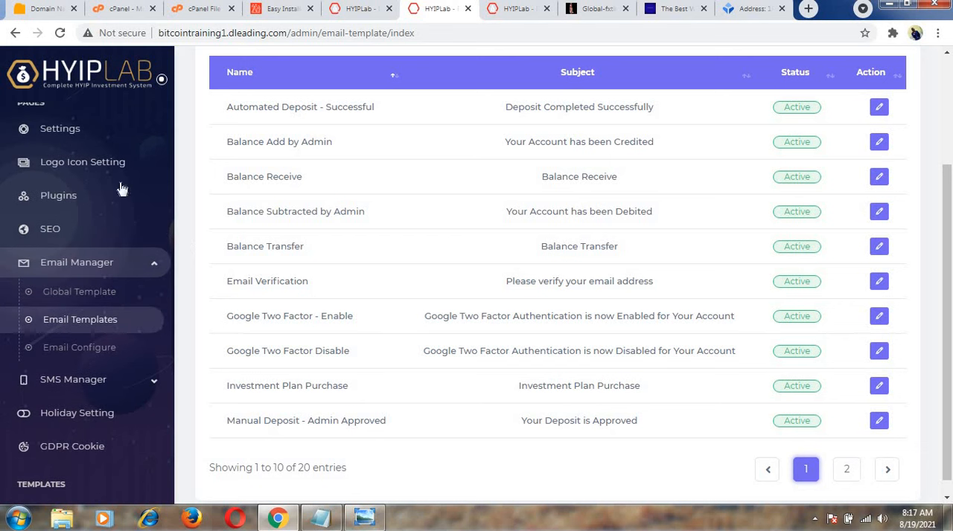
left_click(78, 131)
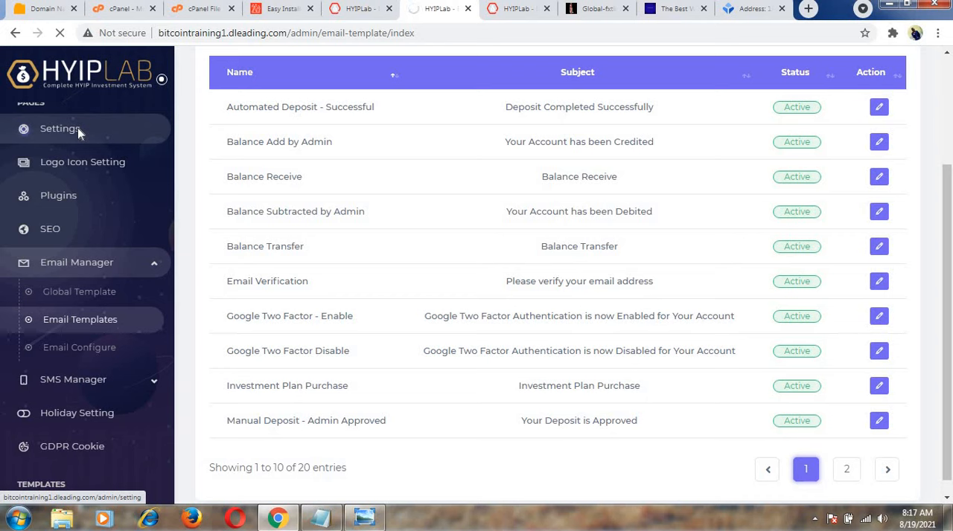
Look at the options under SMS Manager and collapse them again.
left_click(155, 382)
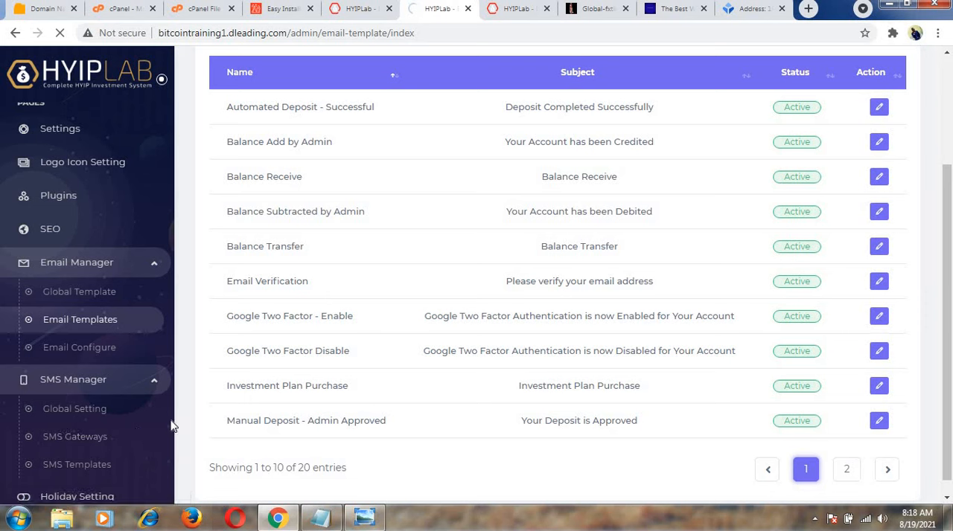
left_click(158, 383)
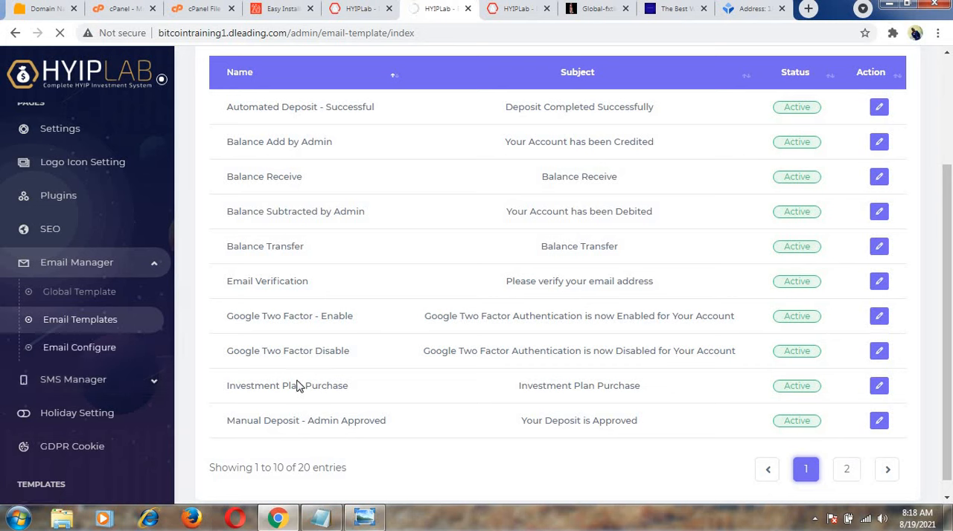
left_click_drag(950, 307, 949, 134)
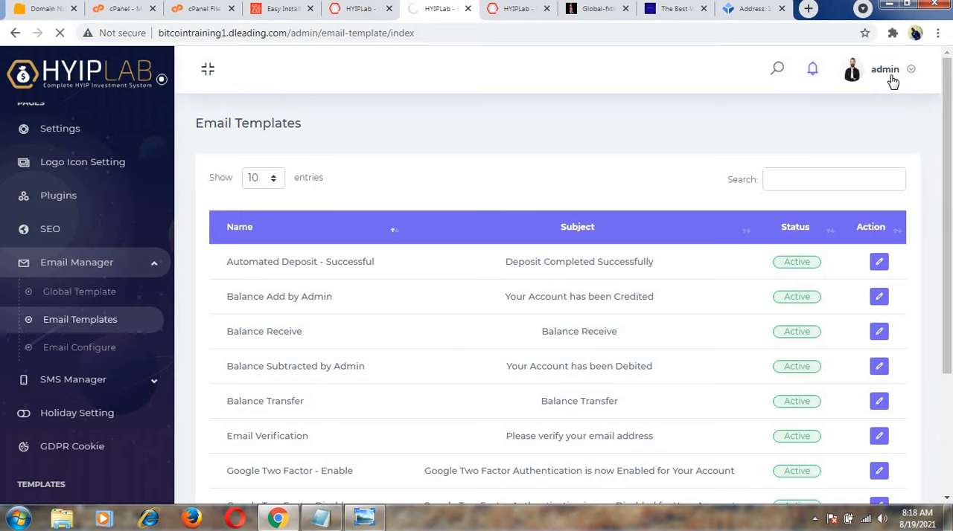
Look at the Global-fxtinvest site and the public HYIPLab homepage, and return to the General Settings.
left_click(588, 11)
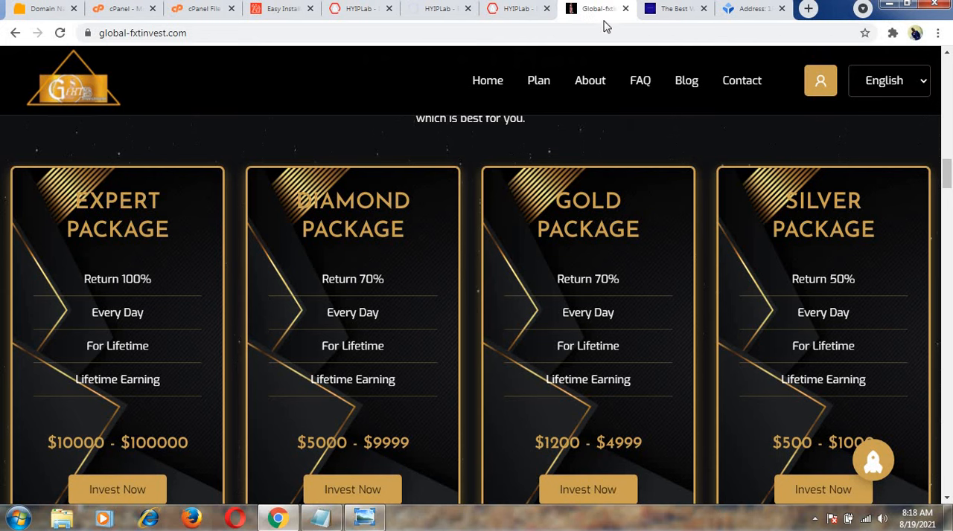
left_click(527, 10)
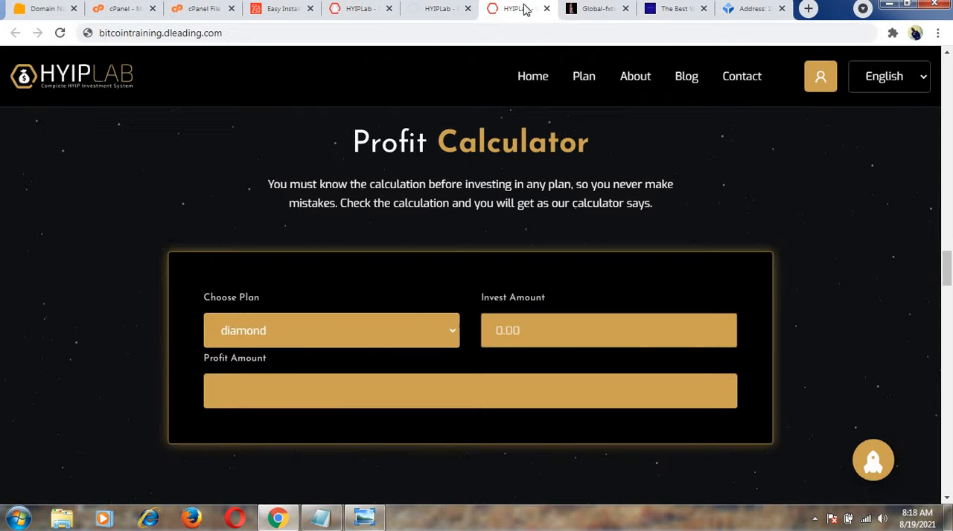
left_click(442, 9)
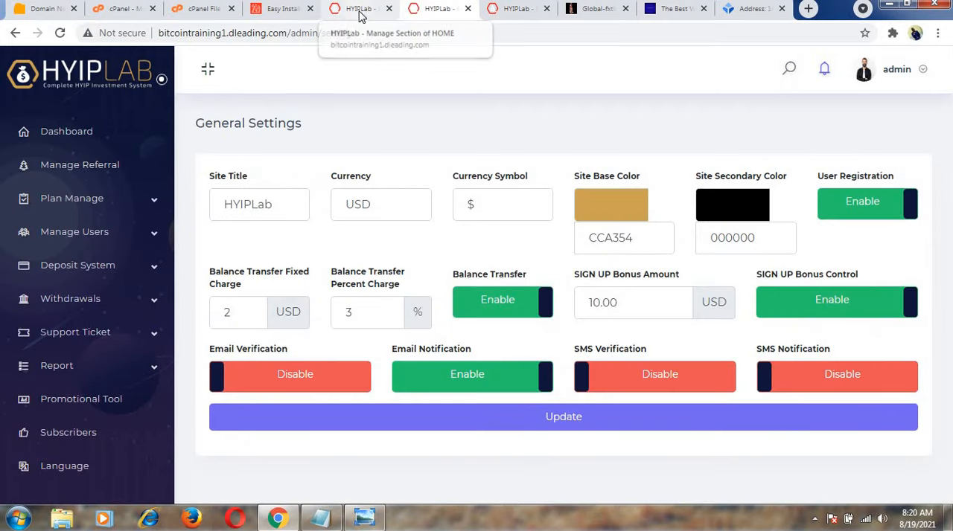
left_click(510, 7)
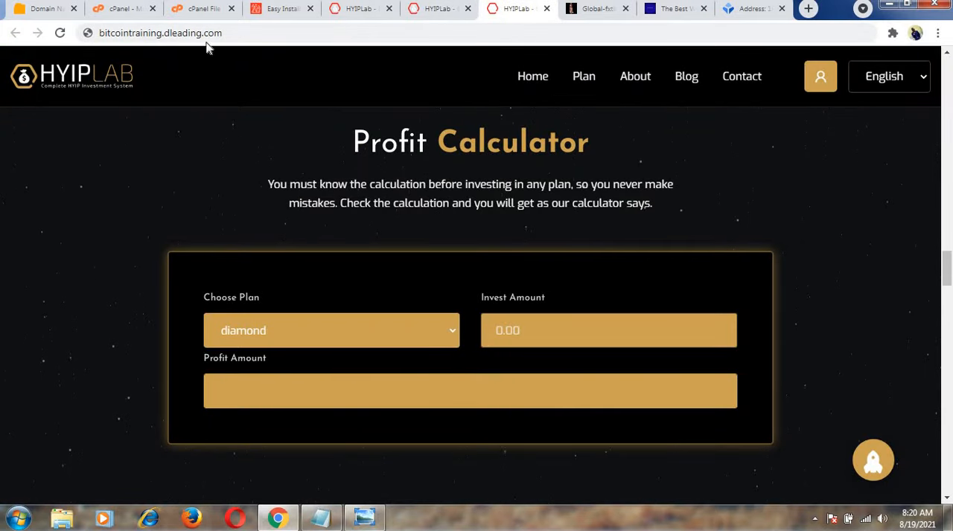
left_click(439, 9)
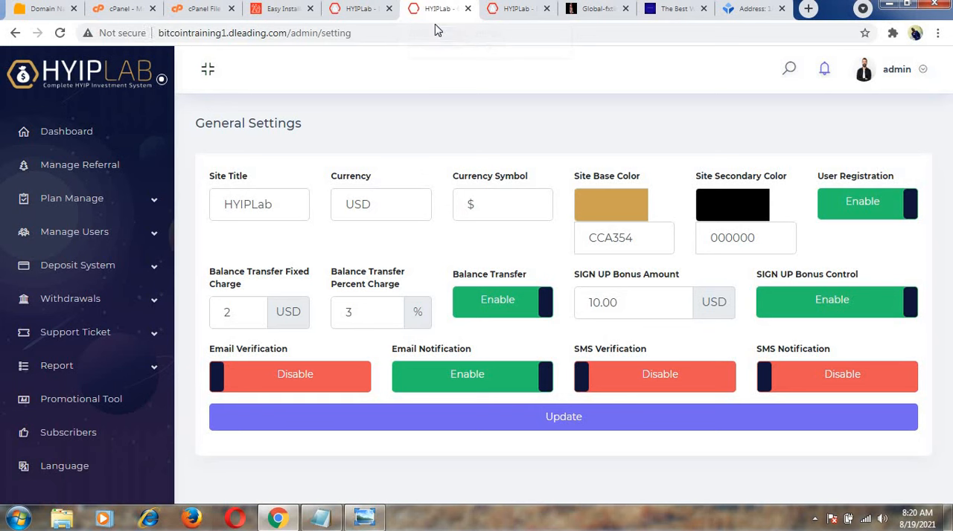
Change the site title to Dleading and leave User Registration enabled.
left_click(282, 211)
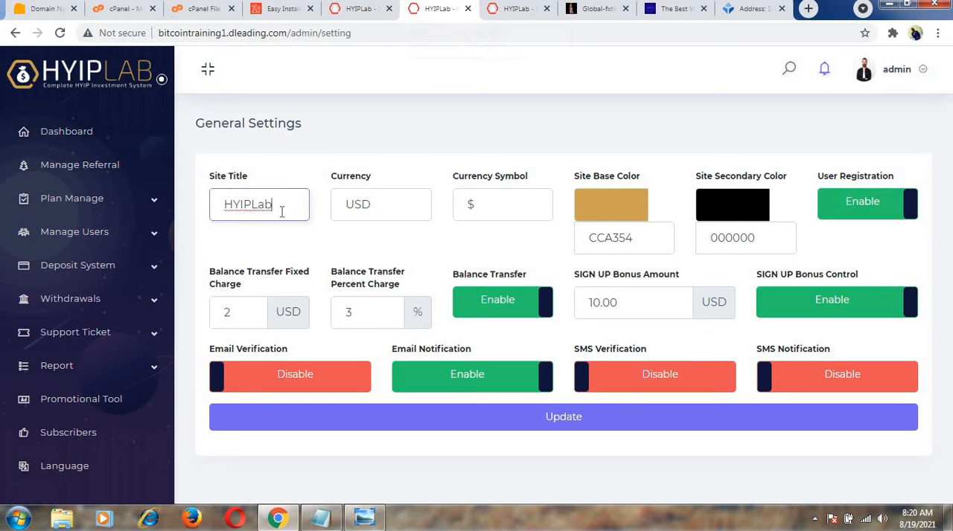
key("BackSpace")
key("BackSpace")
key("BackSpace")
key("BackSpace")
key("BackSpace")
key("BackSpace")
key("BackSpace")
type("Dleading")
left_click(905, 211)
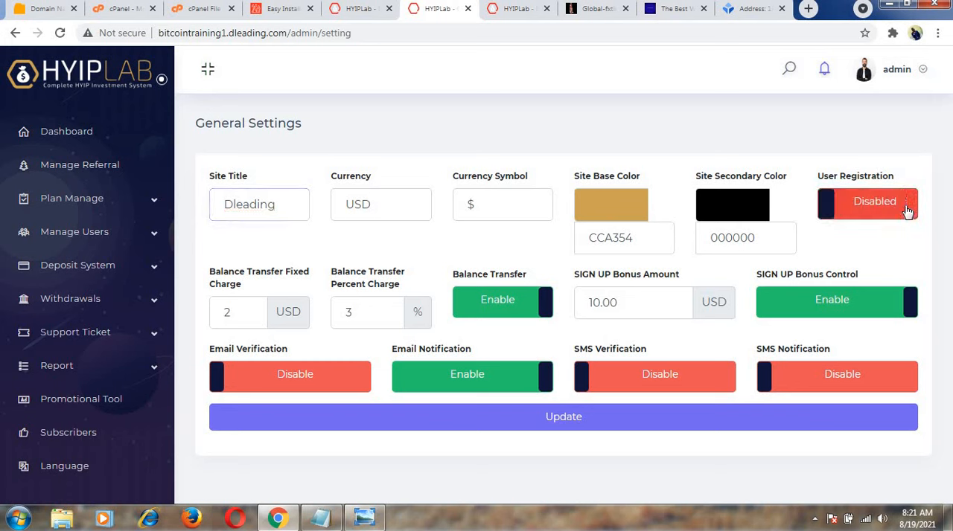
left_click(823, 208)
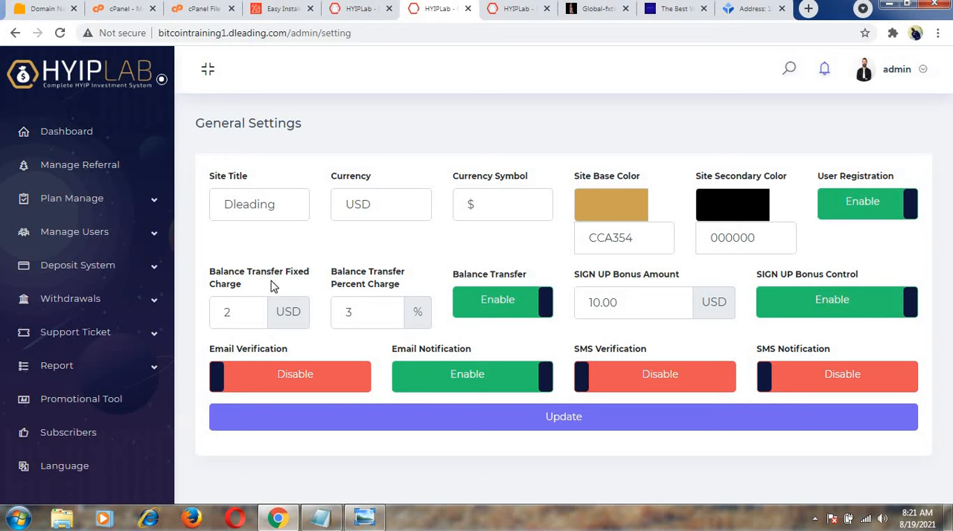
Set the balance transfer fixed charge to 10 USD and the percent charge to 10%.
left_click(248, 306)
type("10")
left_click(372, 322)
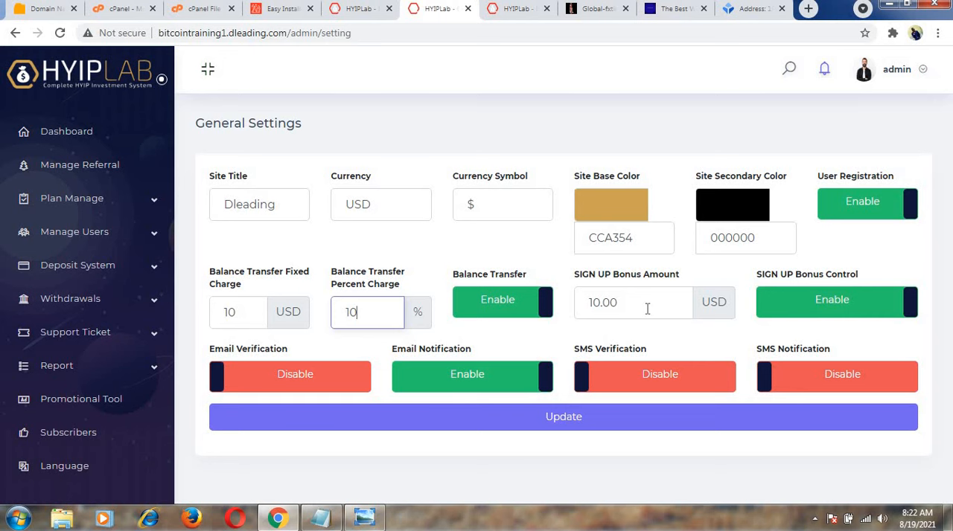
Open the sign-up page from the public homepage, examine its registration form fields, and go back to the homepage.
left_click(521, 9)
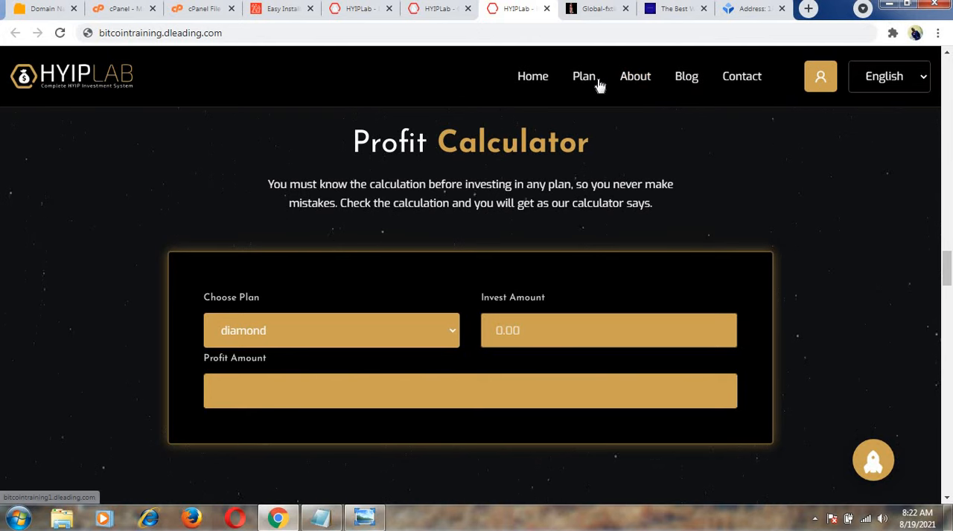
left_click_drag(946, 278, 929, 83)
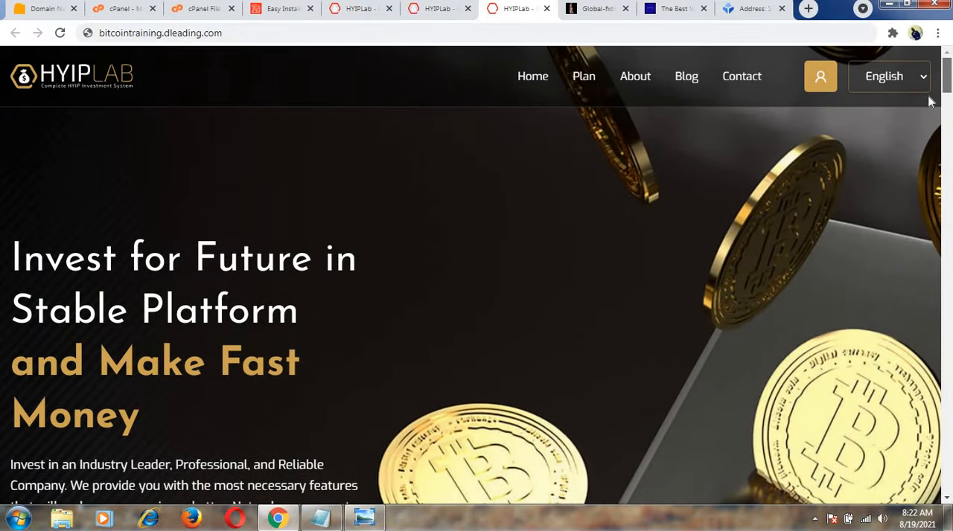
scroll(929, 101, "down", 3)
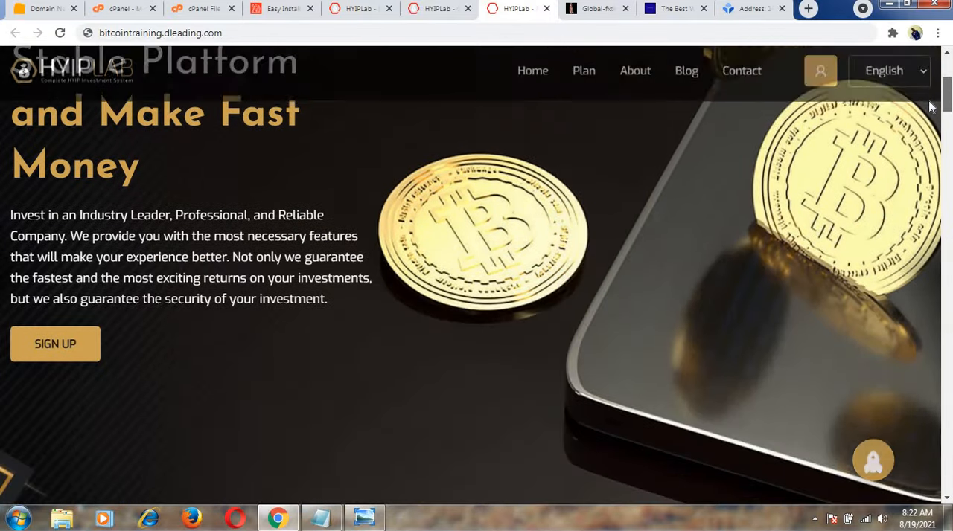
left_click(58, 345)
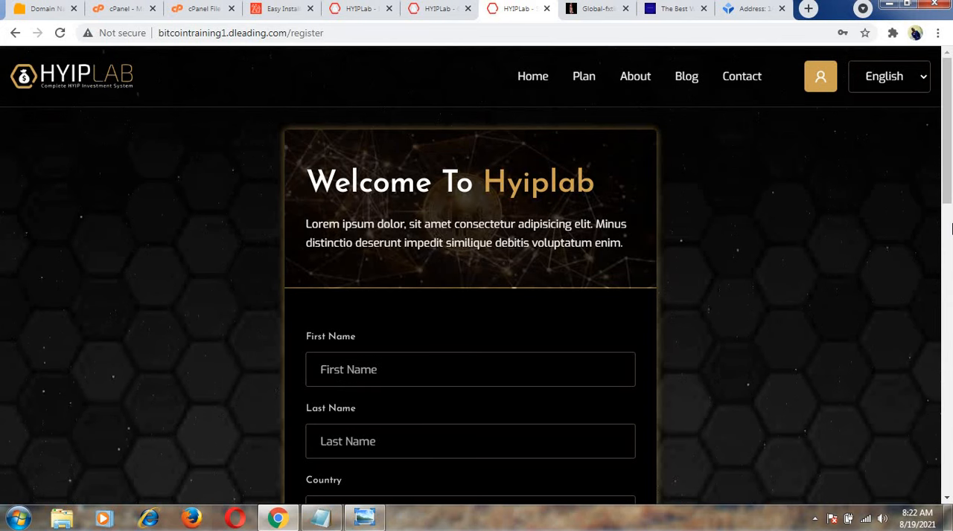
left_click_drag(950, 193, 950, 338)
scroll(950, 334, "down", 3)
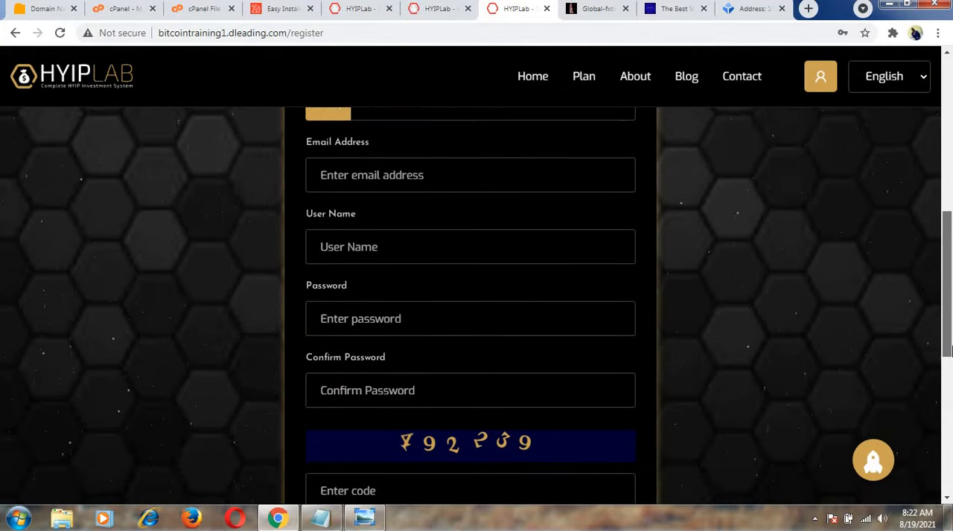
scroll(951, 328, "down", 2)
scroll(950, 328, "up", 8)
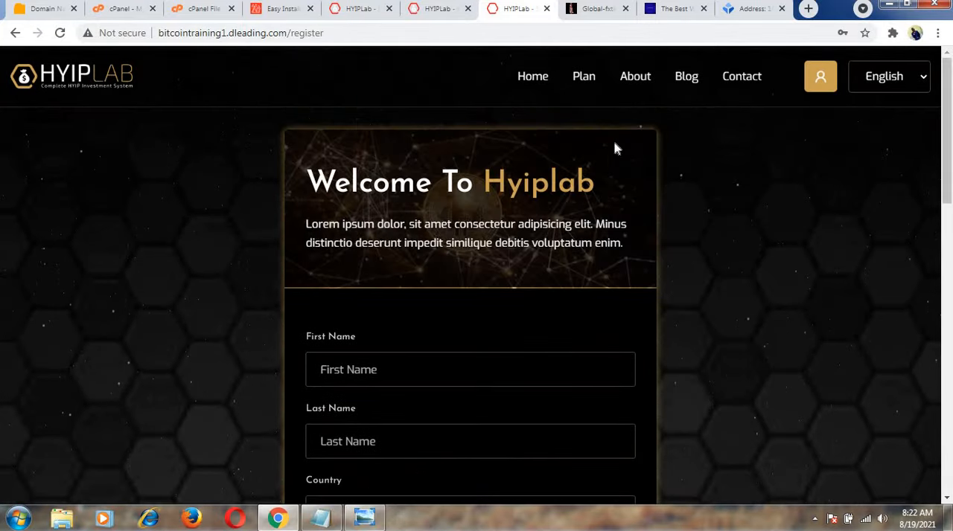
left_click(537, 71)
Disable the sign-up bonus control, enable email verification, and save the General Settings.
left_click(439, 9)
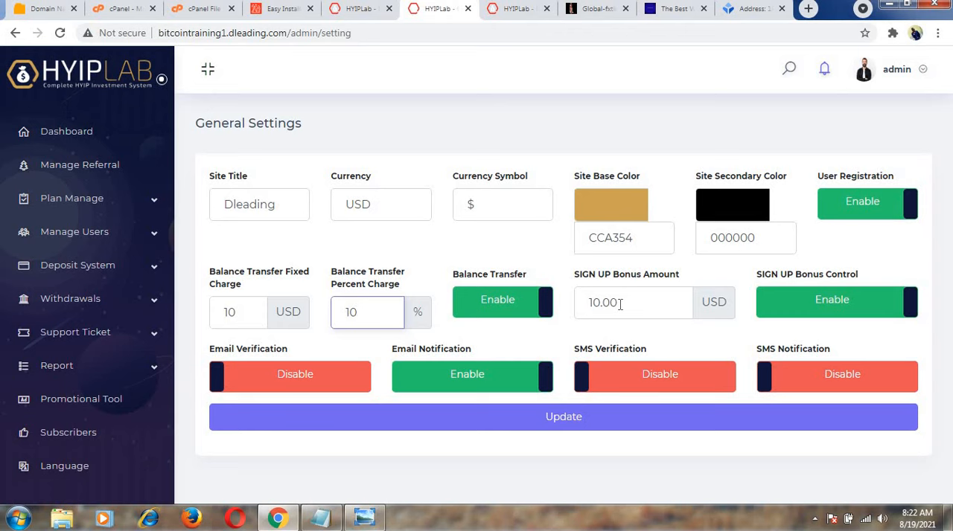
left_click(818, 312)
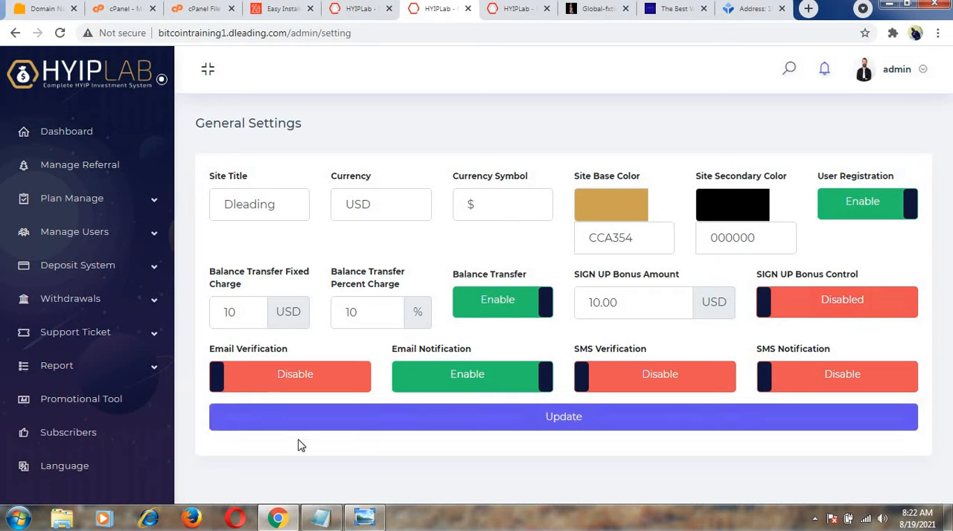
left_click(220, 382)
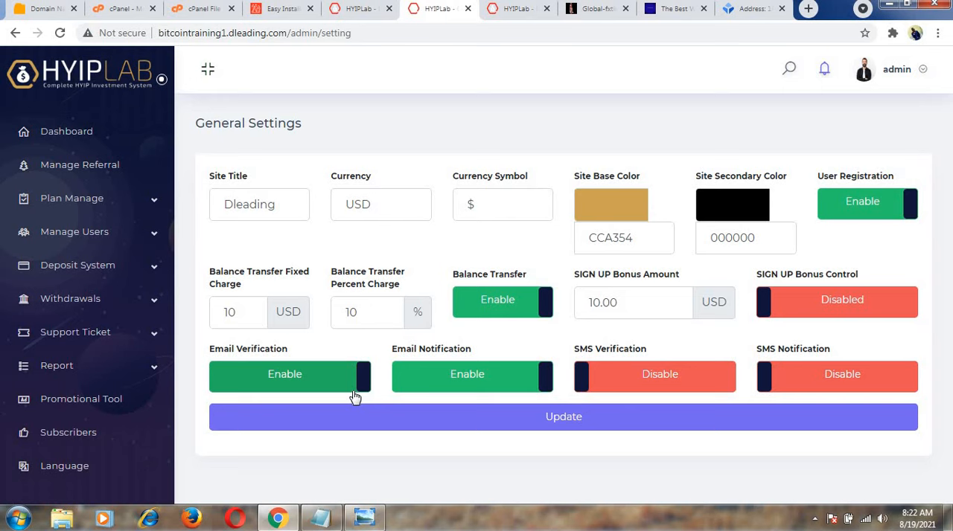
left_click(362, 385)
left_click(214, 379)
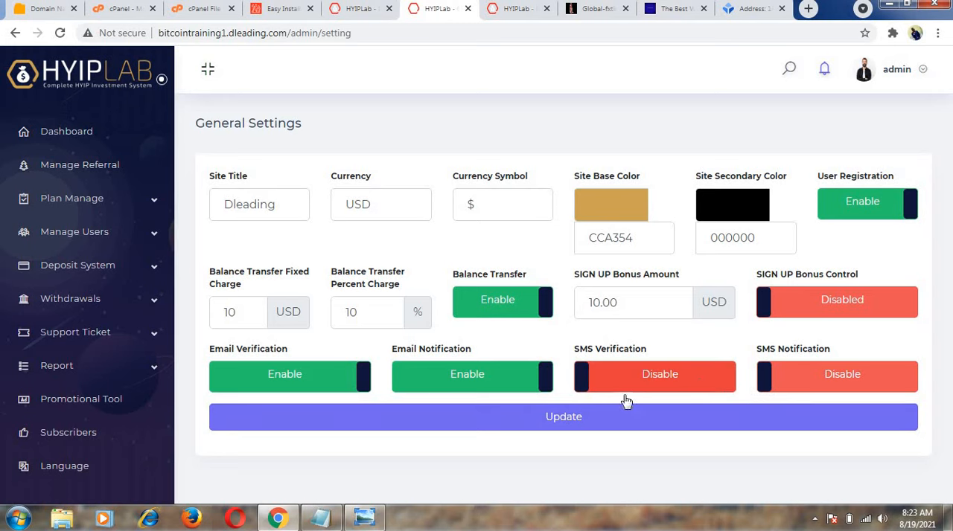
left_click(564, 418)
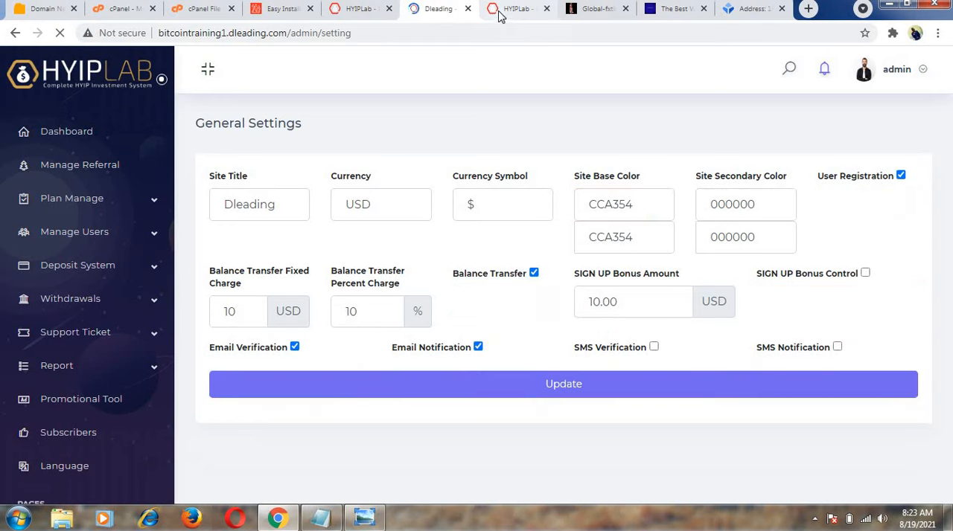
Reload the public homepage to check the new site title, and return to the General Settings.
left_click(498, 12)
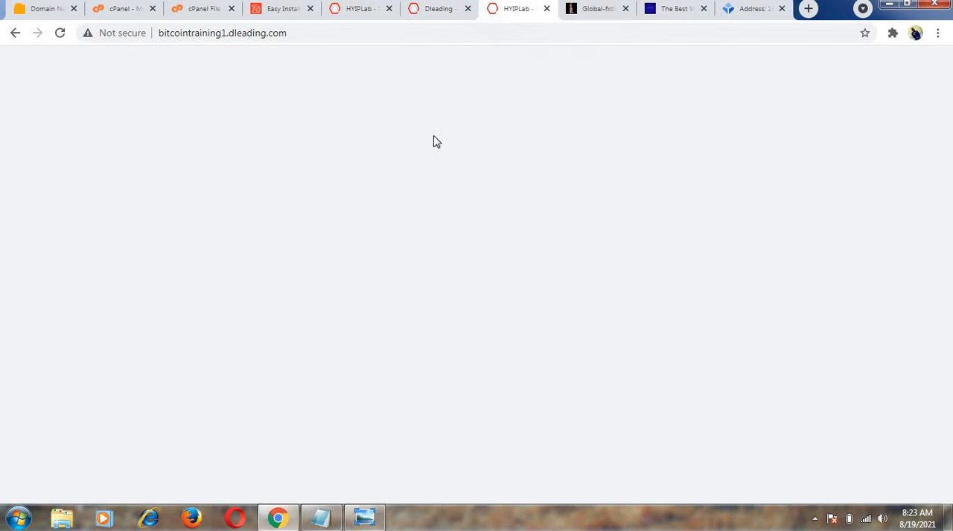
key("F5")
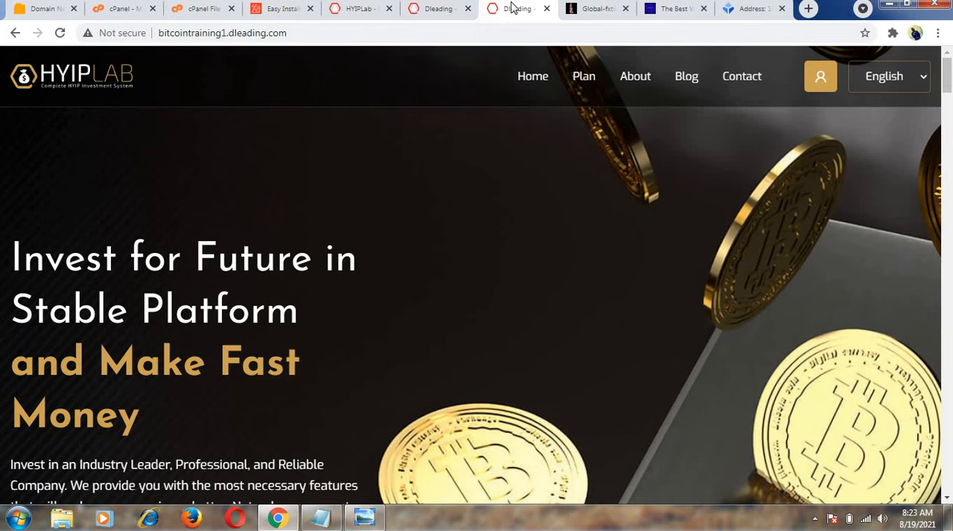
left_click(441, 16)
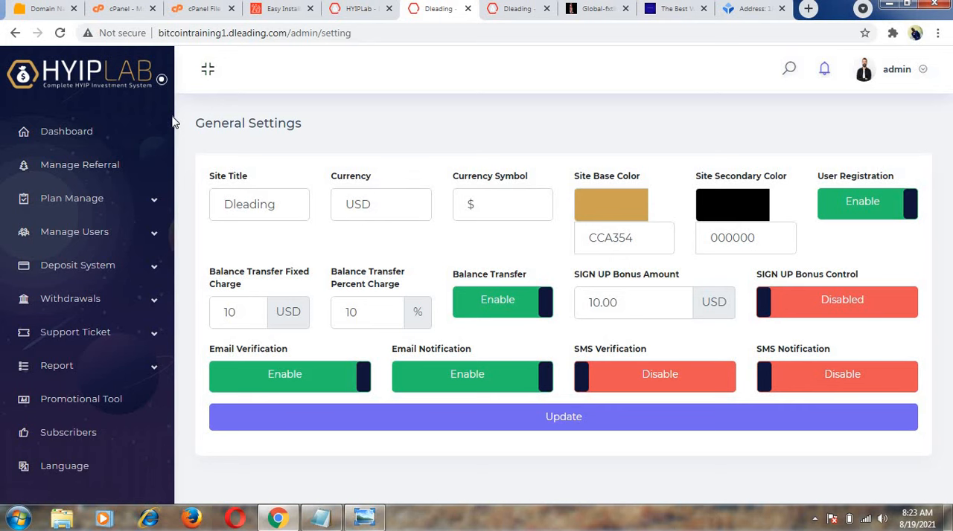
Look through the admin navigation entries, from Dashboard down to Clear Cache and back up to the Pages group.
left_click_drag(174, 131, 174, 166)
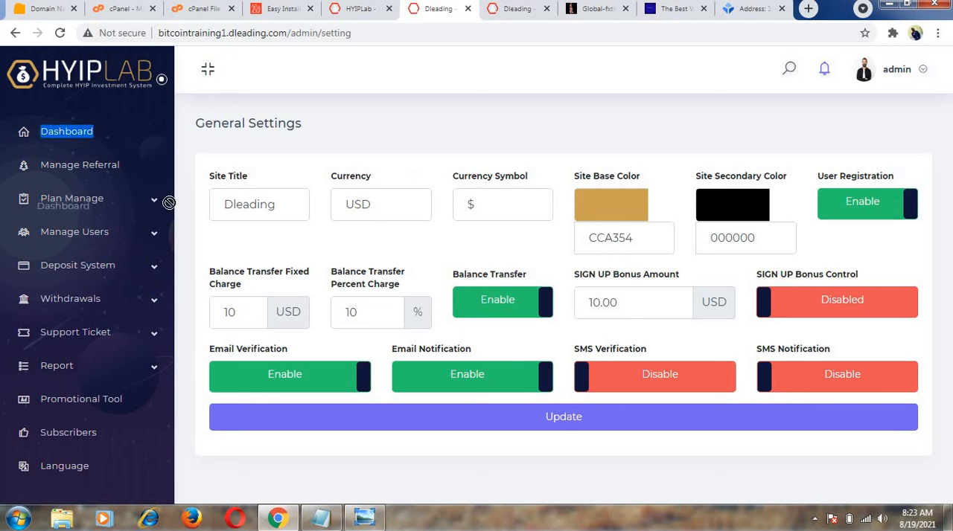
mouse_move(178, 166)
left_mouse_down()
mouse_move(179, 186)
mouse_move(177, 123)
mouse_move(178, 173)
mouse_move(179, 161)
left_mouse_up()
scroll(179, 236, "down", 5)
scroll(176, 312, "down", 1)
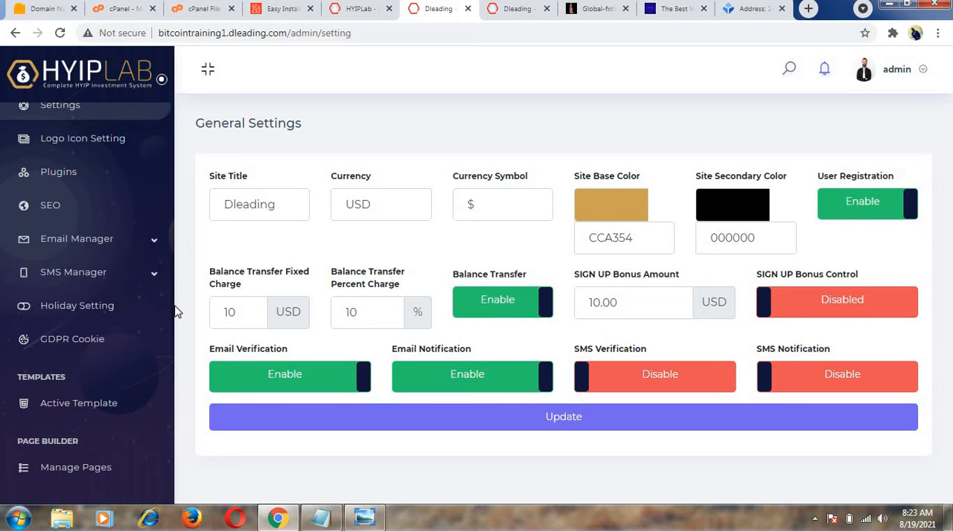
scroll(177, 312, "down", 3)
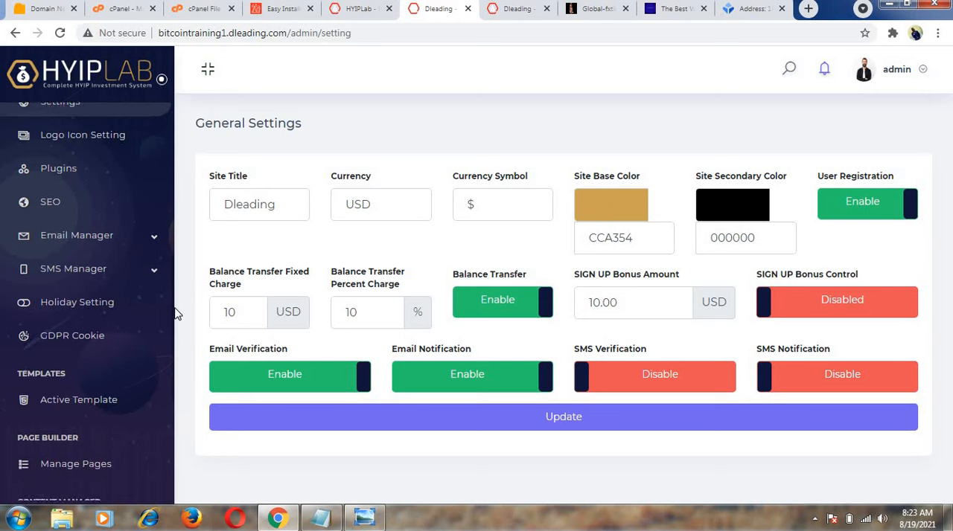
scroll(176, 382, "down", 1)
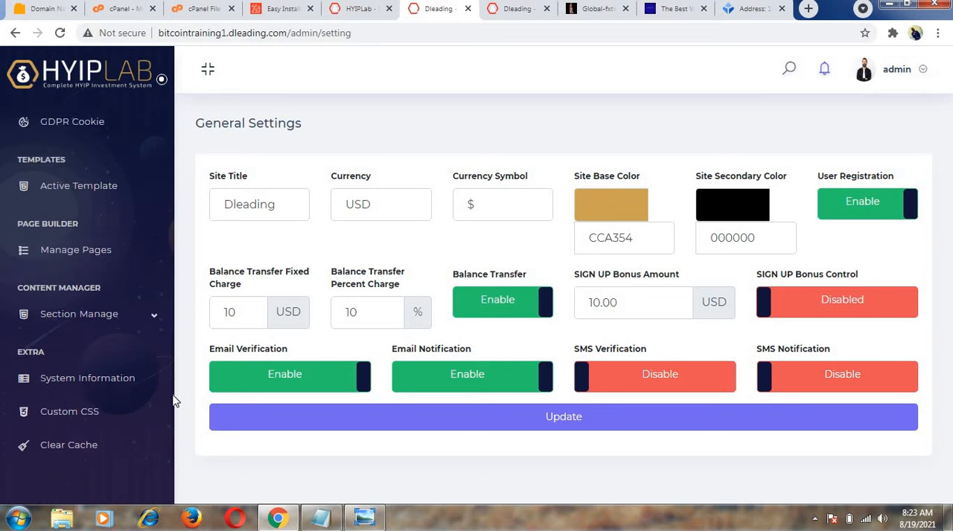
scroll(174, 372, "up", 2)
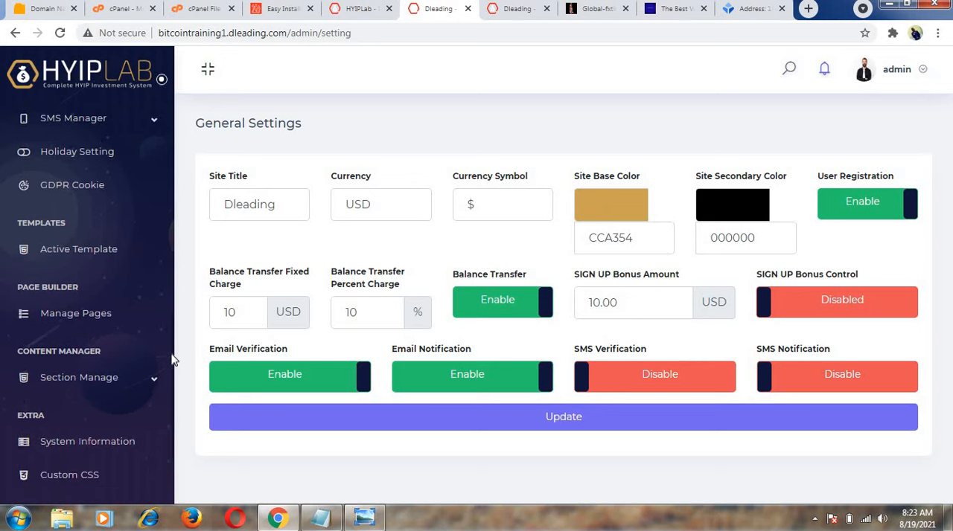
scroll(171, 364, "up", 2)
scroll(170, 328, "up", 1)
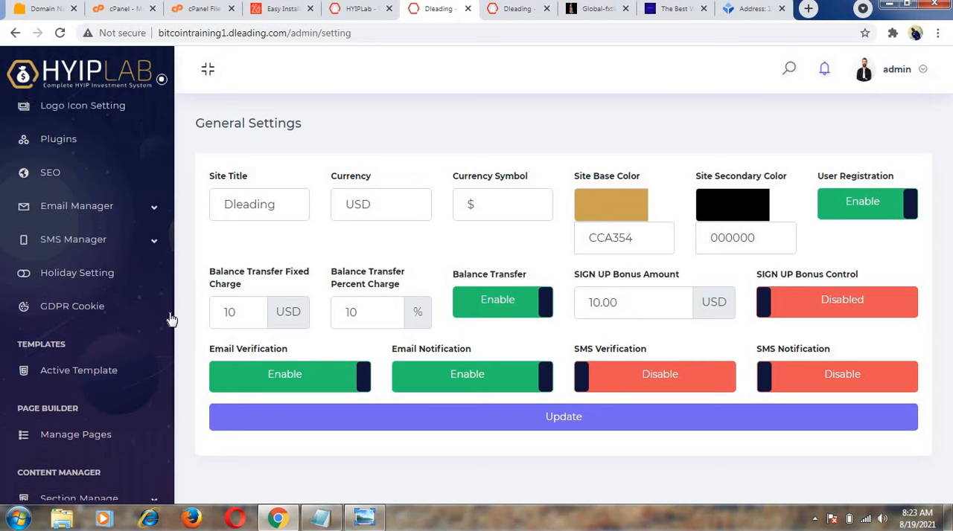
scroll(170, 294, "up", 1)
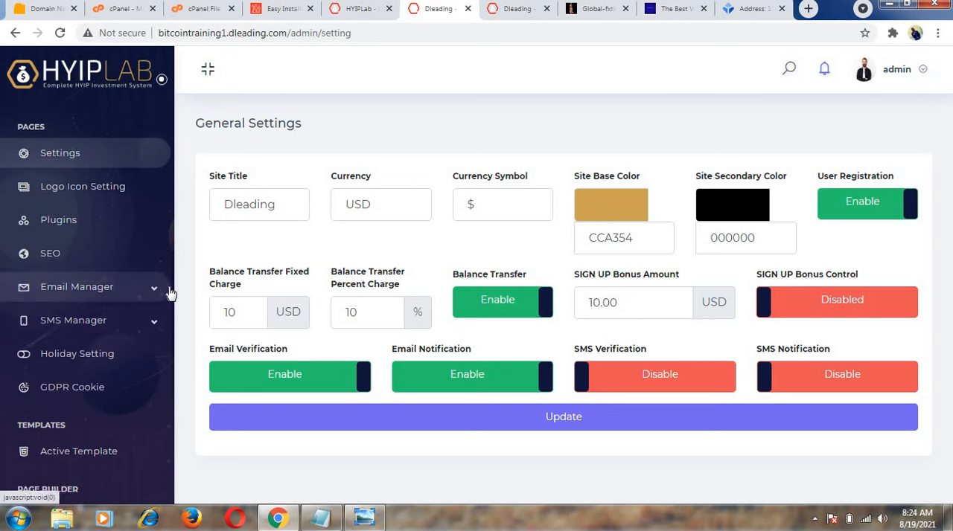
scroll(170, 283, "up", 1)
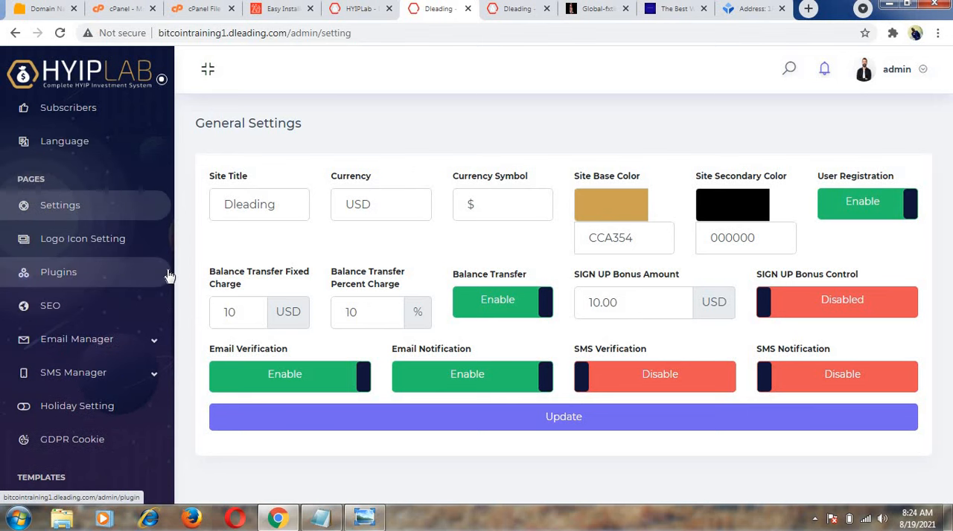
Open the Plugins and Logo Icon Setting pages, each in its own new browser tab.
right_click(123, 274)
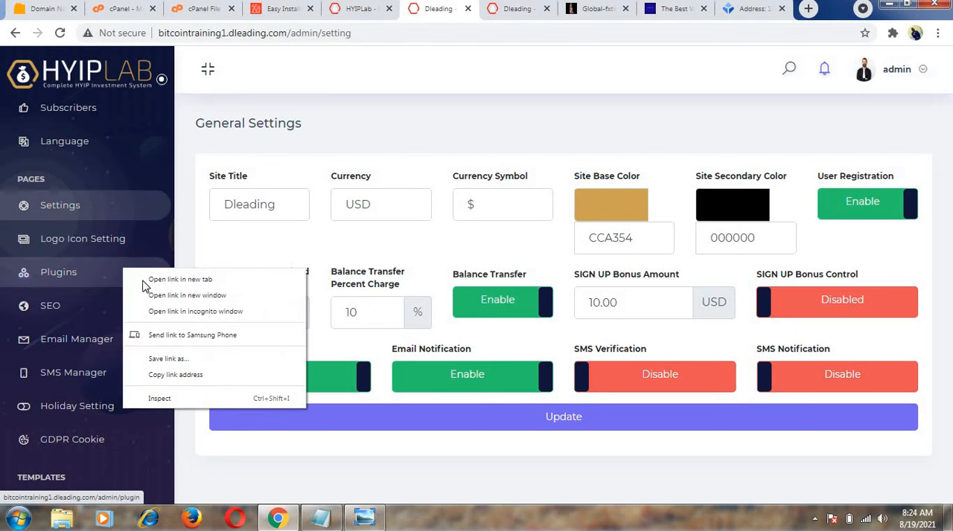
left_click(143, 279)
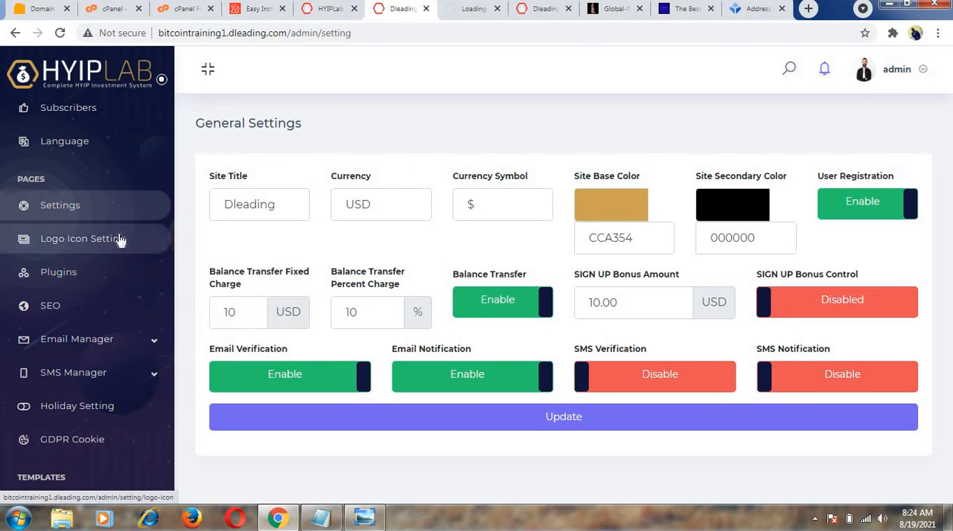
right_click(120, 241)
left_click(147, 250)
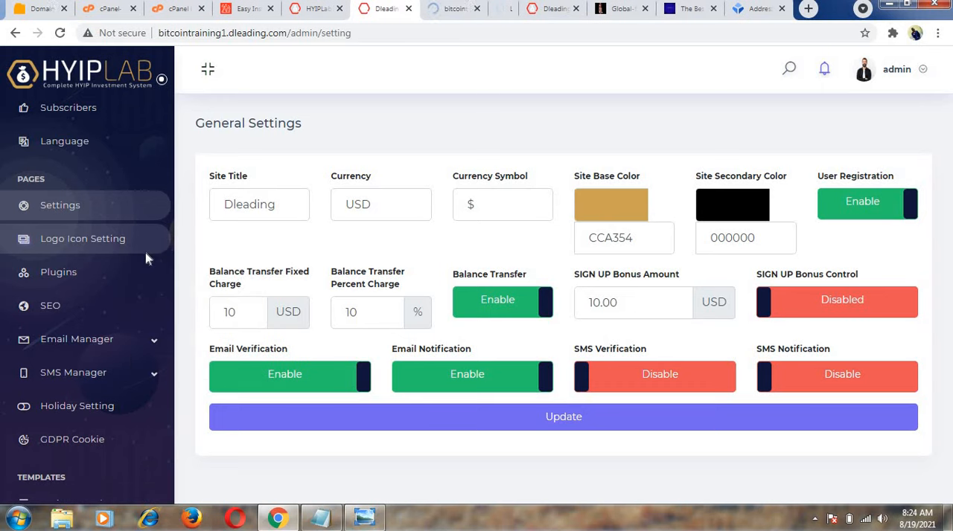
Examine the plugins and their statuses on the Plugin & Extension page, and close that page.
left_click(434, 9)
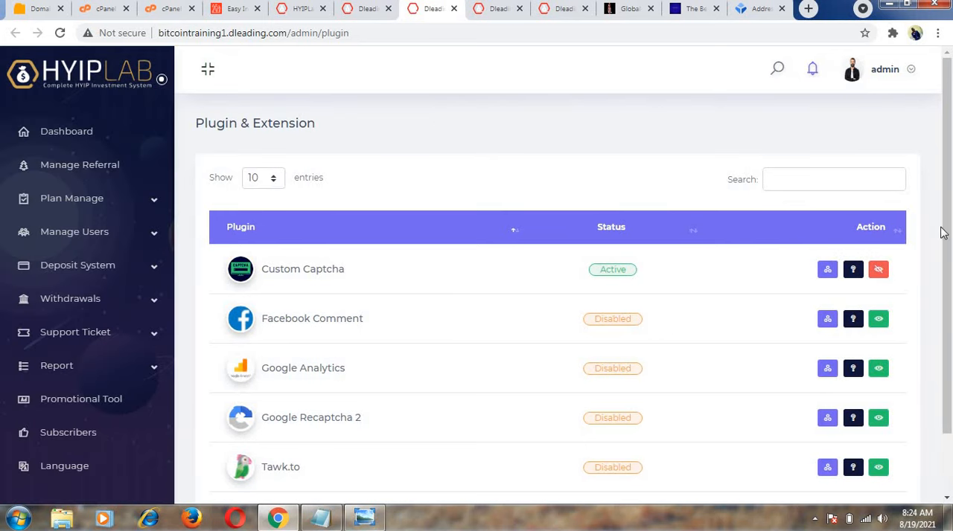
left_click_drag(948, 237, 949, 288)
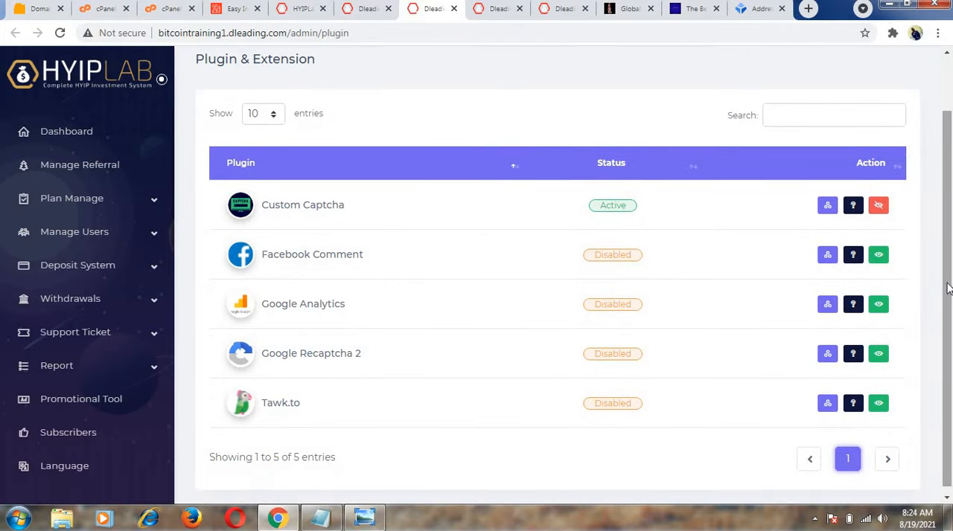
left_click_drag(942, 262, 942, 310)
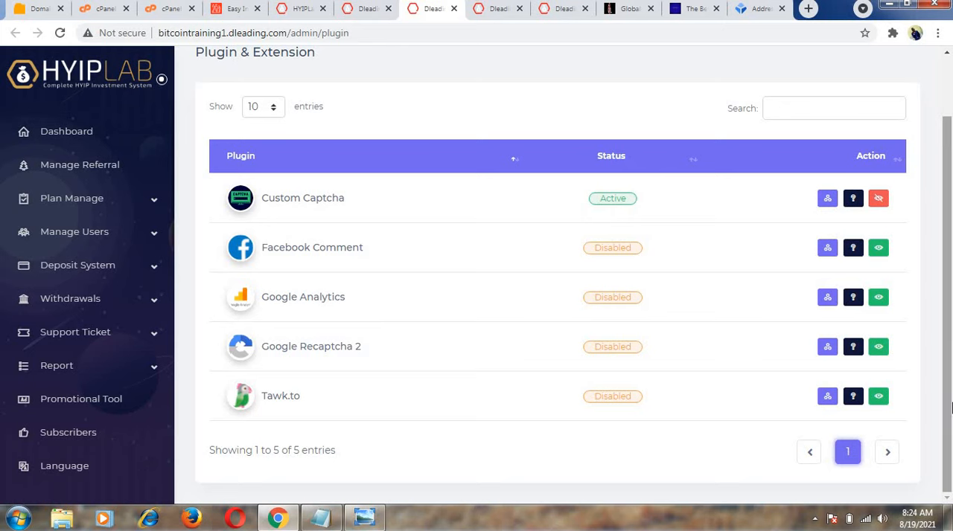
scroll(950, 407, "up", 2)
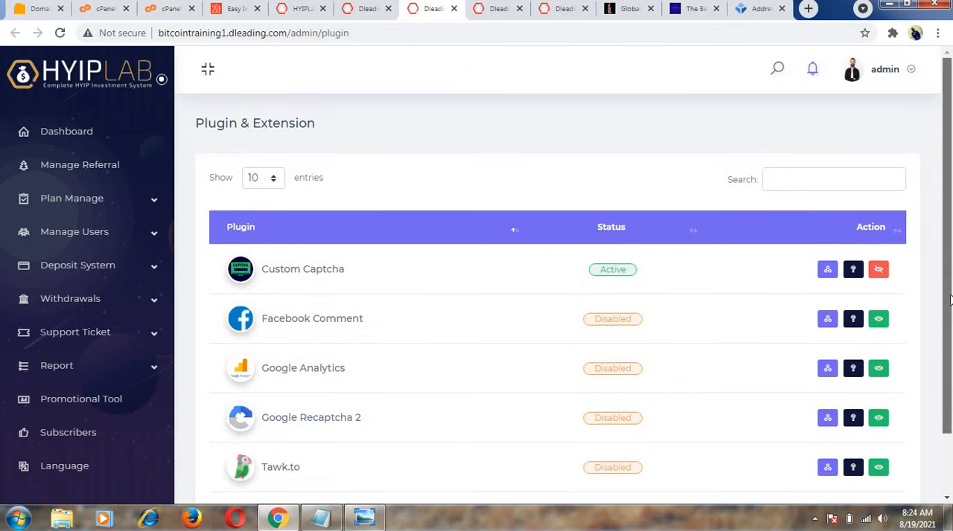
left_click(453, 9)
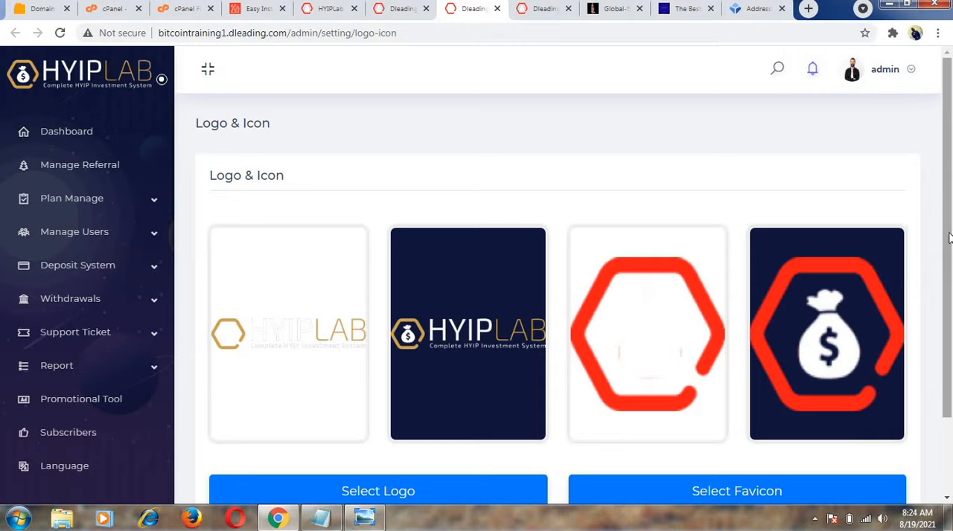
Check the logo and favicon previews on the Logo & Icon page and submit the update with the existing images.
scroll(950, 257, "down", 2)
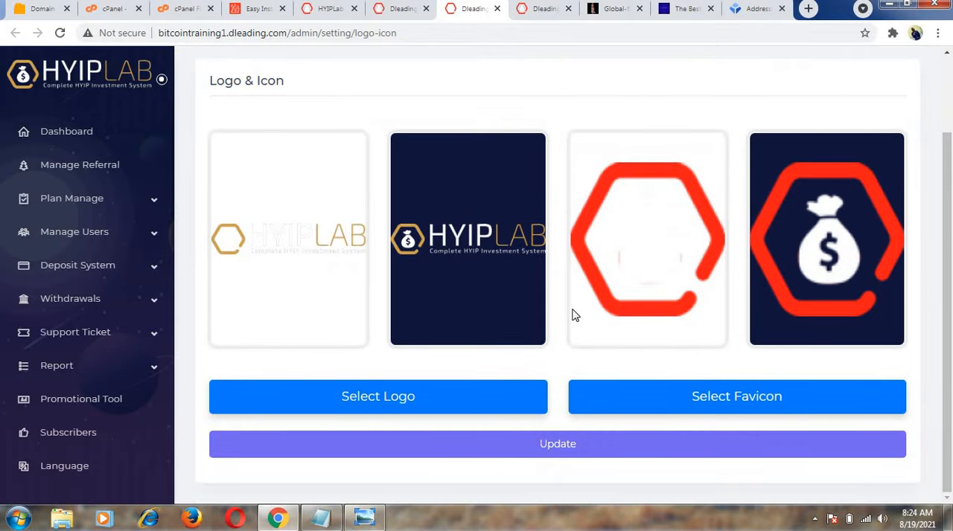
left_click(557, 447)
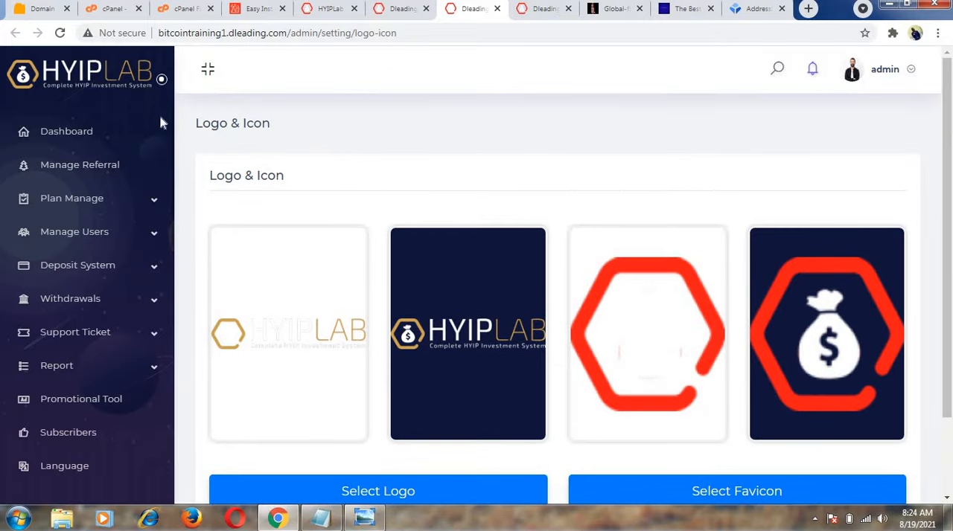
Open the Promotional Tool page and look at the list of promotion tools.
scroll(174, 208, "down", 4)
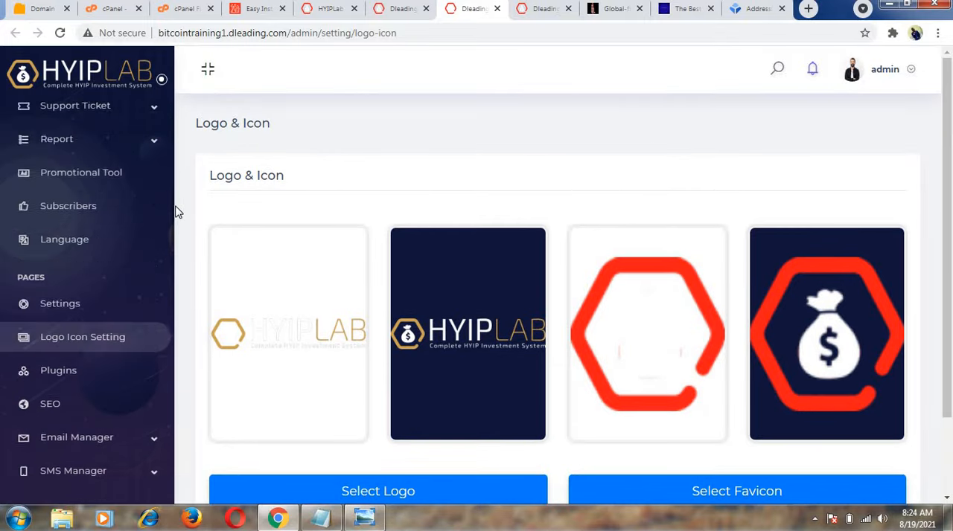
scroll(176, 193, "up", 2)
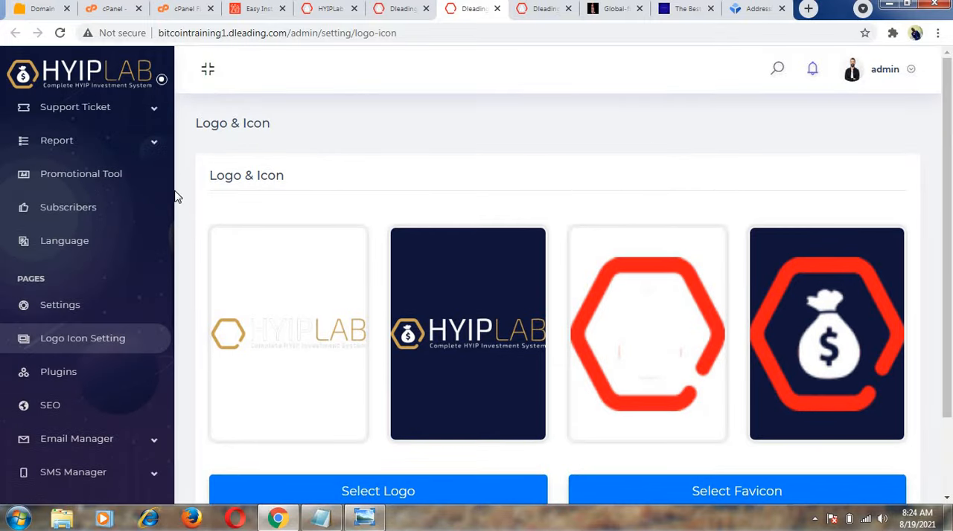
scroll(177, 180, "up", 1)
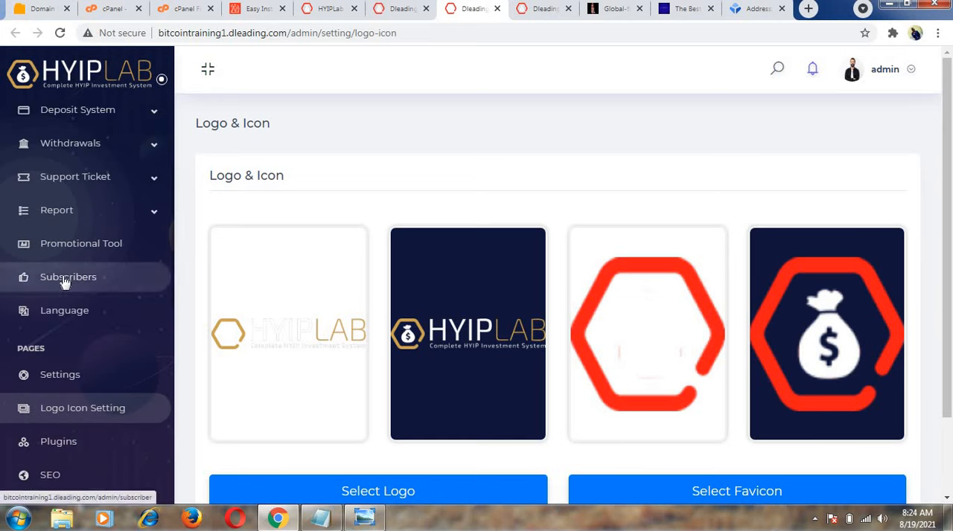
left_click(110, 245)
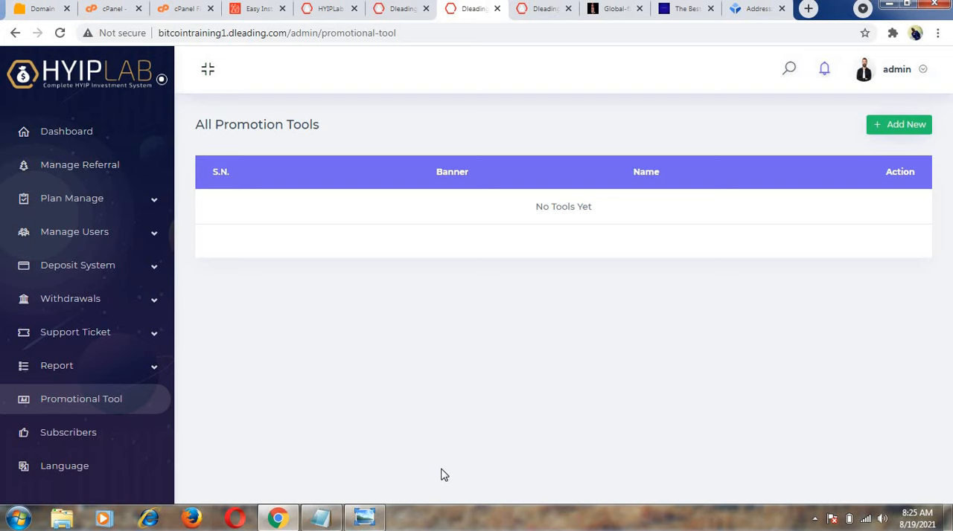
Open the Deposit System's automatic gateways and examine the status of the listed payment gateways.
left_click(102, 279)
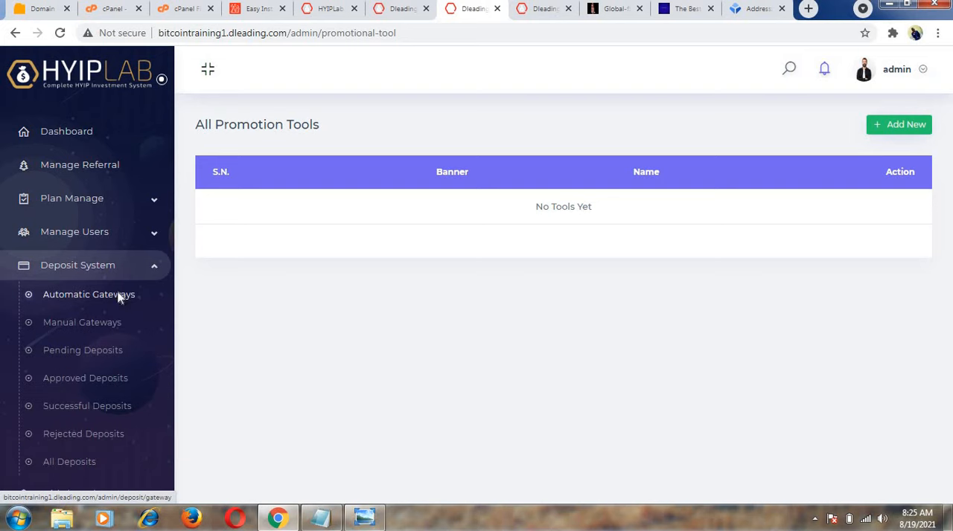
left_click(119, 296)
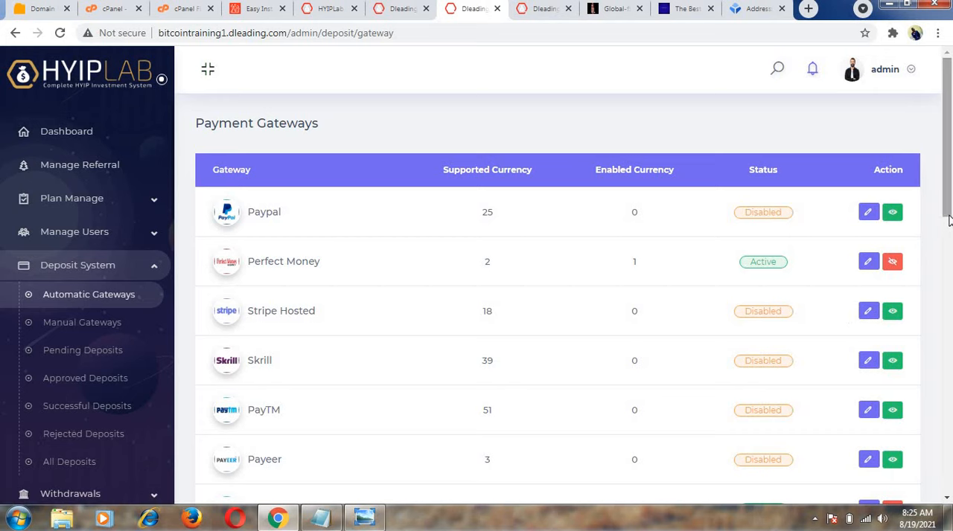
left_click_drag(948, 219, 950, 320)
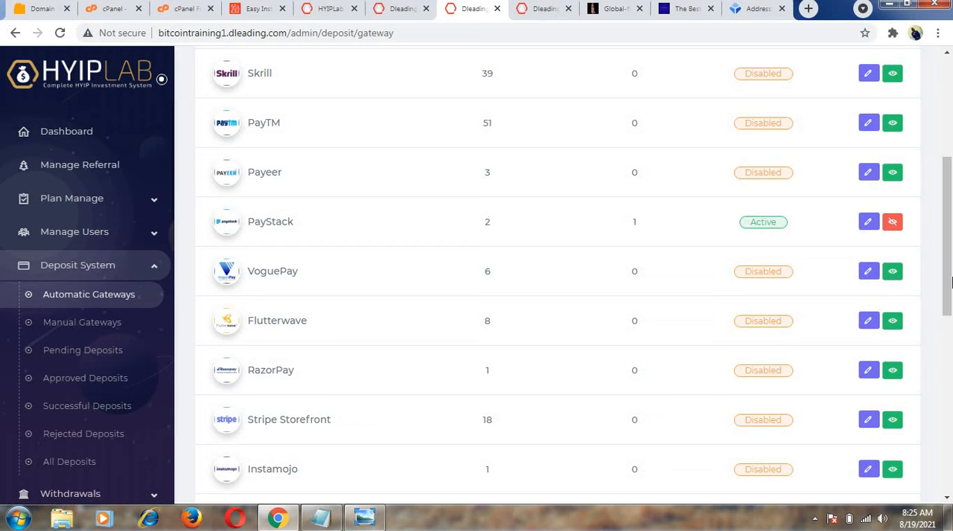
scroll(950, 280, "up", 4)
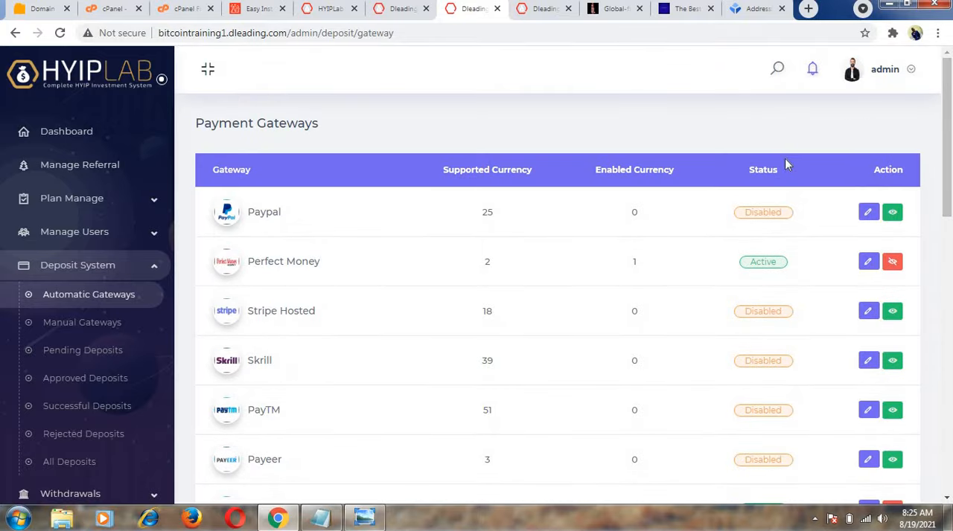
Open the admin account's profile page.
left_click(885, 74)
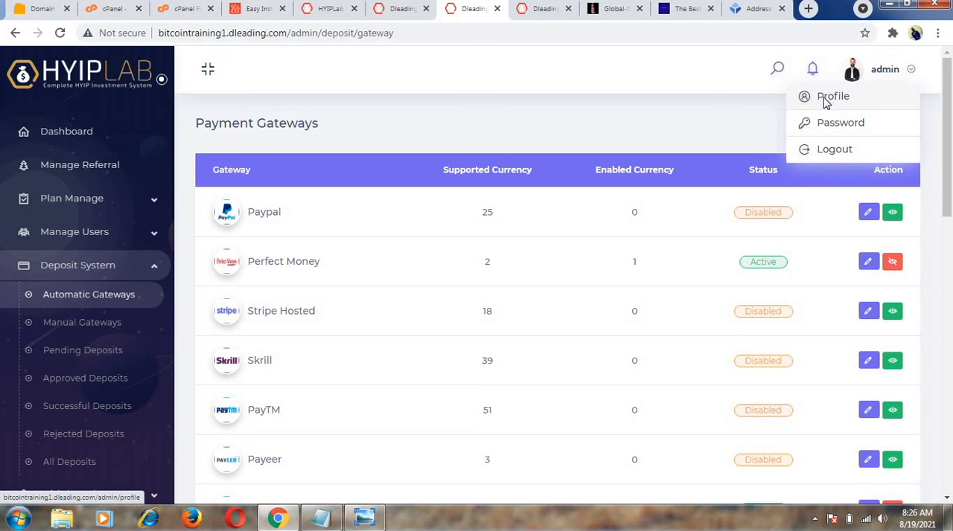
left_click(826, 101)
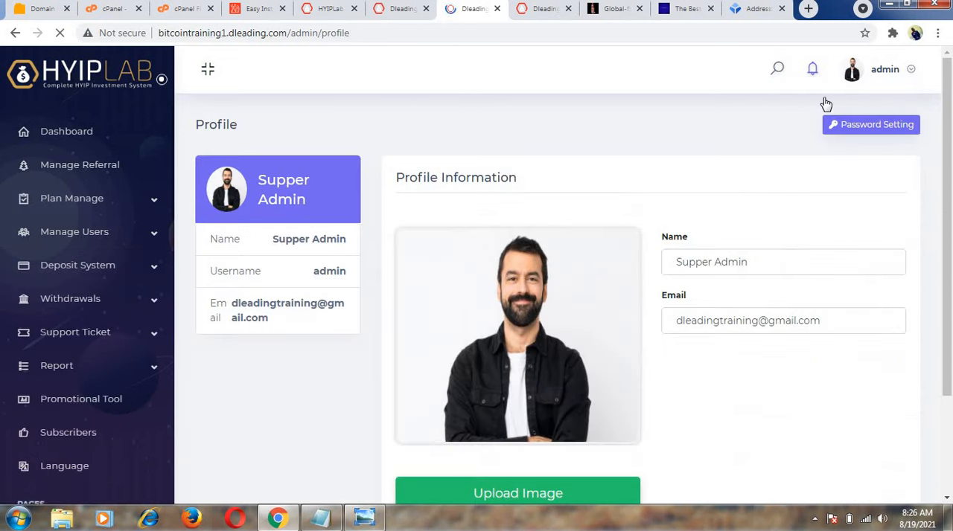